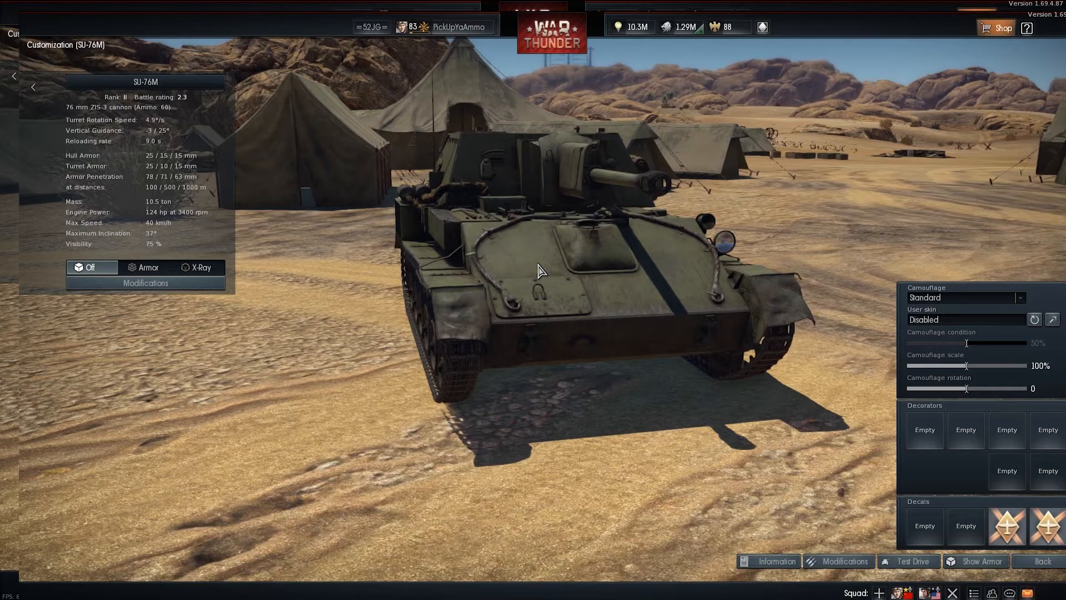
left_click_drag(538, 264, 551, 263)
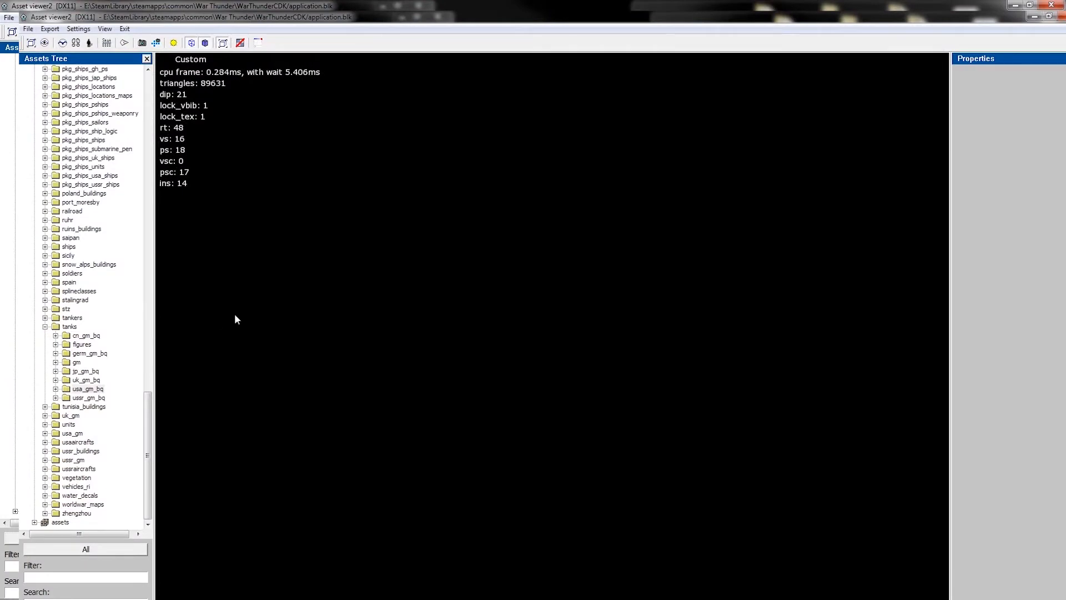
Expand the ussr_gm_bq folder under tanks in the asset tree and select the texture su_76m_body_c
left_click_drag(149, 408, 158, 434)
left_click(56, 397)
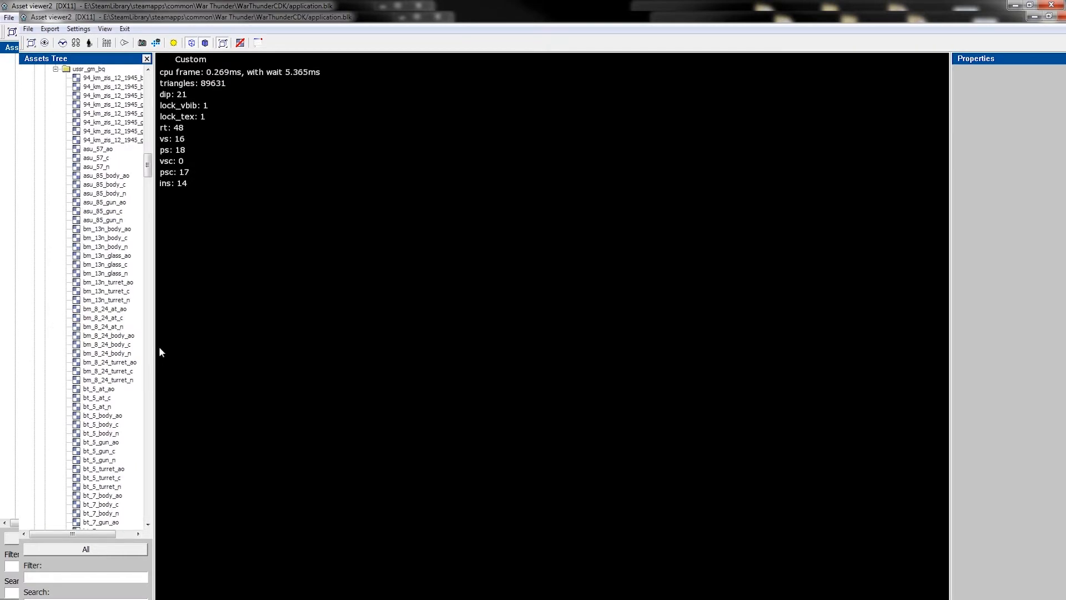
left_click_drag(148, 166, 159, 315)
scroll(143, 234, "down", 1)
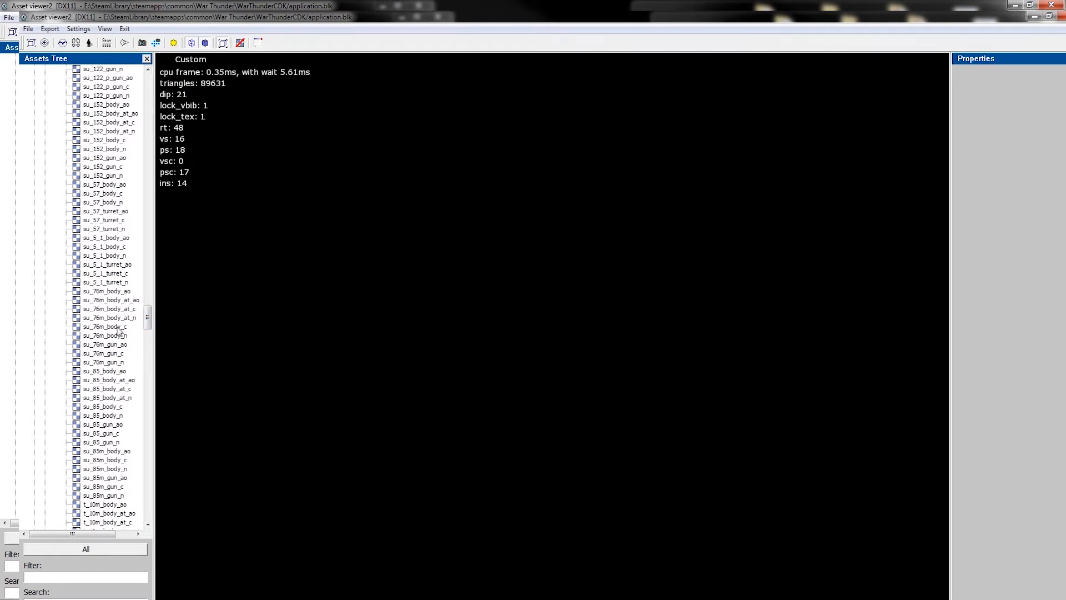
left_click(112, 326)
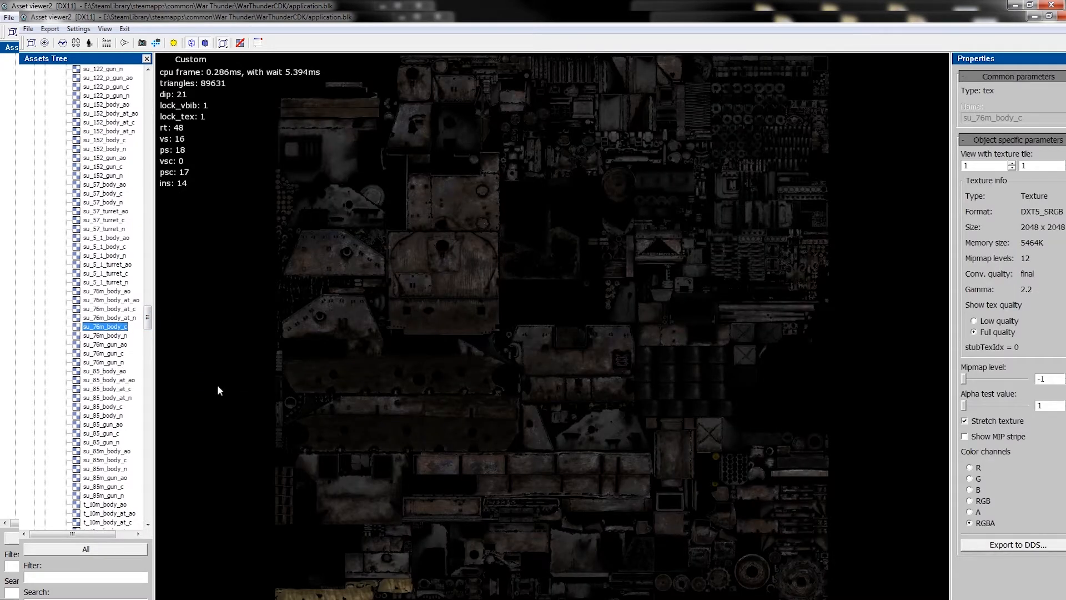
Start exporting the body texture to DDS and create a new folder named Su76 inside Skins > SU
left_click(1005, 546)
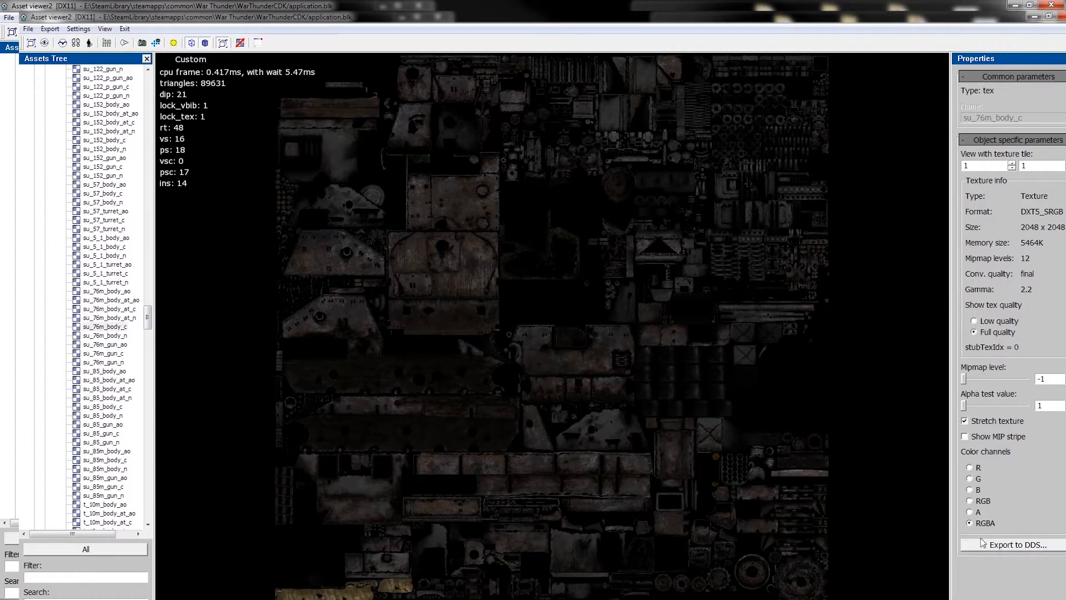
double_click(391, 265)
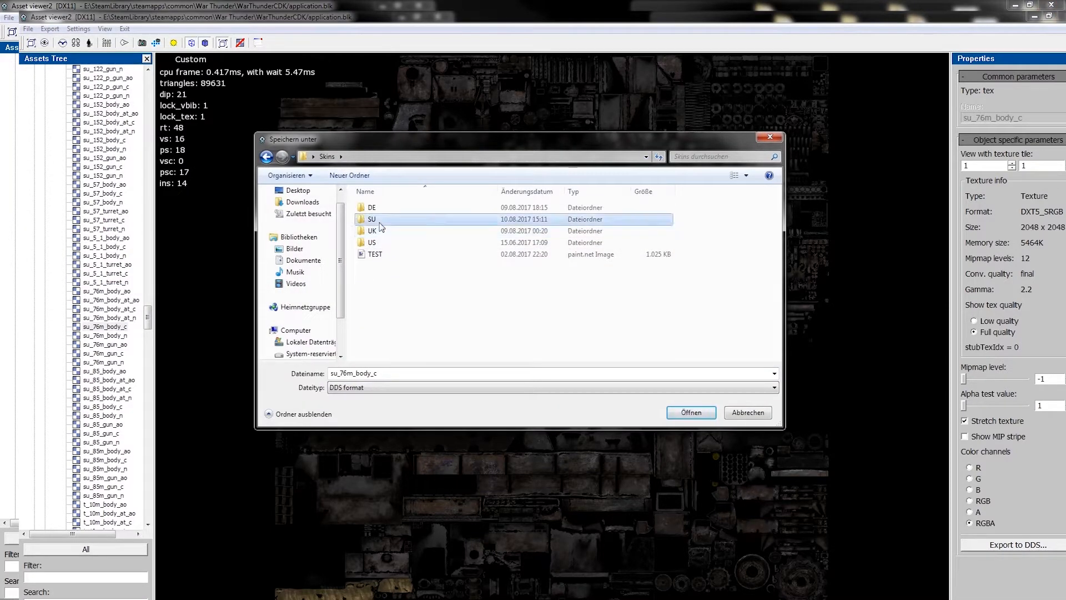
double_click(373, 220)
right_click(385, 244)
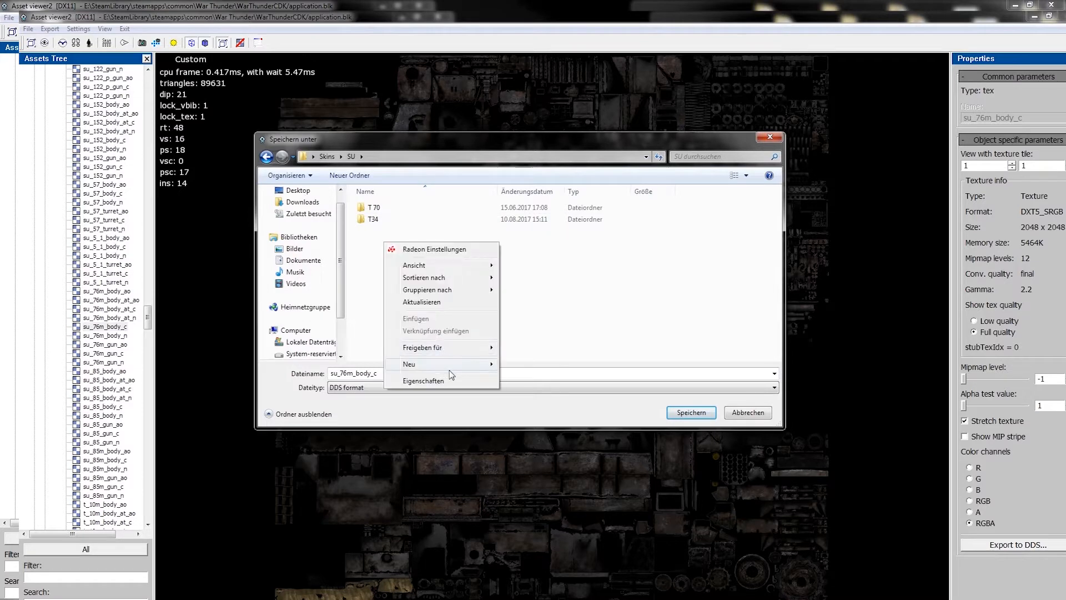
left_click(510, 362)
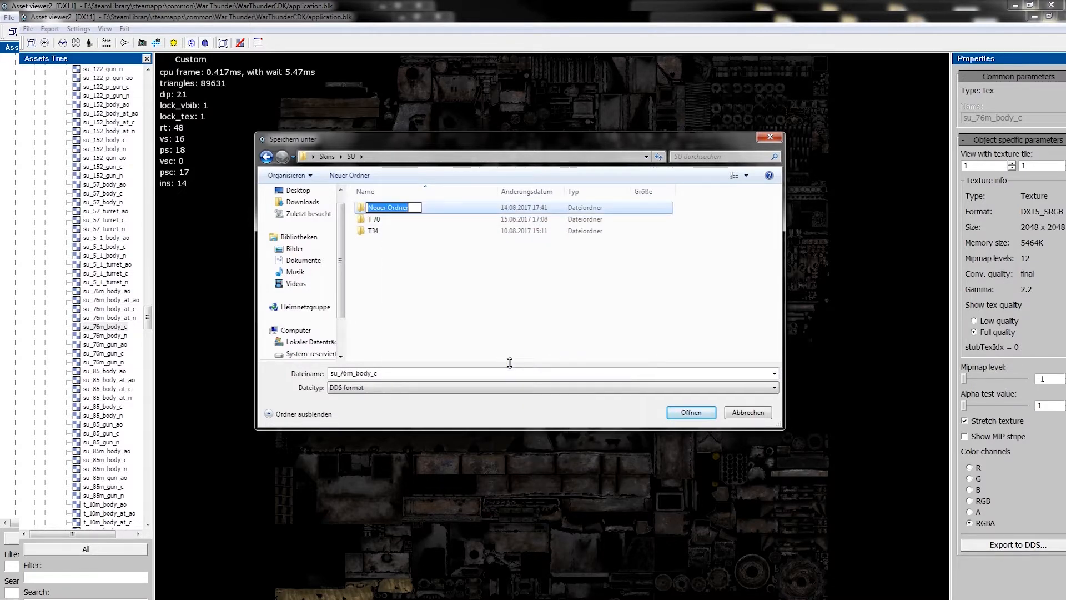
type("Su")
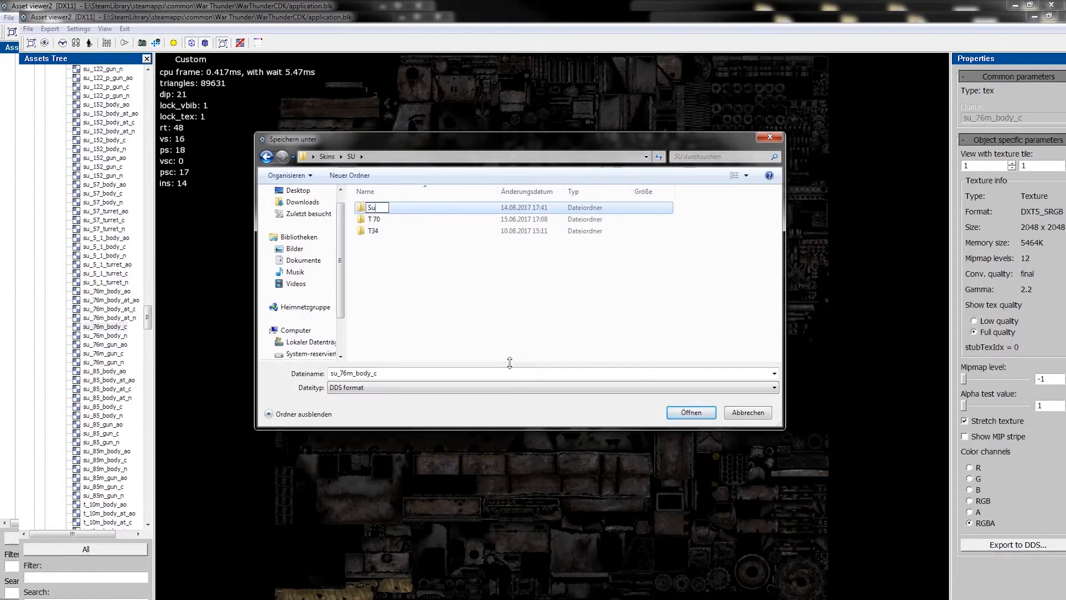
type("76")
key("Return")
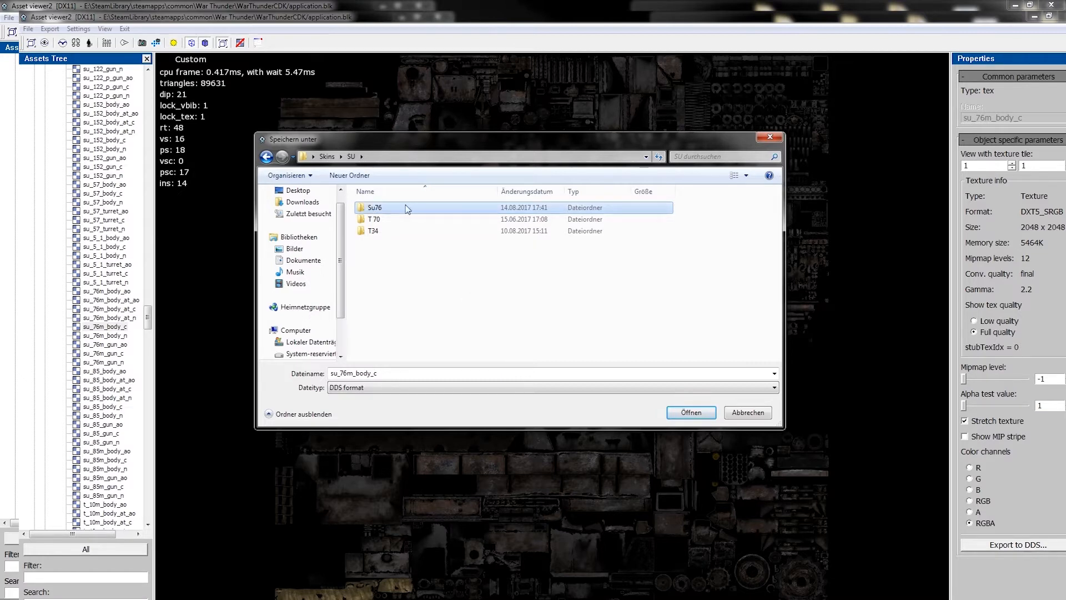
Save su_76m_body_c in DDS format in the Su76 folder and select the su_76m_gun_c texture
double_click(405, 209)
left_click(692, 412)
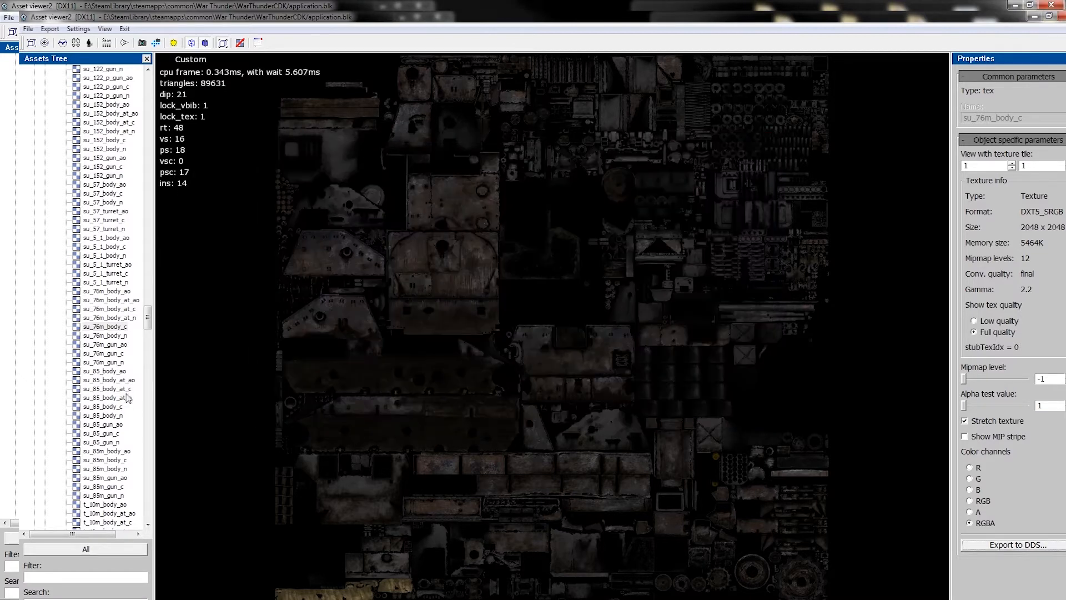
left_click(110, 354)
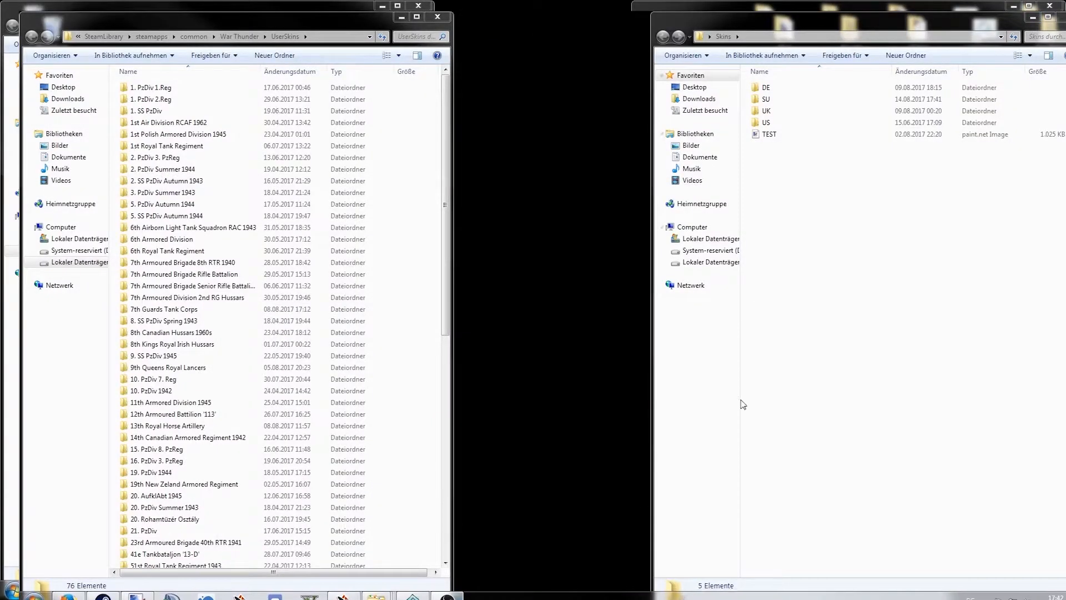
In the Skins file window, open SU > Su76 and select the exported files su_76m_body_c and su_76m_gun_c
left_click(778, 102)
double_click(779, 102)
double_click(770, 88)
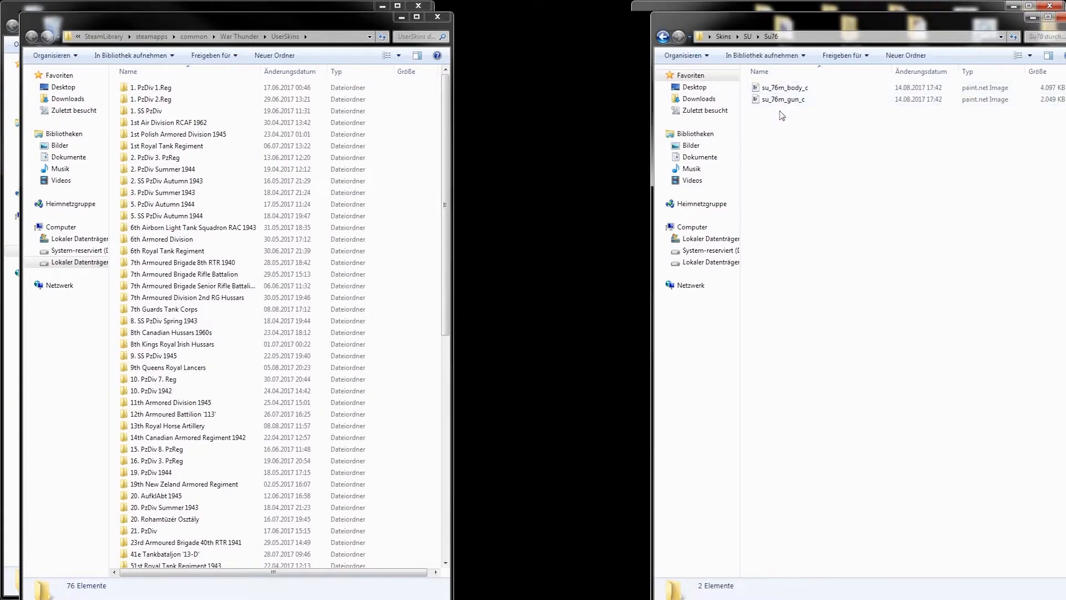
left_click_drag(784, 117, 750, 67)
left_click(744, 58)
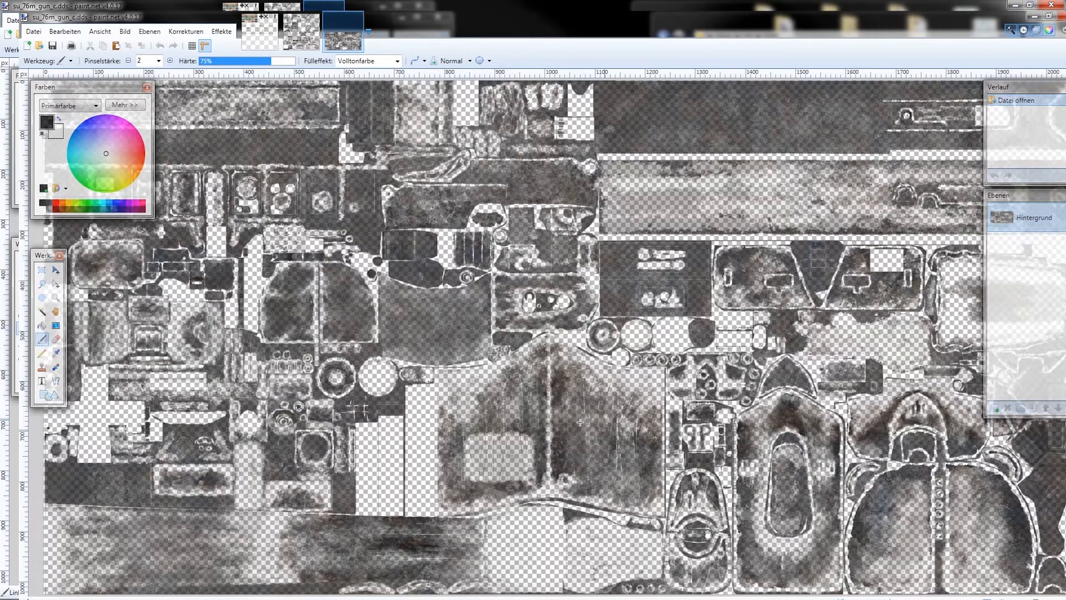
In paint.net, move the tools window up beneath the colours window and invert the alpha of the su_76m_gun_c image
scroll(580, 422, "down", 1)
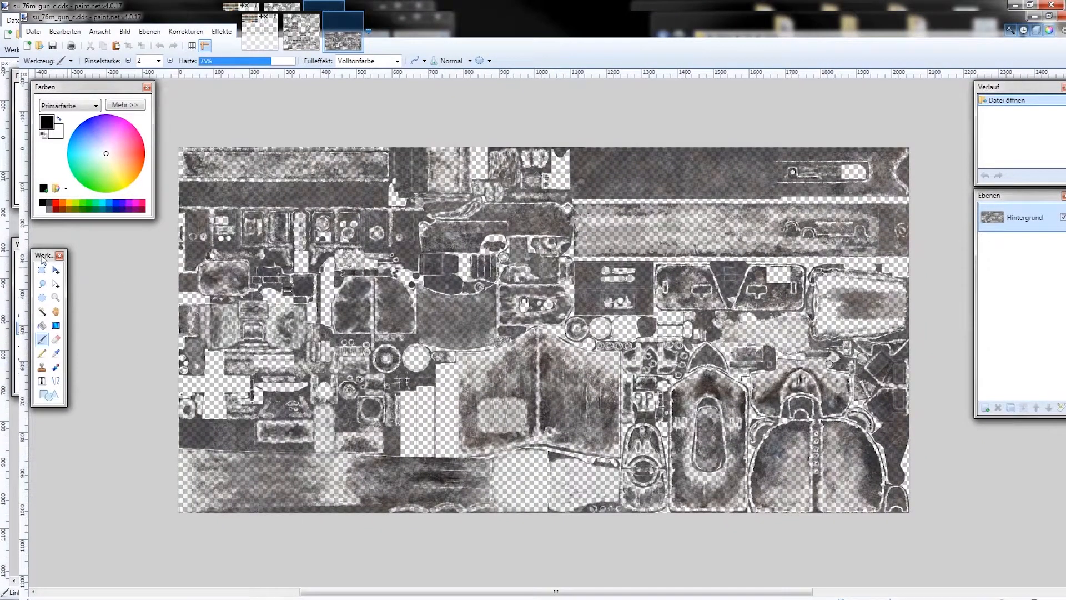
left_click_drag(43, 258, 43, 231)
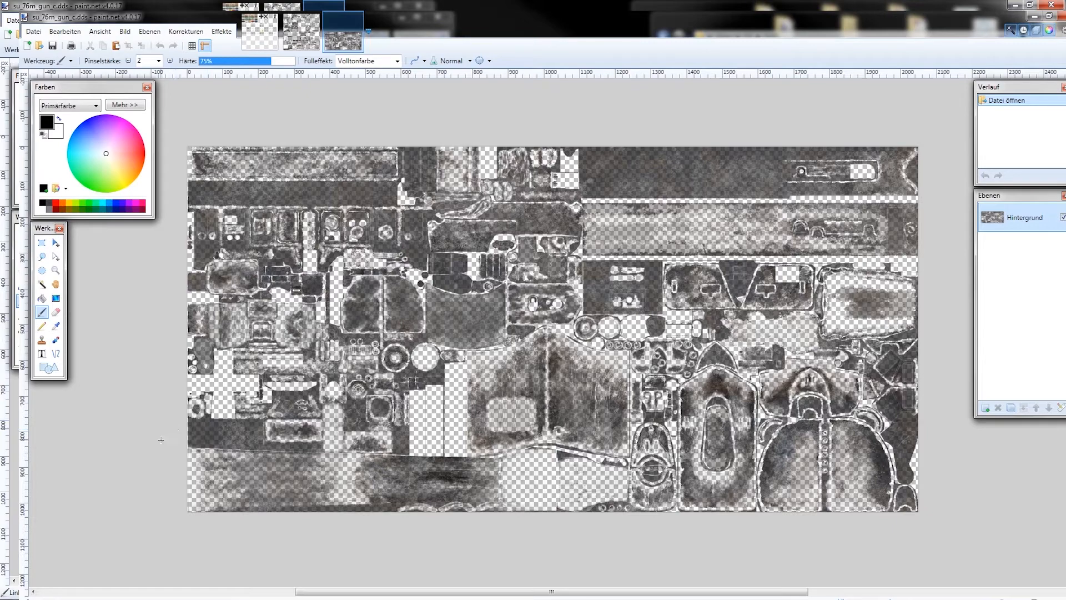
left_click(186, 31)
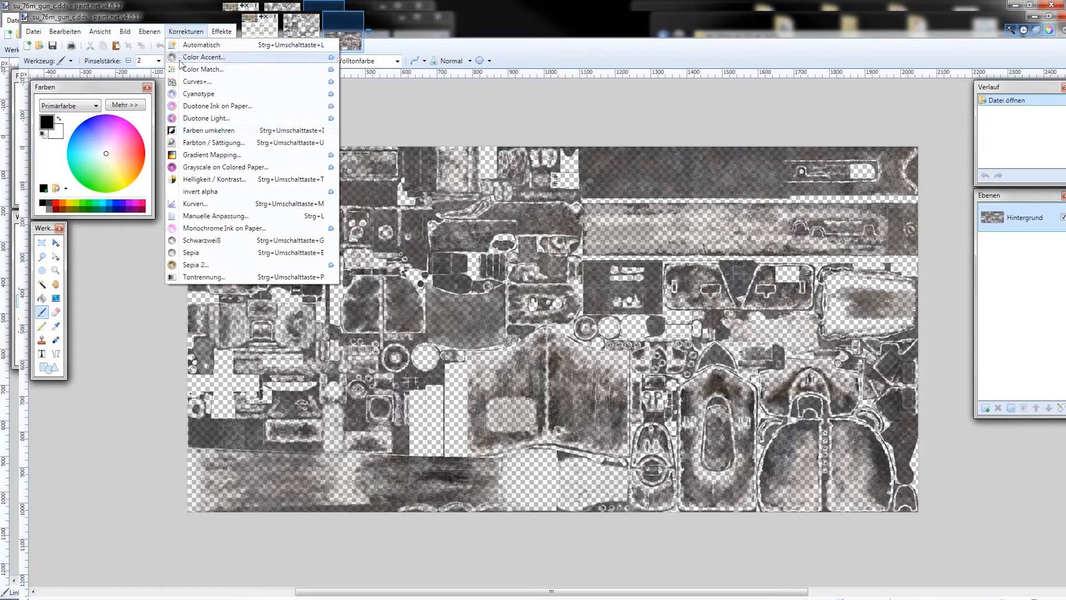
left_click(200, 191)
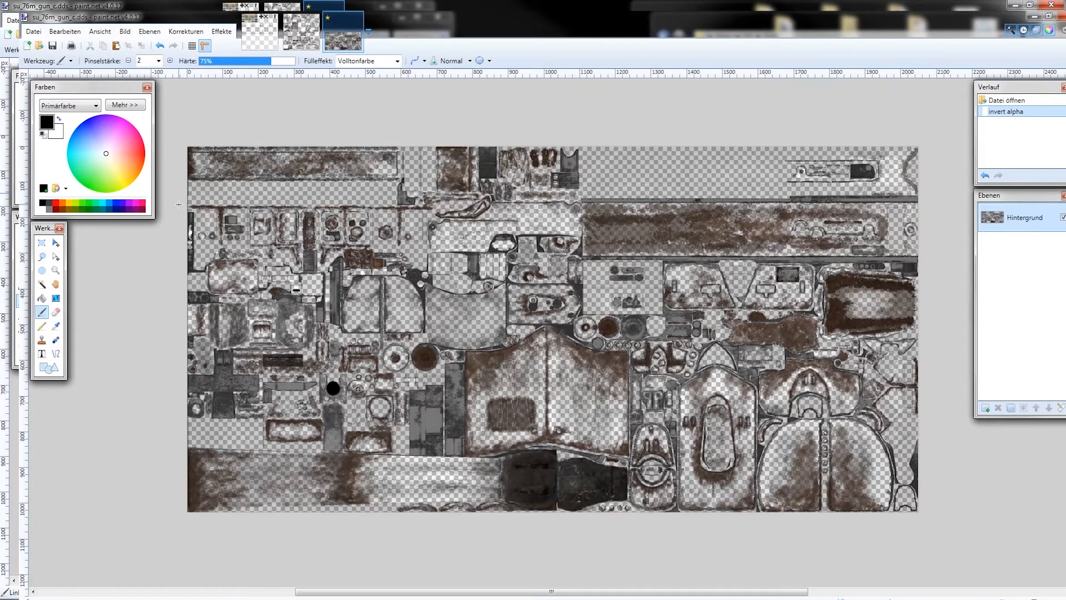
Invert the alpha of the su_76m_body_c image
left_click(306, 38)
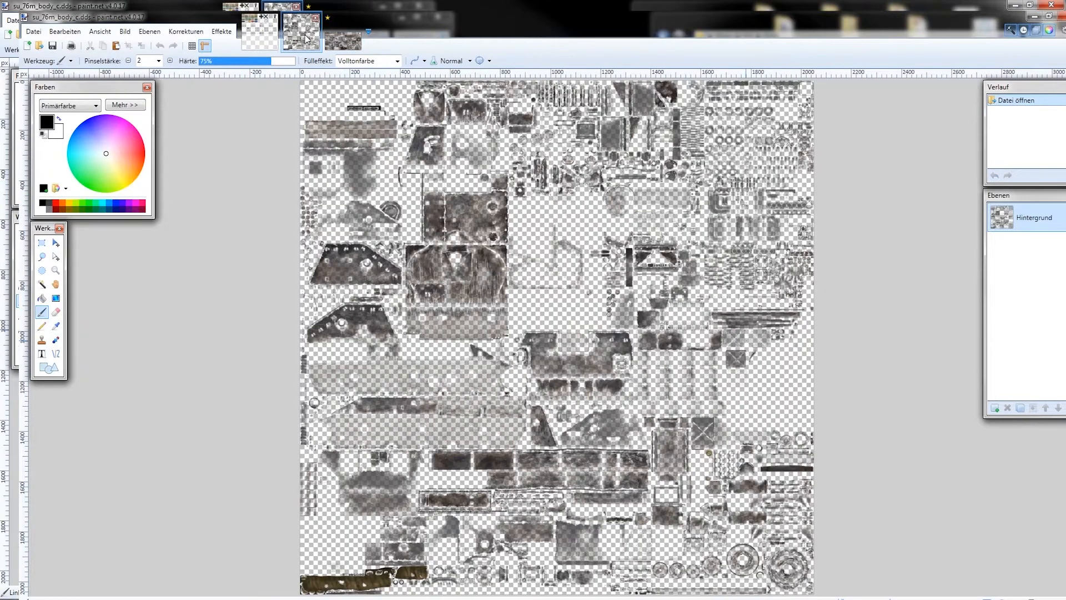
left_click(186, 31)
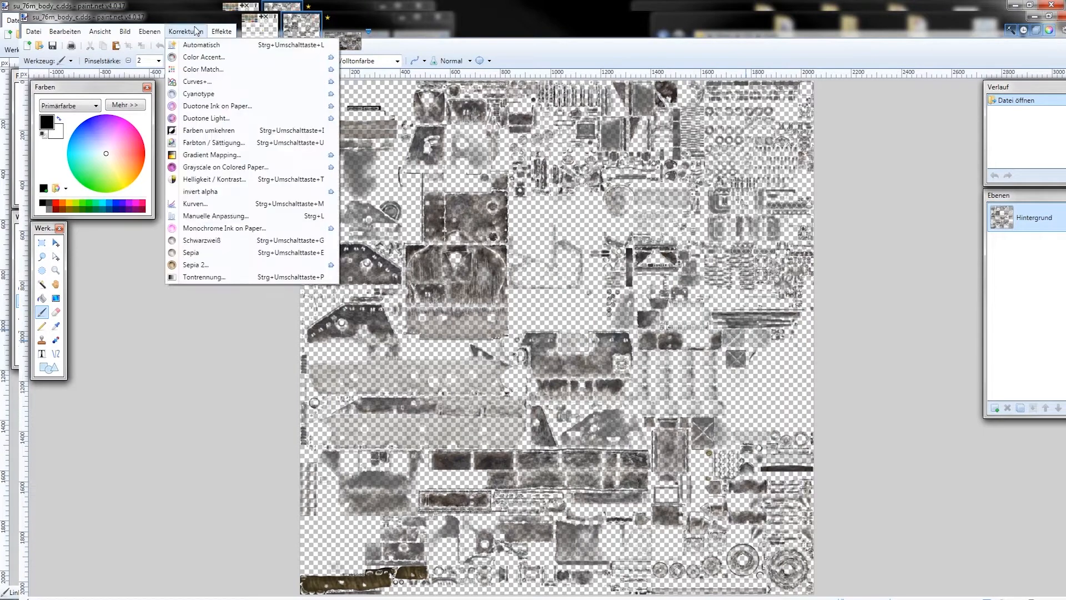
left_click(204, 191)
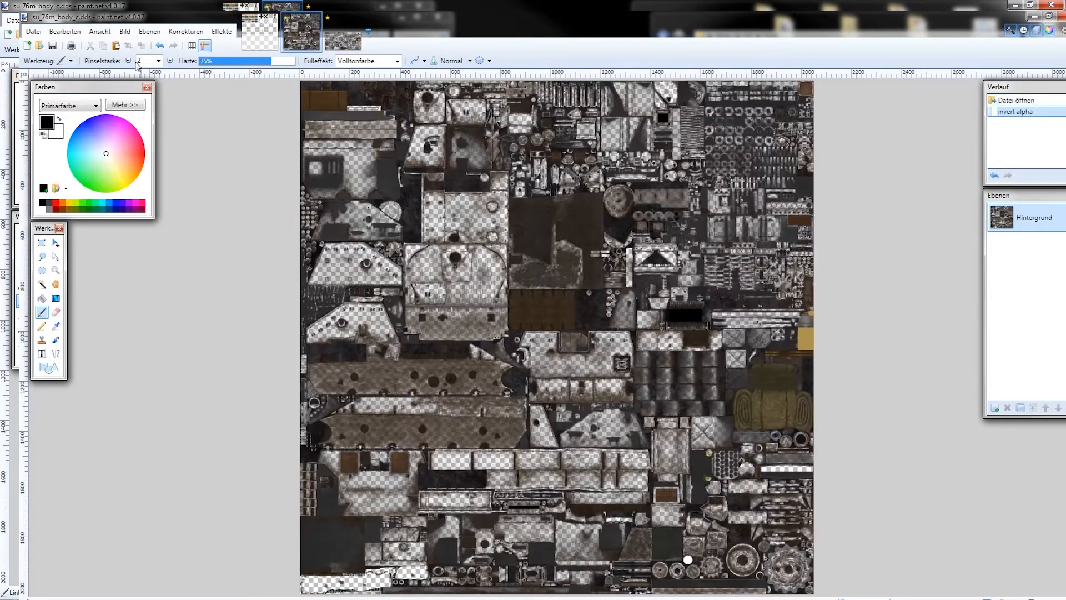
Resize the su_76m_body_c image to twice its width and height
left_click(125, 32)
left_click(101, 37)
left_click(65, 31)
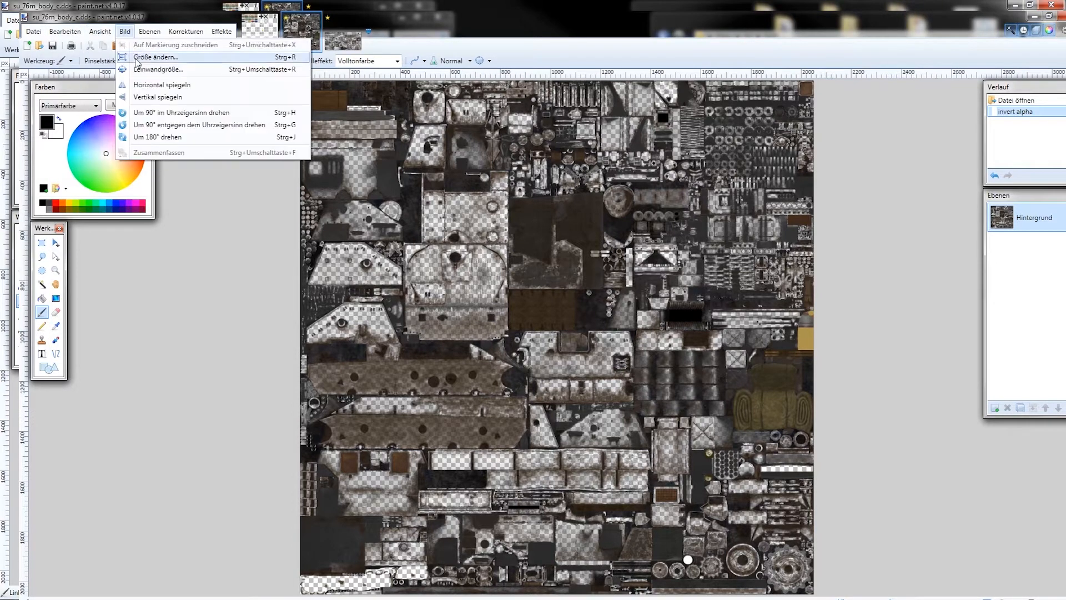
left_click(137, 58)
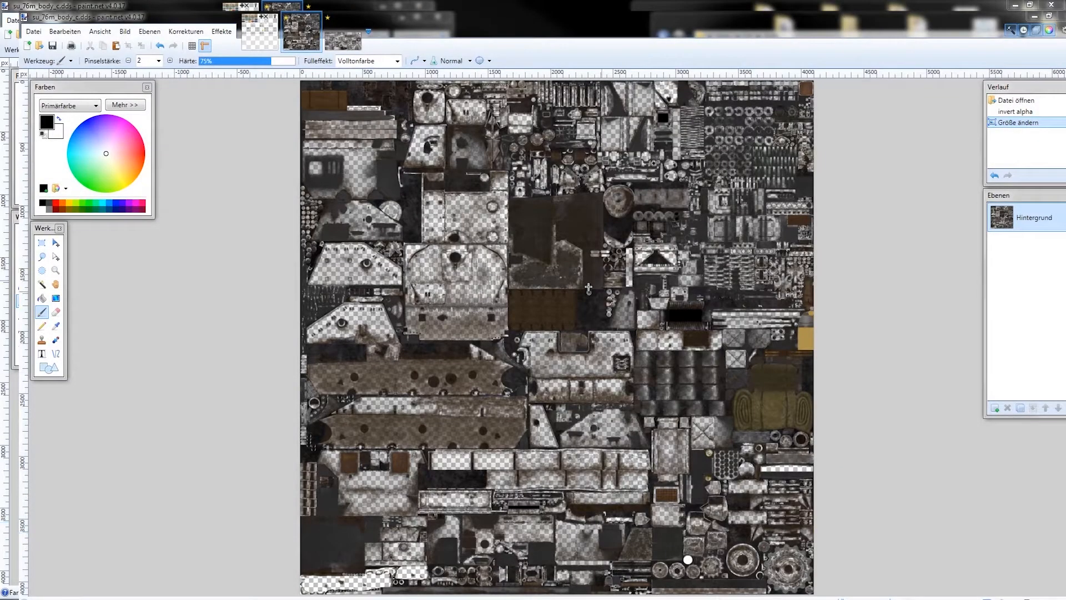
Resize the su_76m_gun_c image to twice its width and height and add a new layer beneath its background layer
left_click(352, 46)
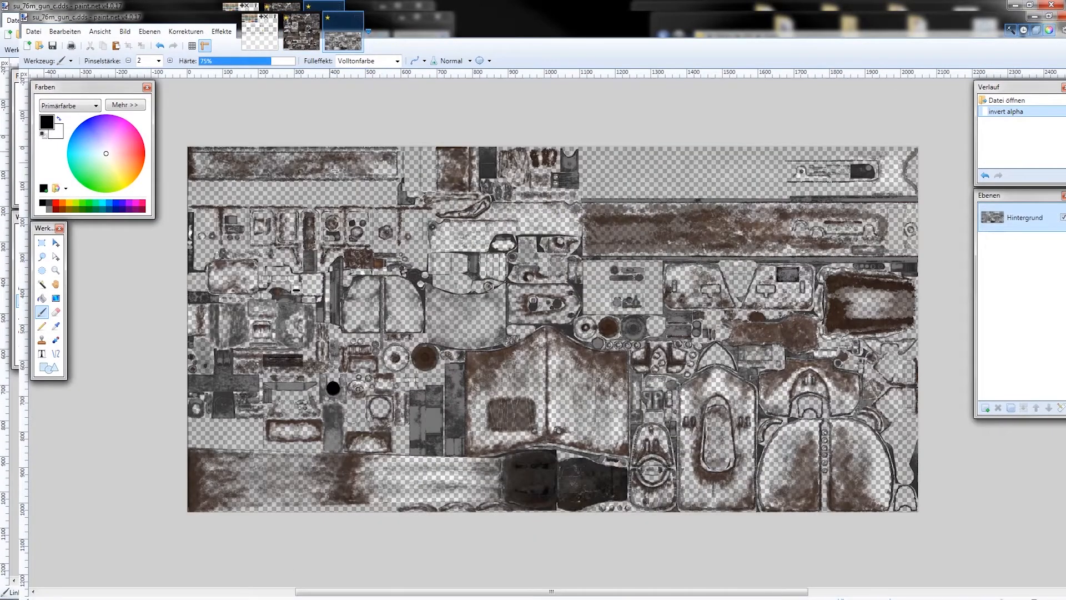
left_click(126, 31)
left_click(155, 58)
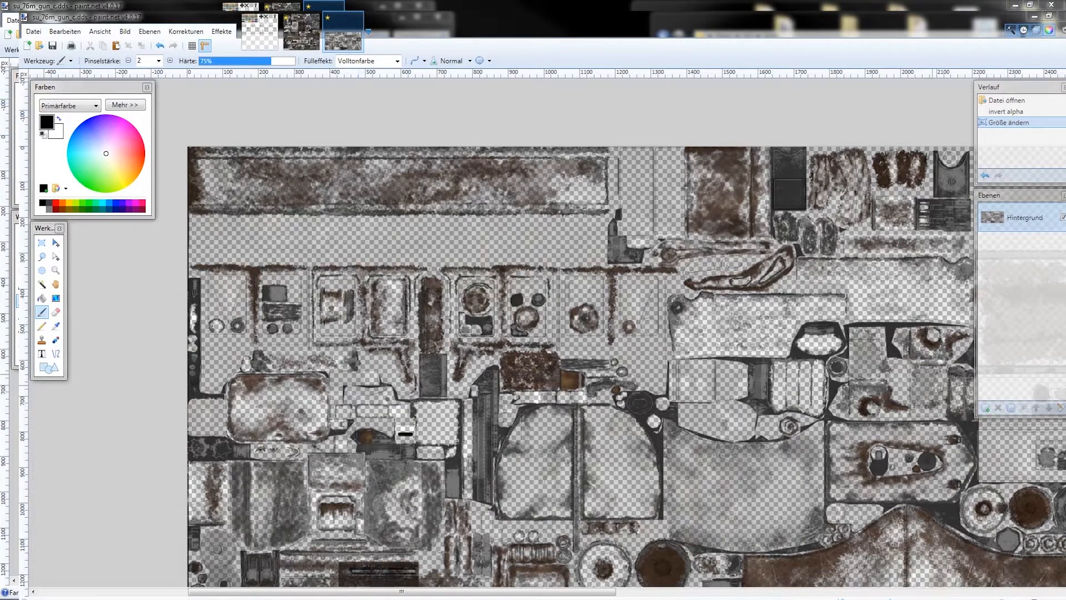
left_click(985, 408)
left_click_drag(1000, 221, 1008, 247)
In the Colour Chart image, sample the olive-brown swatch before Gelbbraun in the first row from its Ebene 4 layer as the primary colour
left_click(268, 32)
left_click(267, 32)
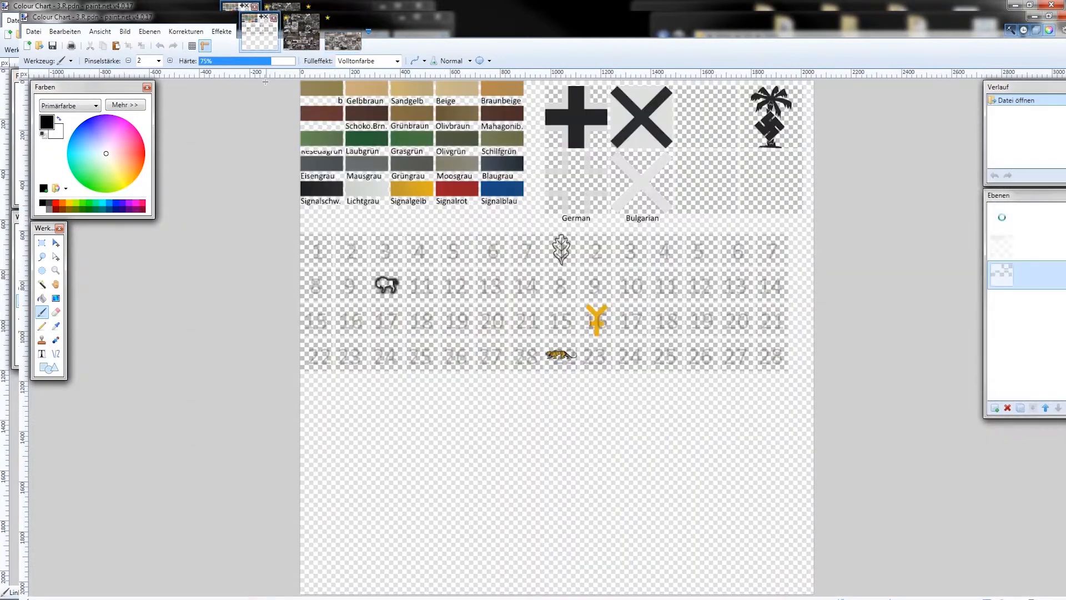
left_click(56, 326)
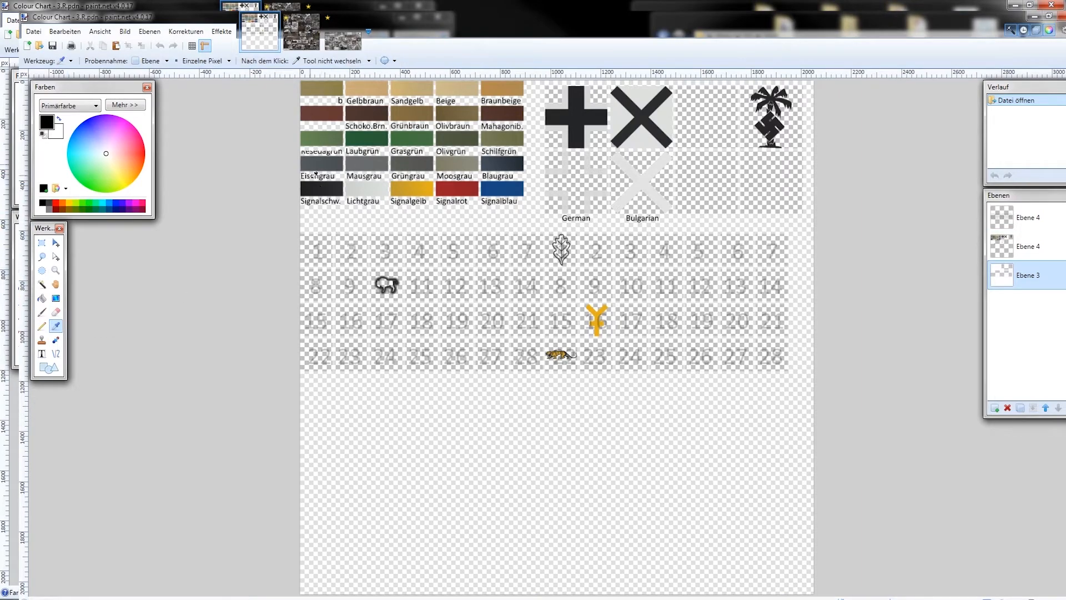
scroll(315, 111, "up", 8, "ctrl")
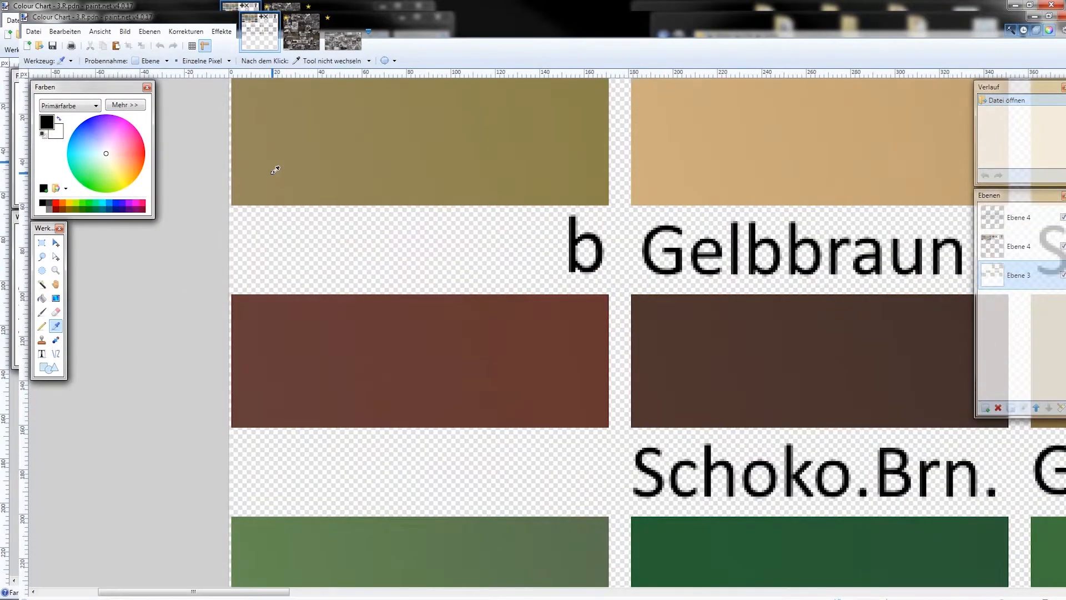
scroll(275, 169, "down", 2, "ctrl")
left_click(282, 172)
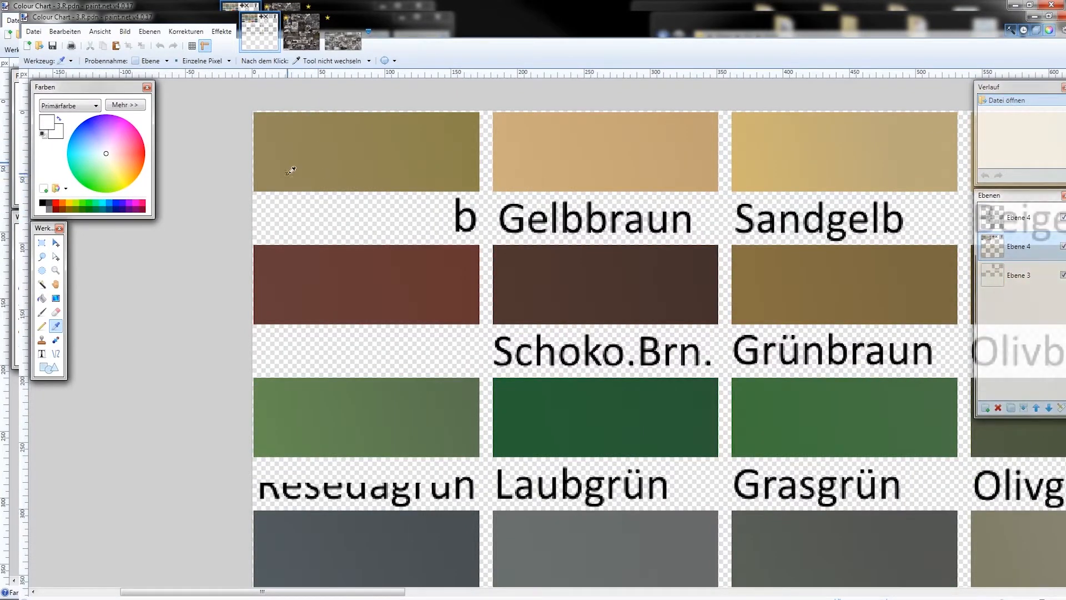
left_click(269, 175)
scroll(585, 264, "down", 5, "ctrl")
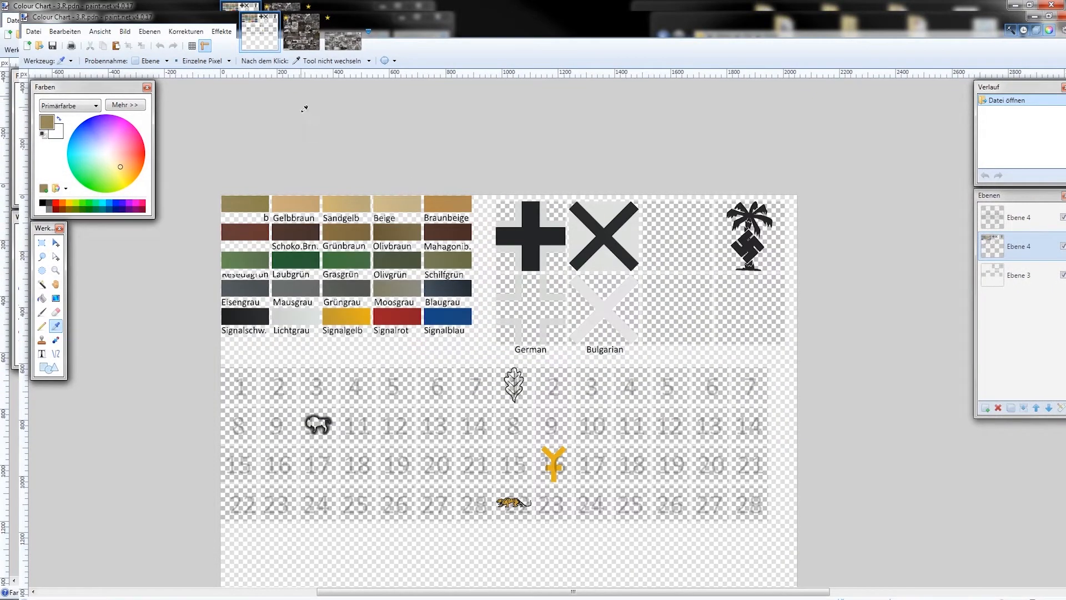
In the su_76m_body_c image, add a new layer beneath the background and fill it with the sampled olive-brown
left_click(300, 39)
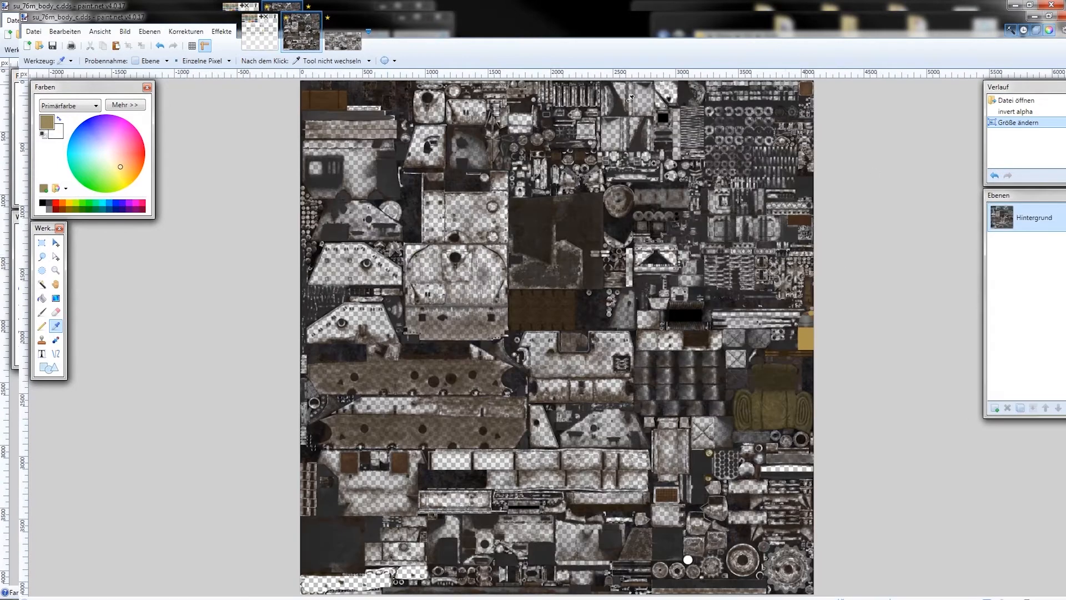
left_click(995, 409)
left_click_drag(1023, 214, 1021, 248)
left_click(42, 298)
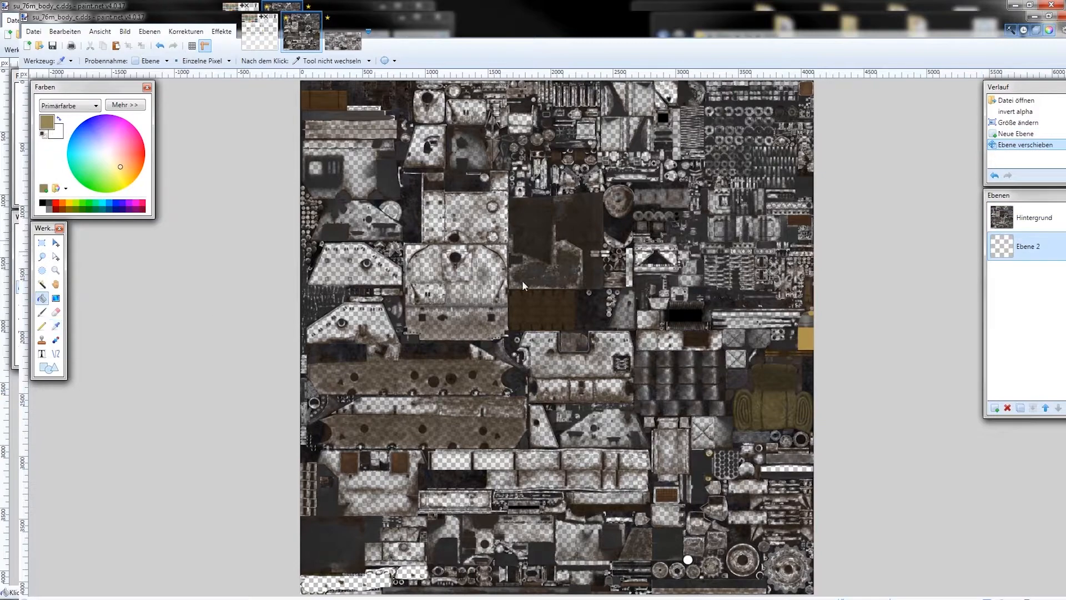
Fill the lower layer of the su_76m_gun_c image with the same olive-brown and return to the su_76m_body_c image
left_click(356, 39)
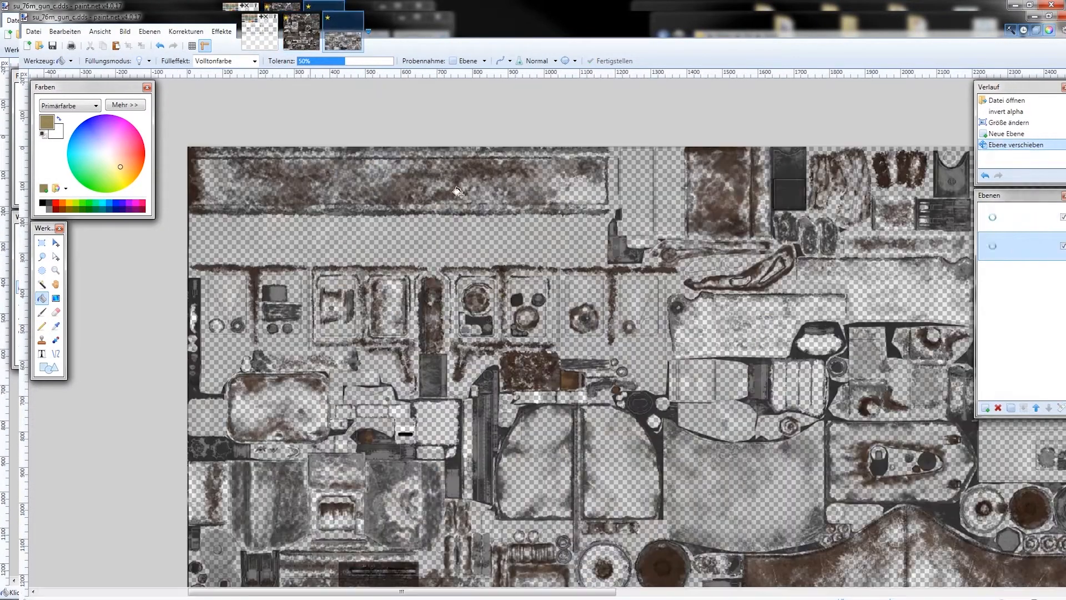
left_click(527, 275)
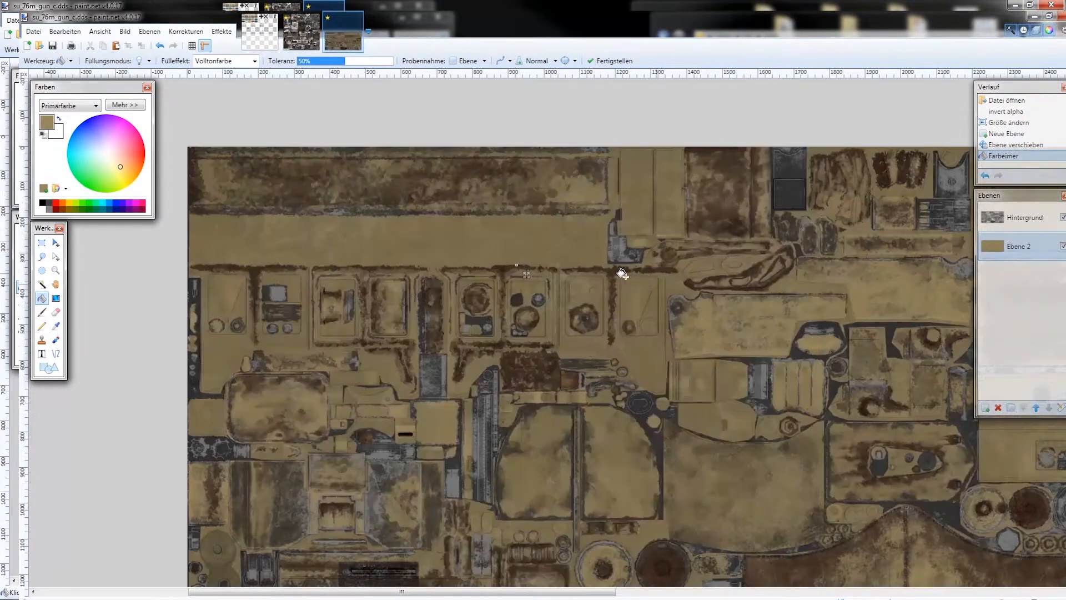
key("ctrl+shift+Tab")
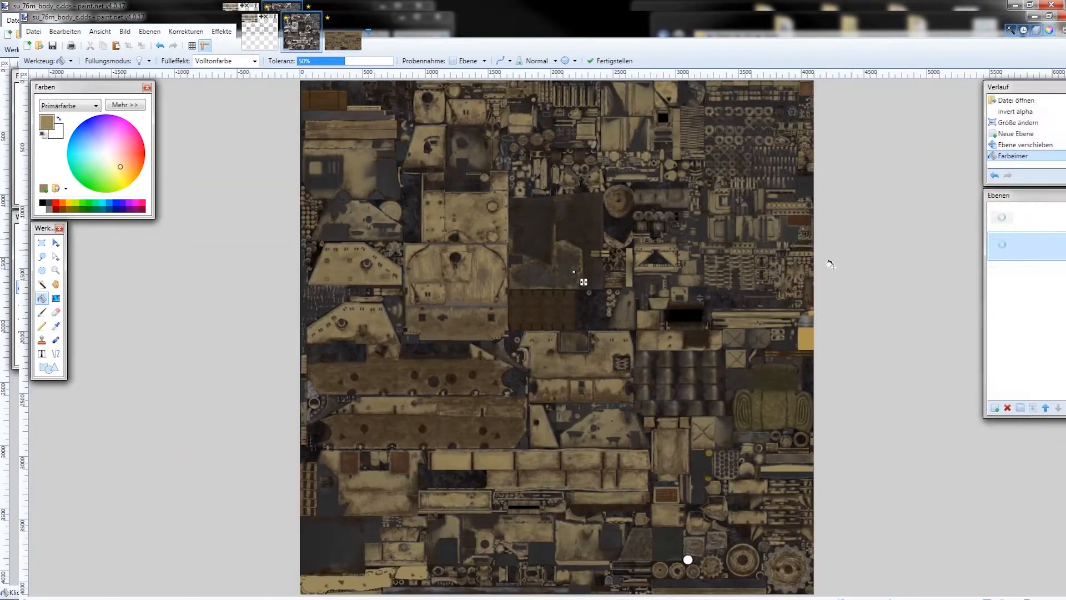
Add an empty layer between the background and the olive-brown layer of the su_76m_body_c image, then select the background layer
left_click(995, 407)
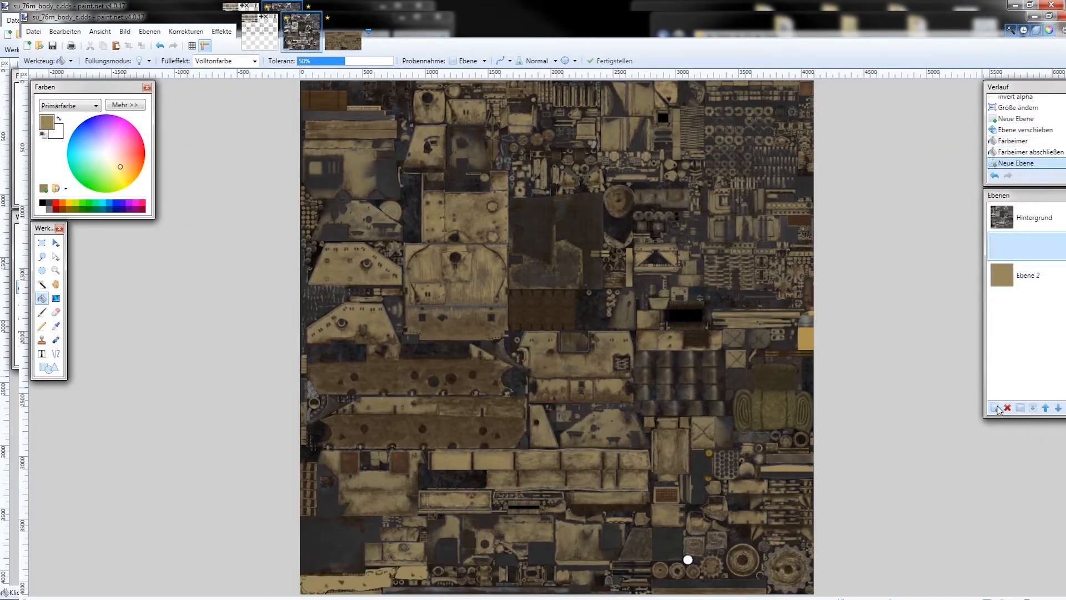
left_click(1019, 221)
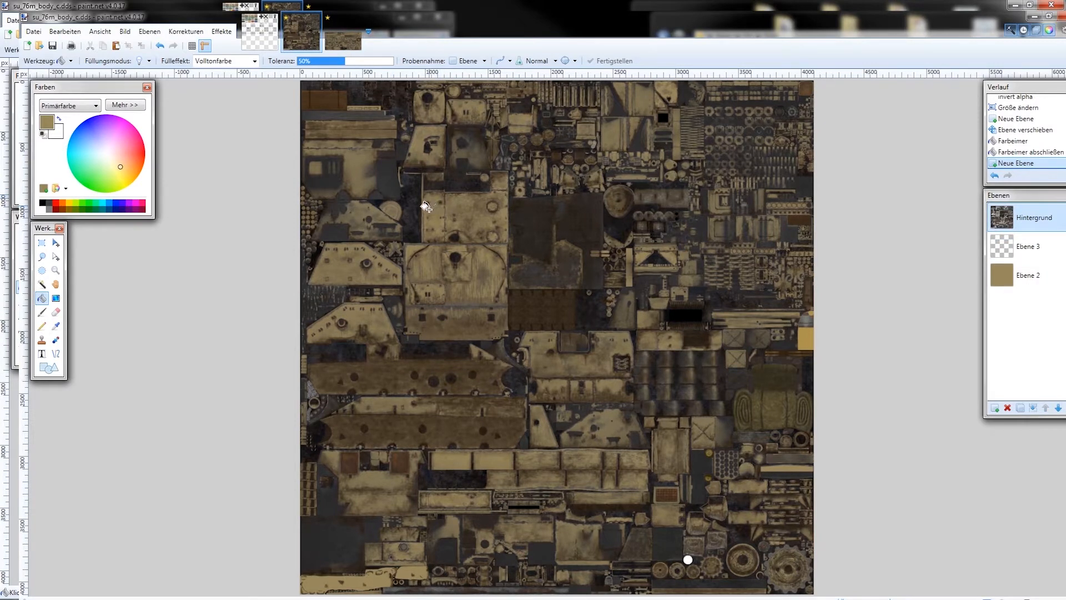
left_click(191, 35)
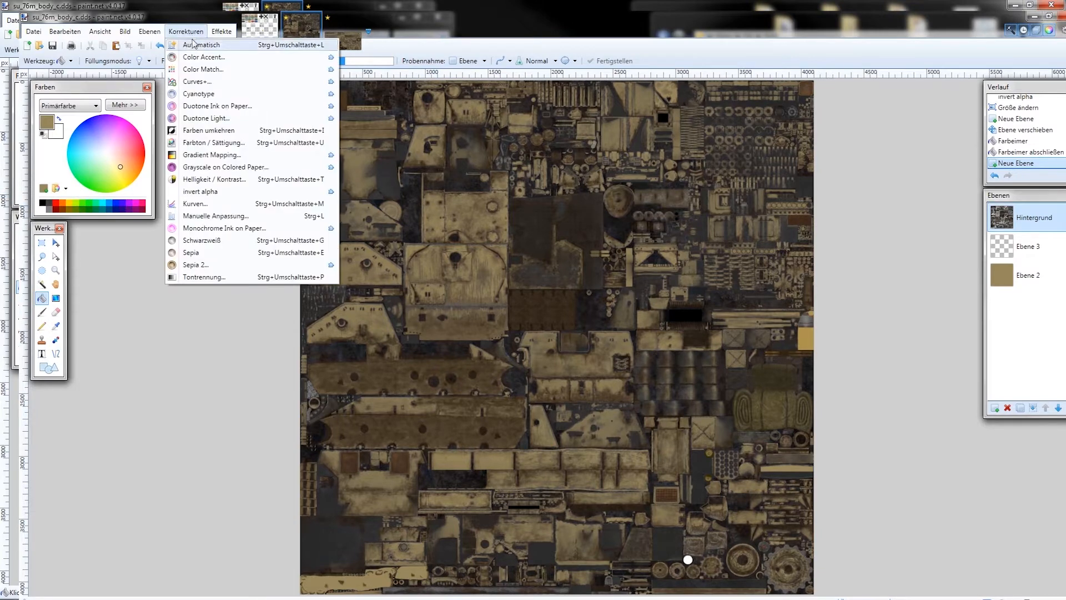
left_click(194, 71)
left_click(622, 227)
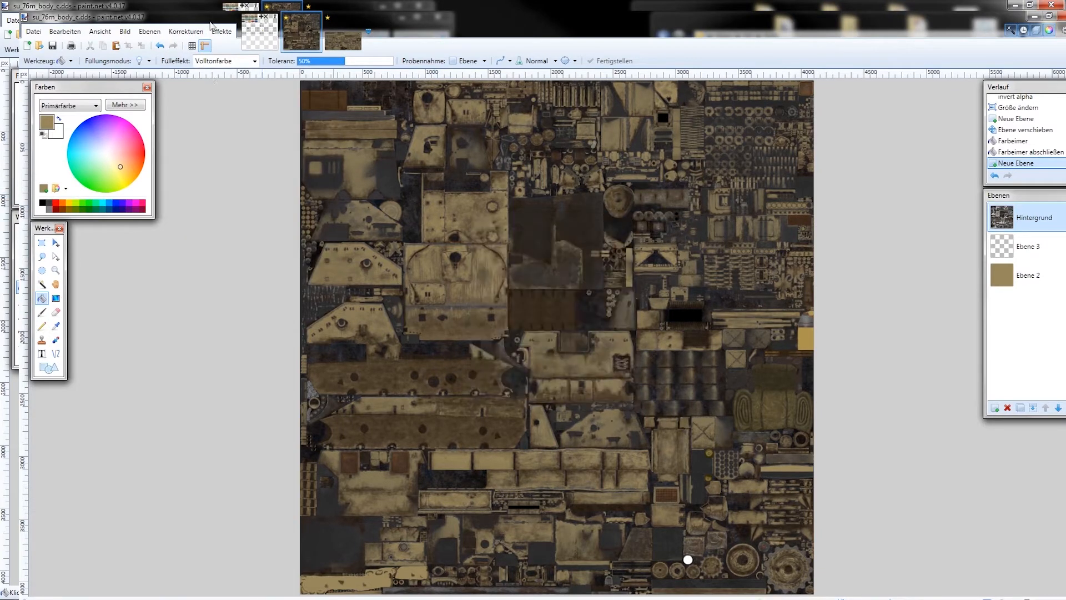
Apply Curves+ to the background layer's alpha with straight segments, keeping a point near (192, 192) and pulling the midpoint down to about (144, 75)
left_click(186, 31)
left_click(207, 90)
left_click(521, 228)
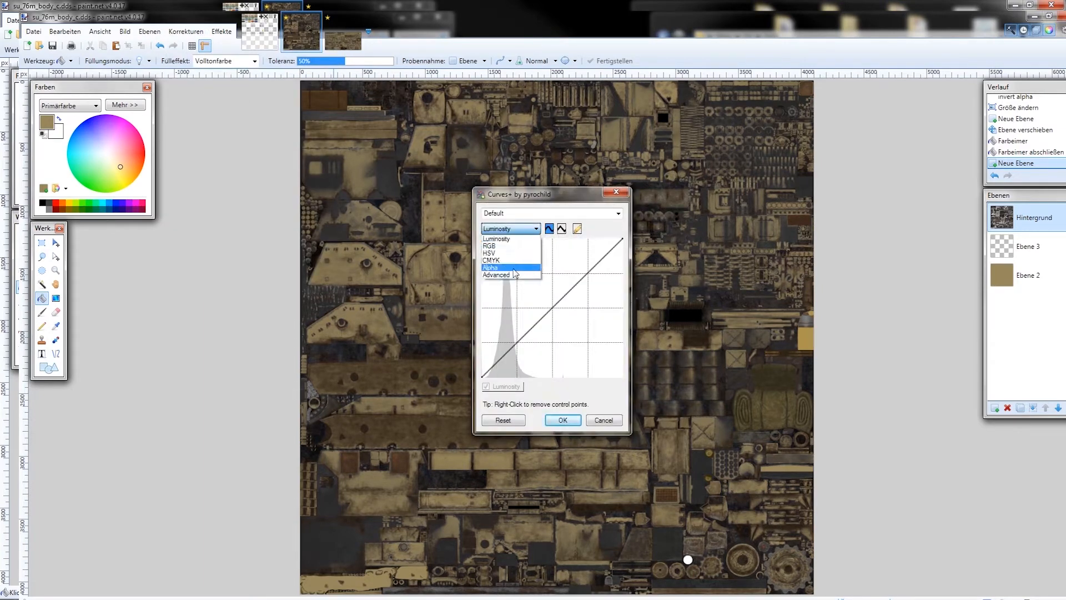
left_click(514, 269)
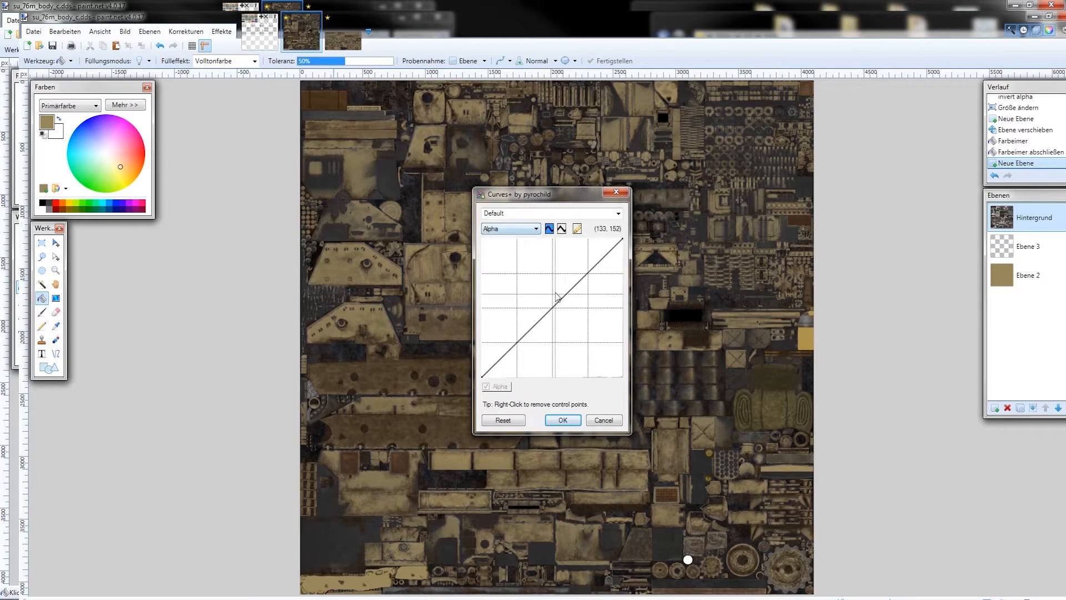
left_click(563, 229)
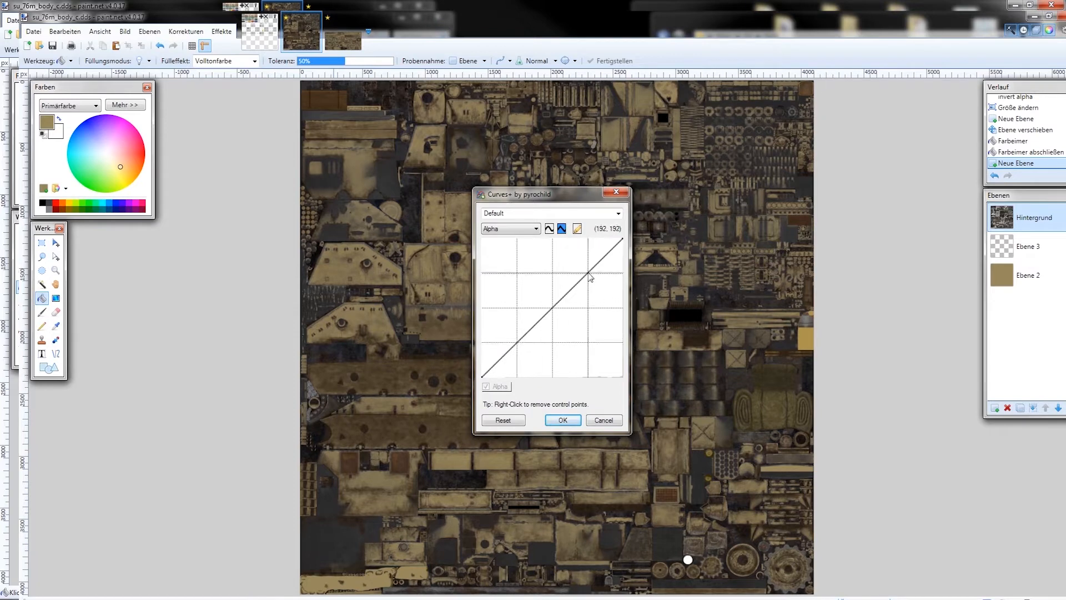
left_click_drag(557, 315, 563, 340)
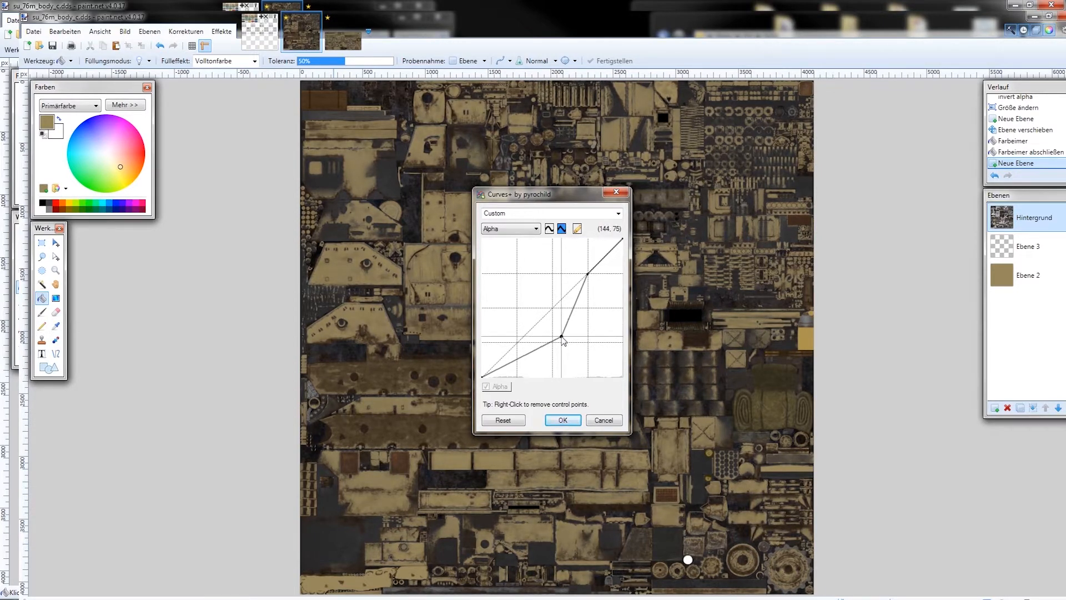
left_click(563, 420)
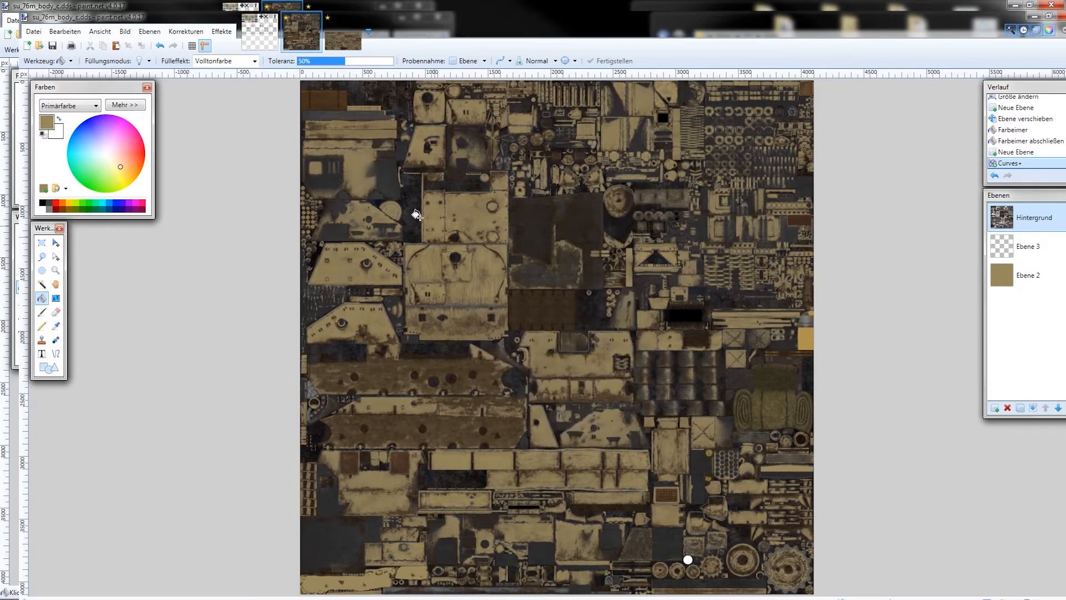
Switch to the su_76m_gun_c image
left_click(352, 48)
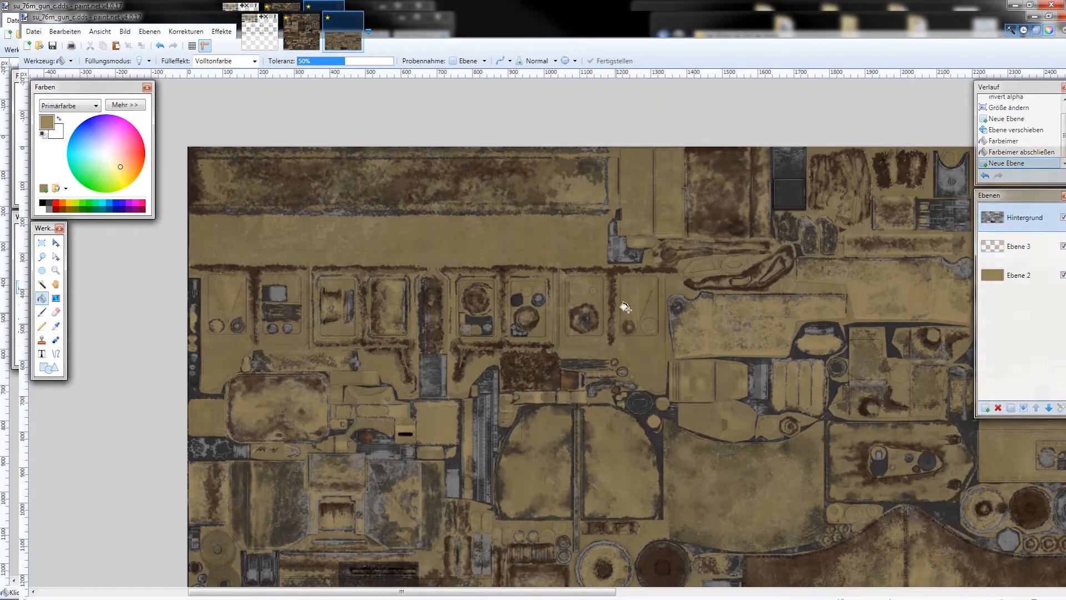
scroll(528, 311, "down", 6)
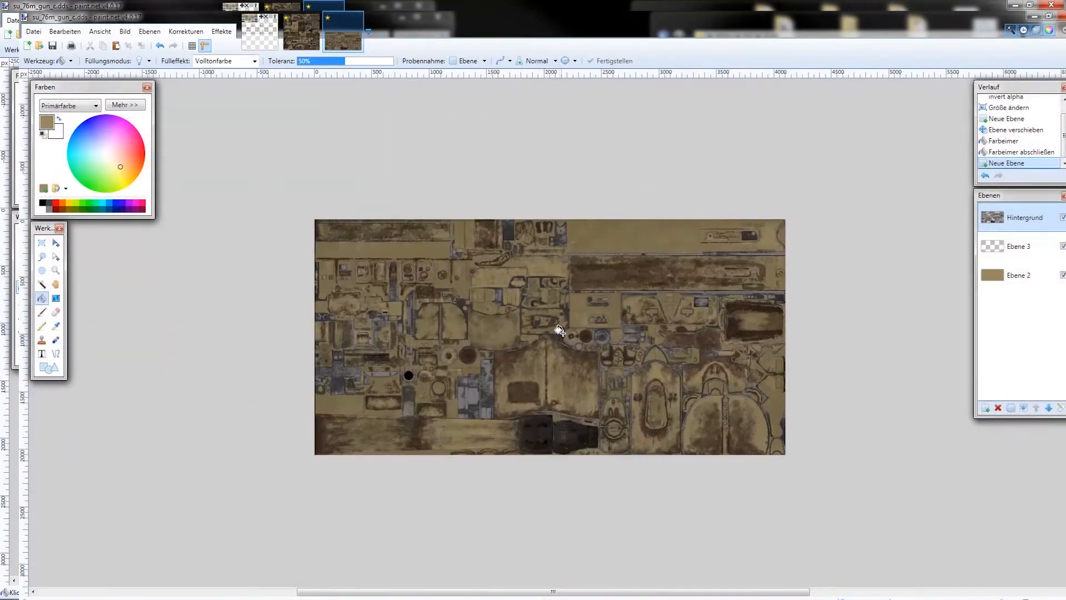
left_click(186, 31)
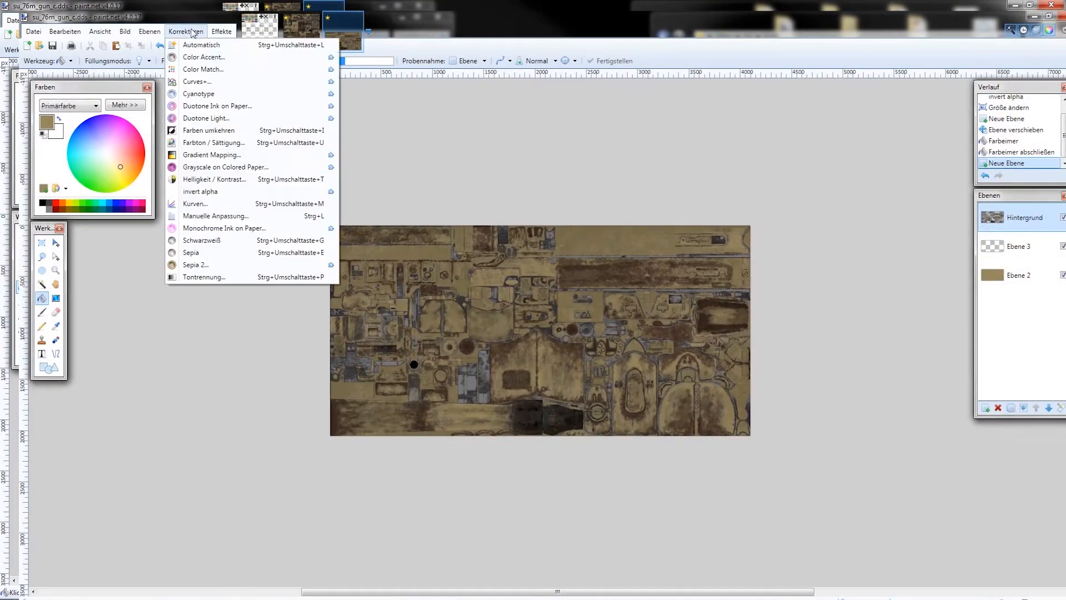
left_click(226, 197)
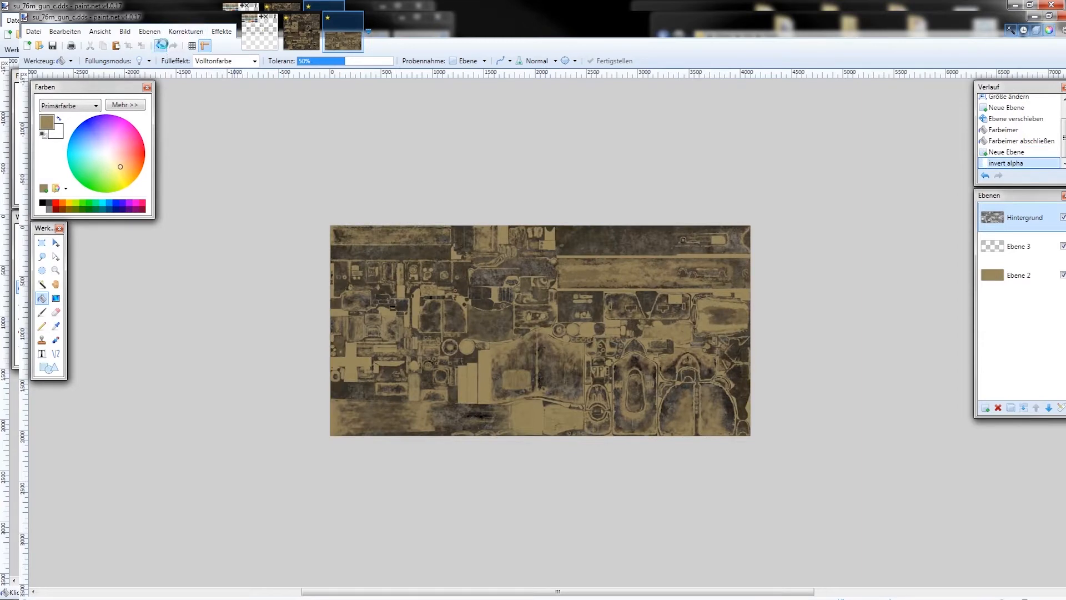
key("ctrl+z")
Apply the same custom Curves+ alpha curve to the background layer of the su_76m_gun_c image
left_click(186, 31)
left_click(191, 85)
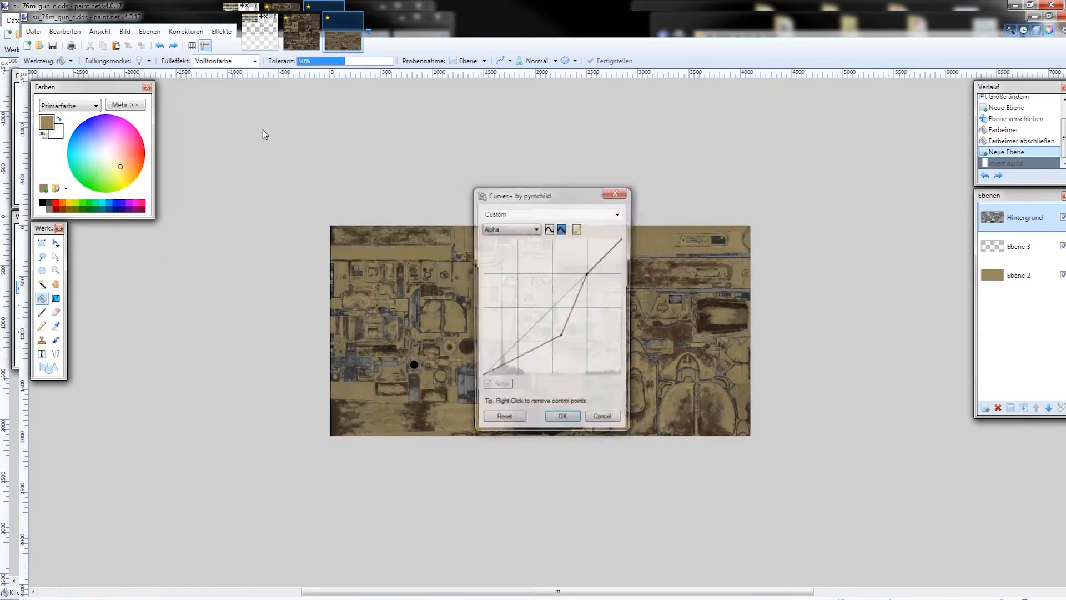
left_click(563, 421)
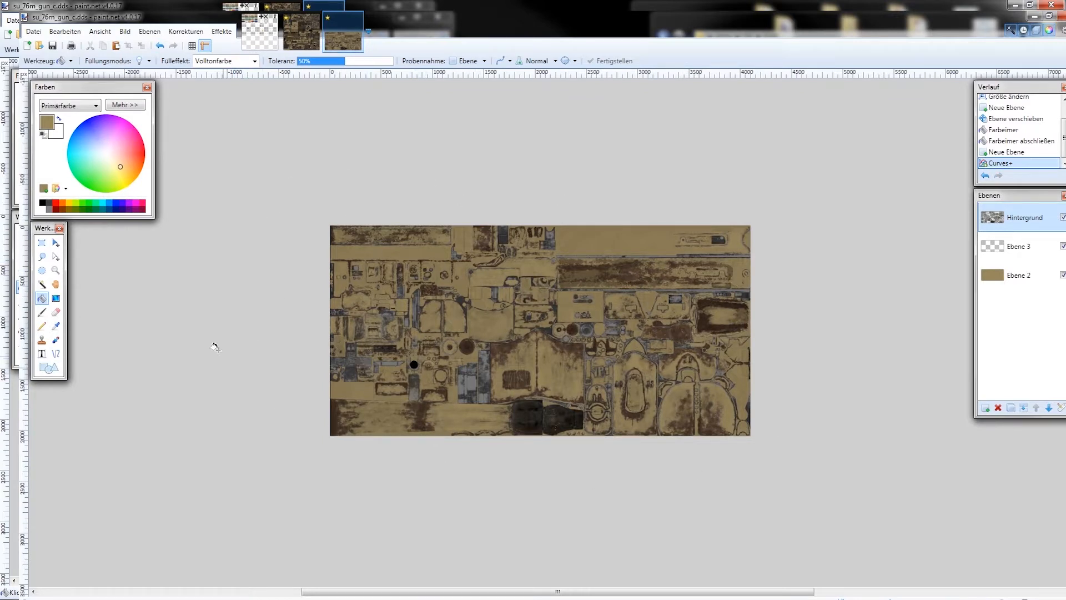
Compare the body and gun textures, then select the empty middle layer in the su_76m_body_c image
left_click(303, 32)
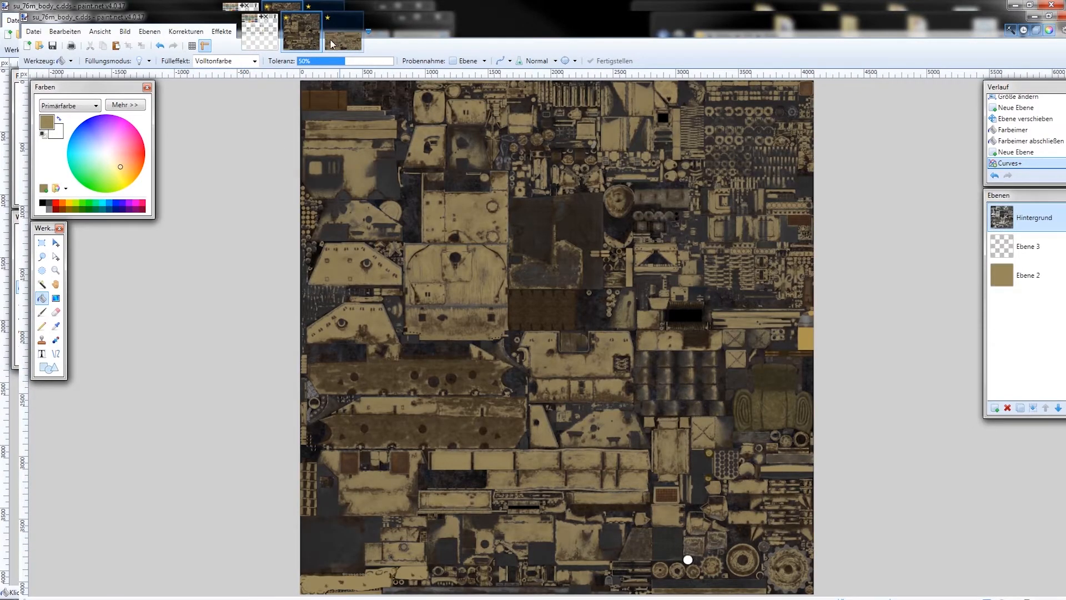
left_click(303, 43)
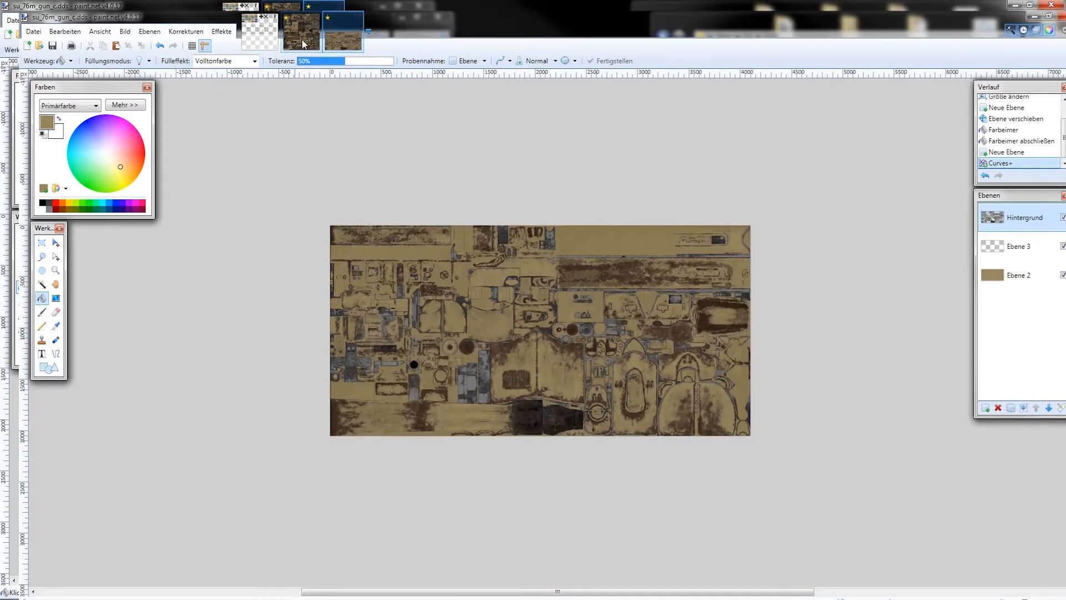
left_click(303, 43)
left_click(1005, 255)
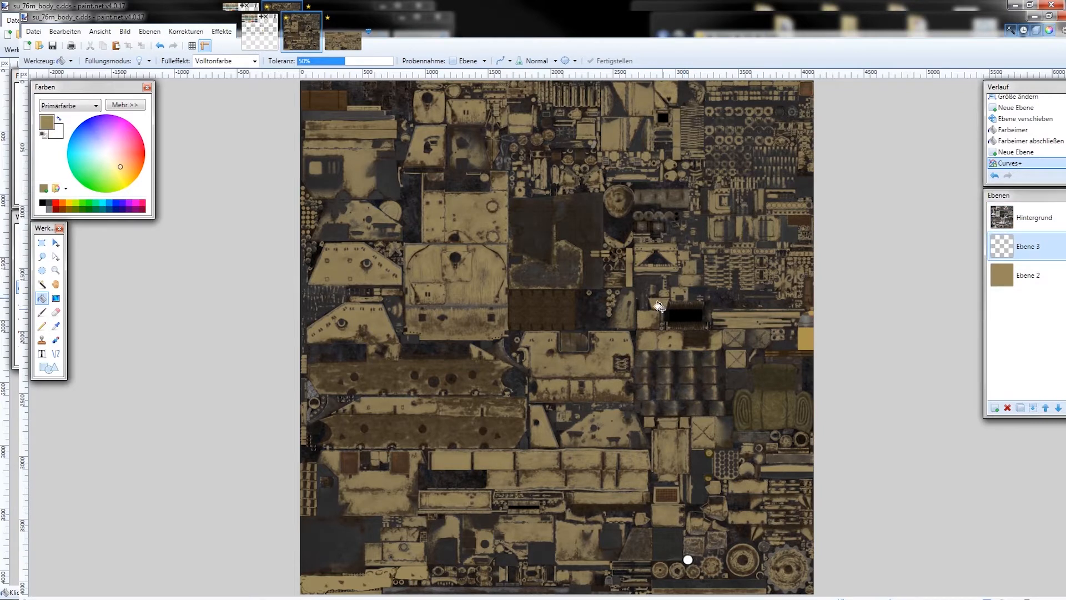
In the Colour Chart image, sample the Mahagonib. swatch as the primary colour
mouse_move(212, 598)
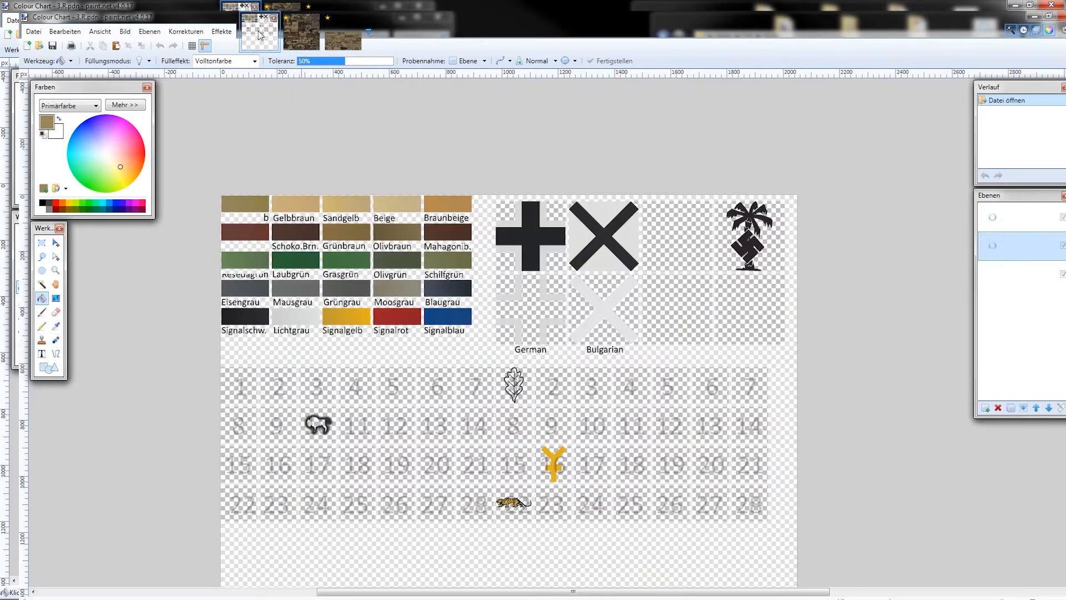
left_click(260, 31)
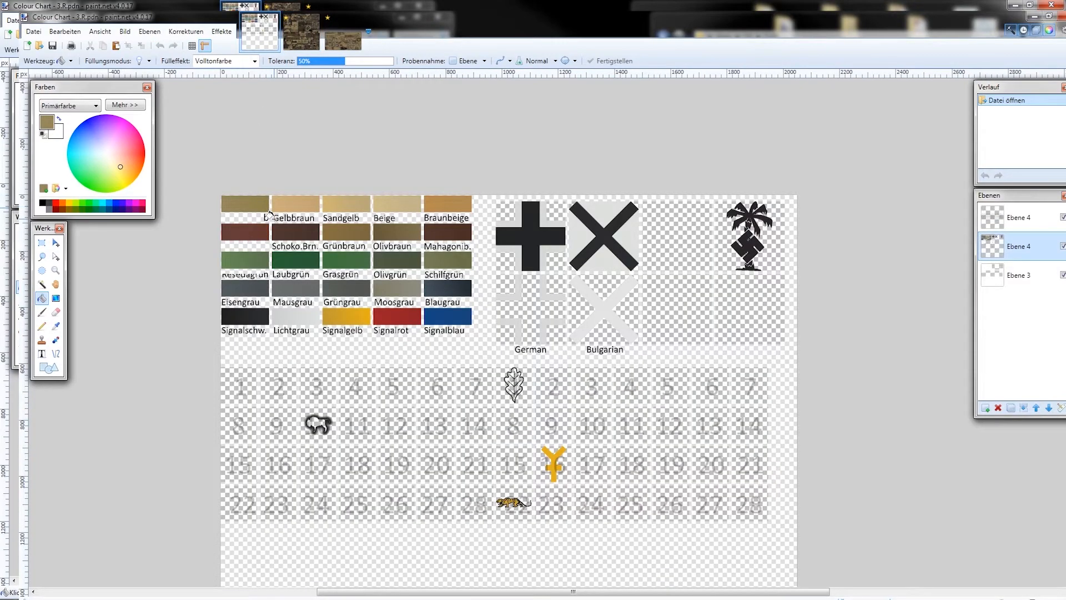
scroll(272, 222, "up", 3)
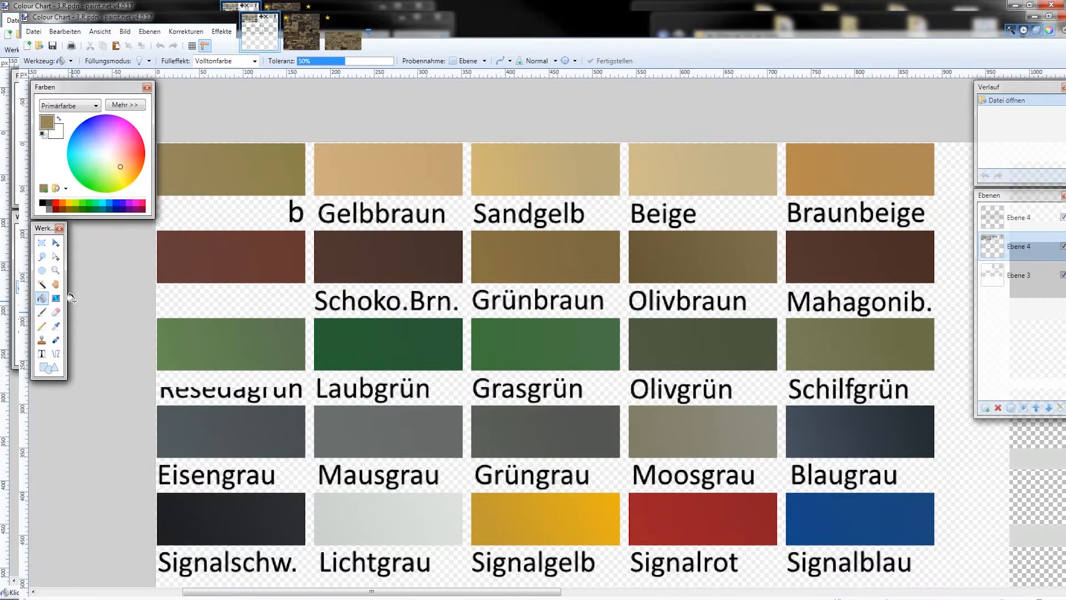
left_click(56, 326)
left_click(816, 264)
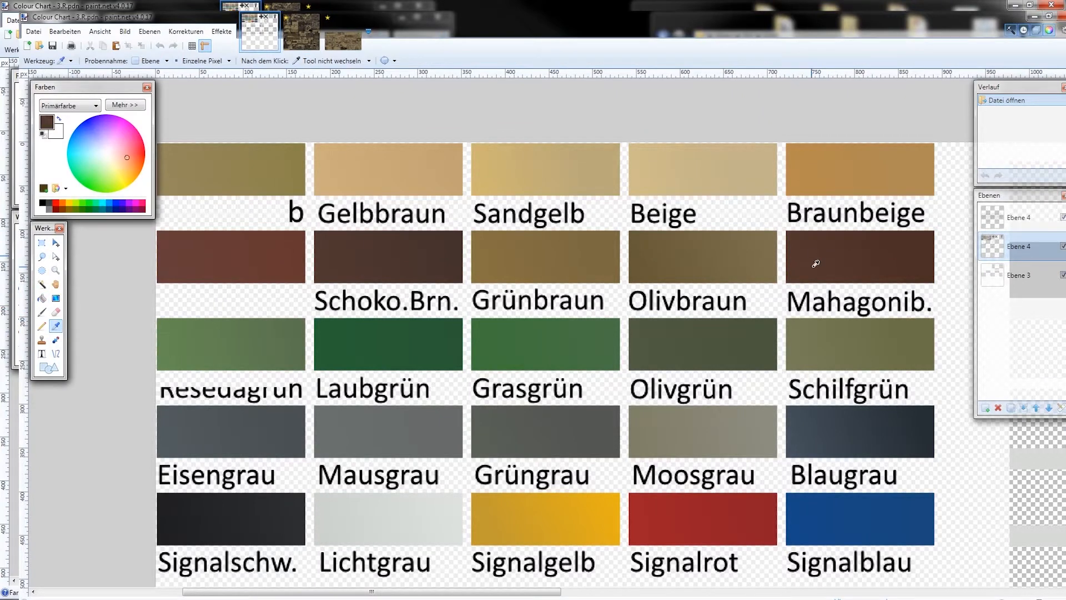
Return to the su_76m_body_c image and set up the Paintbrush with a width of 15
left_click(303, 30)
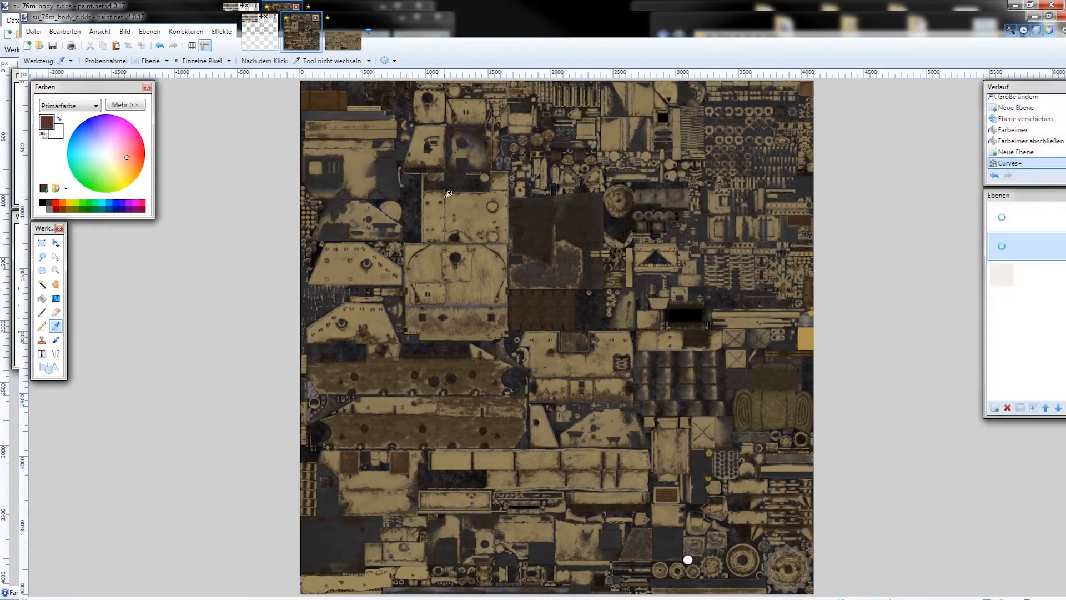
left_click(42, 326)
left_click(42, 312)
scroll(528, 272, "up", 4)
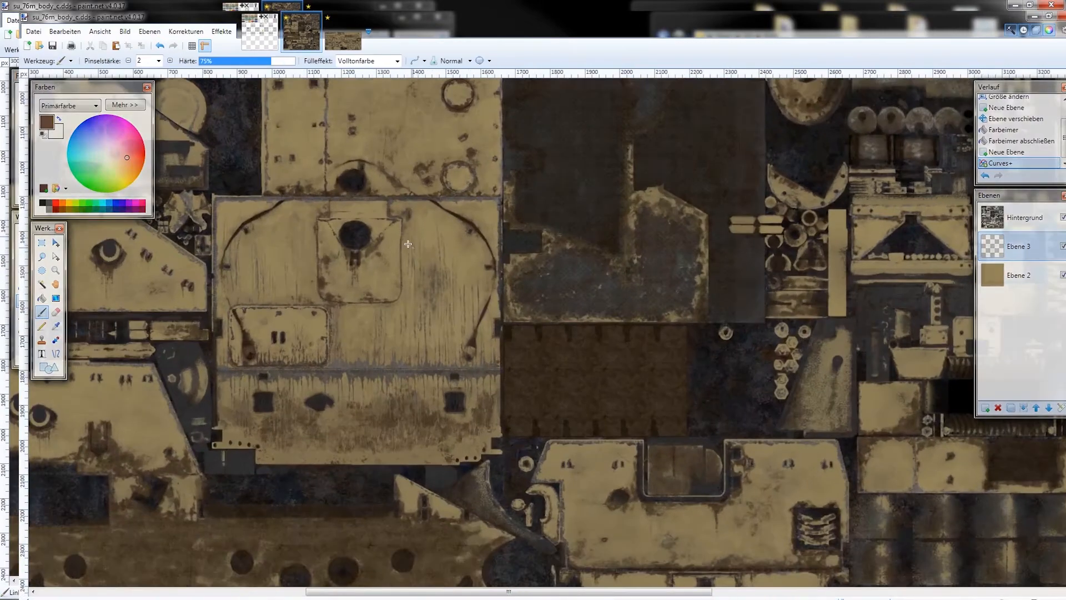
scroll(404, 222, "up", 1)
left_click_drag(402, 203, 581, 268)
left_click_drag(423, 279, 499, 261)
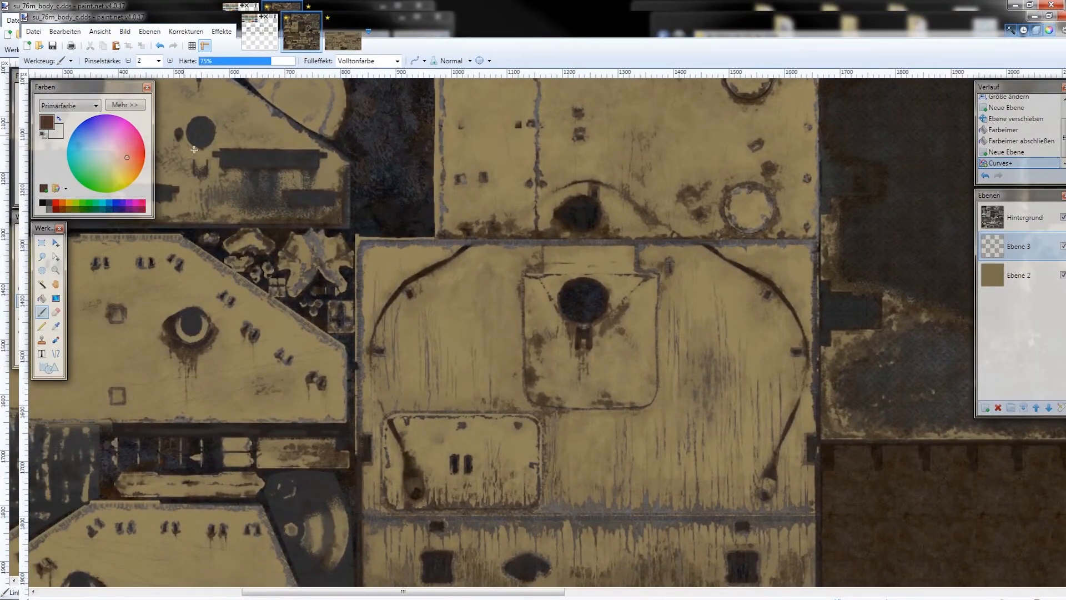
left_click(158, 60)
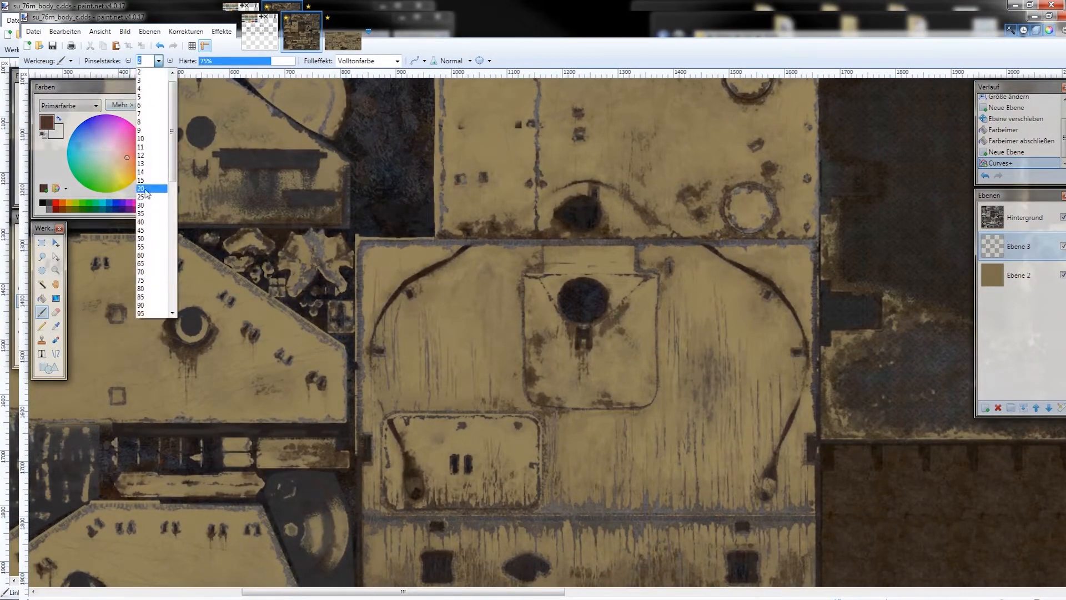
left_click(142, 180)
Paint scattered mahogany-brown camouflage spots on the large central hull plate, including its small lower hatch
scroll(405, 309, "up", 2)
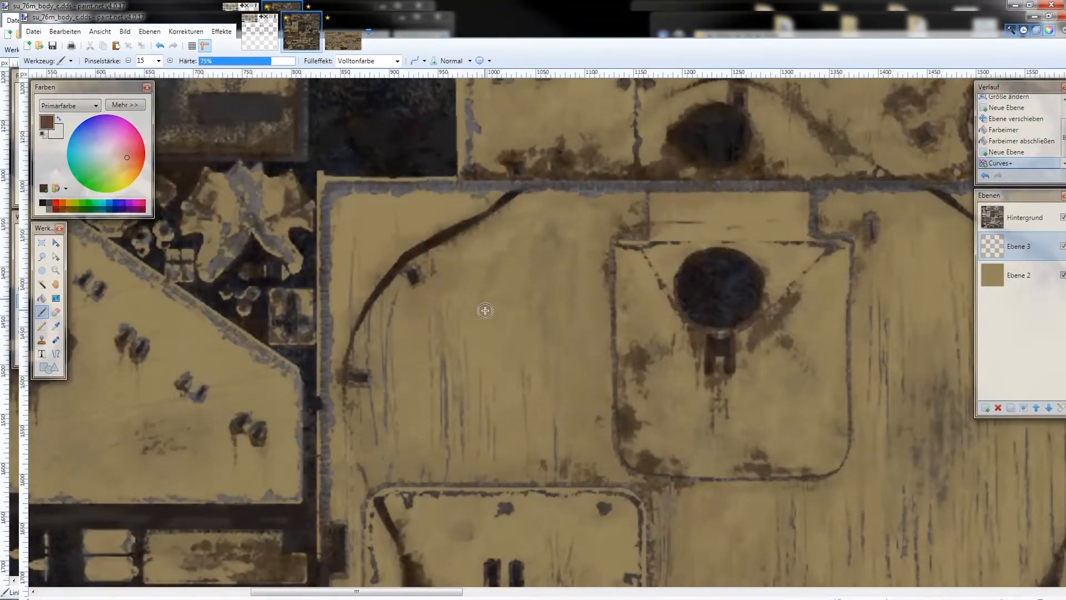
mouse_move(485, 310)
left_mouse_down()
mouse_move(494, 255)
mouse_move(456, 298)
mouse_move(476, 301)
mouse_move(484, 275)
mouse_move(464, 317)
left_mouse_up()
left_click_drag(680, 291, 185, 250)
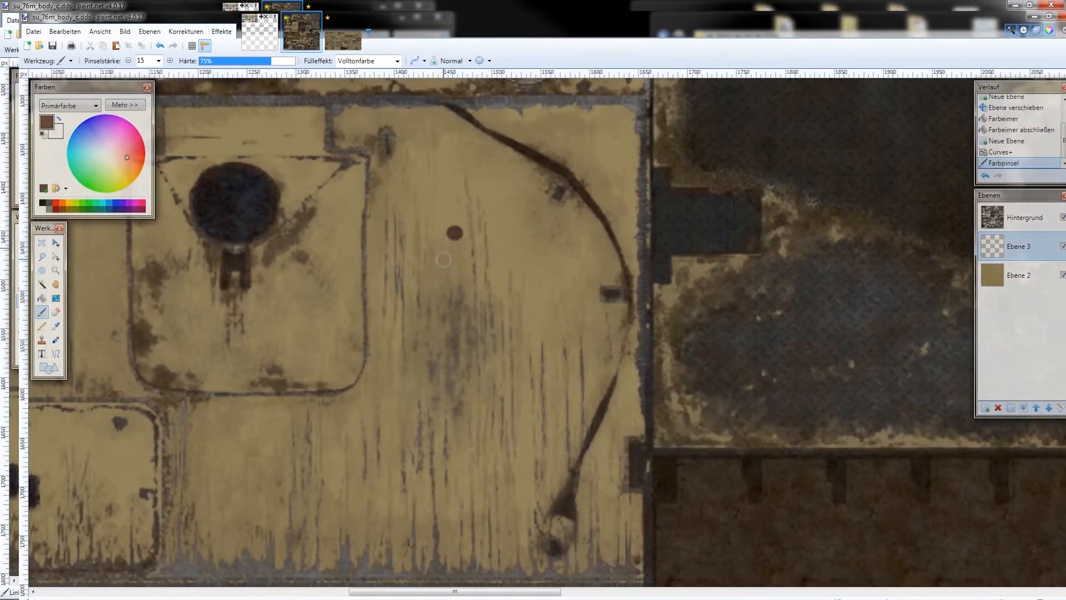
mouse_move(443, 260)
left_mouse_down()
mouse_move(463, 256)
mouse_move(445, 283)
mouse_move(700, 168)
left_mouse_up()
mouse_move(509, 294)
left_mouse_down()
mouse_move(471, 324)
mouse_move(482, 321)
mouse_move(471, 345)
left_mouse_up()
mouse_move(390, 267)
left_mouse_down()
mouse_move(398, 295)
mouse_move(479, 386)
left_mouse_up()
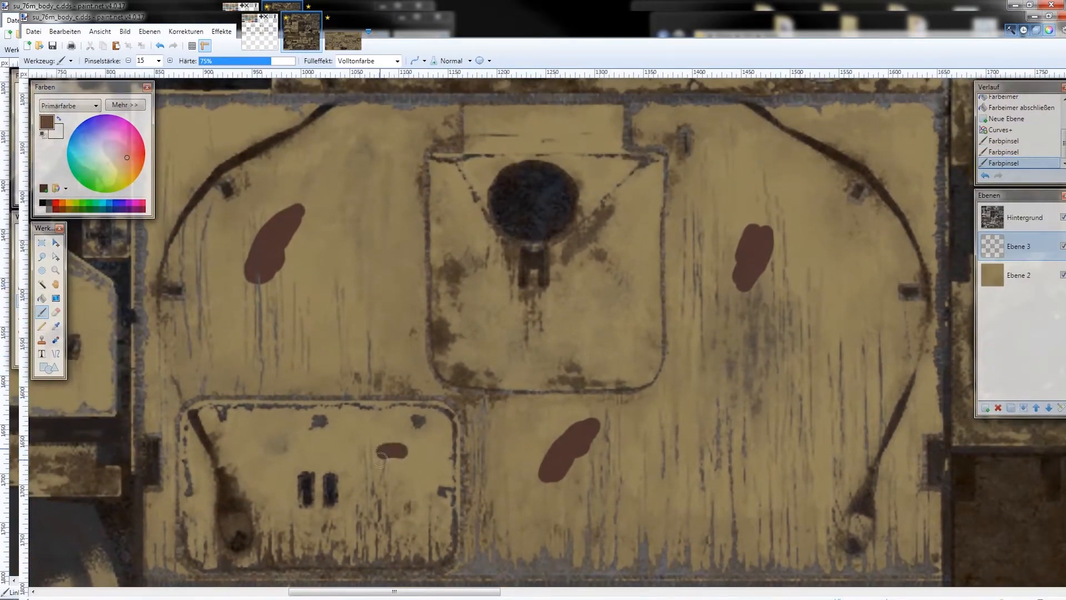
left_click_drag(395, 451, 388, 463)
scroll(395, 383, "down", 3)
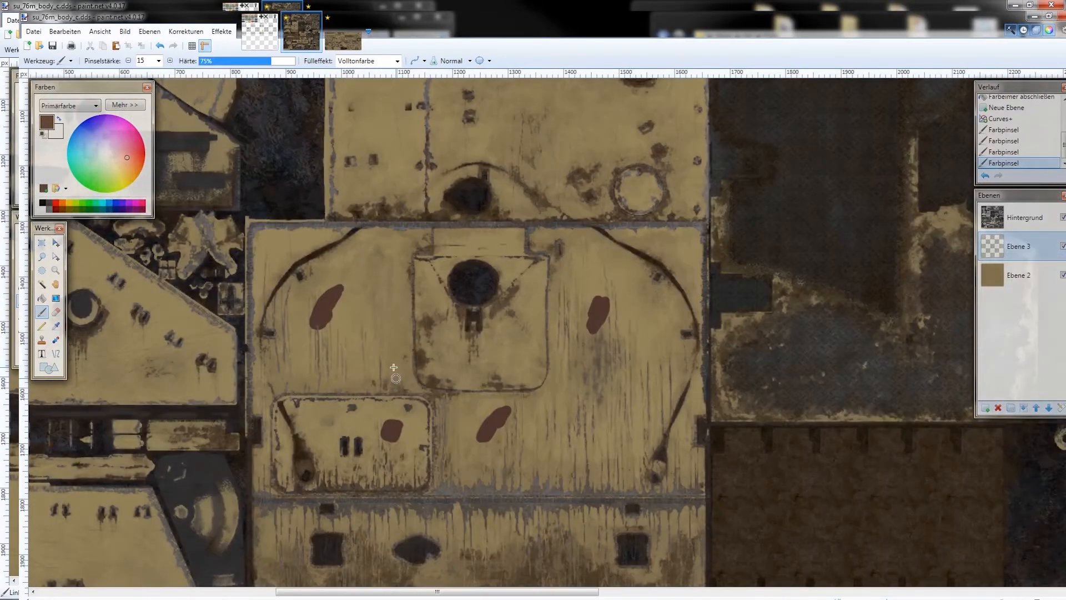
Paint mahogany-brown camouflage spots across the plate with two ring fittings directly above the large central hull plate
left_click_drag(395, 366, 406, 441)
mouse_move(509, 172)
left_mouse_down()
mouse_move(484, 305)
mouse_move(514, 274)
left_mouse_up()
left_click_drag(379, 281, 381, 293)
left_click_drag(392, 366, 386, 396)
left_click_drag(555, 336, 558, 352)
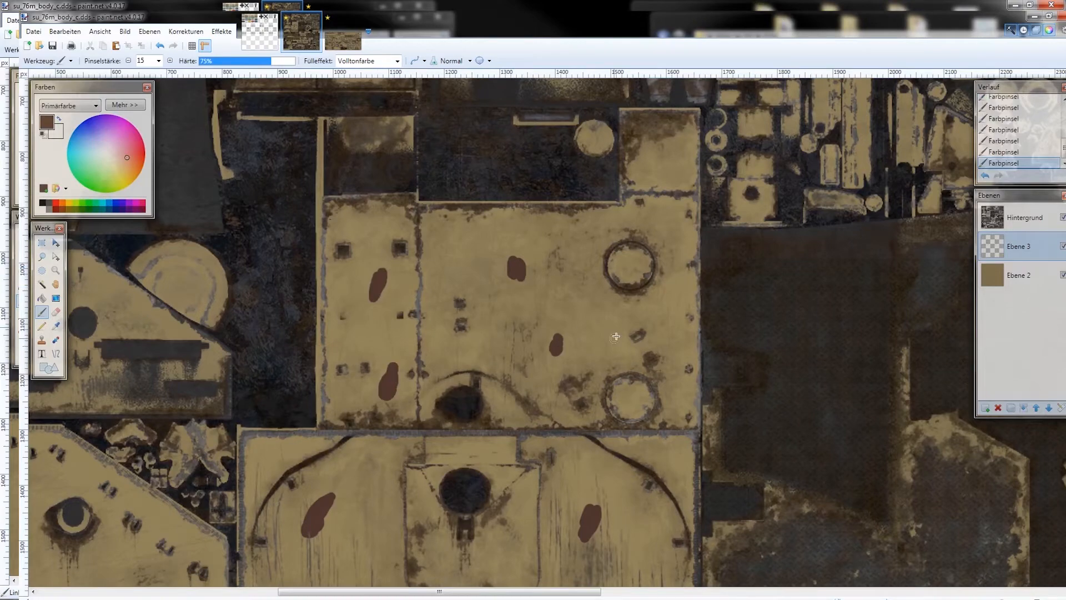
left_click_drag(670, 230, 671, 250)
Paint mahogany-brown camouflage spots on the sloped side plate with the round port beside the central hull plate
scroll(426, 318, "up", 2)
scroll(556, 306, "down", 5)
left_click_drag(572, 276, 545, 308)
left_click_drag(371, 392, 344, 411)
scroll(389, 333, "up", 5)
left_click_drag(439, 247, 423, 290)
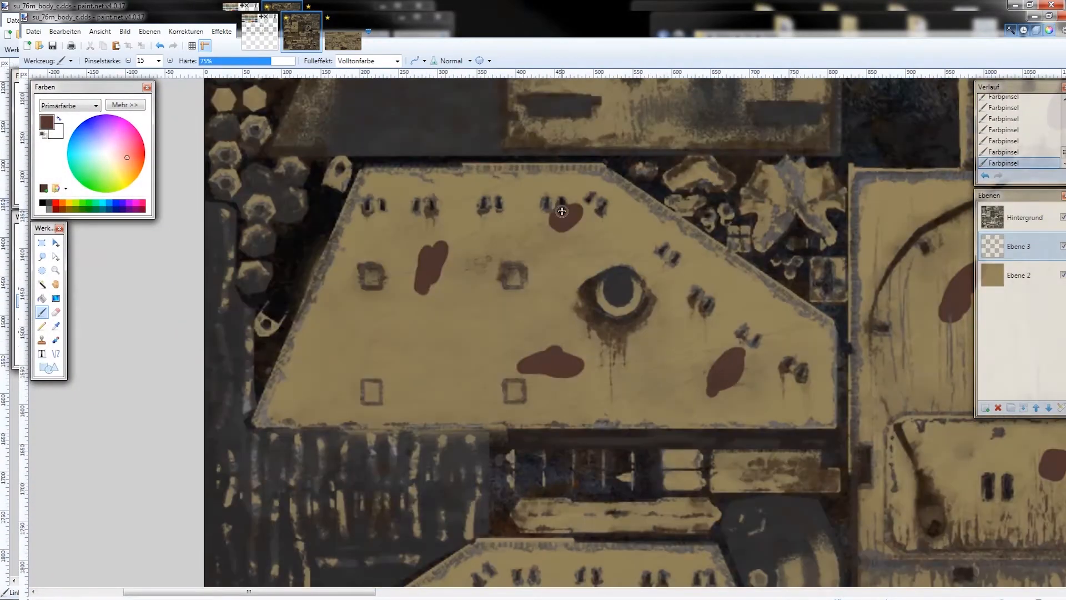
Add more and larger mahogany-brown patches to the central hull plate and the ring-fitted plate above it
scroll(555, 334, "right", 7)
mouse_move(489, 260)
left_mouse_down()
mouse_move(456, 308)
mouse_move(568, 240)
left_mouse_up()
scroll(627, 461, "up", 1)
left_click_drag(667, 277, 457, 297)
left_click_drag(694, 488, 768, 430)
scroll(814, 387, "down", 1)
scroll(813, 387, "up", 3)
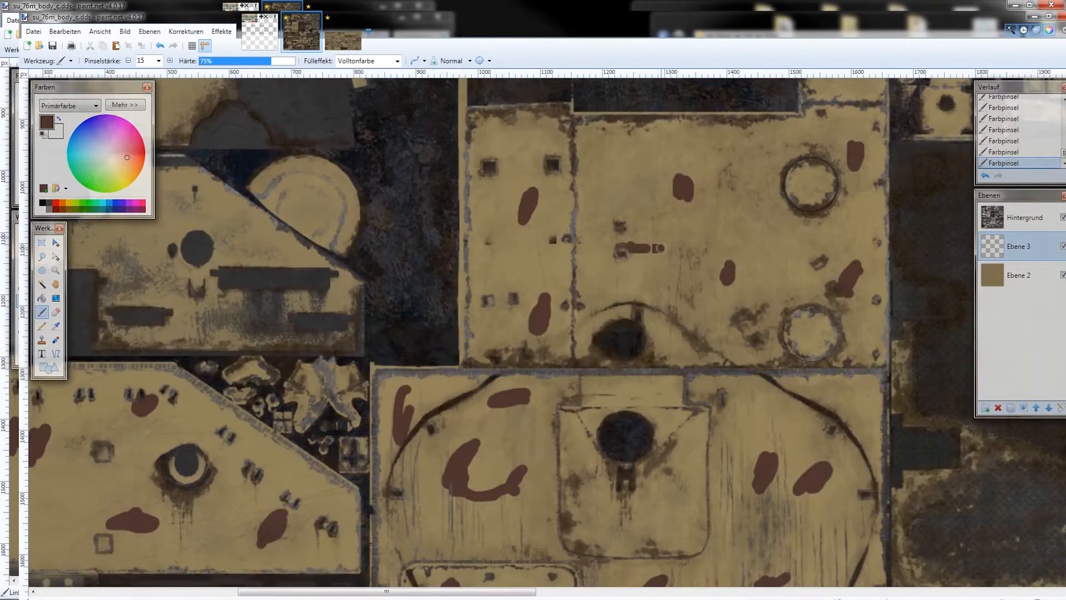
left_click_drag(622, 136, 583, 151)
Paint mahogany-brown camouflage spots across the plate with the U-shaped cutout below the central texture area
scroll(648, 135, "down", 2)
scroll(600, 233, "down", 4)
scroll(556, 256, "right", 5)
scroll(545, 261, "up", 2)
left_click_drag(505, 224, 493, 236)
scroll(494, 235, "right", 3)
scroll(494, 235, "up", 1)
left_click_drag(336, 331, 328, 372)
left_click_drag(486, 341, 417, 372)
left_click_drag(647, 344, 629, 346)
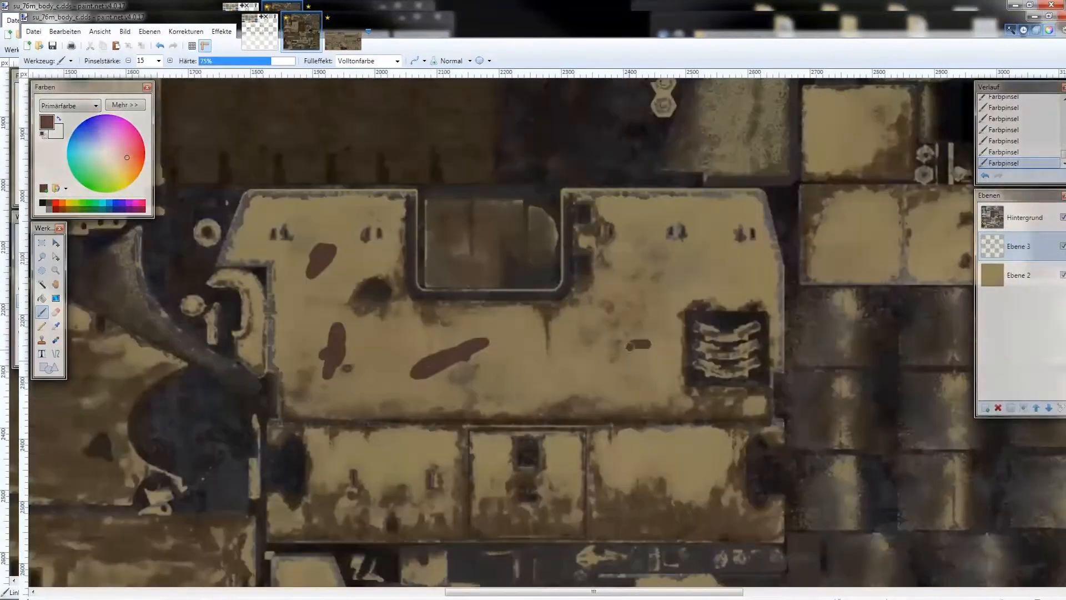
scroll(626, 270, "down", 3)
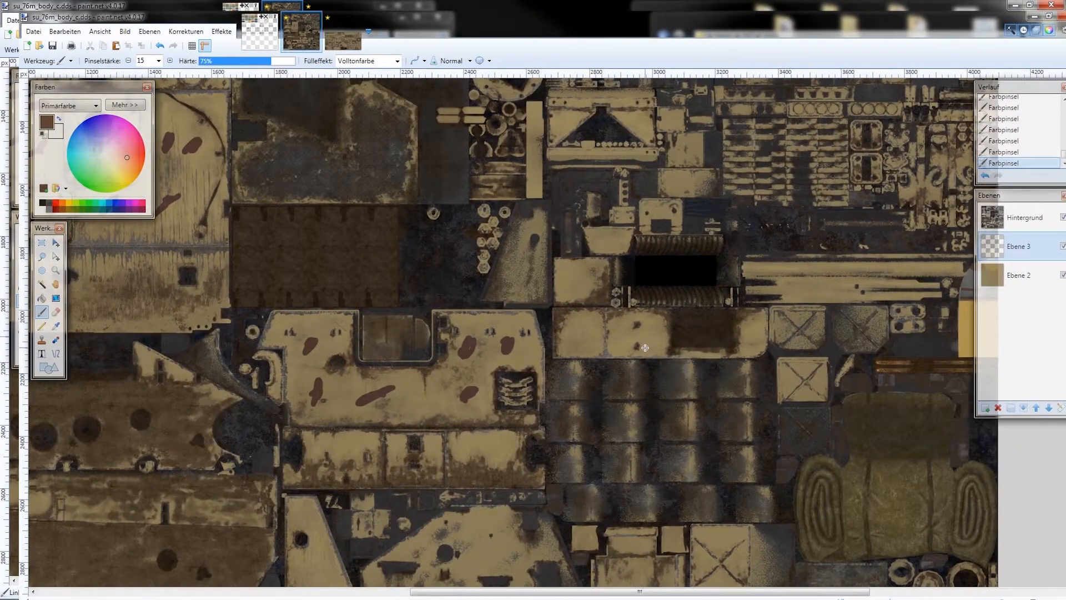
Paint mahogany-brown camouflage spots across the long ribbed side plates near the lower part of the body texture
scroll(645, 348, "down", 5)
scroll(646, 348, "up", 3)
left_click_drag(627, 253, 873, 133)
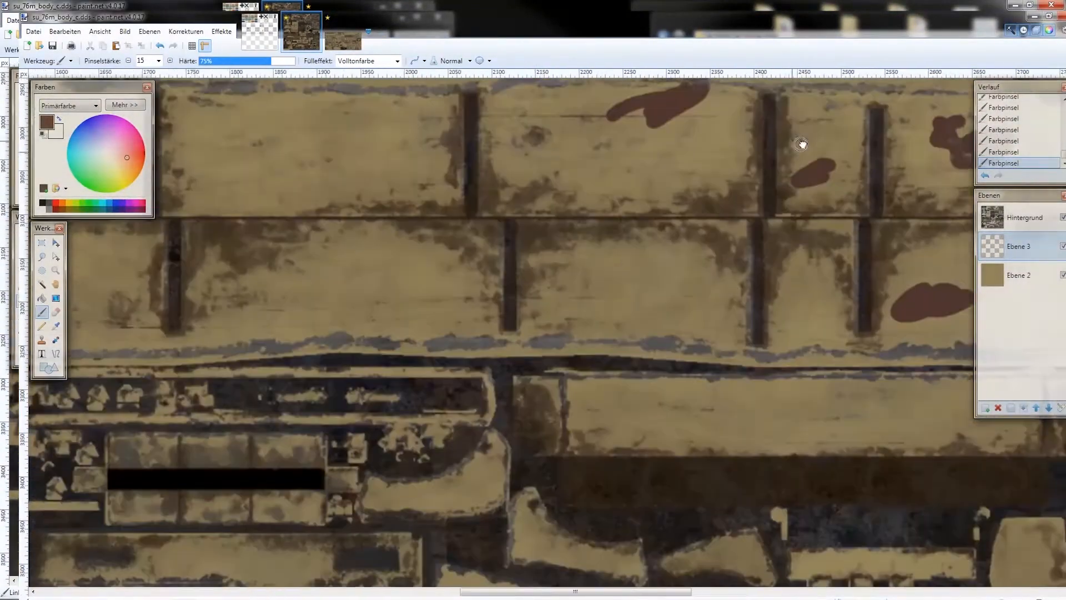
scroll(657, 333, "down", 2)
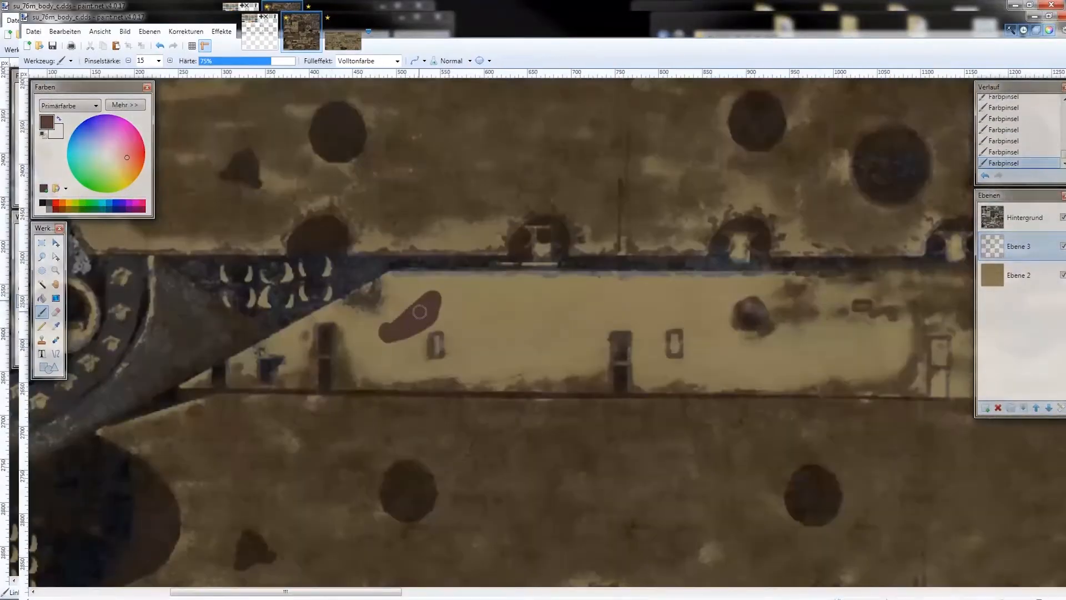
Paint mahogany-brown camouflage spots along the narrow strip between the two road-wheel side plates
left_click_drag(569, 341, 626, 295)
left_click_drag(785, 369, 839, 369)
scroll(766, 312, "down", 1)
scroll(633, 333, "up", 2)
left_click_drag(615, 267, 633, 340)
scroll(590, 205, "down", 2)
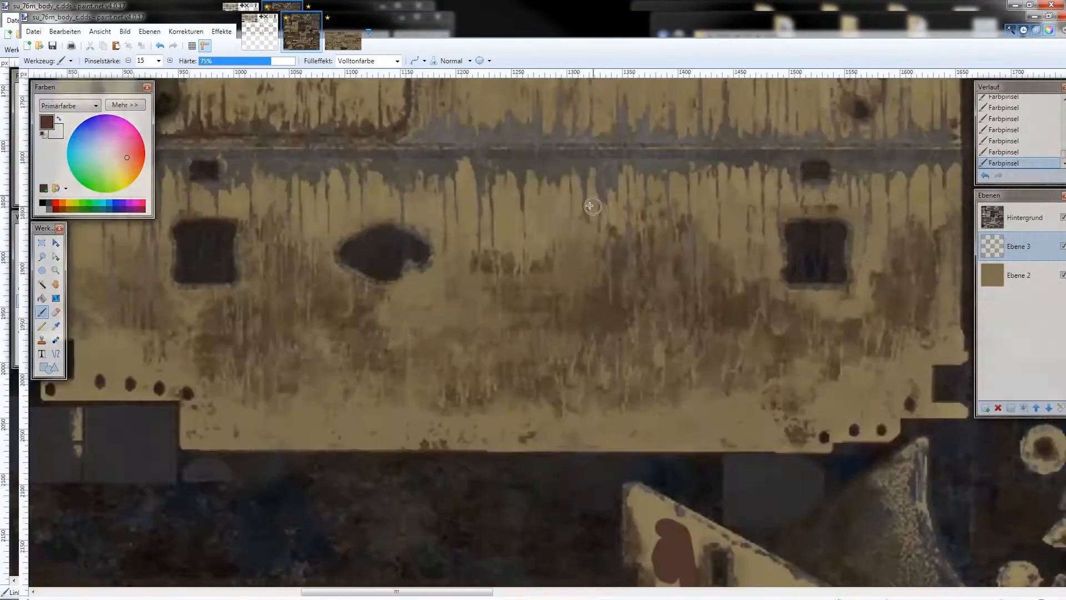
Paint mahogany-brown camouflage spots on the lower hull plate with the two square cutouts
left_click_drag(833, 208, 792, 247)
mouse_move(349, 233)
left_mouse_down()
mouse_move(354, 283)
mouse_move(361, 258)
left_mouse_up()
scroll(456, 278, "down", 2)
scroll(611, 272, "up", 4)
scroll(825, 268, "down", 2)
scroll(805, 277, "up", 4)
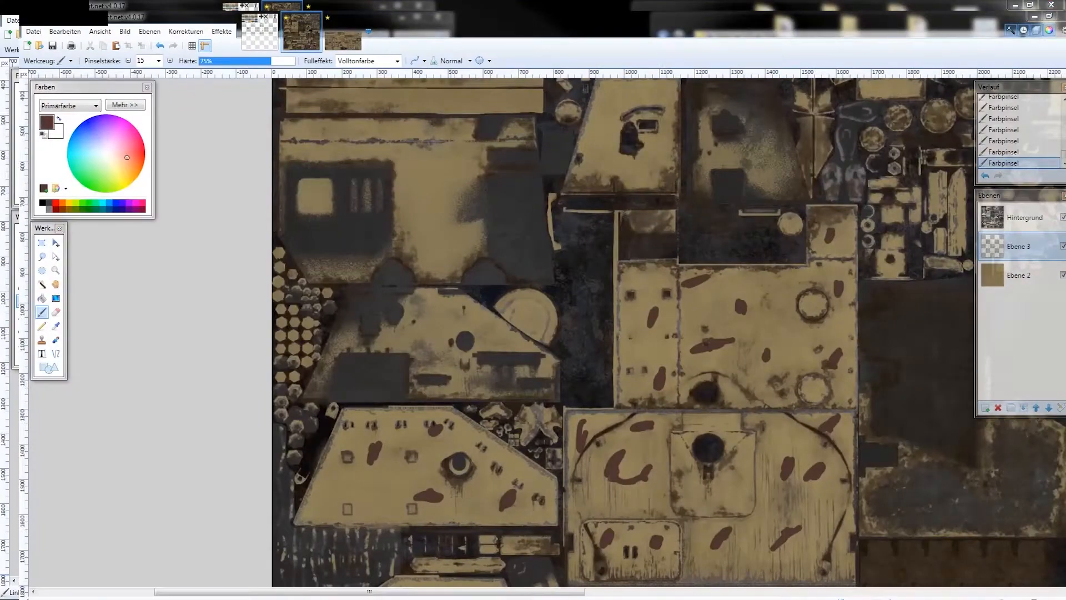
Paint mahogany-brown camouflage spots on the rounded plate with the round hole and the sloped vision-slit plate below it
scroll(656, 311, "up", 3)
scroll(627, 344, "up", 1)
left_click_drag(616, 272, 639, 264)
left_click_drag(593, 328, 590, 351)
scroll(633, 255, "up", 2)
left_click_drag(443, 250, 434, 286)
left_click_drag(522, 236, 575, 253)
scroll(548, 244, "down", 3)
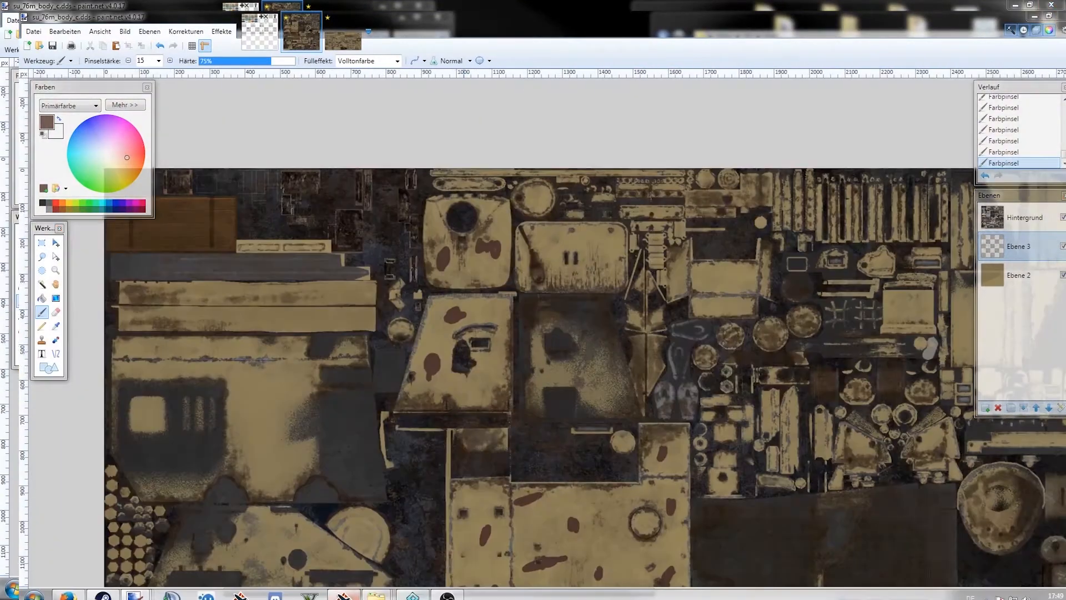
Paint a large ring-shaped mahogany-brown patch around the two slots of the rounded rectangular plate
scroll(577, 247, "up", 2)
scroll(591, 252, "down", 3)
scroll(542, 183, "up", 4)
left_click_drag(602, 218, 621, 226)
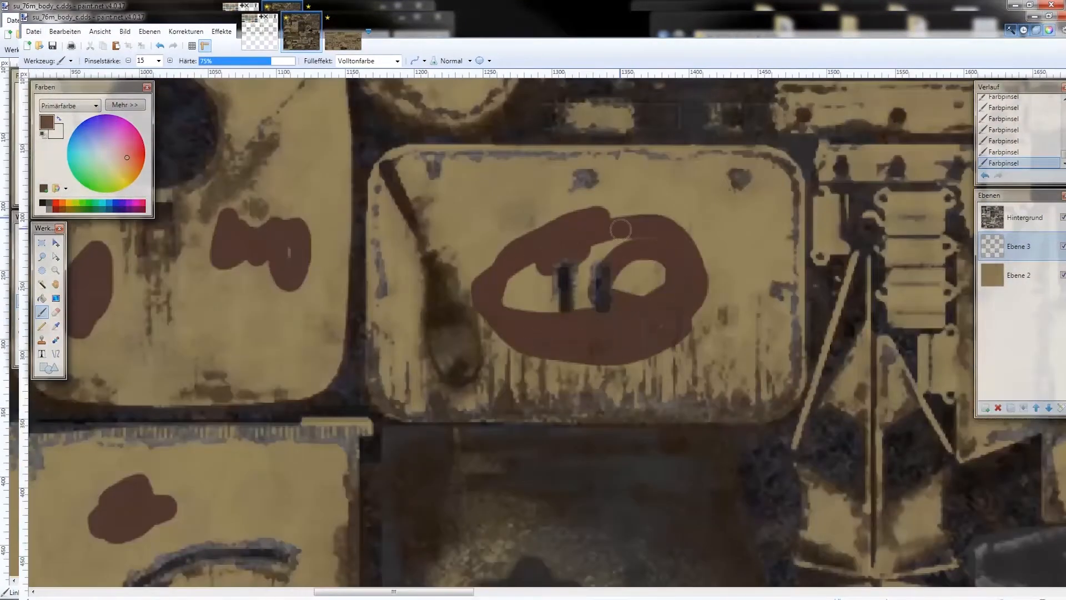
Paint mahogany-brown camouflage spots above and below the round hole on the tall triangular plate
scroll(611, 239, "down", 5)
scroll(585, 277, "down", 8)
scroll(534, 284, "up", 6)
left_click_drag(520, 273, 545, 367)
scroll(547, 363, "down", 3)
left_click_drag(638, 316, 560, 386)
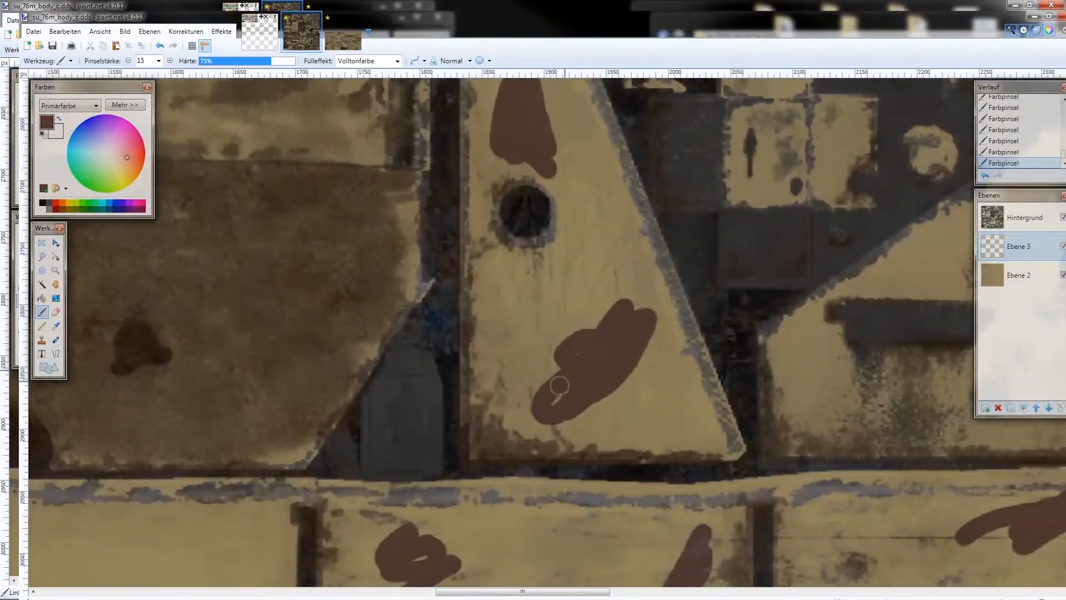
Paint mahogany-brown camouflage spots on the sloped trapezoidal plate beside the tall triangular plate
scroll(559, 383, "down", 6)
scroll(613, 269, "up", 5)
left_click_drag(506, 285, 479, 326)
scroll(500, 300, "down", 3)
scroll(655, 292, "up", 3)
left_click_drag(675, 280, 633, 307)
left_click_drag(497, 297, 493, 342)
scroll(494, 334, "down", 3)
scroll(704, 389, "down", 6)
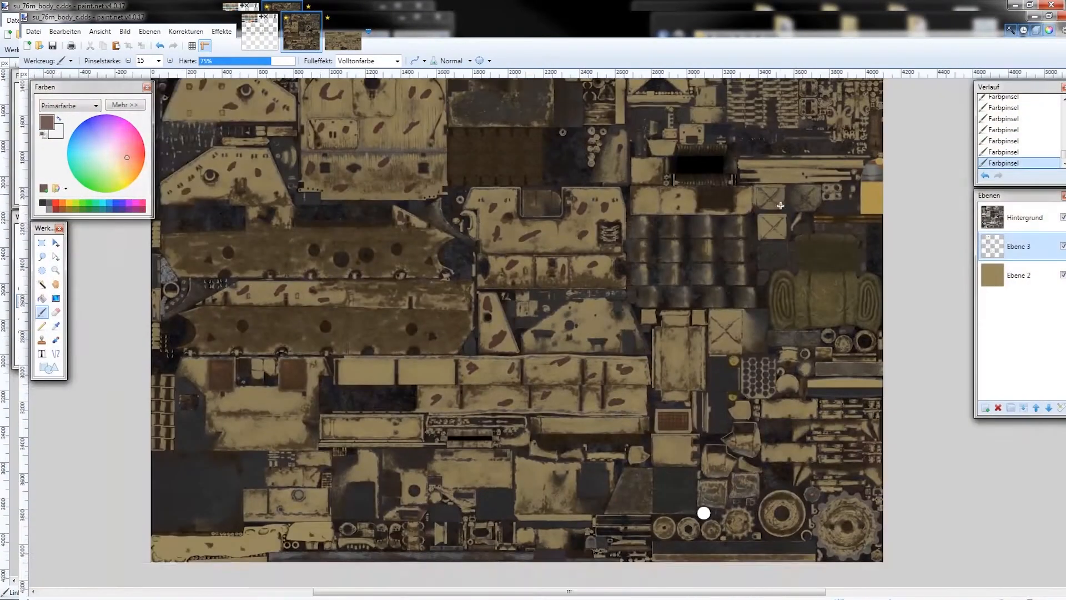
Merge the Hintergrund and Ebene 3 layers down into Ebene 2 and apply invert alpha to the merged body texture
scroll(704, 512, "up", 3)
scroll(683, 315, "down", 4)
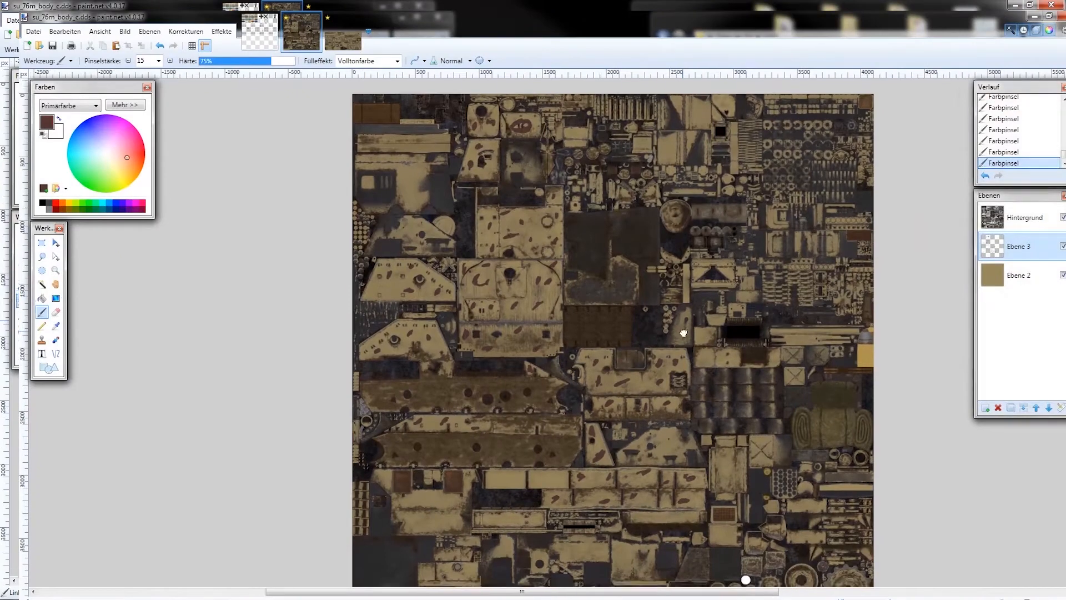
left_click_drag(684, 332, 683, 336)
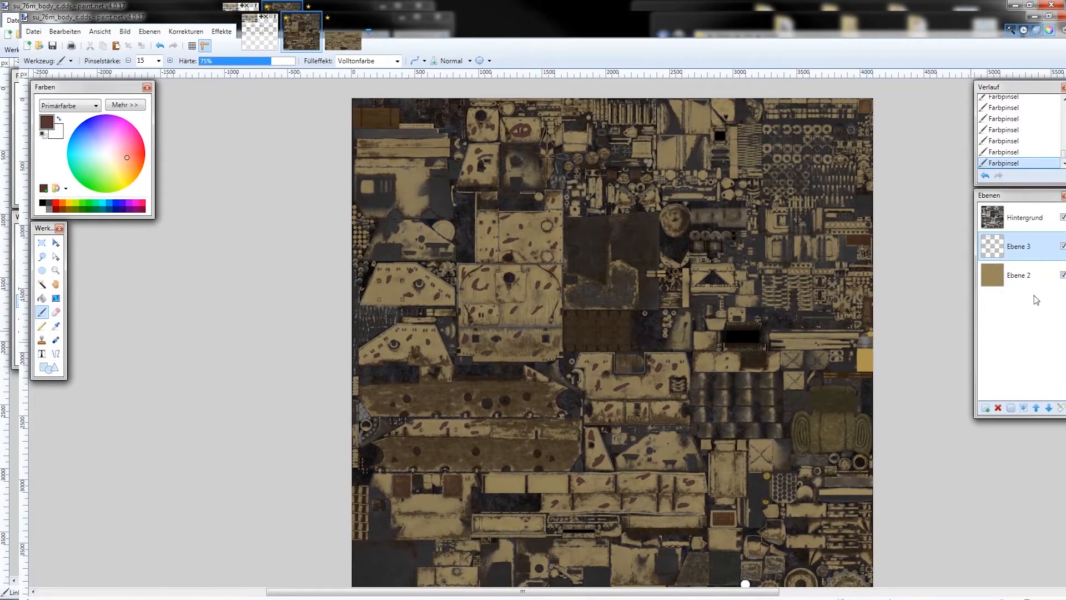
left_click(1025, 223)
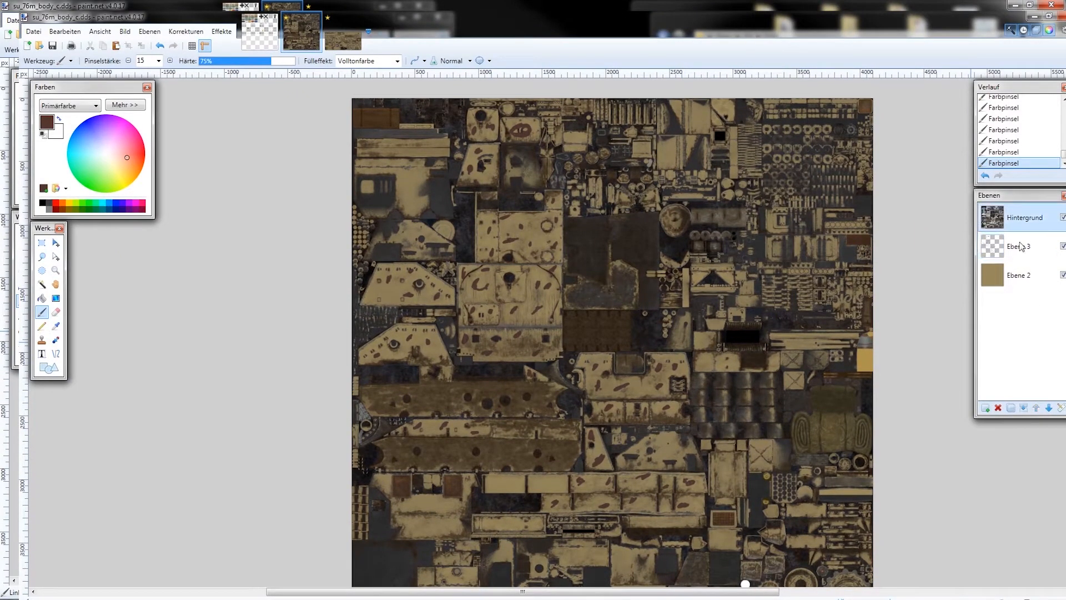
left_click(1024, 408)
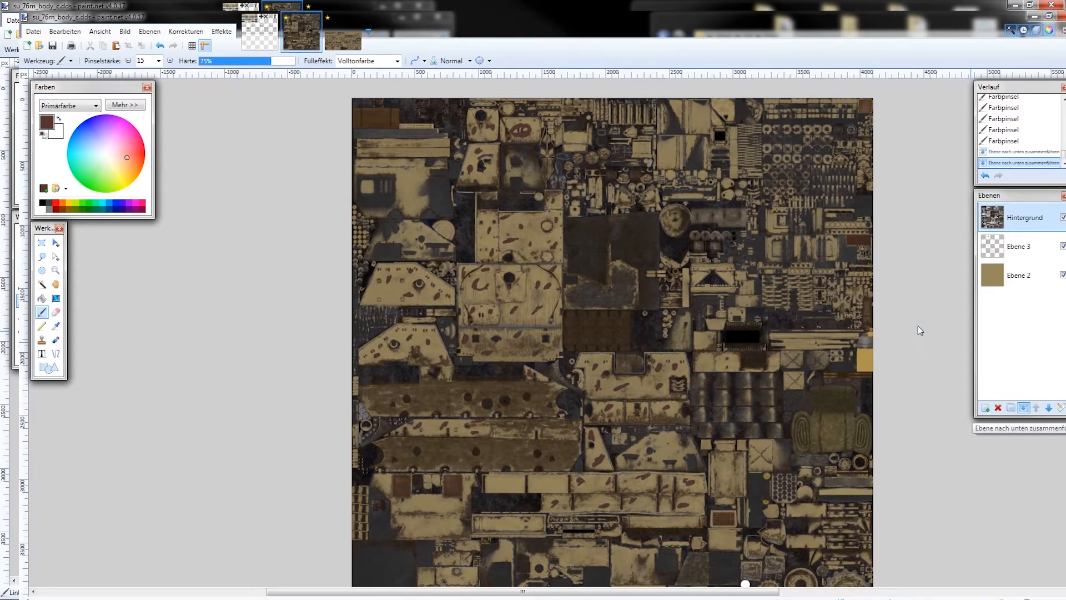
left_click(192, 33)
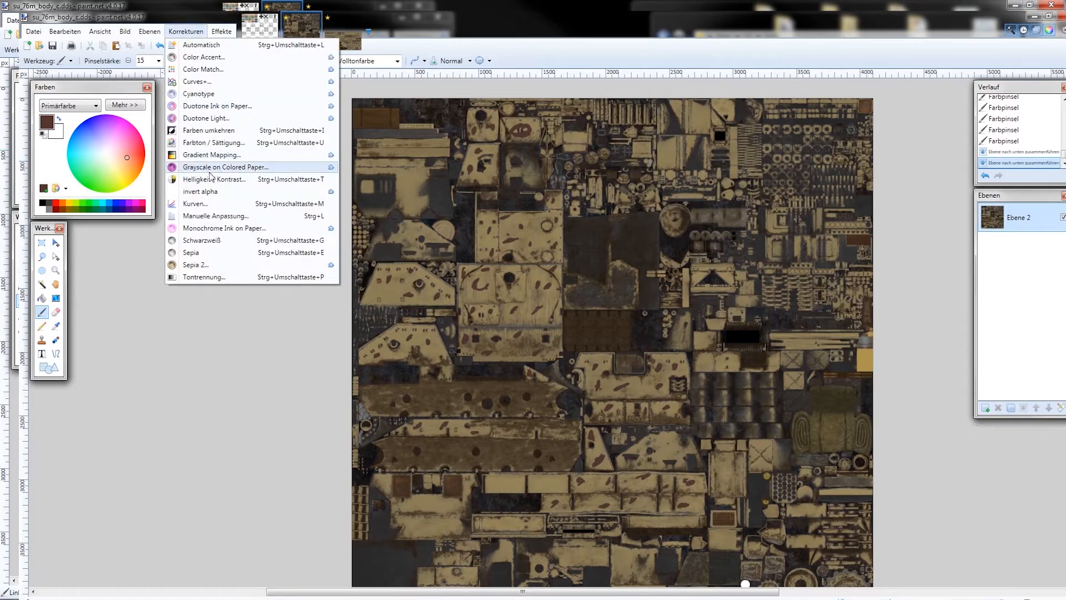
left_click(234, 194)
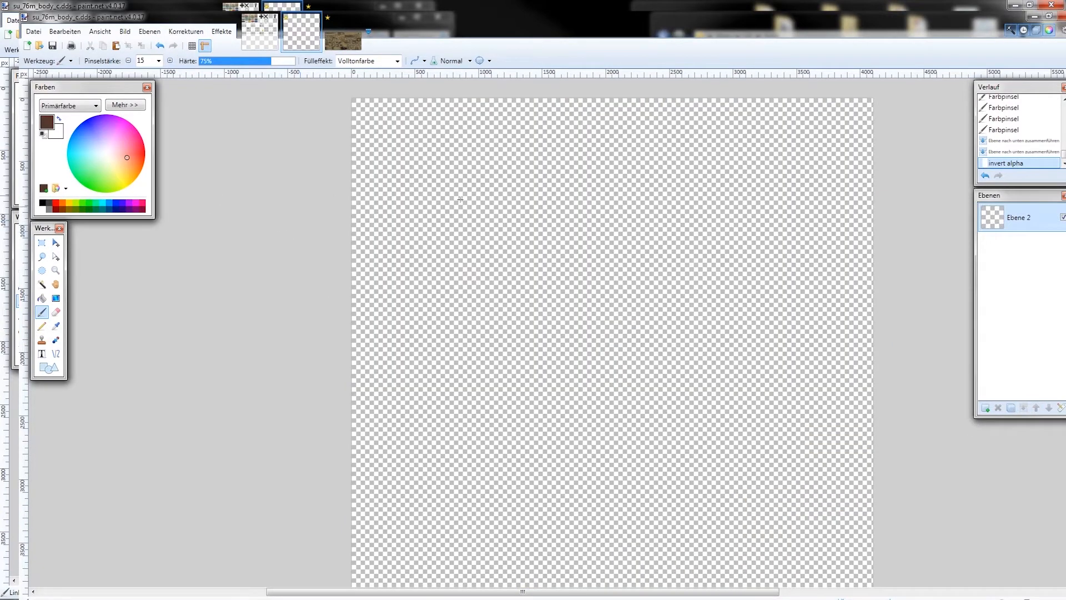
Switch to War Thunder and create user skin sample files for the SU-76M in the game folder
left_click(344, 595)
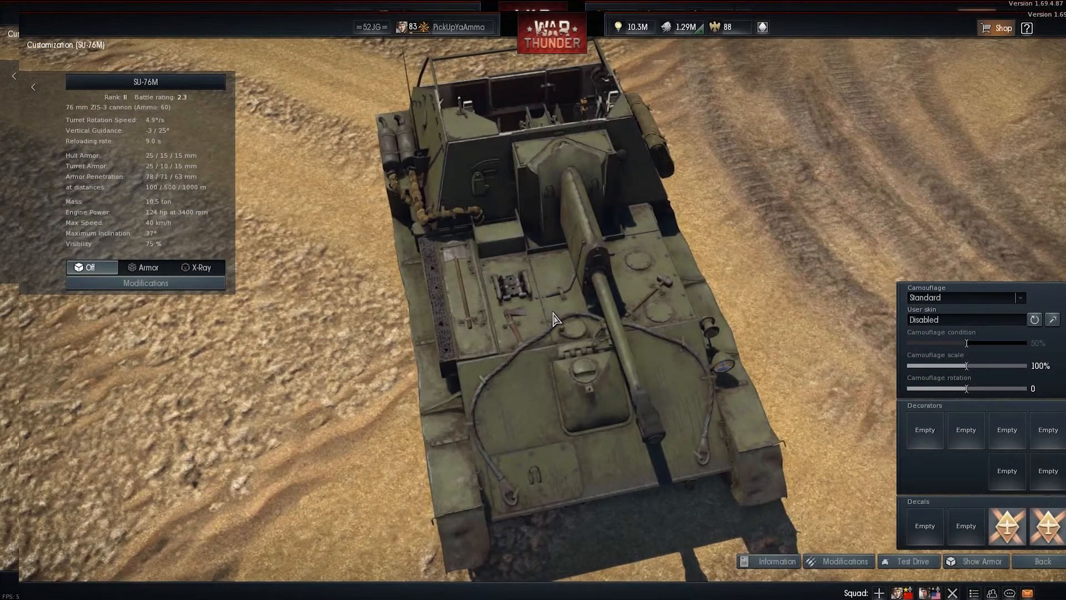
left_click_drag(542, 313, 603, 295)
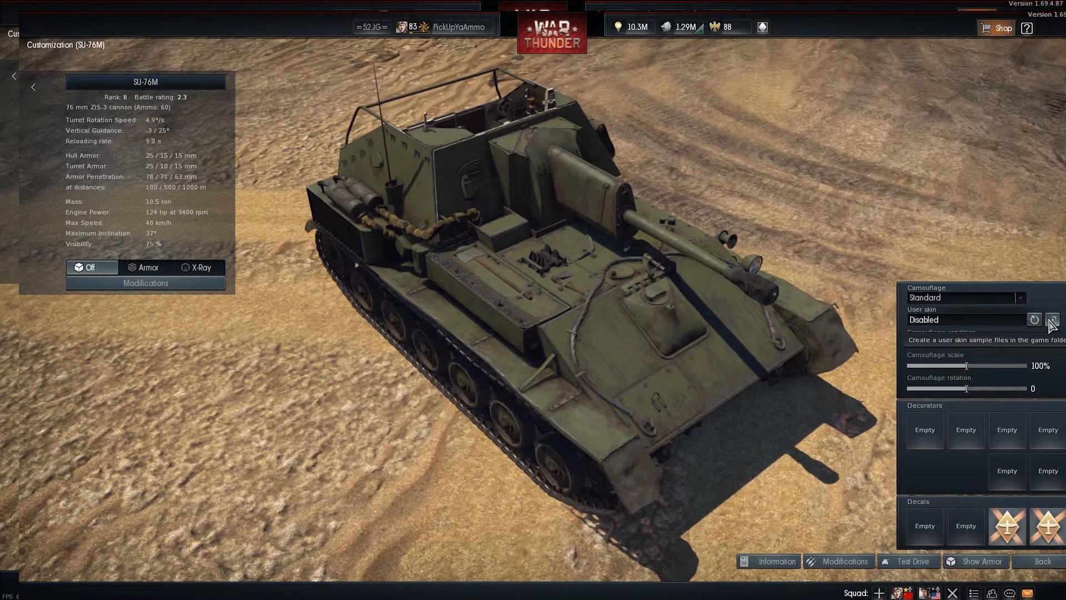
left_click(1051, 320)
left_click(564, 359)
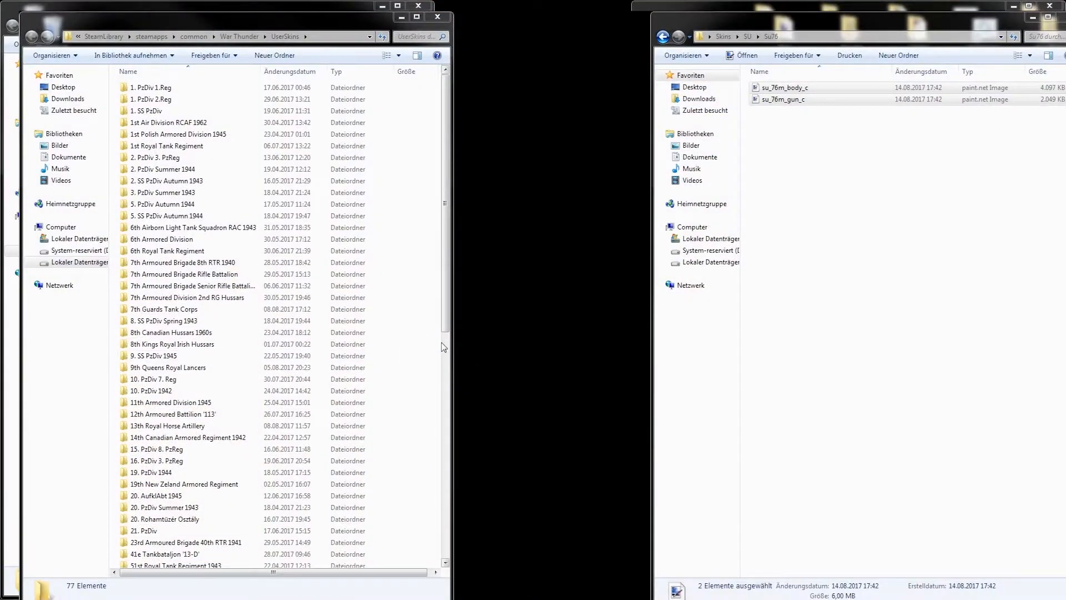
Open the template_ussr_su_76m_1943 folder in UserSkins and delete its ussr_camo_green image
left_click_drag(444, 192, 437, 434)
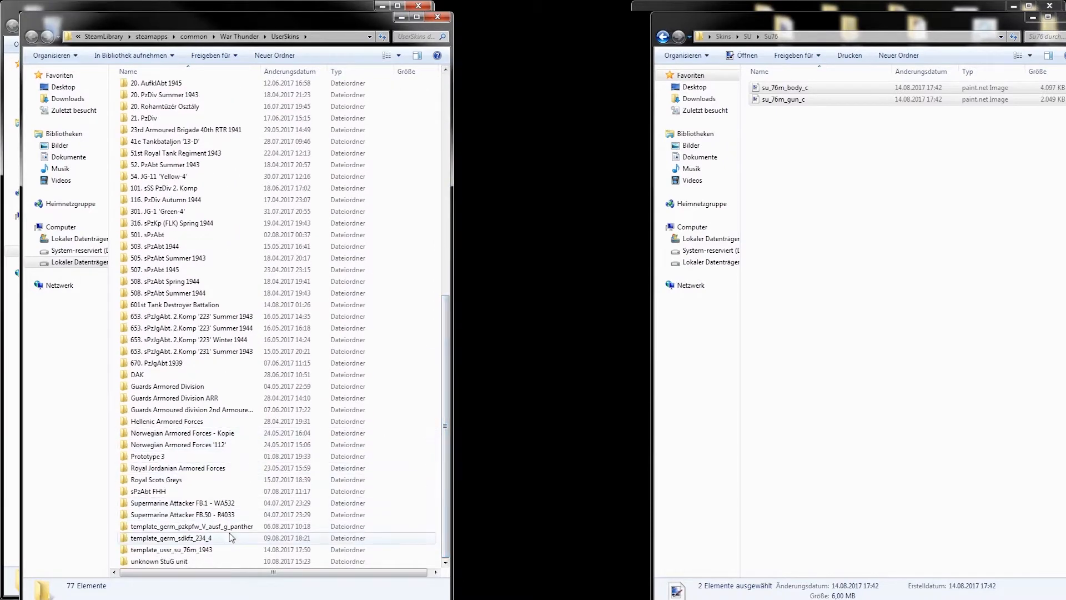
double_click(185, 549)
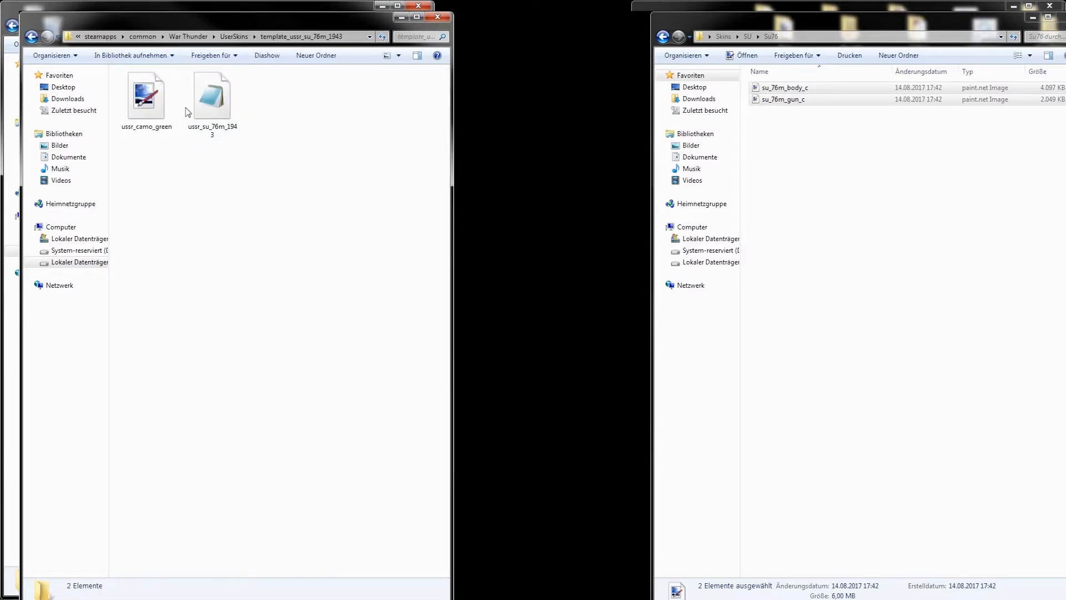
left_click(146, 98)
right_click(157, 99)
left_click(191, 254)
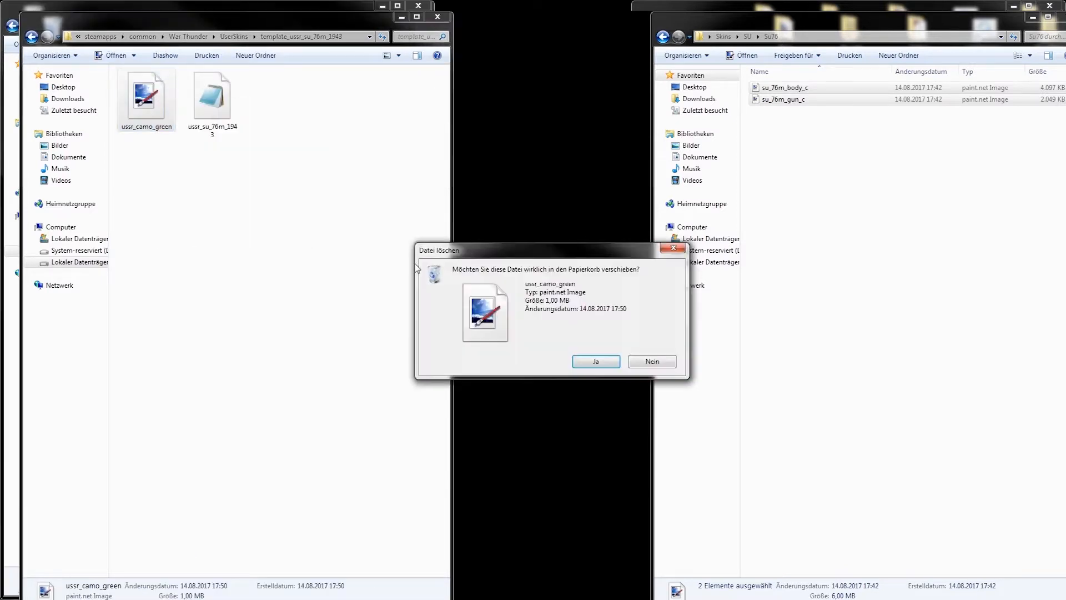
left_click(593, 363)
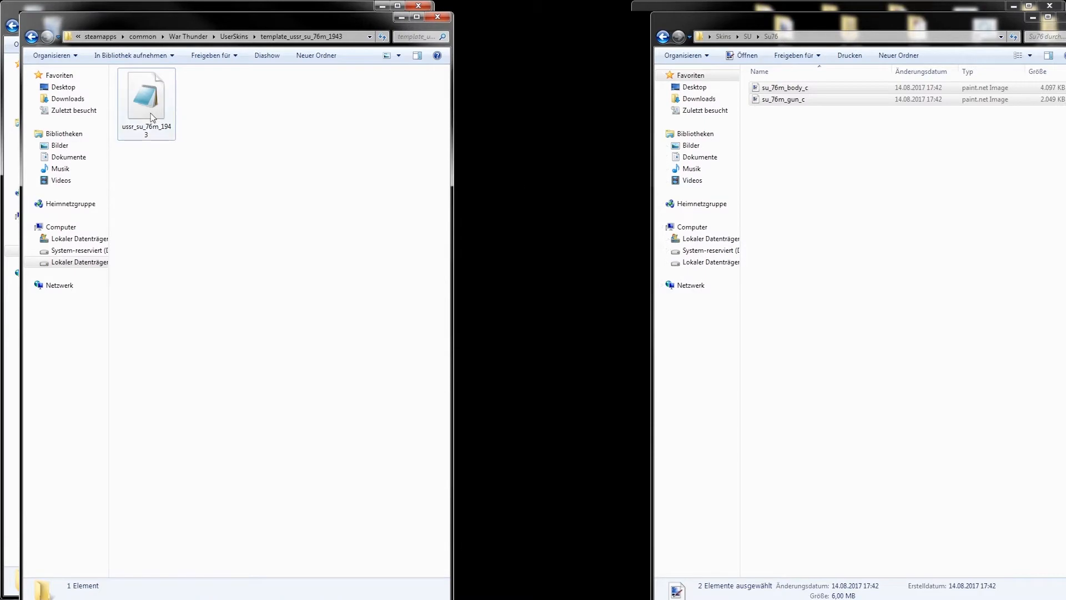
Switch to paint.net and choose the UserSkins folder template_ussr_su_76m_1943 as the save-as location for the body texture
mouse_move(403, 599)
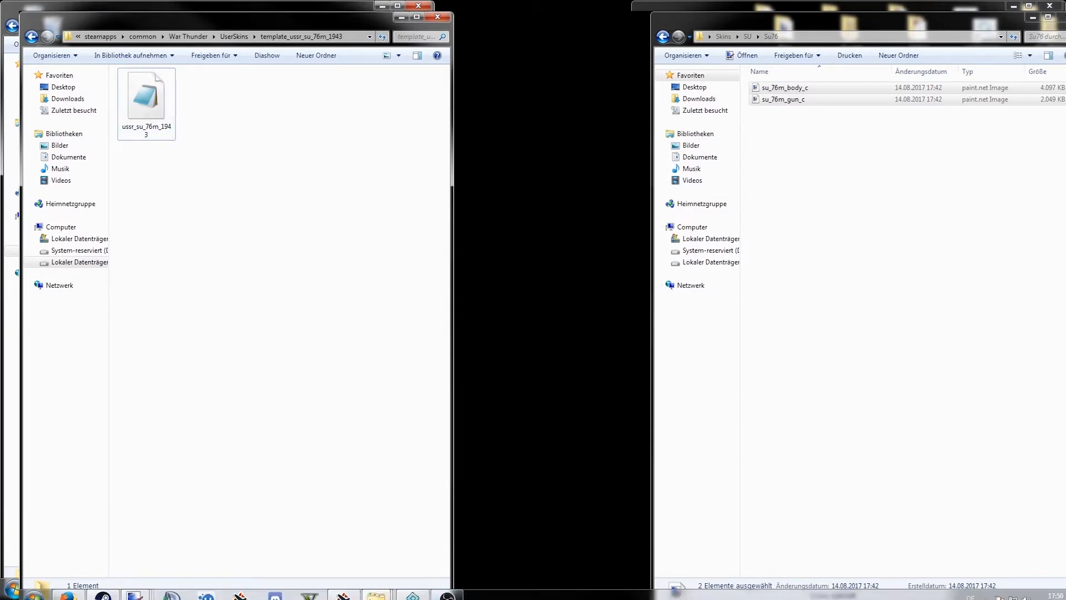
mouse_move(136, 596)
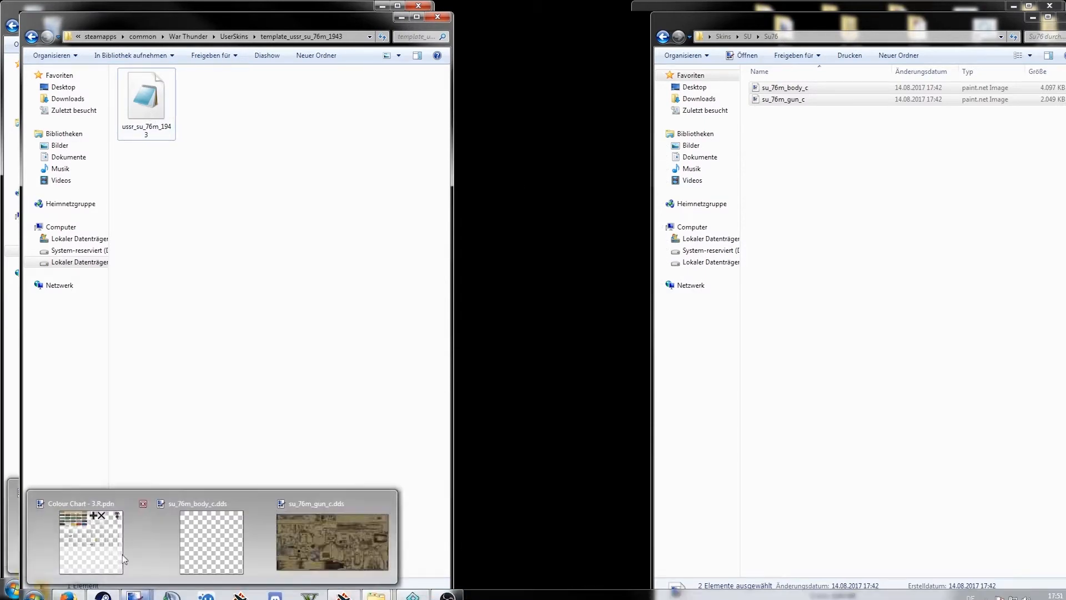
left_click(122, 554)
left_click(301, 34)
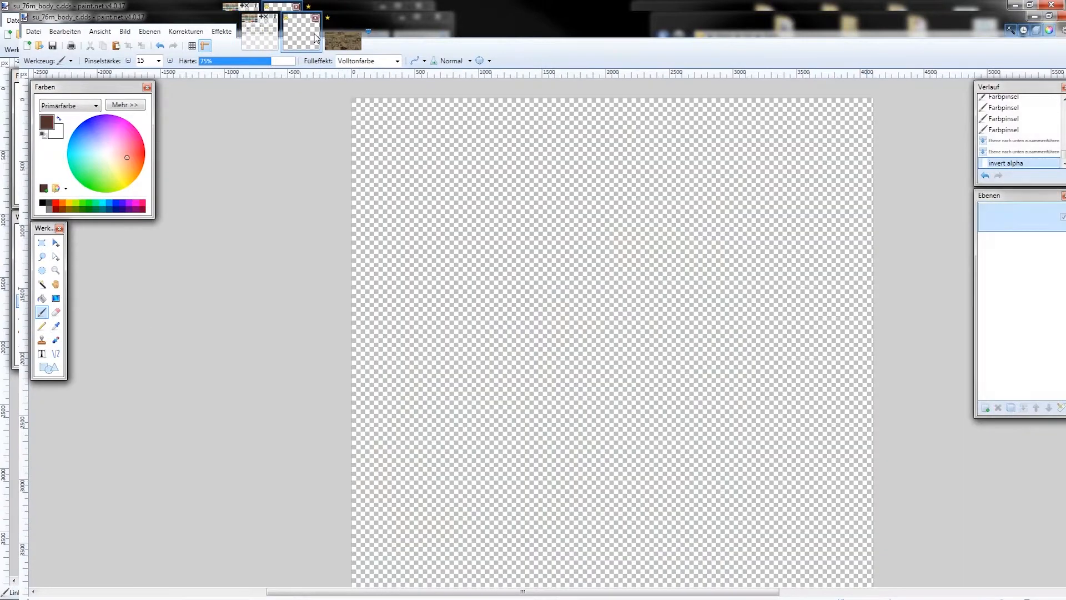
left_click(33, 31)
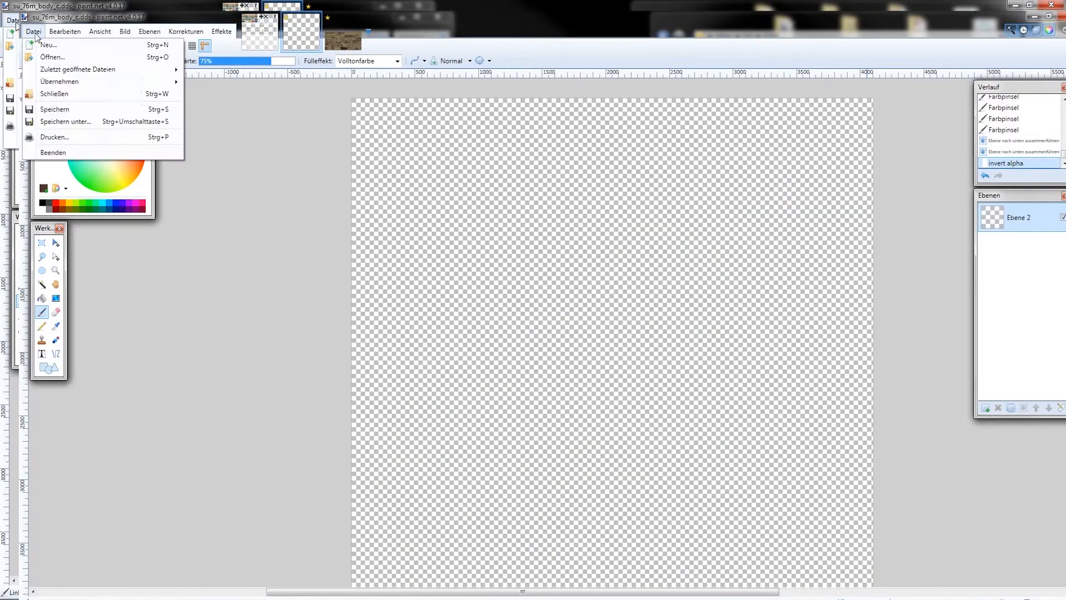
left_click(65, 122)
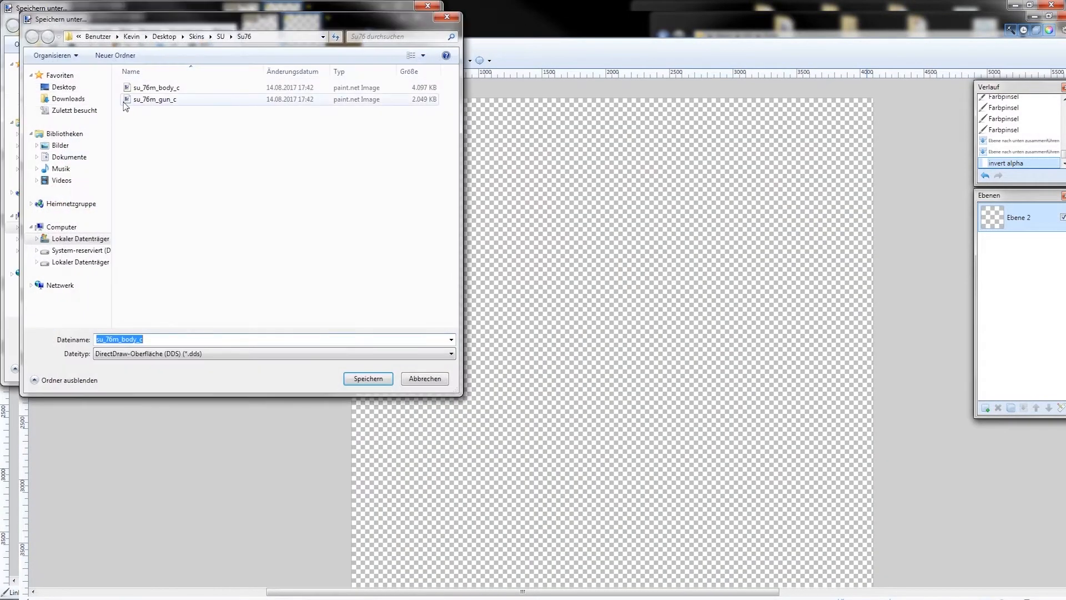
left_click(71, 88)
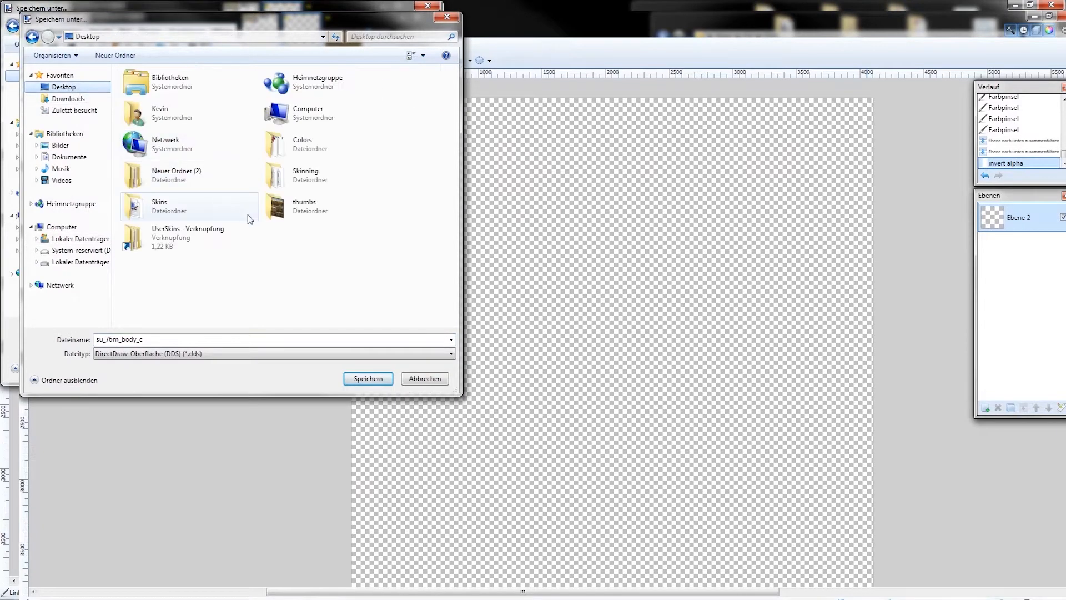
double_click(204, 250)
scroll(202, 278, "down", 15)
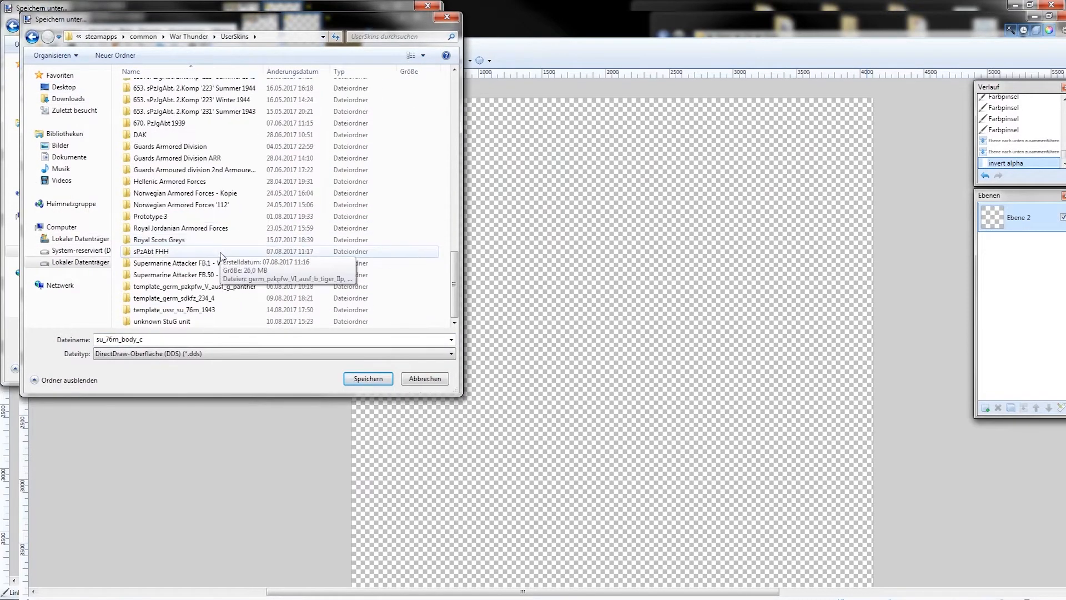
double_click(201, 314)
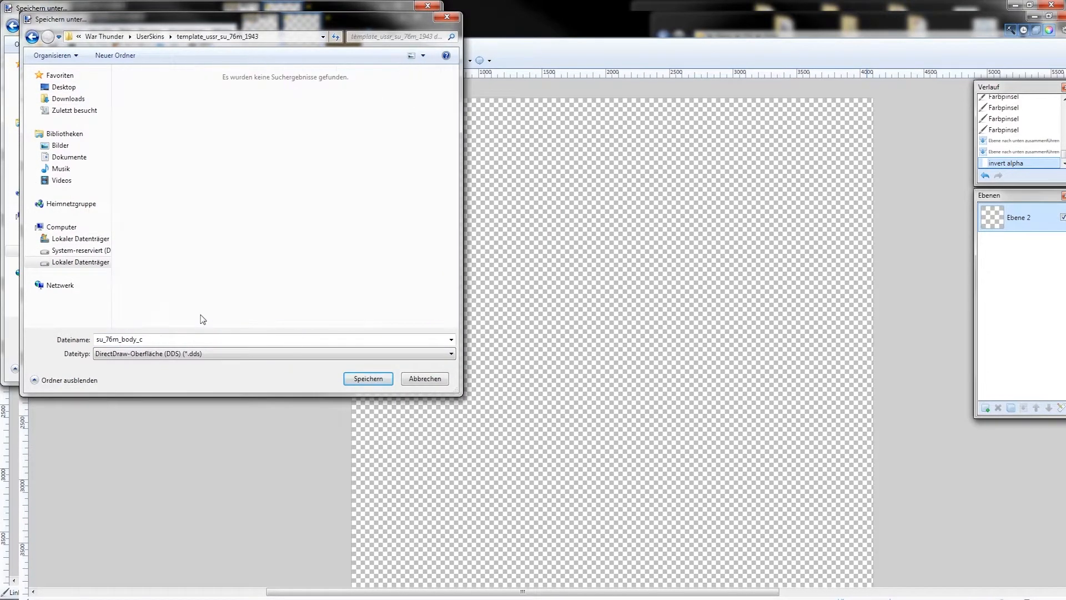
Save the body texture as su_76m_body_c in DDS format and bring up the gun texture
left_click(217, 360)
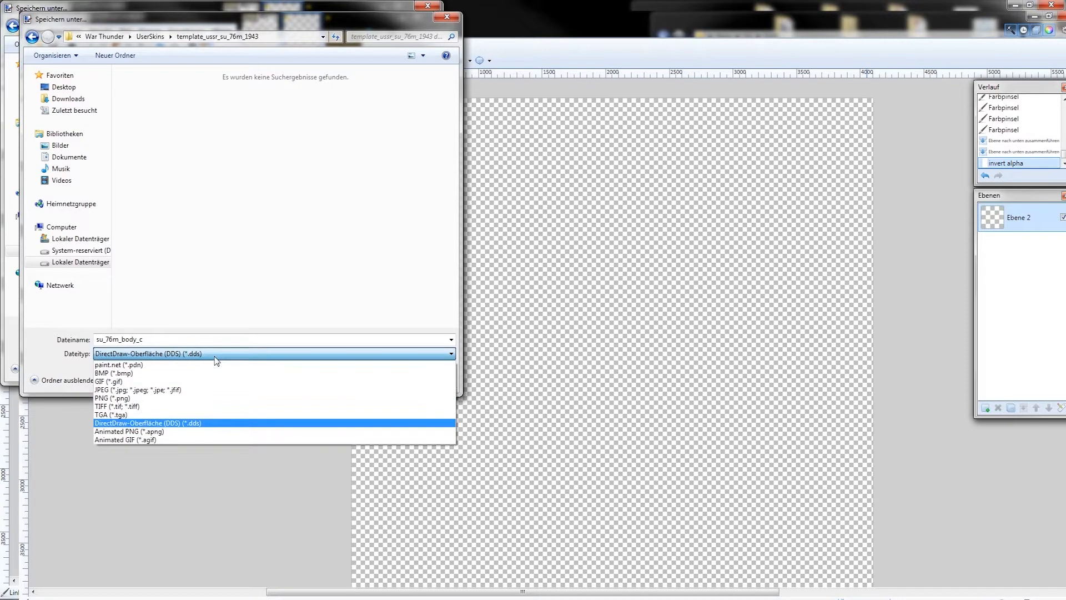
left_click(189, 424)
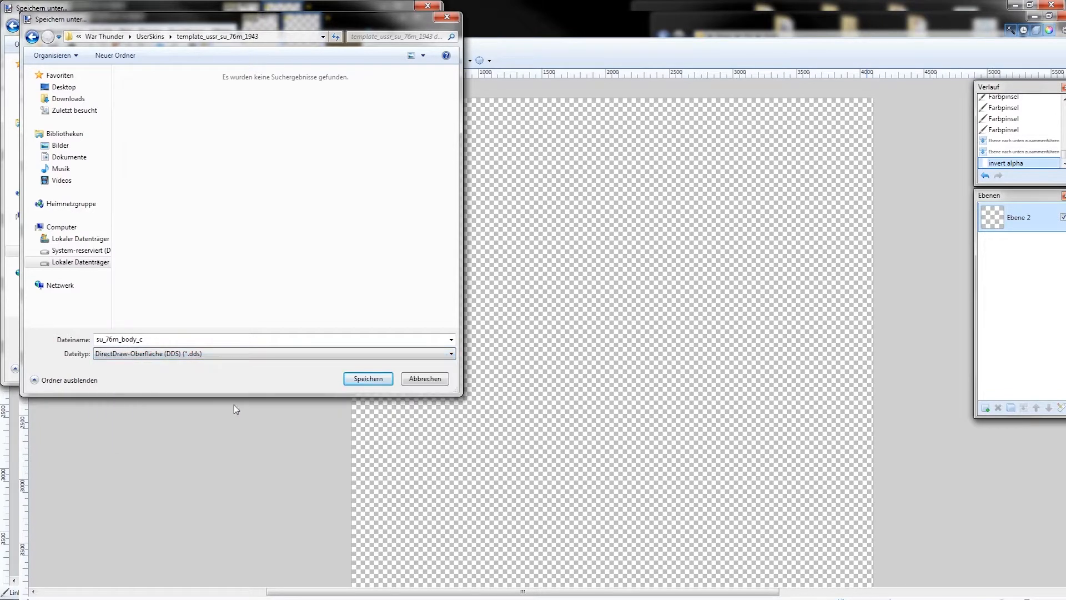
left_click(371, 382)
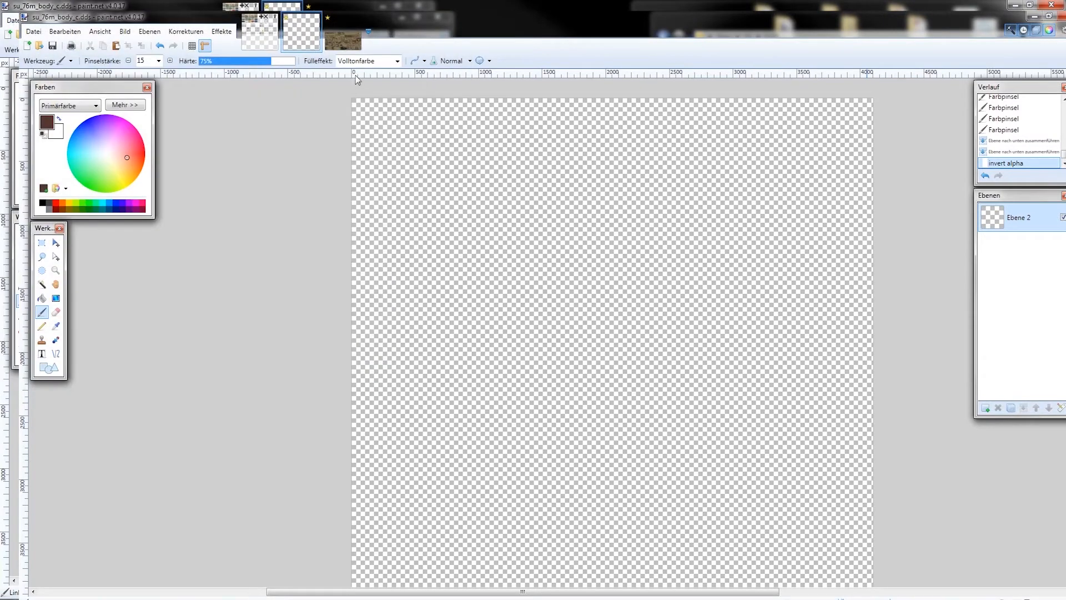
left_click(556, 360)
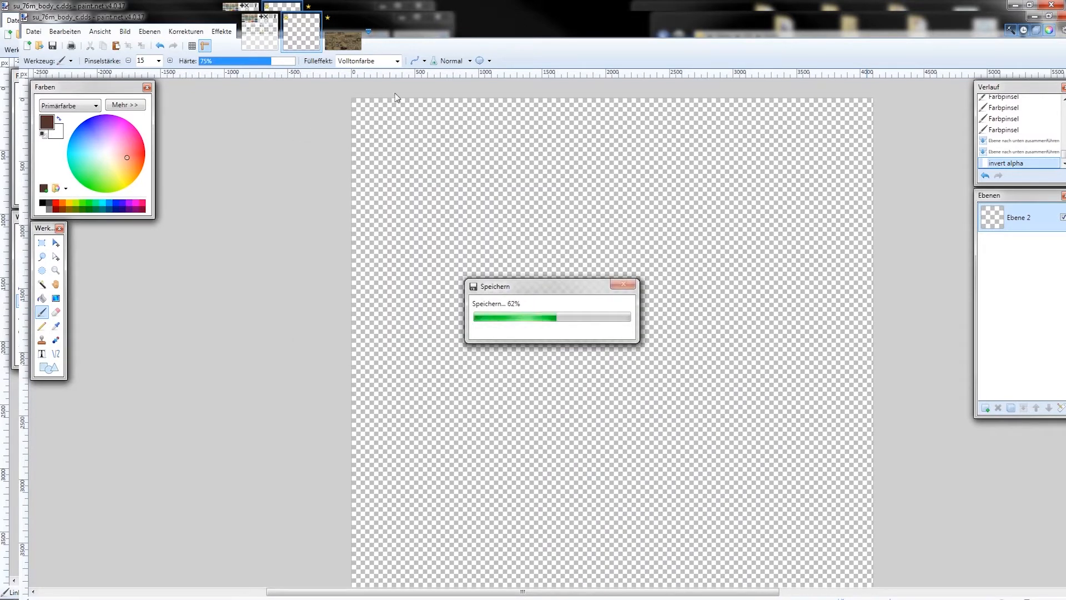
left_click(344, 41)
left_click(1023, 408)
left_click(1011, 407)
left_click(186, 31)
left_click(244, 230)
key("ctrl+z")
left_click(159, 46)
left_click(160, 45)
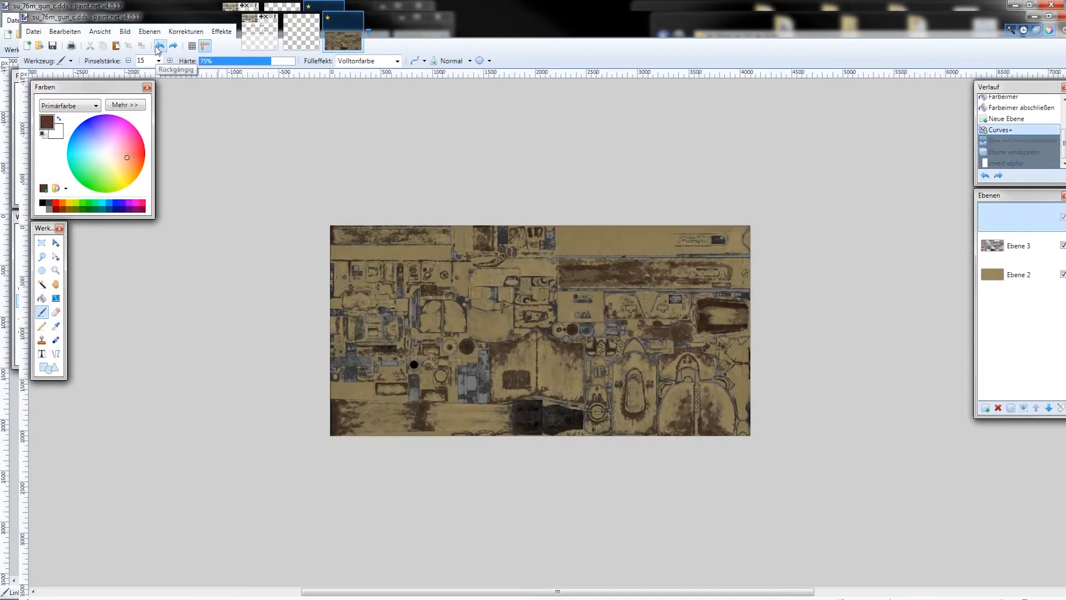
Merge all layers of the gun texture down into Ebene 2 and apply invert alpha to it
left_click(1024, 408)
left_click(1024, 408)
left_click(186, 31)
left_click(244, 230)
Save the gun texture as su_76m_gun_c in DDS format in the template_ussr_su_76m_1943 folder and return to the file windows
left_click(52, 46)
left_click(606, 361)
left_click(33, 31)
left_click(61, 120)
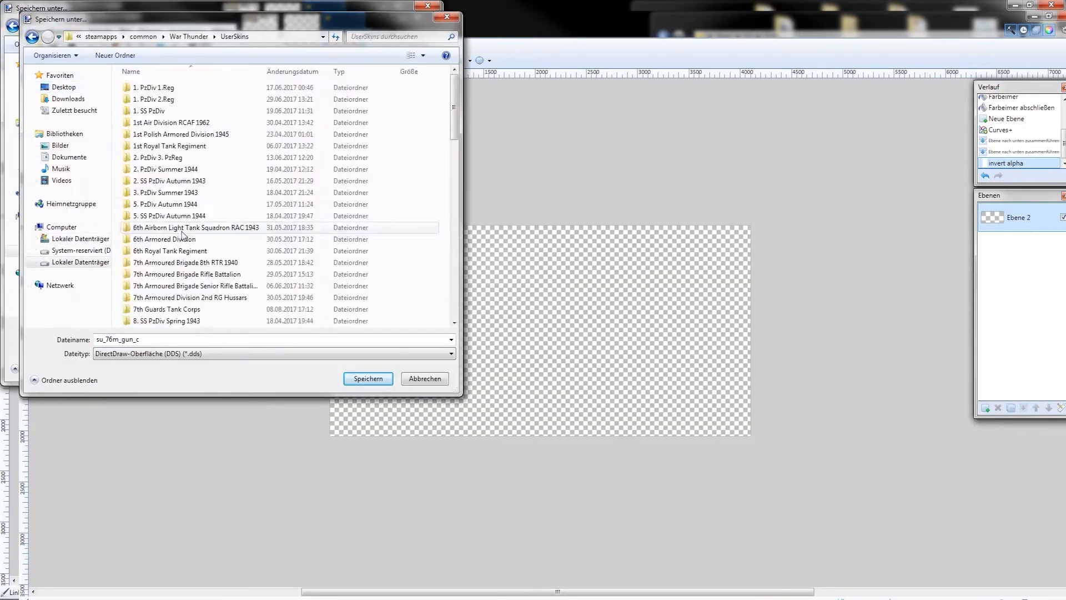
double_click(181, 228)
left_click(369, 377)
left_click(556, 361)
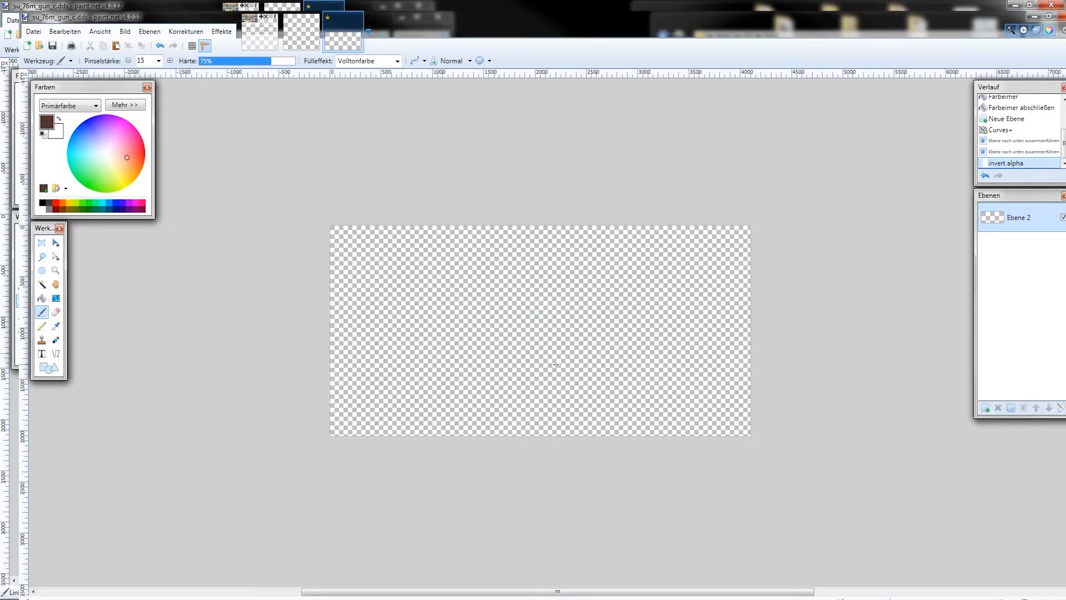
left_click(1034, 17)
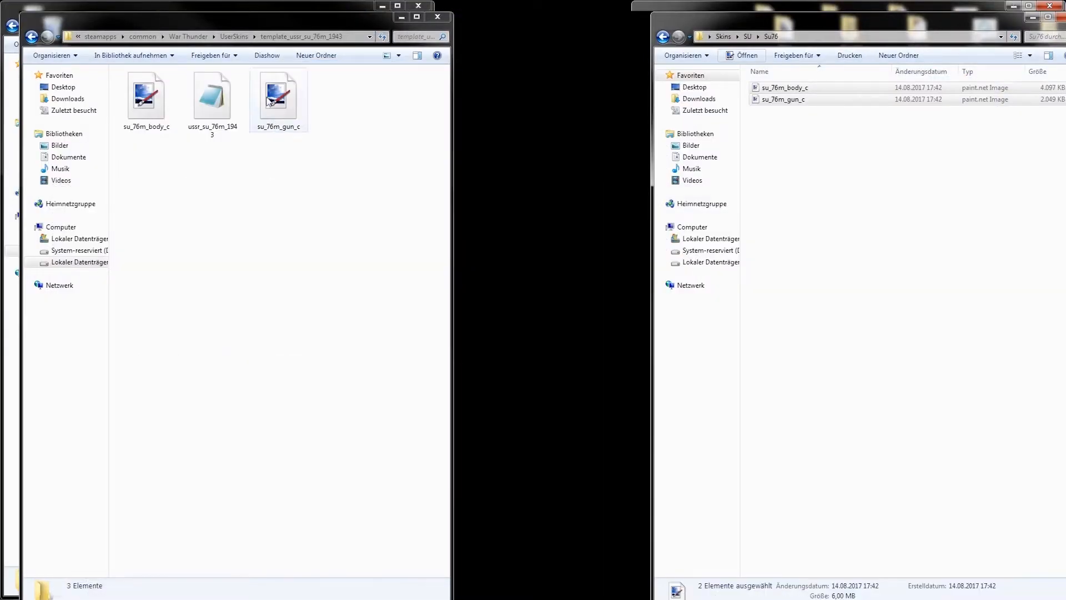
Open the ussr_su_76m_1943 file in the text editor and copy the body texture's file name
double_click(206, 106)
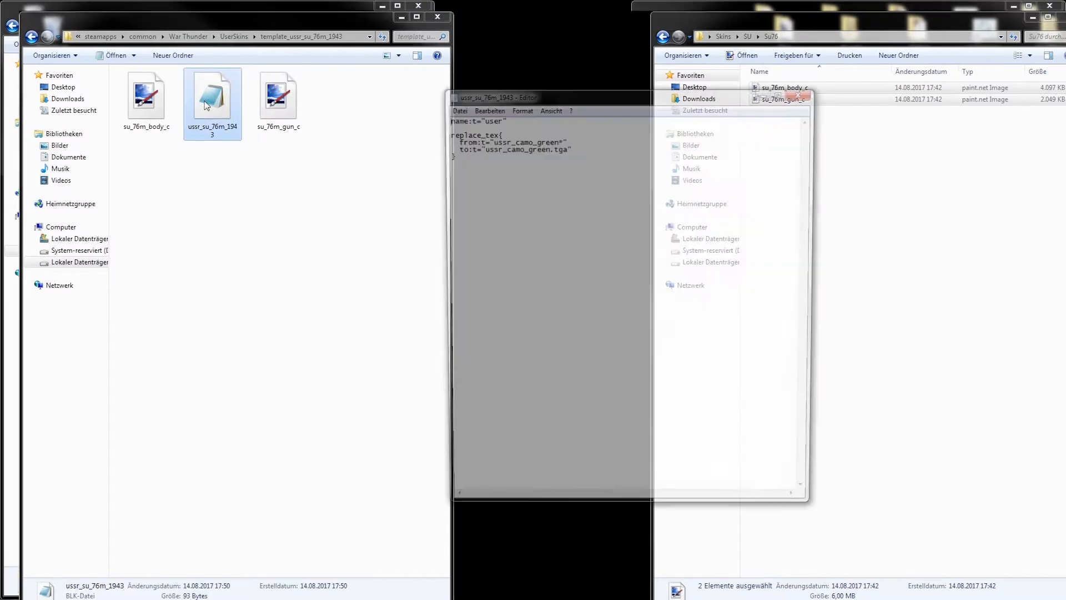
left_click_drag(564, 97, 575, 53)
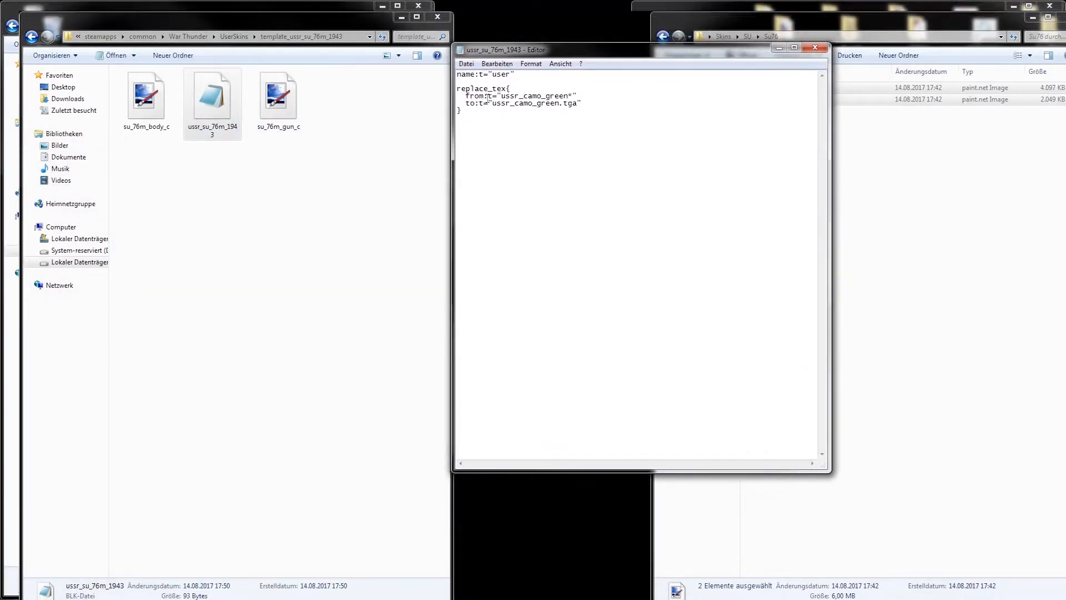
right_click(155, 108)
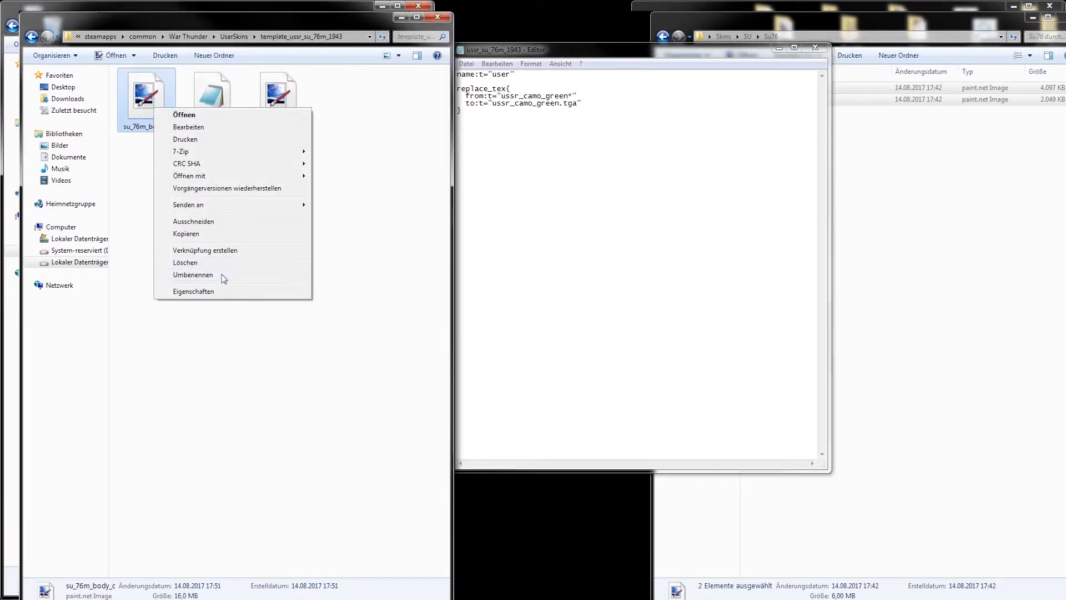
left_click(224, 277)
key("ctrl+c")
left_click(588, 218)
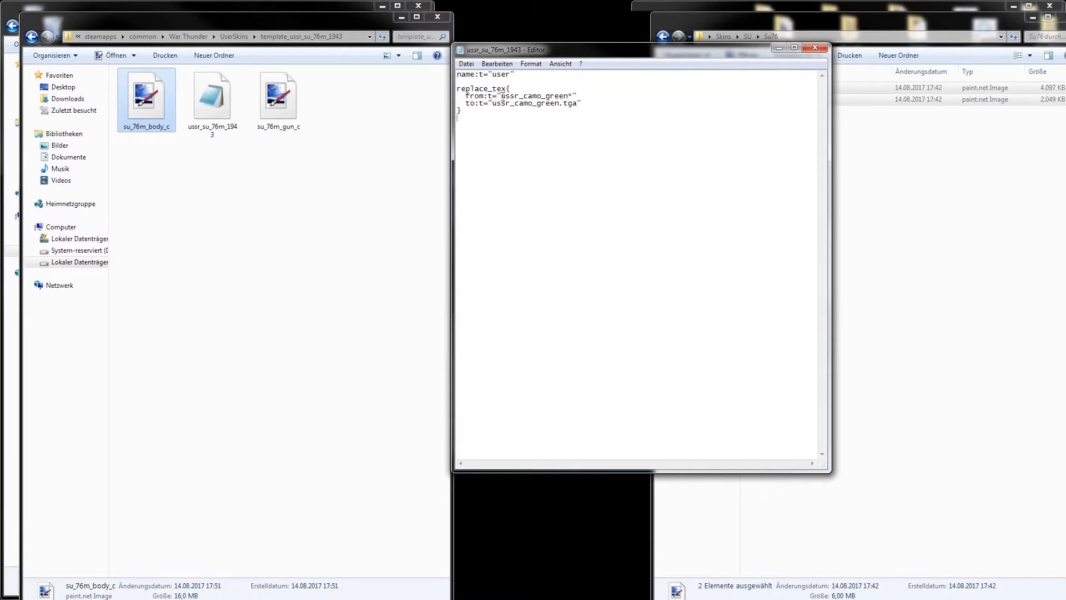
Set the replace_tex block's from value to "su_76m_body_c*" and its to value to "su_76m_body_c.dds"
left_click_drag(502, 97, 570, 99)
key("ctrl+v")
left_click_drag(490, 104, 577, 105)
key("ctrl+v")
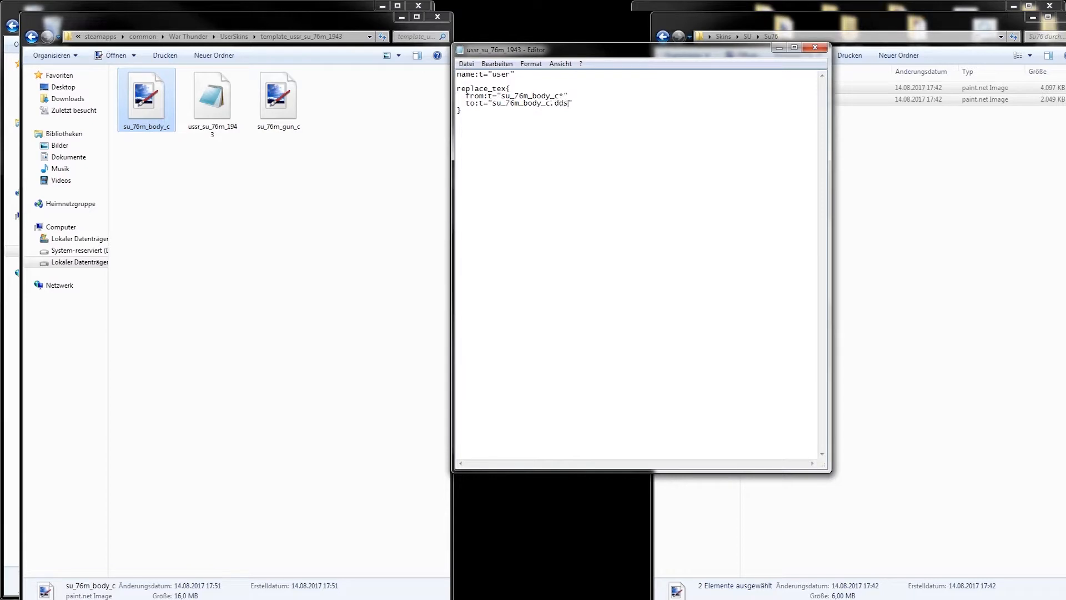
left_click_drag(464, 105, 572, 104)
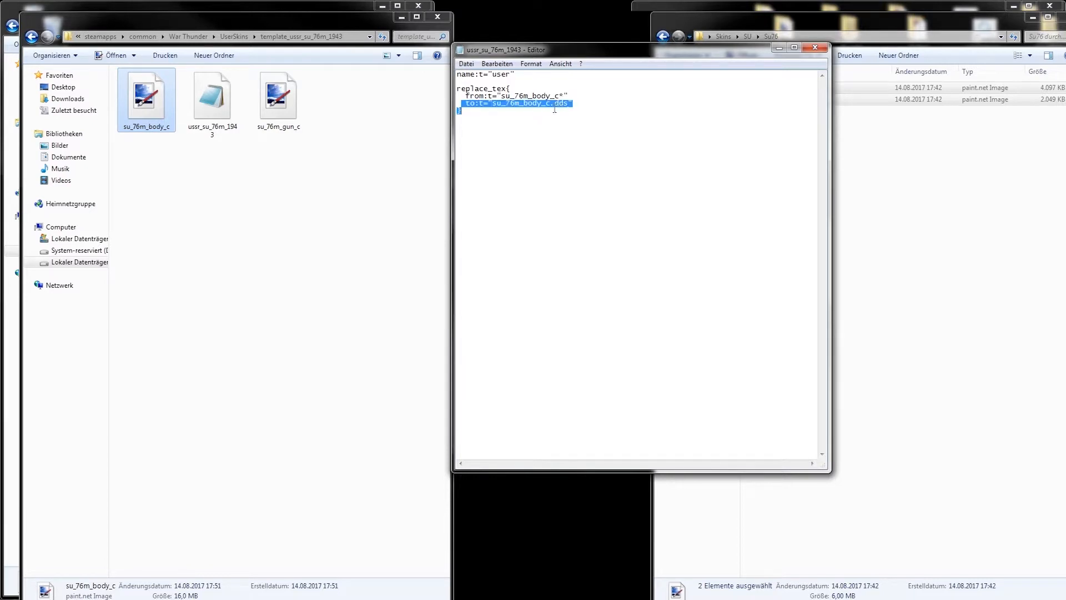
left_click(570, 117)
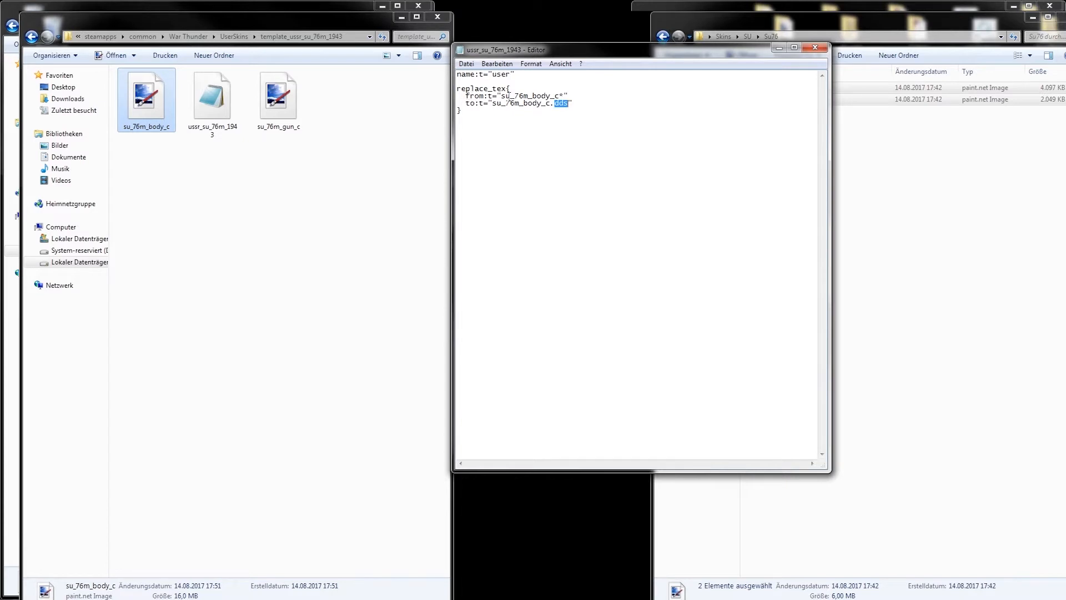
left_click_drag(560, 96, 566, 95)
Duplicate the replace_tex block with from "su_76m_gun_c*" and to "su_76m_gun_c.dds", saving the file on closing
left_click_drag(524, 120, 446, 91)
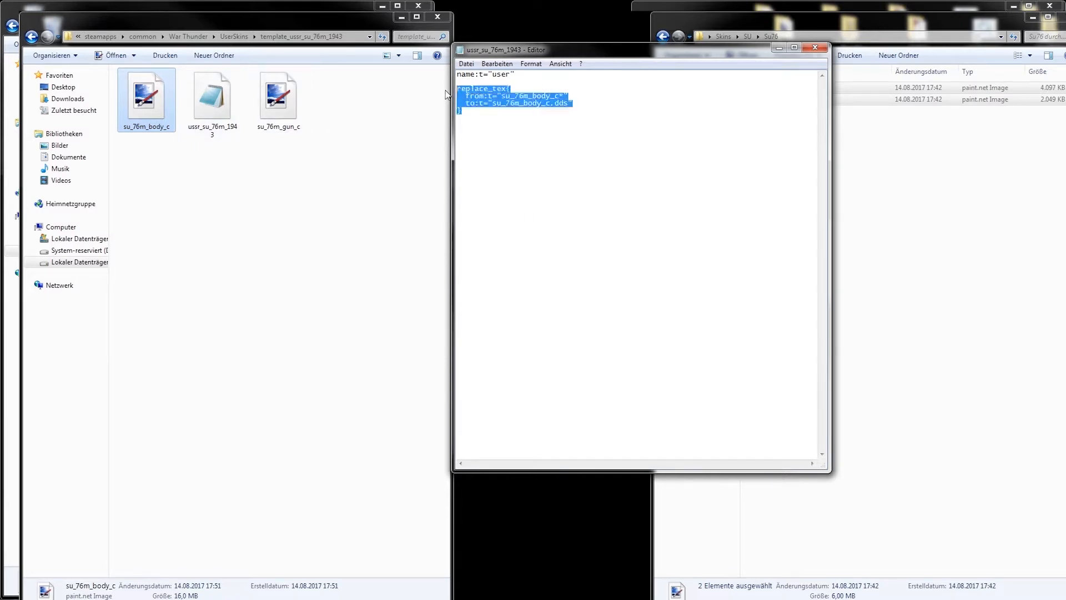
key("ctrl+c")
left_click(490, 124)
key("ctrl+v")
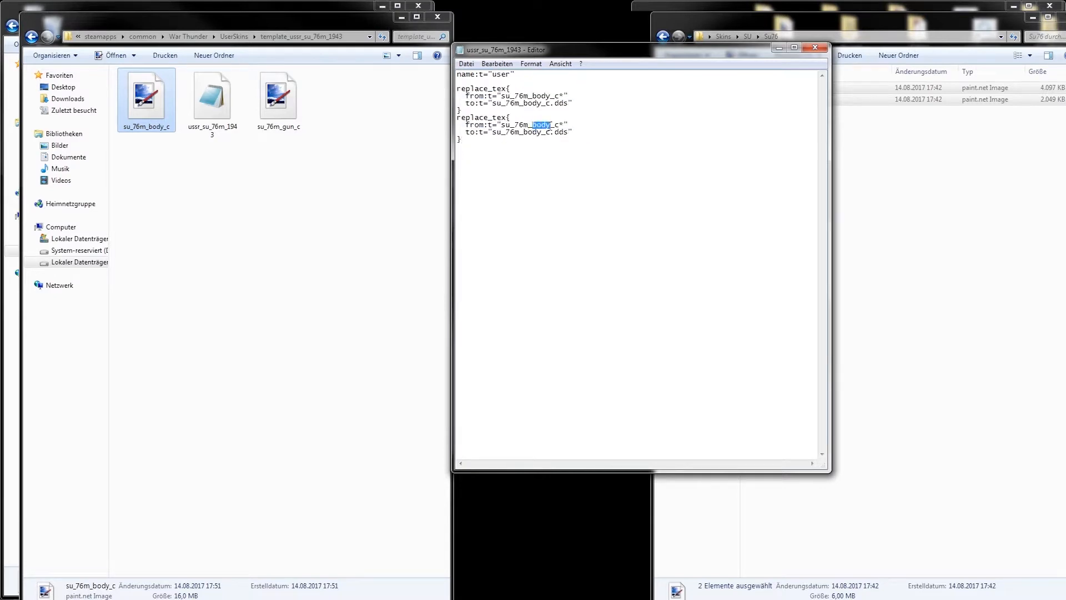
type("gun")
type("gun")
left_click(815, 47)
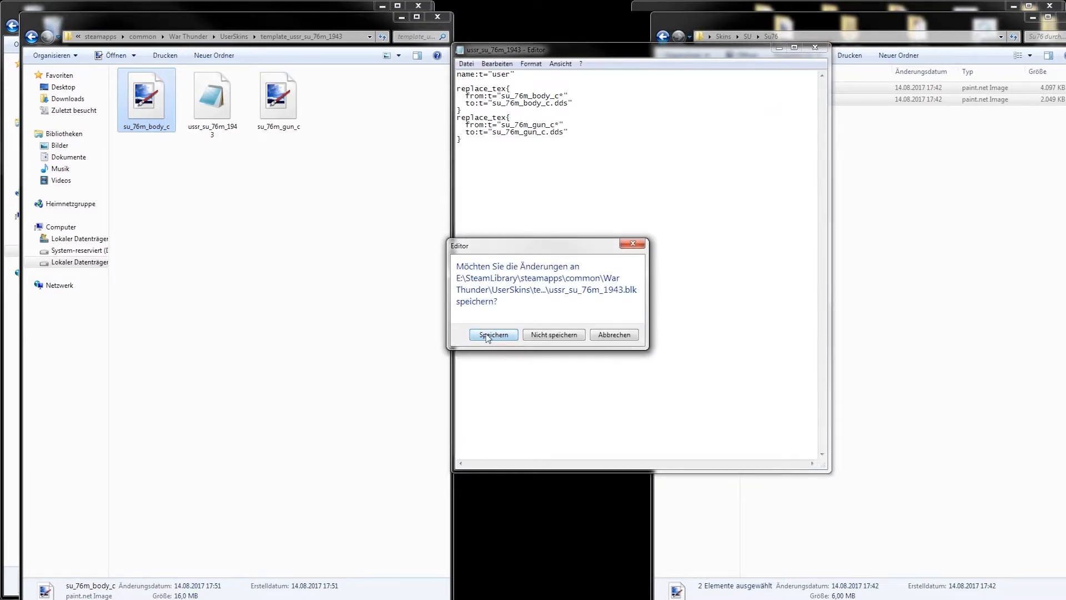
left_click(494, 335)
Switch to War Thunder, set the SU-76M's user skin to template_ussr_su_76m_1943 and inspect the camouflage from several sides
mouse_move(333, 597)
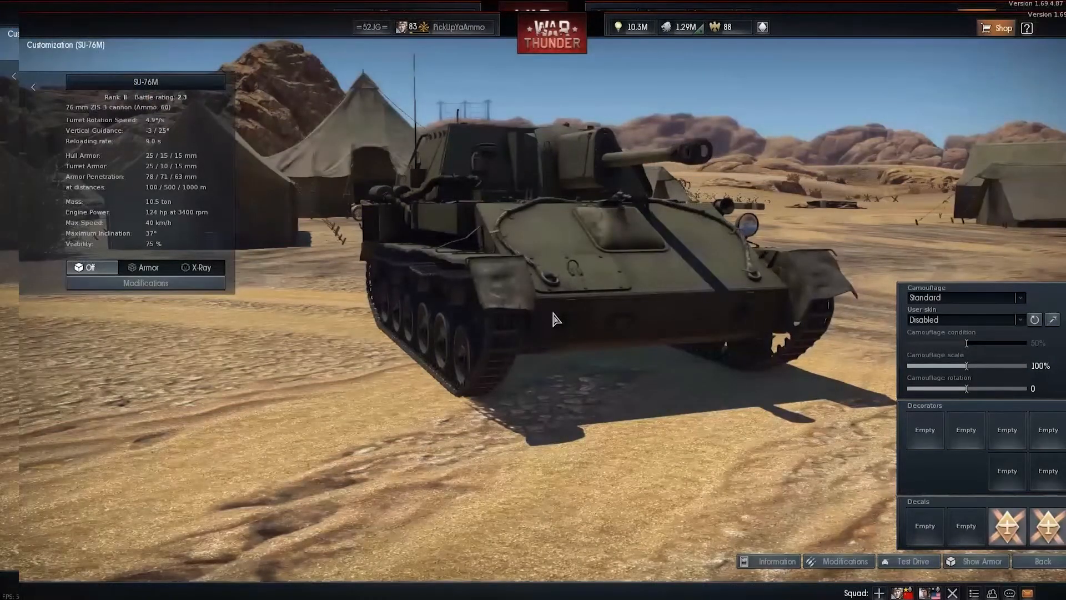
left_click(970, 320)
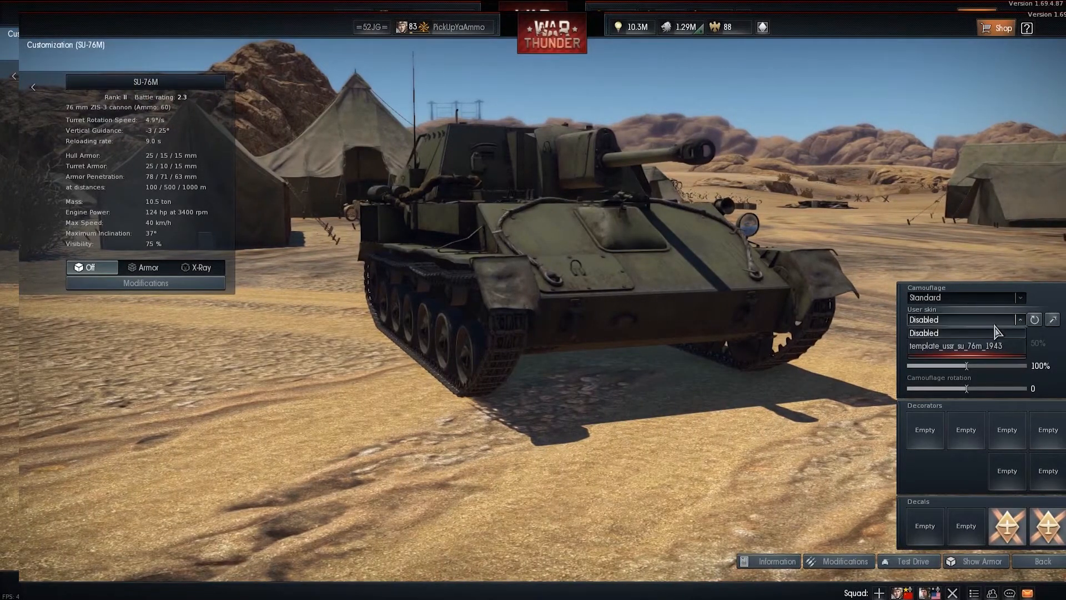
left_click(966, 348)
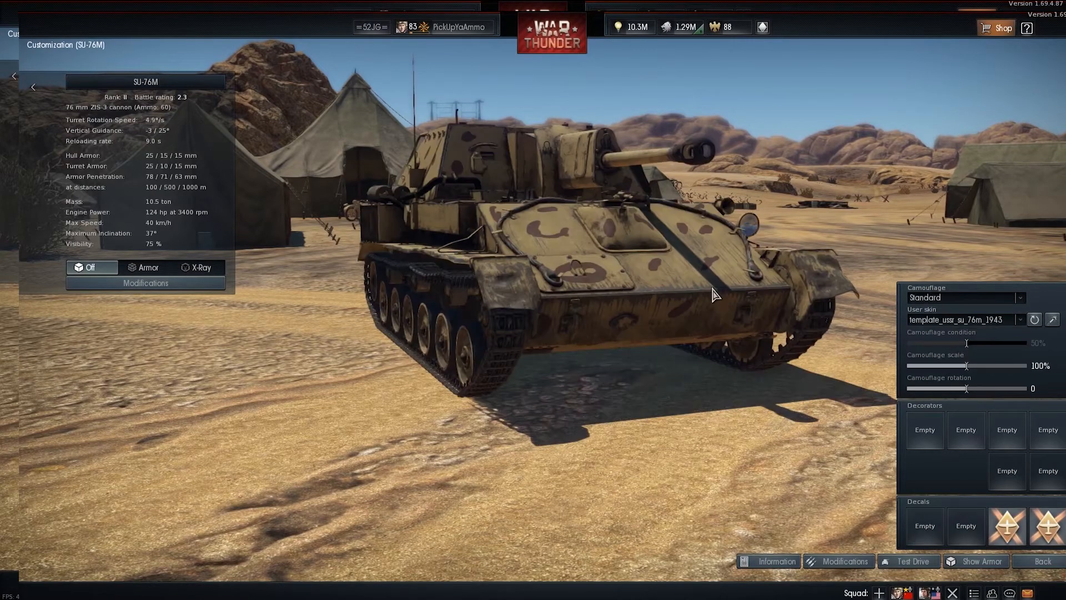
left_click_drag(714, 292, 606, 268)
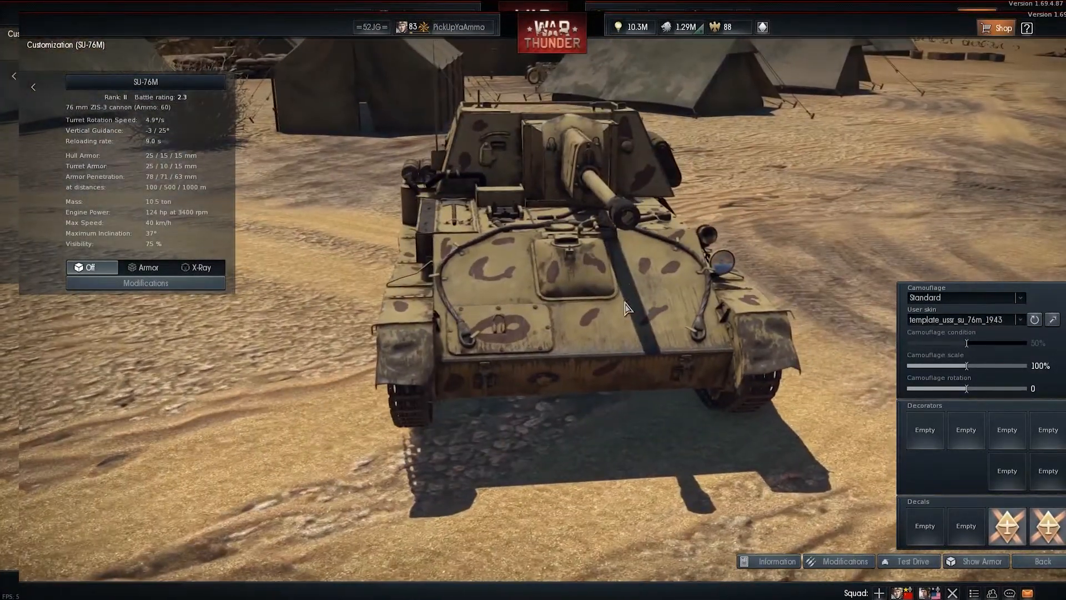
left_click_drag(658, 291, 584, 289)
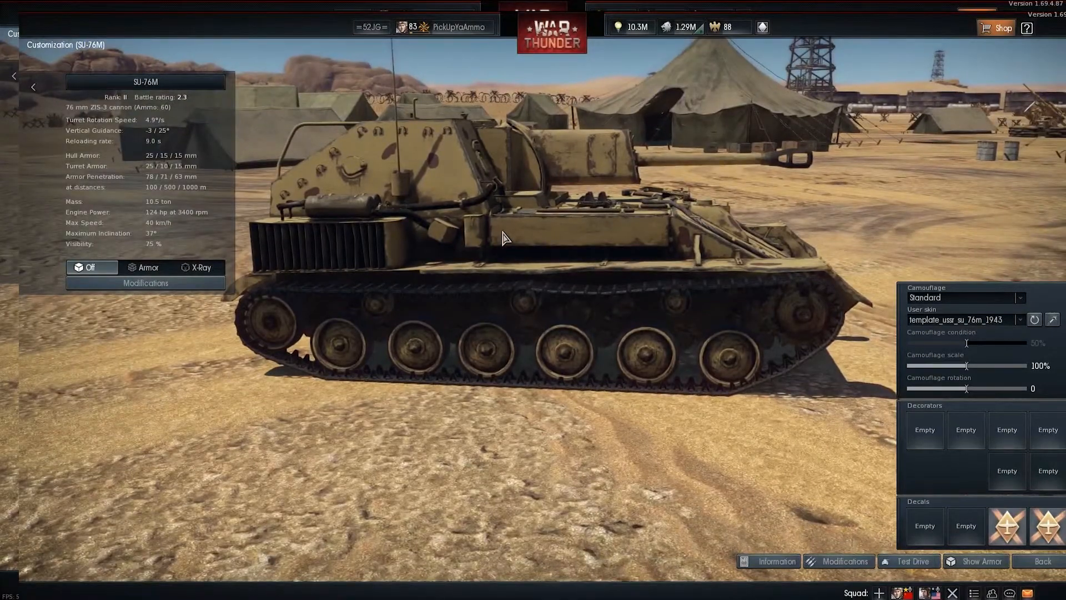
left_click_drag(504, 238, 519, 243)
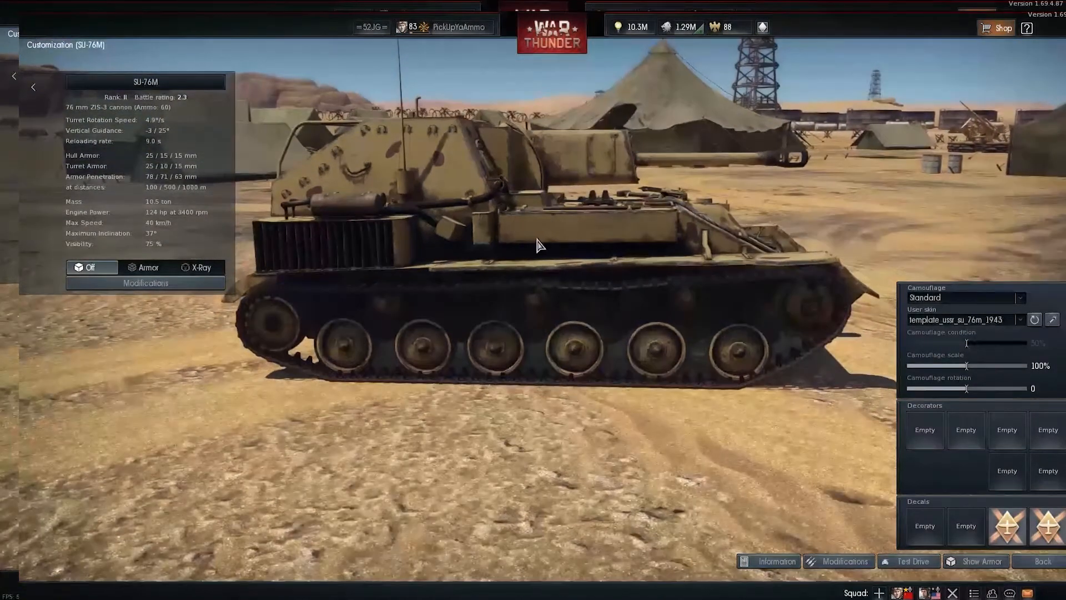
left_click_drag(539, 244, 567, 398)
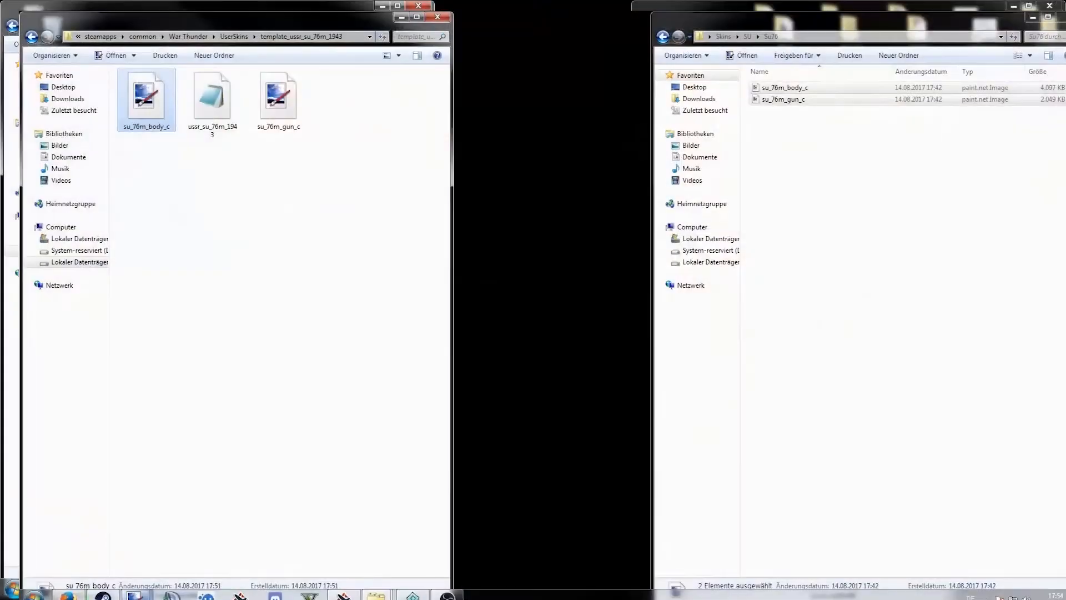
Switch to paint.net and undo the invert alpha and both layer merges on the gun texture
mouse_move(135, 594)
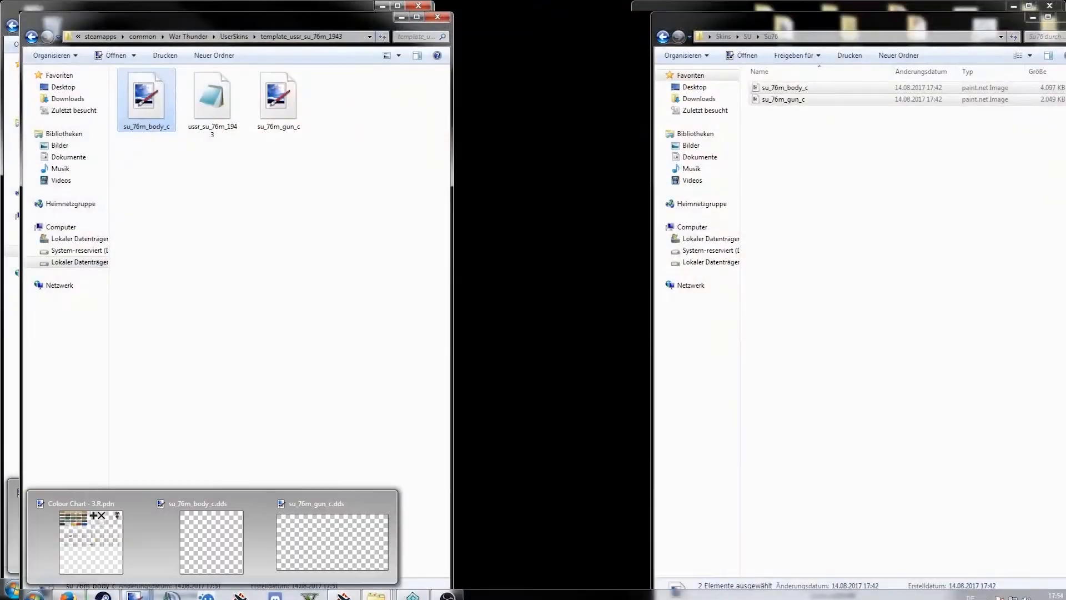
left_click(129, 556)
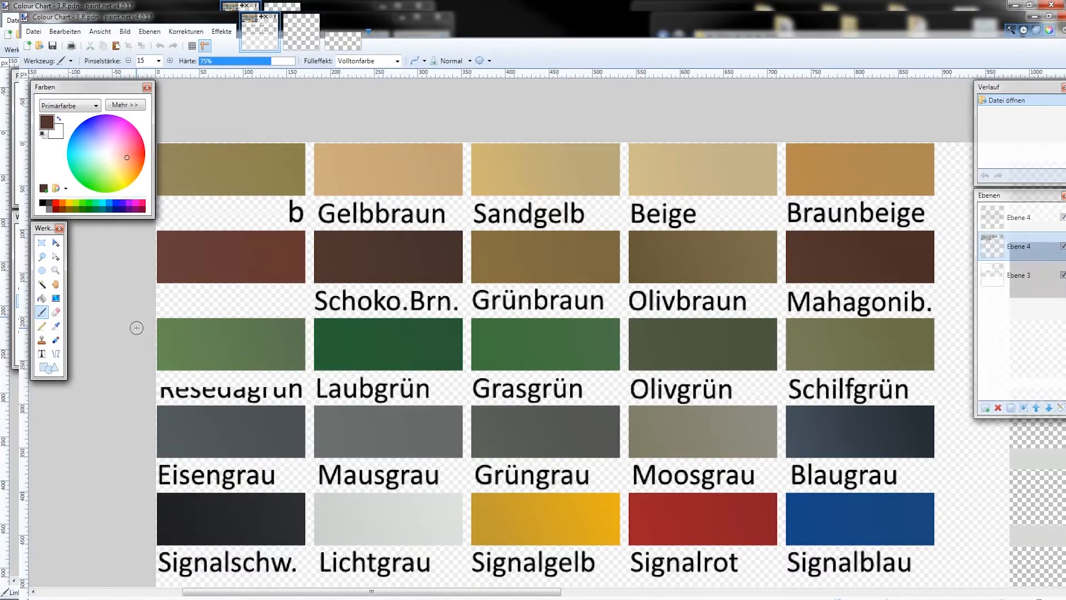
left_click(311, 34)
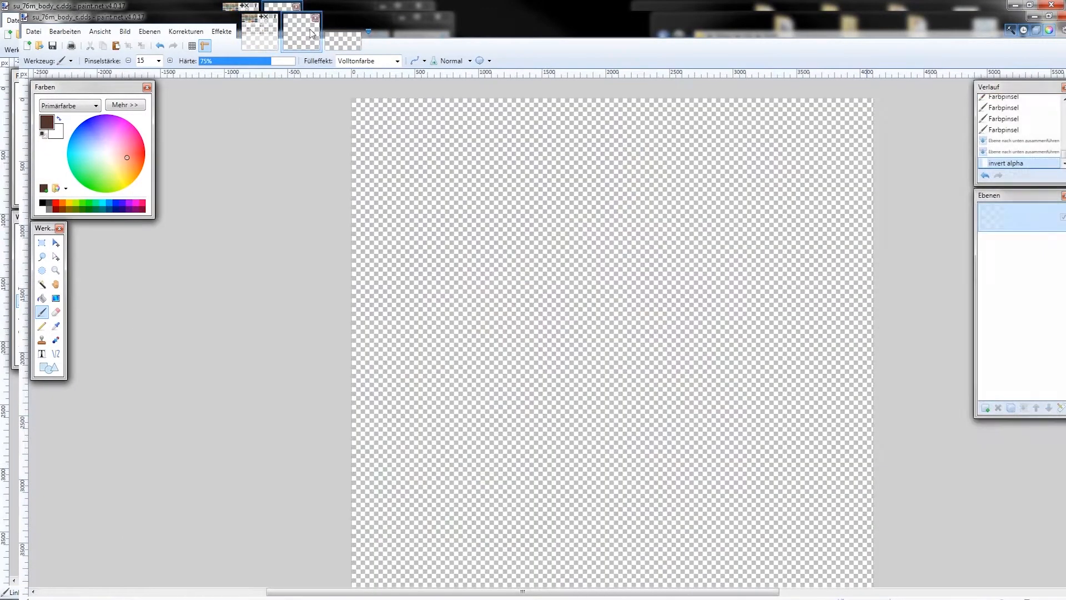
left_click(343, 33)
key("ctrl+z")
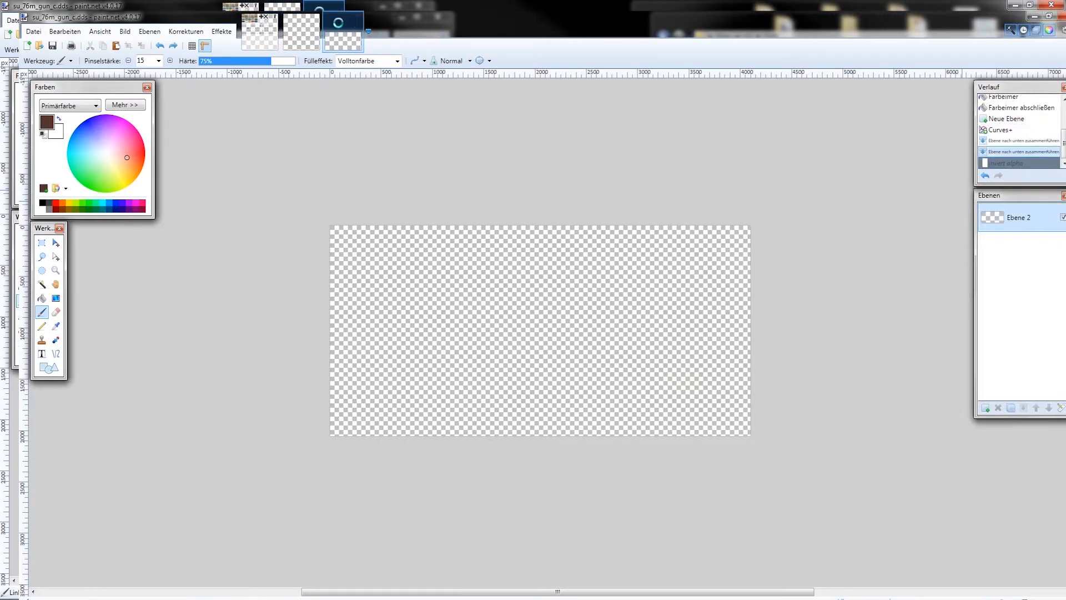
key("ctrl+z")
key("ctrl+z")
Undo the invert alpha and both layer merges on the body texture
left_click(300, 36)
key("ctrl+z")
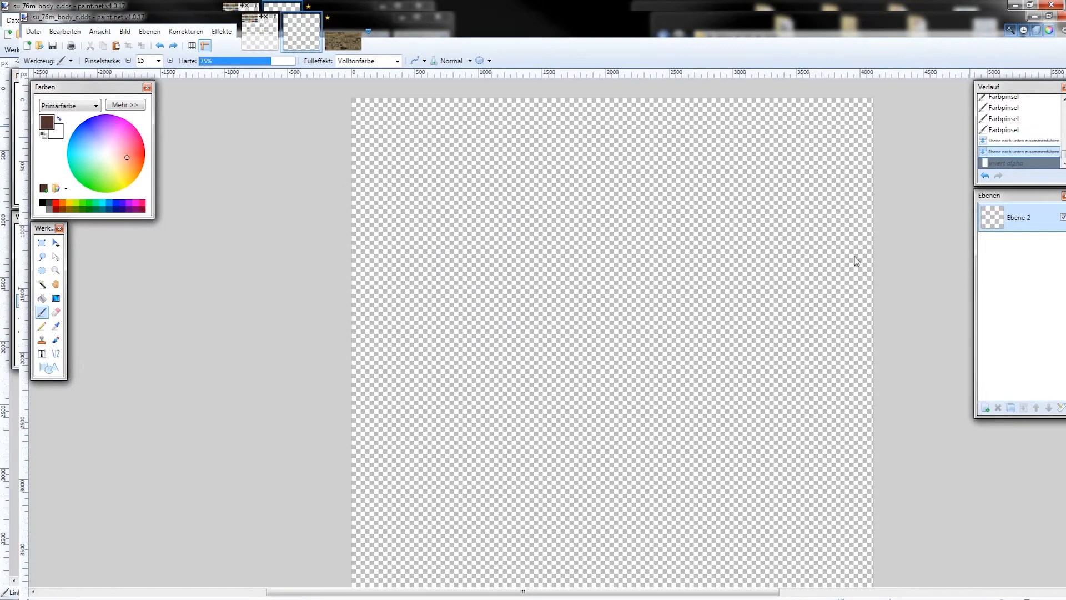
key("ctrl+z")
key("ctrl+z")
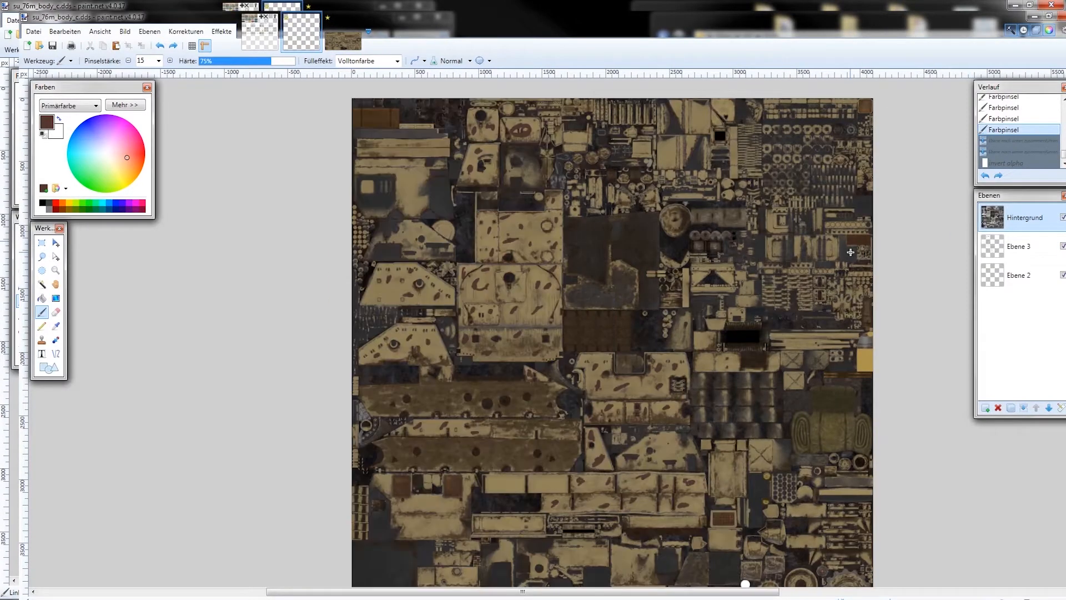
scroll(718, 207, "up", 5)
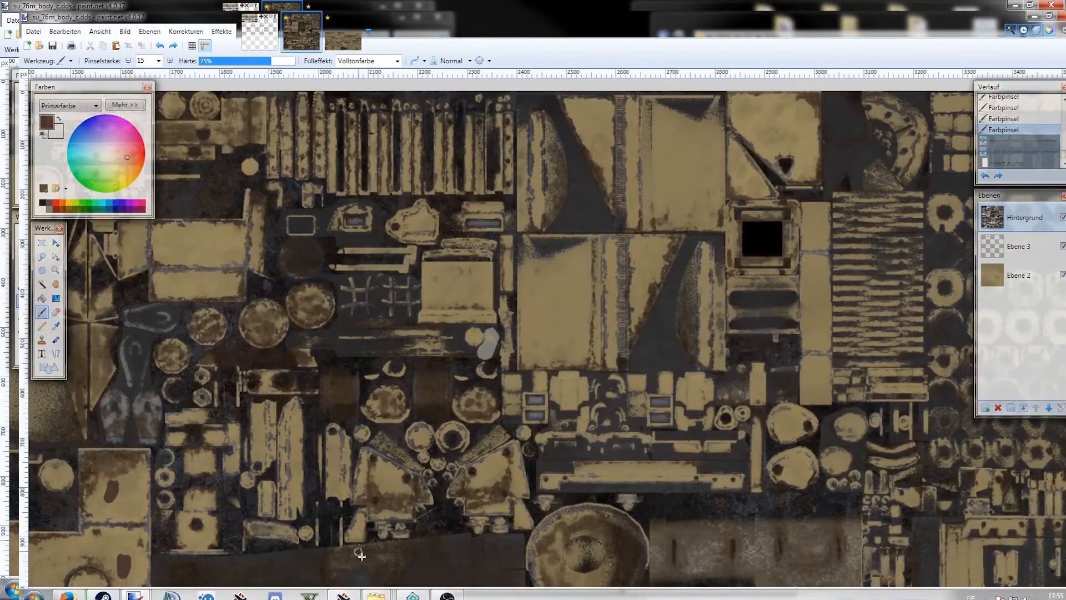
scroll(359, 464, "down", 3)
left_click_drag(337, 437, 640, 311)
scroll(642, 308, "down", 3)
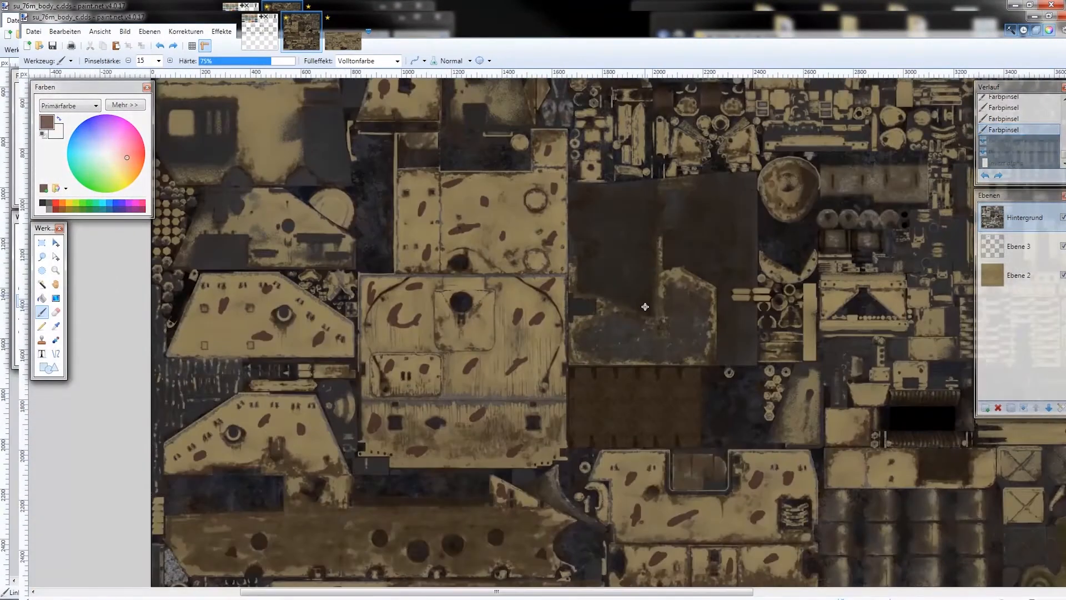
scroll(312, 300, "up", 4)
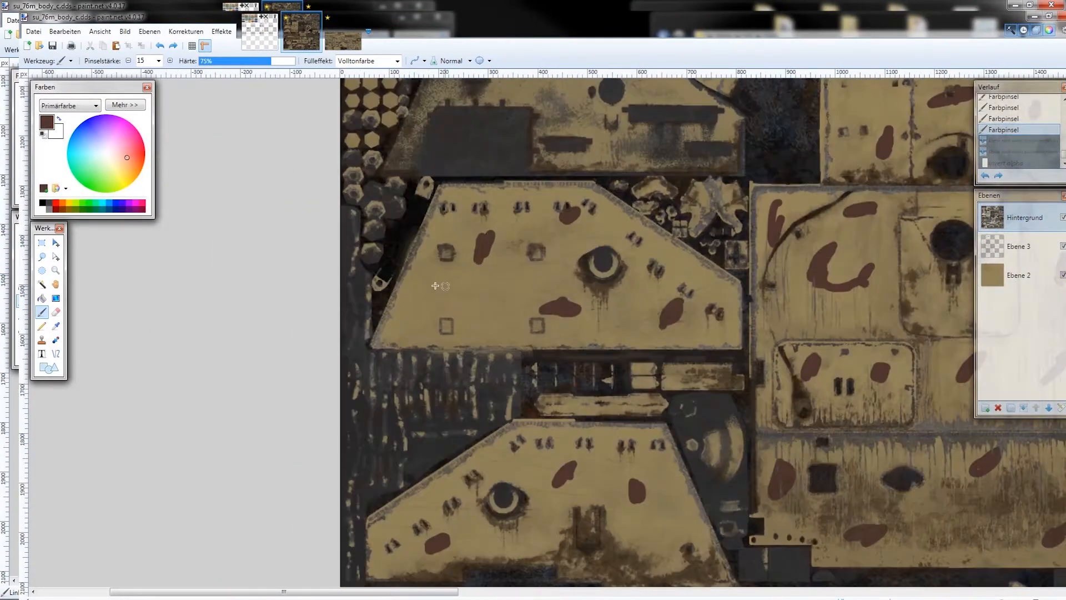
scroll(657, 311, "down", 2)
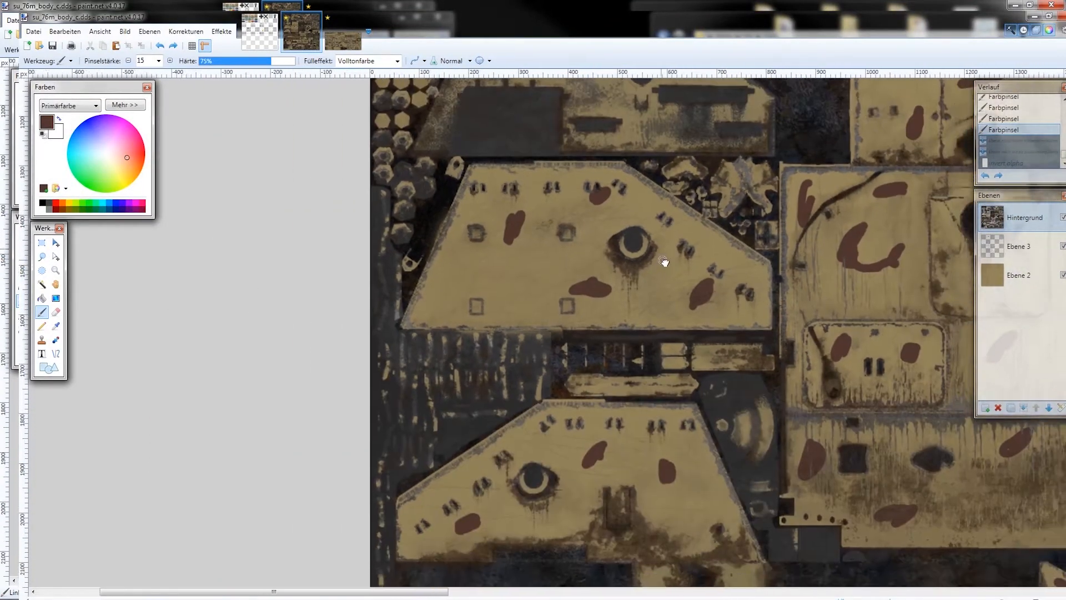
left_click_drag(465, 285, 455, 288)
scroll(490, 179, "up", 3)
mouse_move(490, 178)
left_mouse_down()
mouse_move(477, 185)
mouse_move(487, 180)
left_mouse_up()
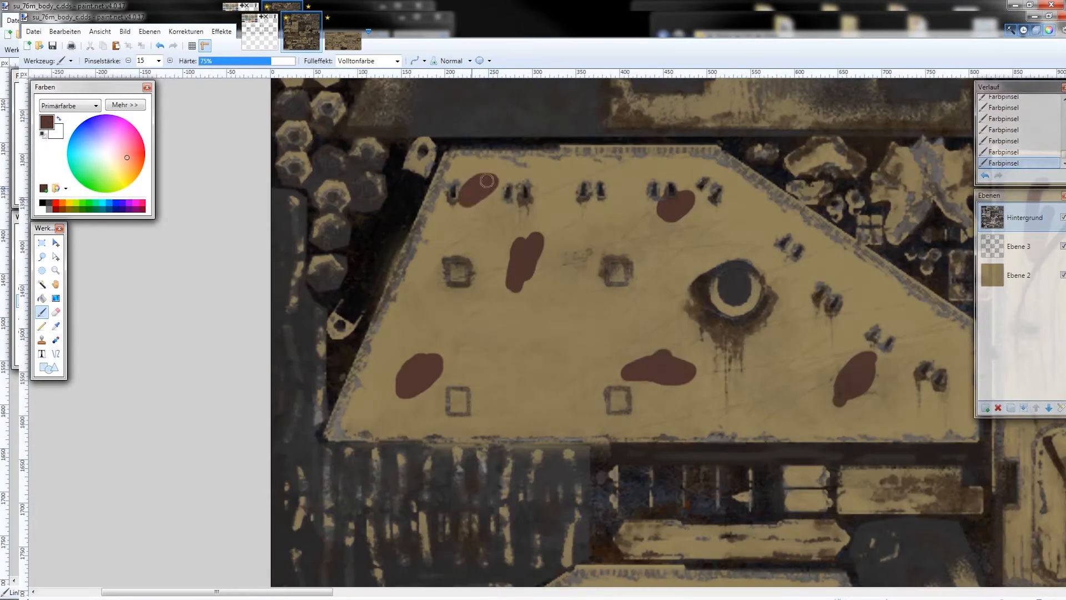
left_click(161, 46)
left_click(161, 47)
On layer Ebene 3, paint brown camouflage spots in the upper side panel's lower-left corner and beside its round port
left_click(1022, 248)
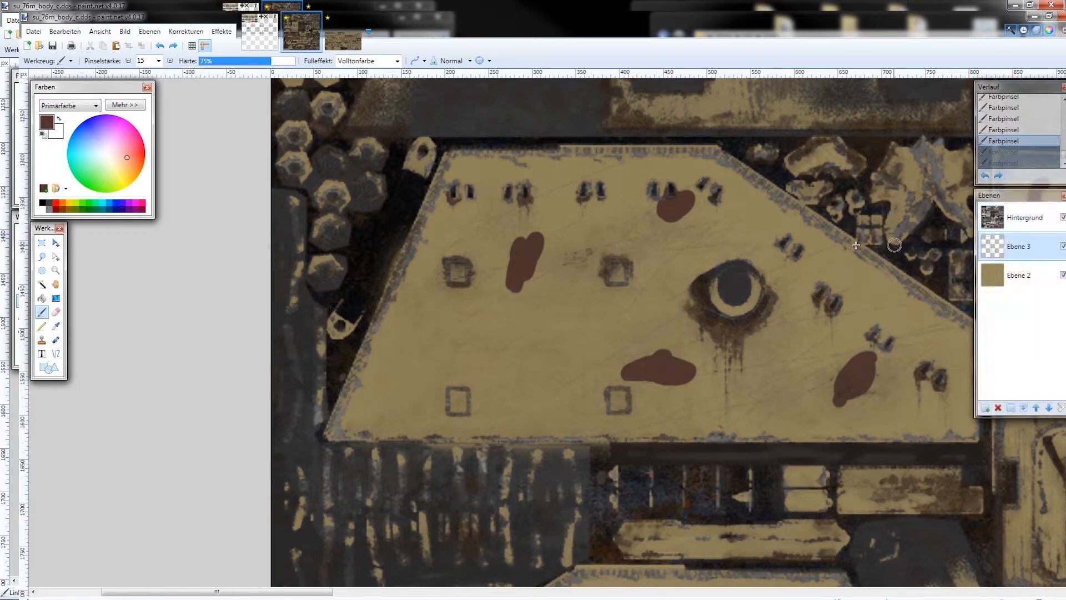
left_click_drag(751, 273, 548, 254)
mouse_move(614, 250)
left_mouse_down()
mouse_move(637, 248)
mouse_move(636, 264)
mouse_move(612, 250)
mouse_move(634, 266)
mouse_move(625, 244)
mouse_move(616, 263)
mouse_move(746, 250)
left_mouse_up()
mouse_move(378, 336)
left_mouse_down()
mouse_move(355, 320)
mouse_move(377, 317)
mouse_move(361, 328)
mouse_move(373, 330)
left_mouse_up()
Paint a brown camouflage spot on the lower side panel, just above and left of its round port
scroll(514, 338, "down", 2)
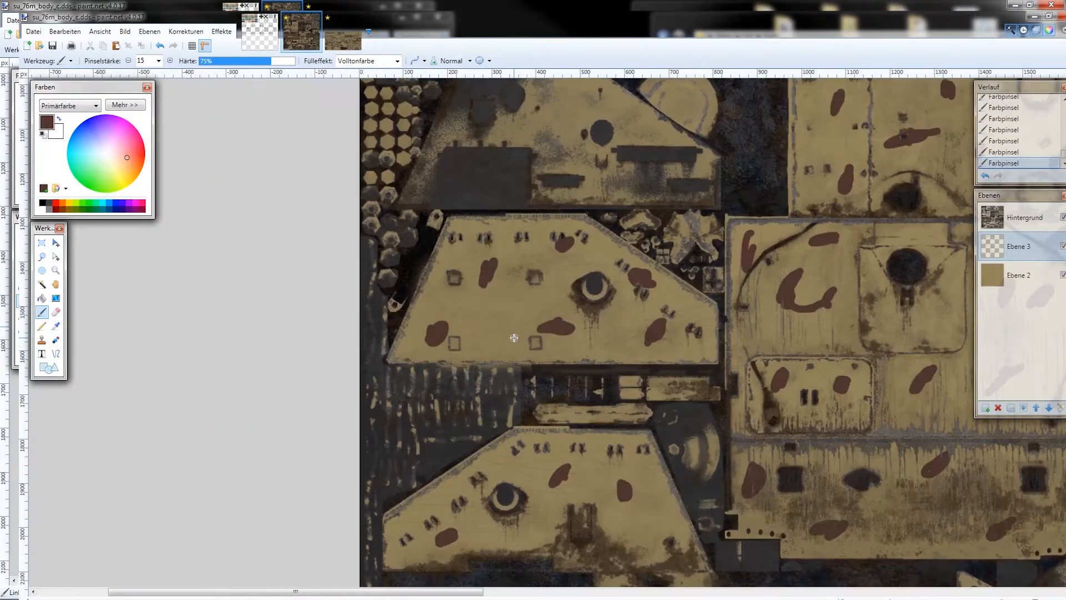
scroll(514, 338, "down", 2)
left_click_drag(528, 381, 536, 340)
scroll(537, 343, "up", 7)
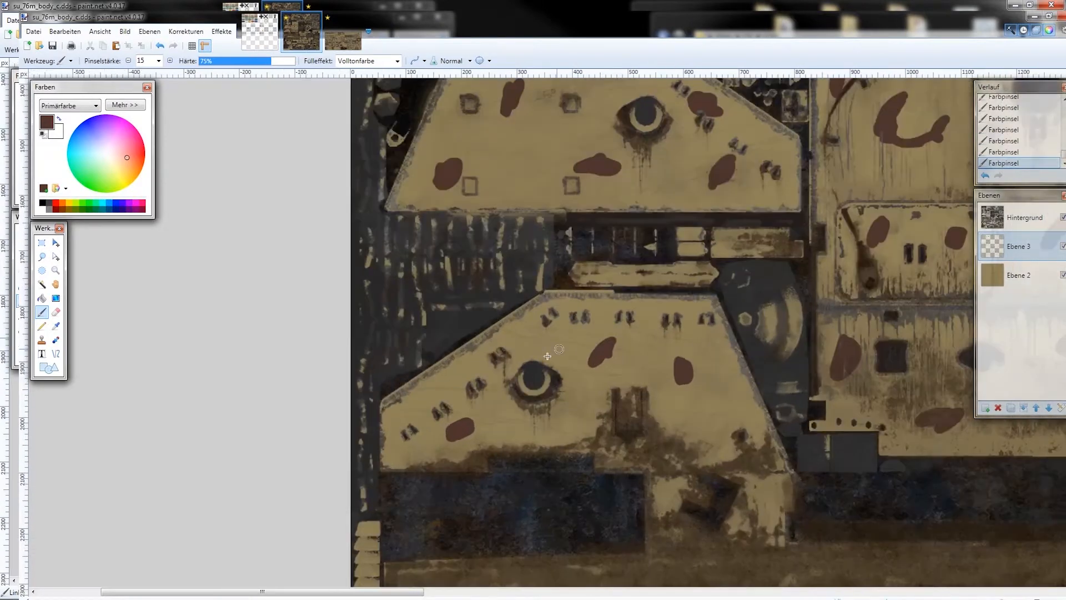
scroll(442, 346, "down", 3)
mouse_move(430, 349)
left_mouse_down()
mouse_move(485, 317)
mouse_move(469, 342)
mouse_move(501, 315)
mouse_move(460, 344)
mouse_move(501, 319)
mouse_move(493, 338)
mouse_move(431, 347)
left_mouse_up()
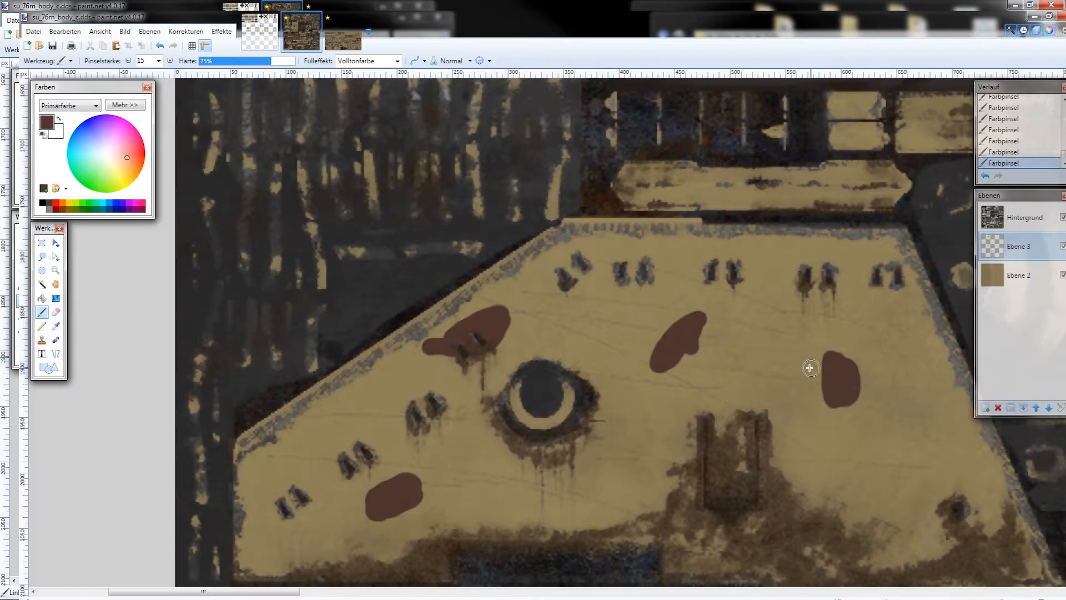
On the lower side panel, paint brown camouflage spots over the upper-right rivets and near the right edge
left_click_drag(808, 367, 650, 382)
scroll(647, 384, "up", 2)
mouse_move(695, 274)
left_mouse_down()
mouse_move(646, 289)
mouse_move(718, 302)
mouse_move(668, 289)
left_mouse_up()
scroll(668, 290, "down", 3)
scroll(700, 314, "down", 1)
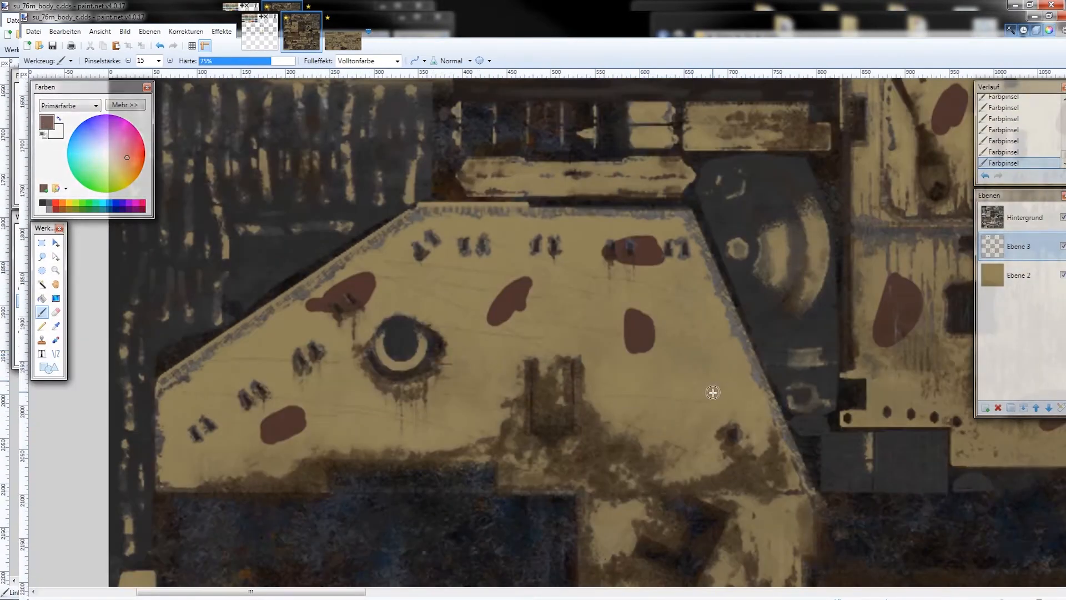
scroll(715, 388, "up", 3)
mouse_move(665, 351)
left_mouse_down()
mouse_move(651, 339)
mouse_move(657, 350)
mouse_move(625, 352)
mouse_move(600, 412)
mouse_move(639, 397)
left_mouse_up()
Paint four brown camouflage spots along the narrow horizontal plate directly below the two rows of divided fender panels
scroll(658, 350, "down", 4)
scroll(765, 410, "up", 4)
scroll(649, 389, "down", 3)
scroll(742, 399, "down", 3)
mouse_move(743, 398)
left_mouse_down()
mouse_move(536, 414)
mouse_move(367, 78)
left_mouse_up()
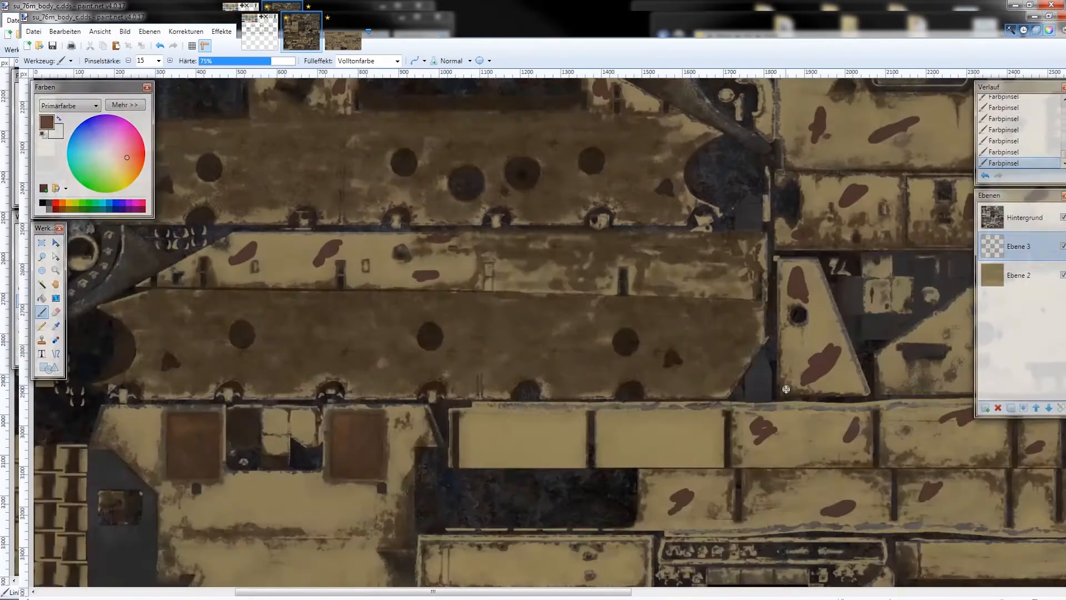
scroll(760, 386, "down", 3)
left_click_drag(760, 386, 562, 287)
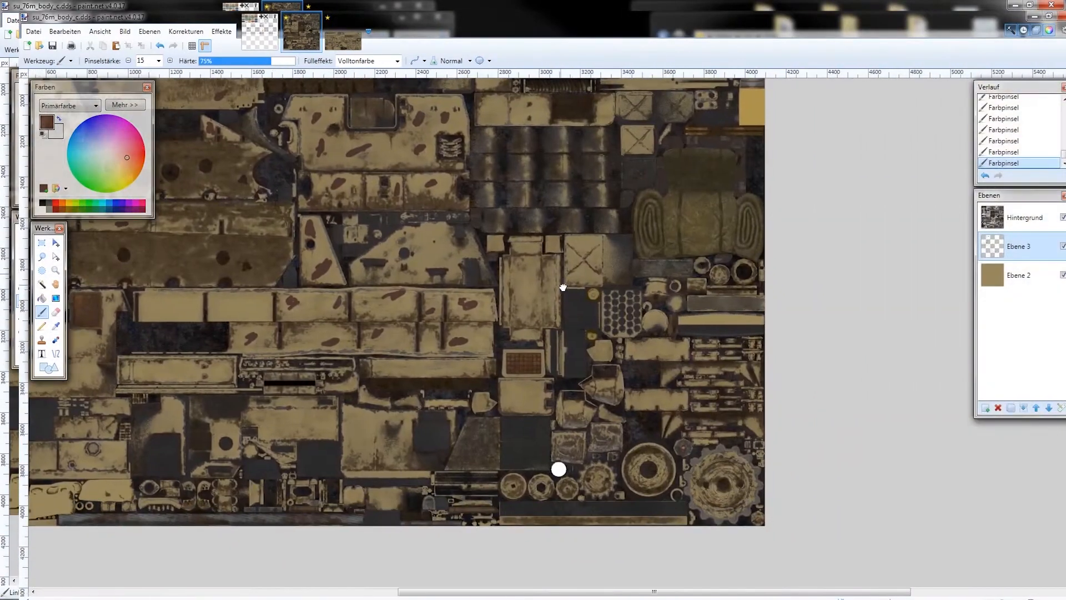
left_click_drag(470, 346, 768, 267)
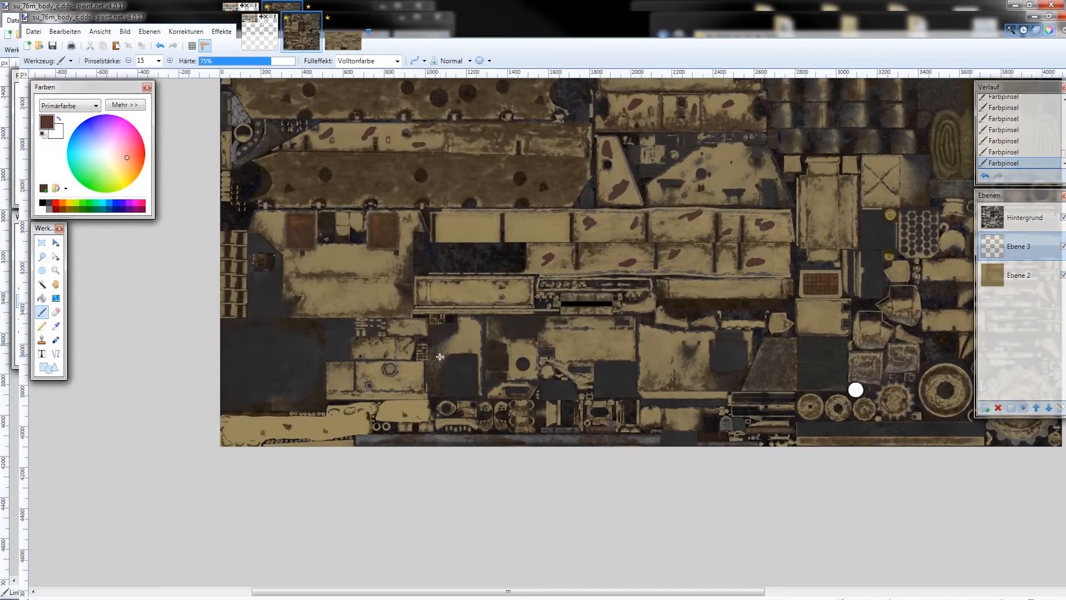
scroll(591, 371, "up", 2)
scroll(591, 371, "up", 1)
scroll(649, 354, "down", 1)
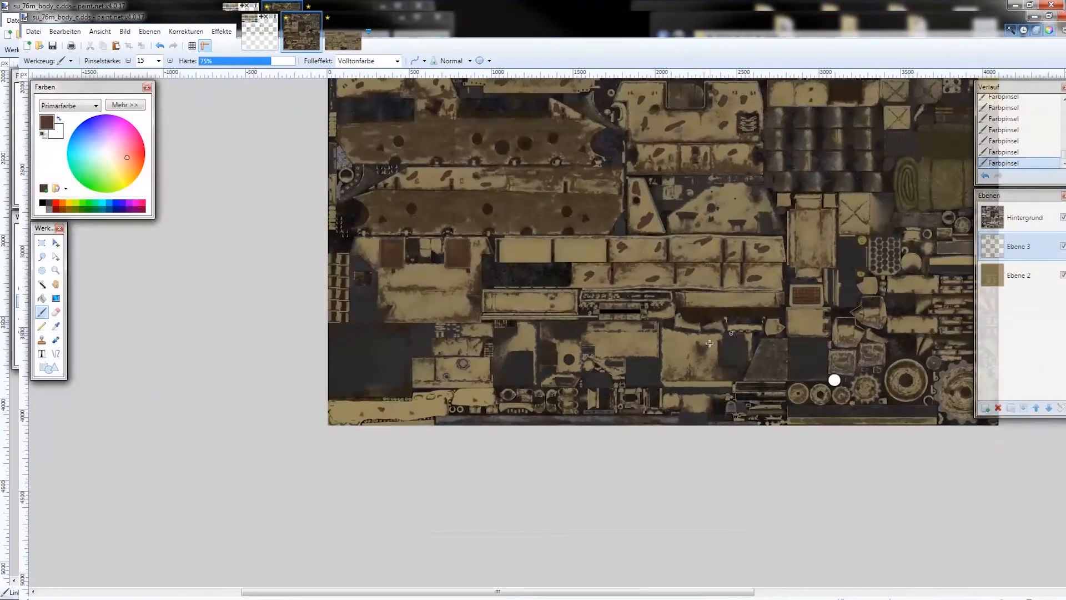
scroll(629, 340, "up", 2)
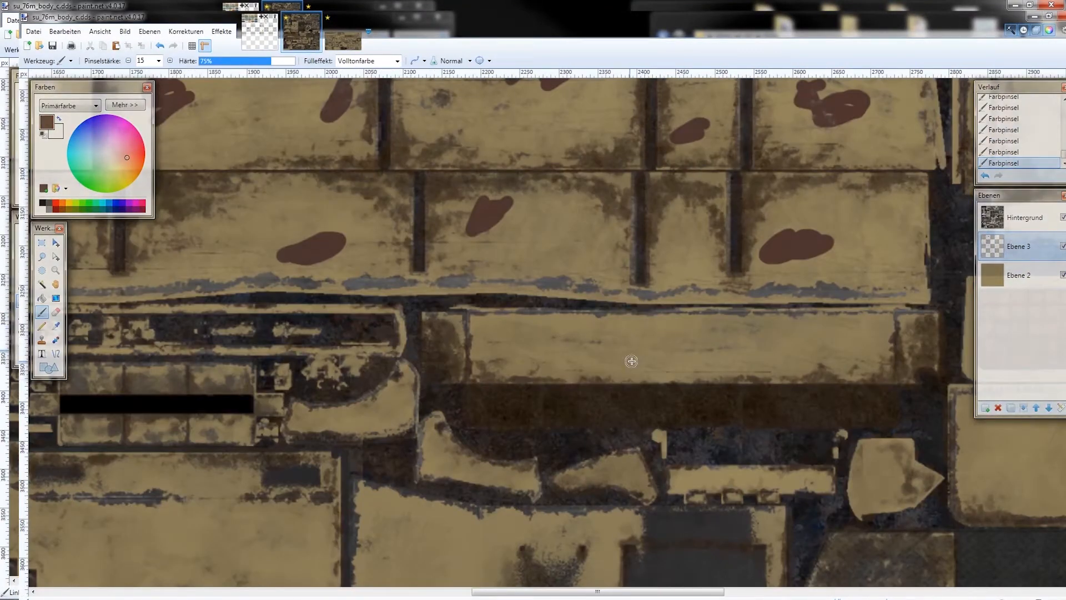
mouse_move(529, 353)
left_mouse_down()
mouse_move(514, 337)
mouse_move(523, 345)
left_mouse_up()
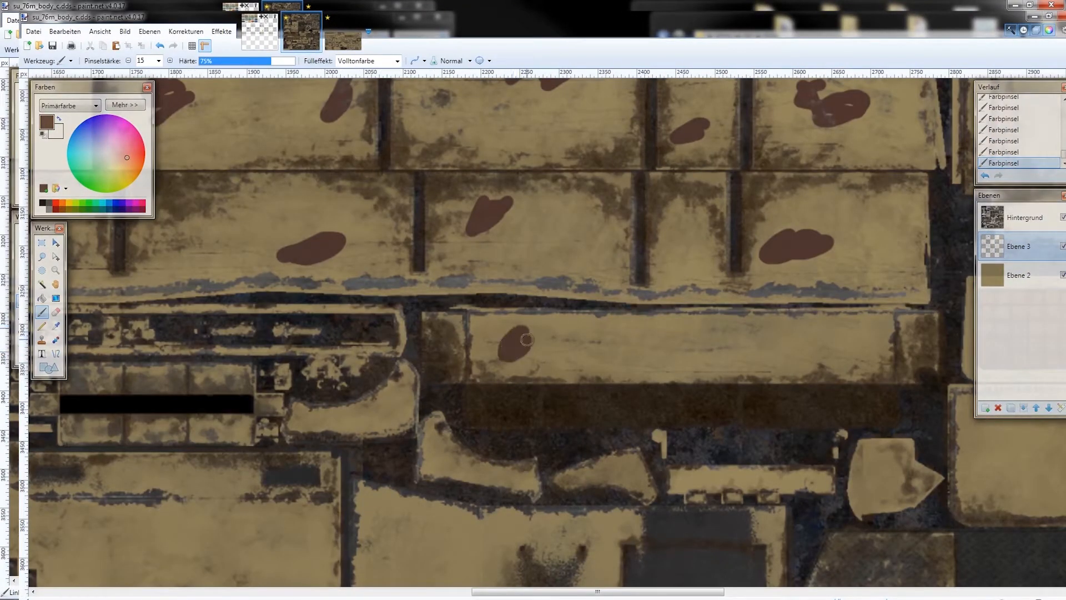
left_click_drag(639, 342, 652, 340)
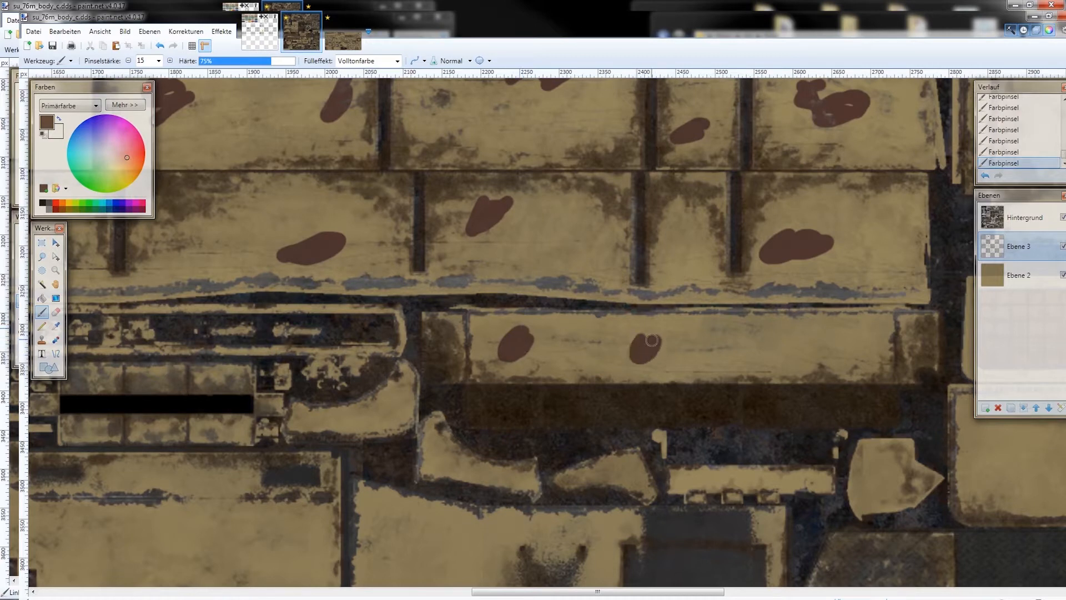
mouse_move(764, 333)
left_mouse_down()
mouse_move(795, 332)
mouse_move(761, 332)
left_mouse_up()
mouse_move(886, 333)
left_mouse_down()
mouse_move(869, 358)
mouse_move(879, 358)
mouse_move(882, 349)
mouse_move(850, 373)
left_mouse_up()
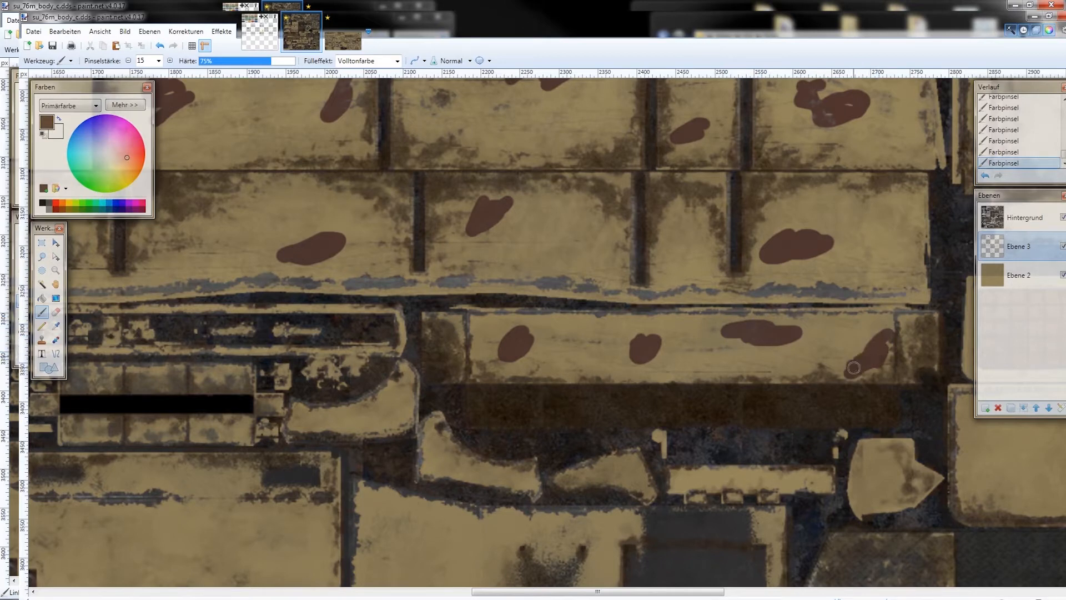
Check the body texture for unpainted parts, switch to War Thunder and examine the camouflage on both sides of the SU-76M
scroll(860, 326, "down", 4)
left_click_drag(839, 329, 668, 396)
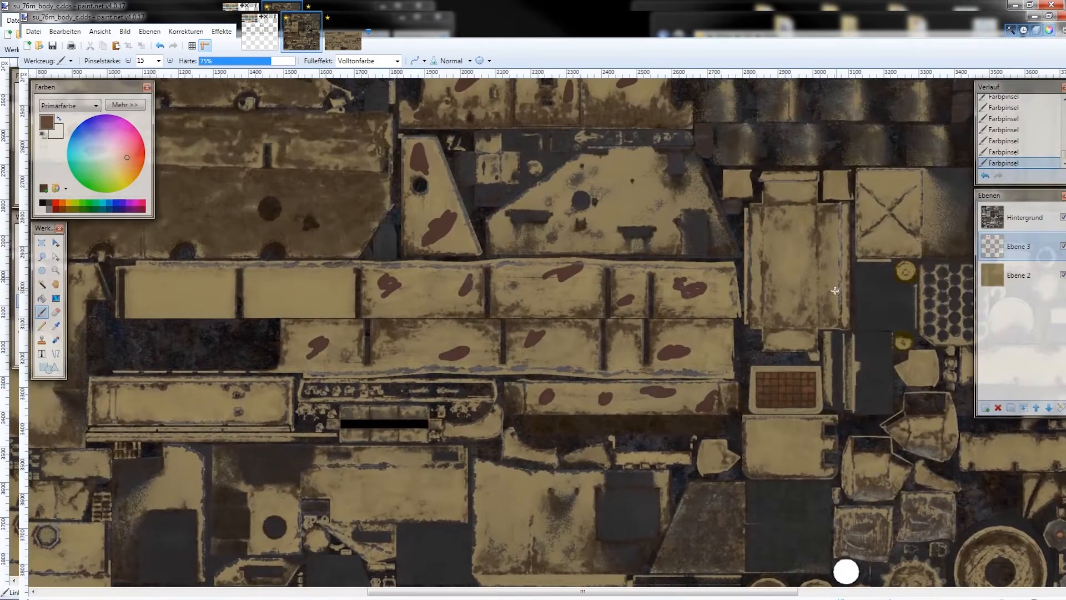
left_click_drag(836, 290, 620, 393)
left_click_drag(745, 248, 701, 438)
left_click_drag(634, 322, 885, 498)
left_click_drag(847, 298, 615, 390)
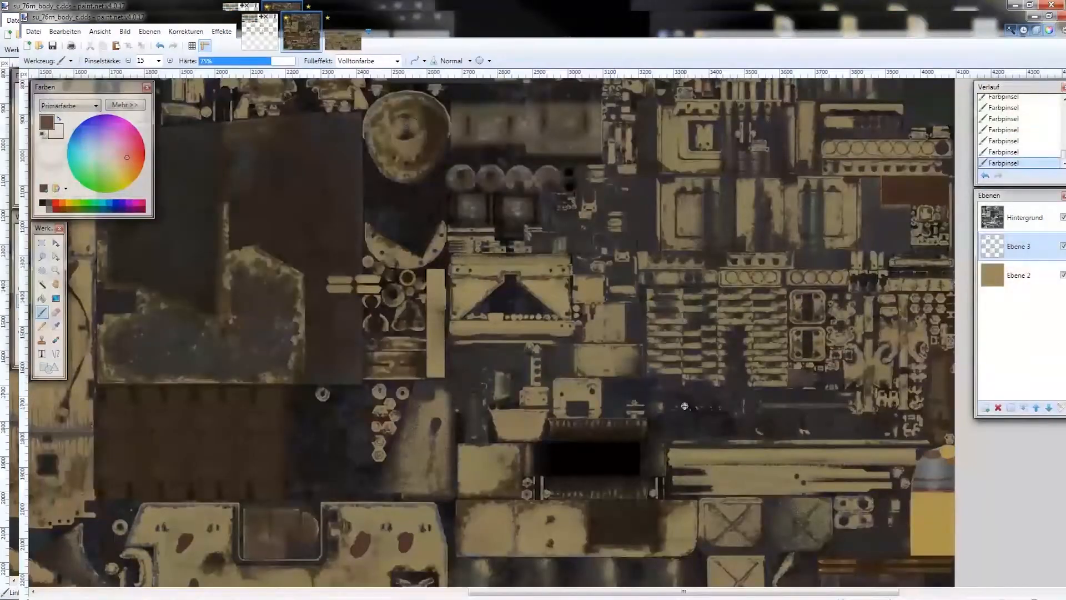
left_click_drag(685, 406, 658, 290)
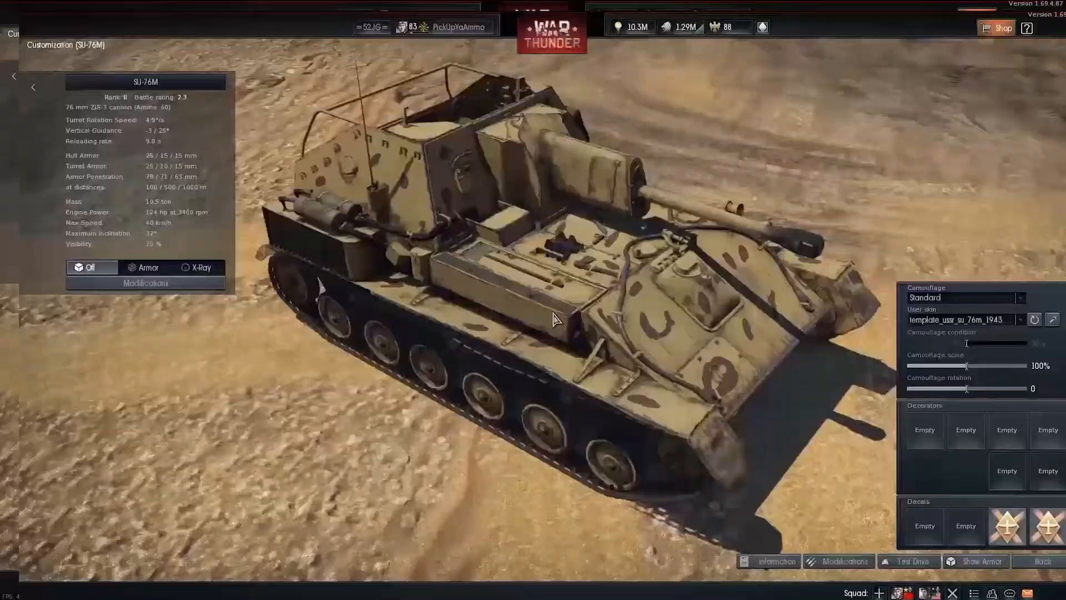
left_click_drag(579, 365, 621, 263)
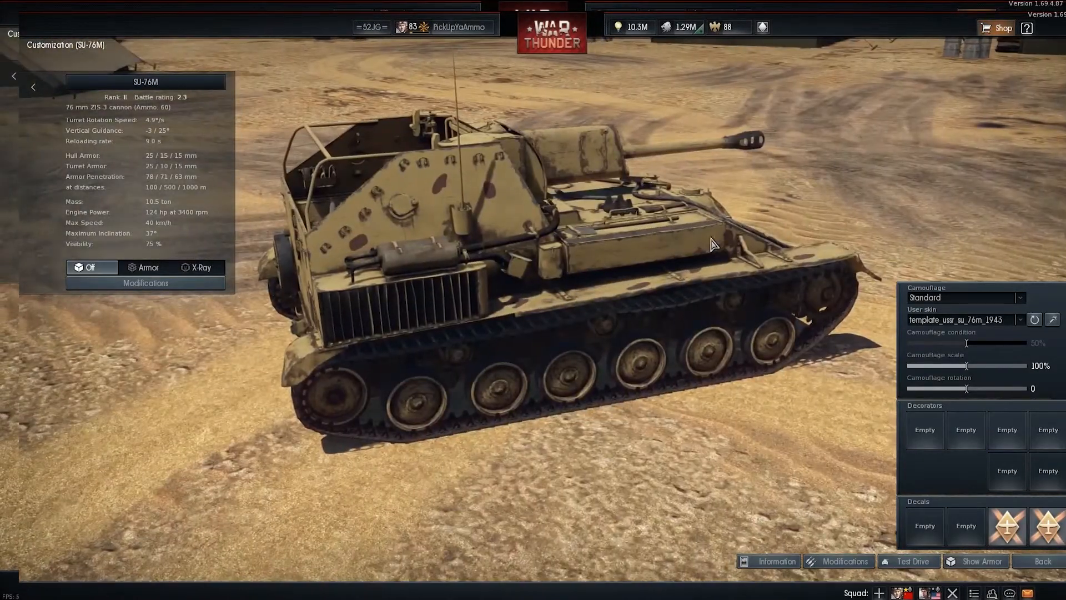
left_click_drag(713, 244, 708, 313)
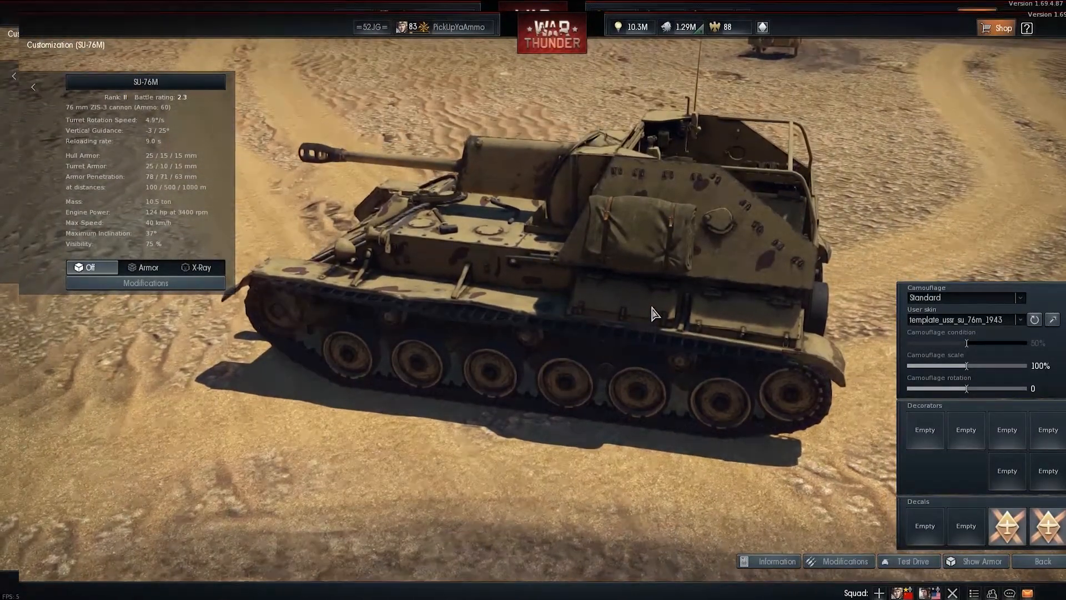
Switch back to paint.net and paint two brown camouflage spots on the lower notched rectangular plate above the wheel textures
key("alt+Tab")
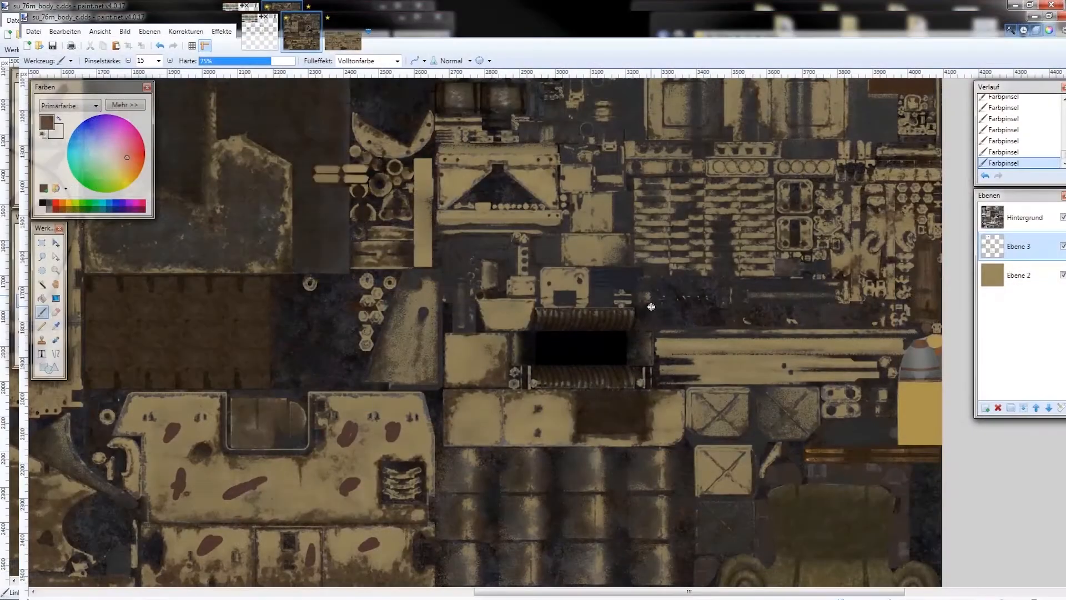
left_click_drag(544, 240, 595, 359)
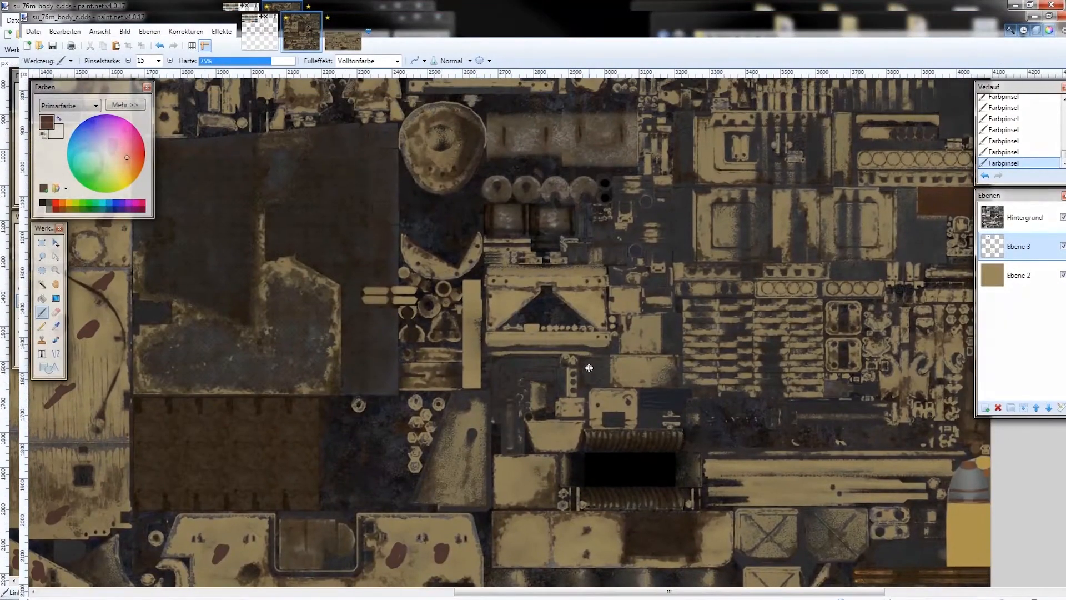
left_click_drag(626, 240, 759, 371)
left_click_drag(683, 286, 930, 441)
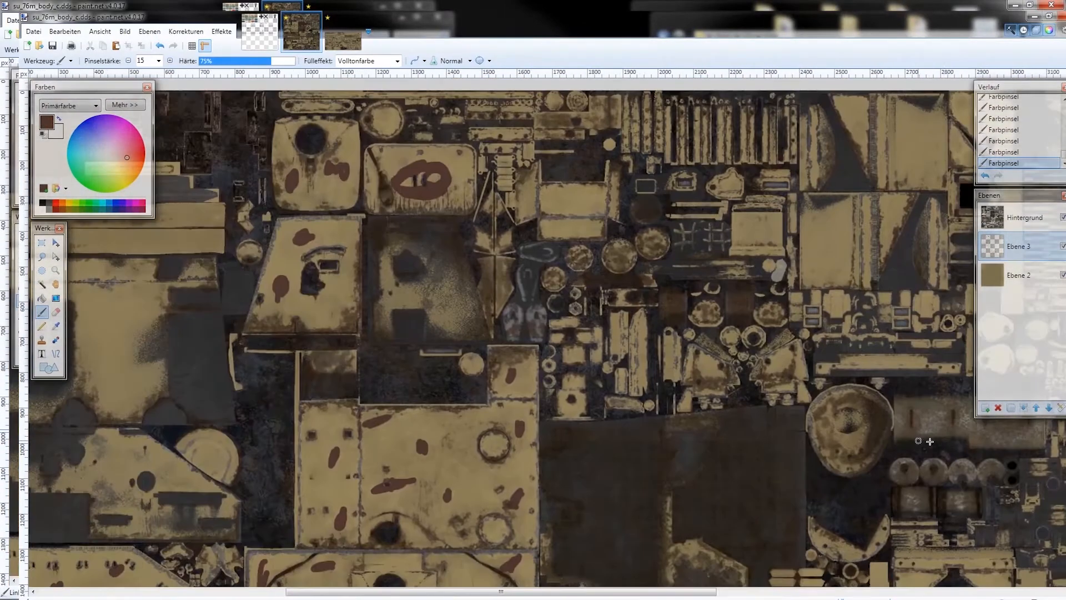
left_click_drag(608, 409, 905, 278)
scroll(725, 291, "down", 10)
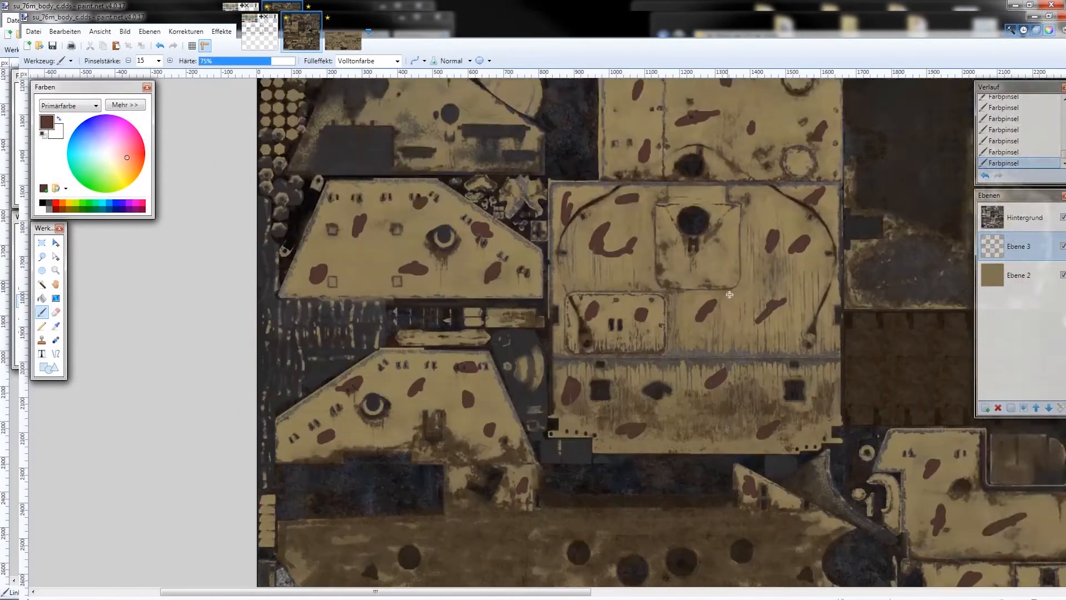
scroll(725, 291, "down", 5)
left_click_drag(724, 291, 325, 305)
left_click_drag(752, 310, 438, 262)
left_click_drag(568, 271, 396, 270)
scroll(520, 251, "up", 2)
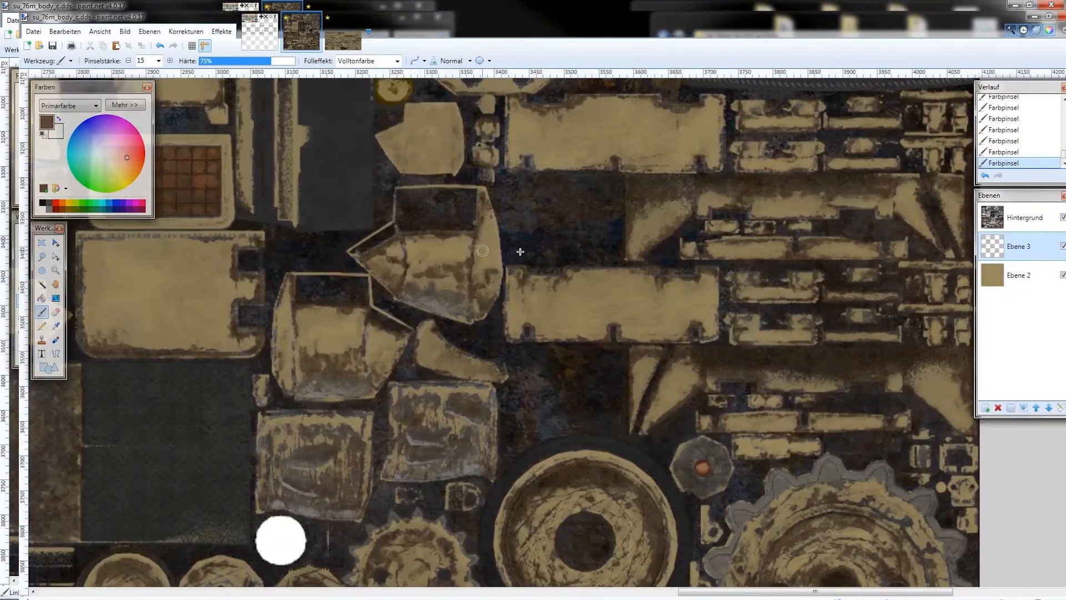
scroll(605, 273, "up", 1)
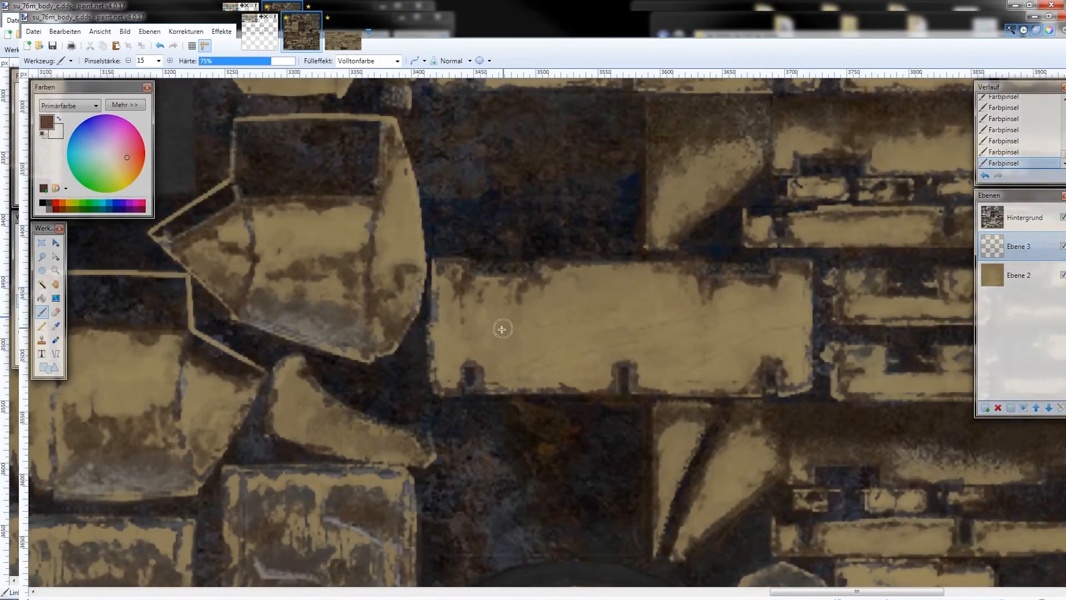
mouse_move(526, 321)
left_mouse_down()
mouse_move(501, 338)
mouse_move(520, 324)
mouse_move(502, 329)
mouse_move(525, 328)
mouse_move(472, 365)
left_mouse_up()
left_click_drag(736, 308, 744, 308)
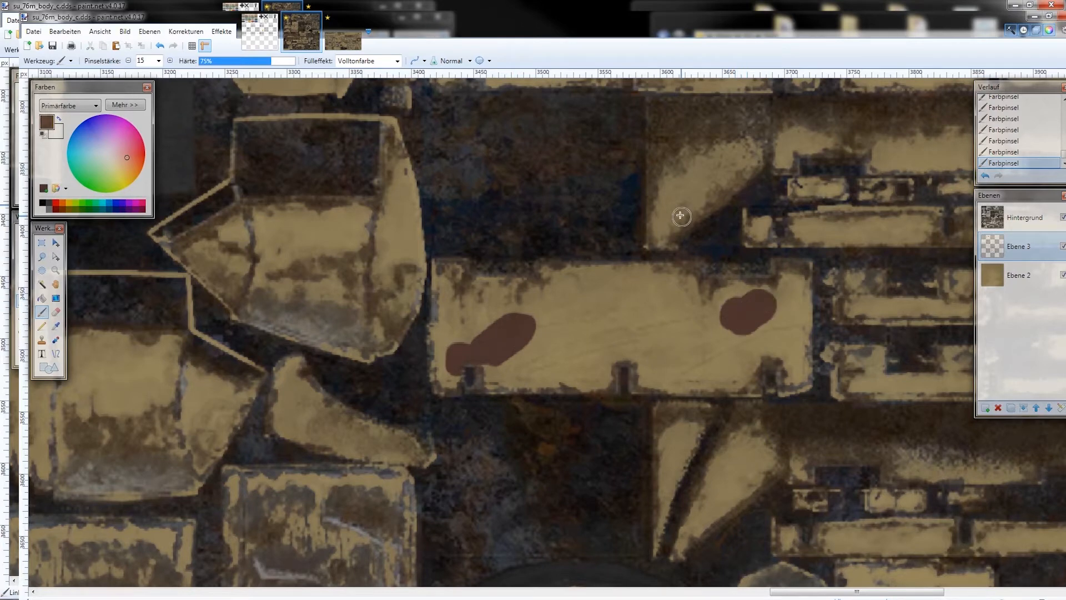
Paint matching brown camouflage spots on the upper notched rectangular plate
scroll(683, 215, "up", 3)
mouse_move(504, 222)
left_mouse_down()
mouse_move(486, 253)
mouse_move(503, 249)
left_mouse_up()
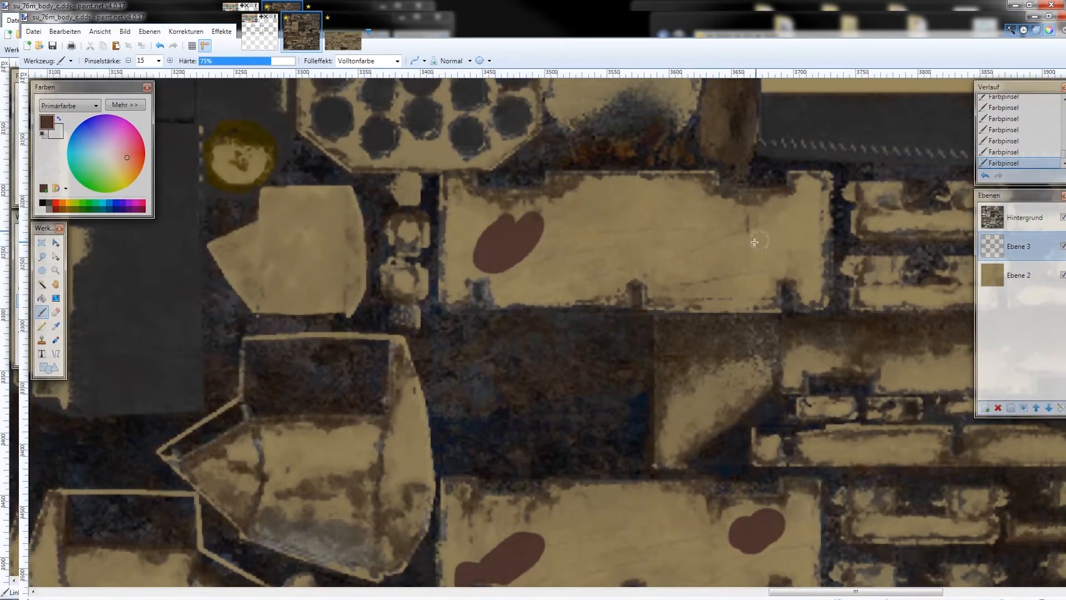
mouse_move(755, 242)
left_mouse_down()
mouse_move(727, 261)
mouse_move(753, 253)
left_mouse_up()
key("ctrl+minus")
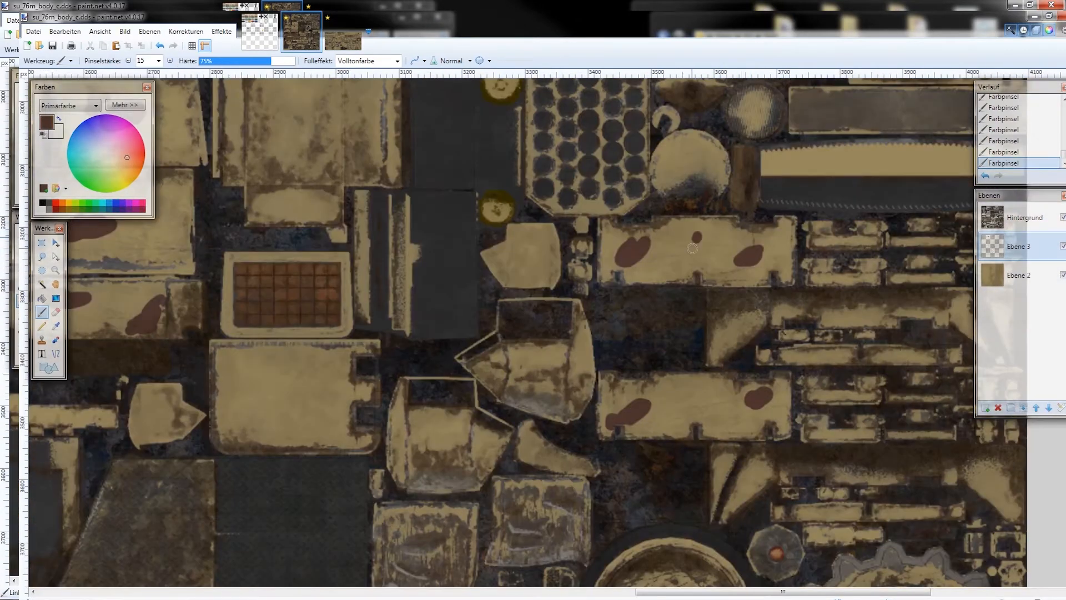
key("ctrl+minus")
key("ctrl+minus")
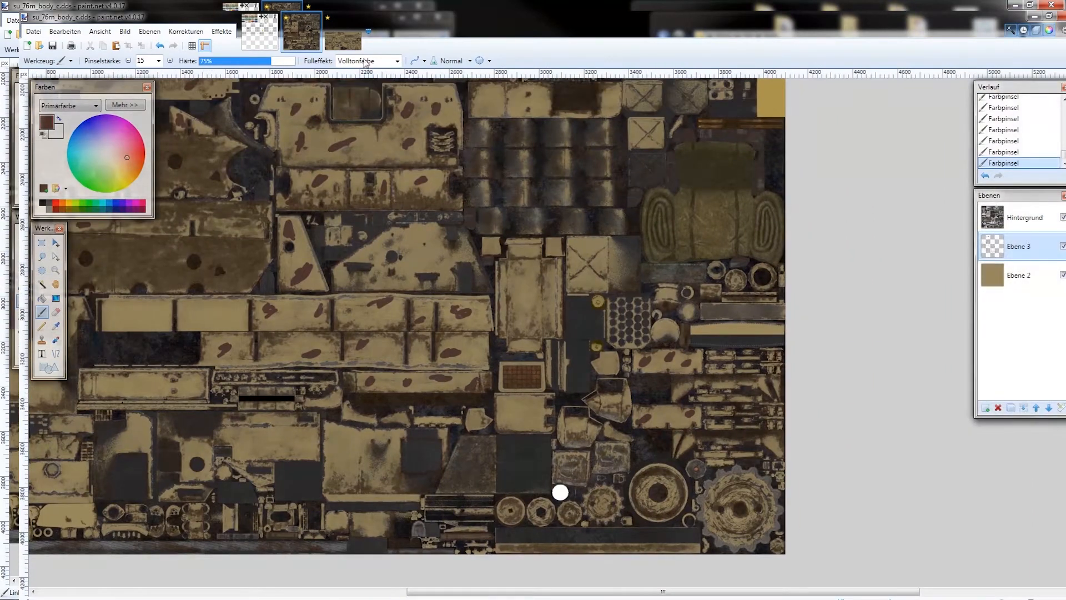
Switch to the su_76m_gun_c.dds texture and try painting a brown spot on the large panel's right half, on the Hintergrund layer
left_click(343, 40)
key("ctrl+plus")
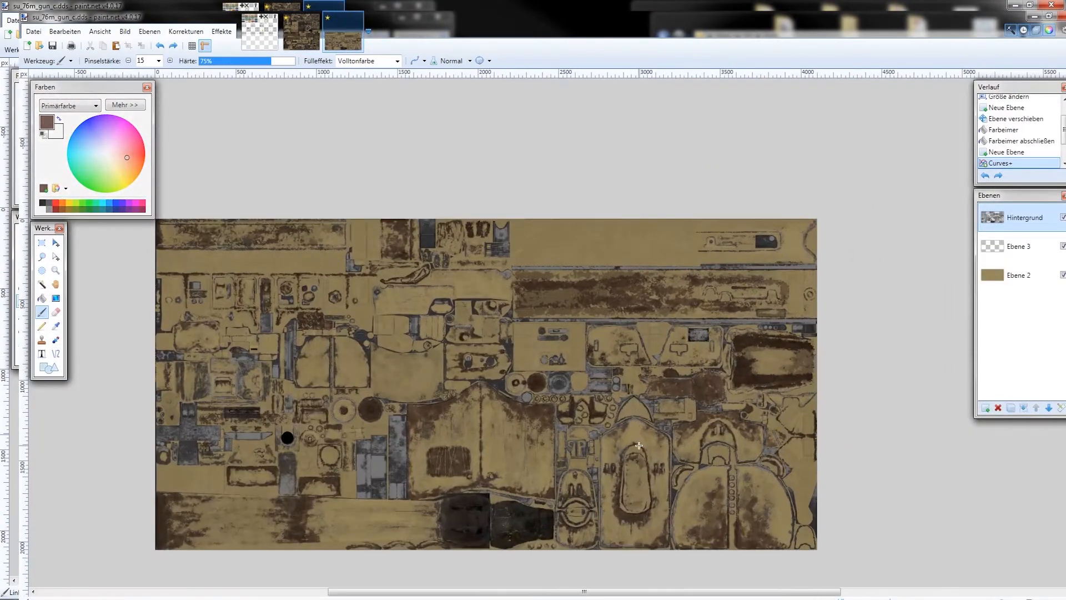
scroll(627, 365, "down", 3)
scroll(501, 271, "up", 6)
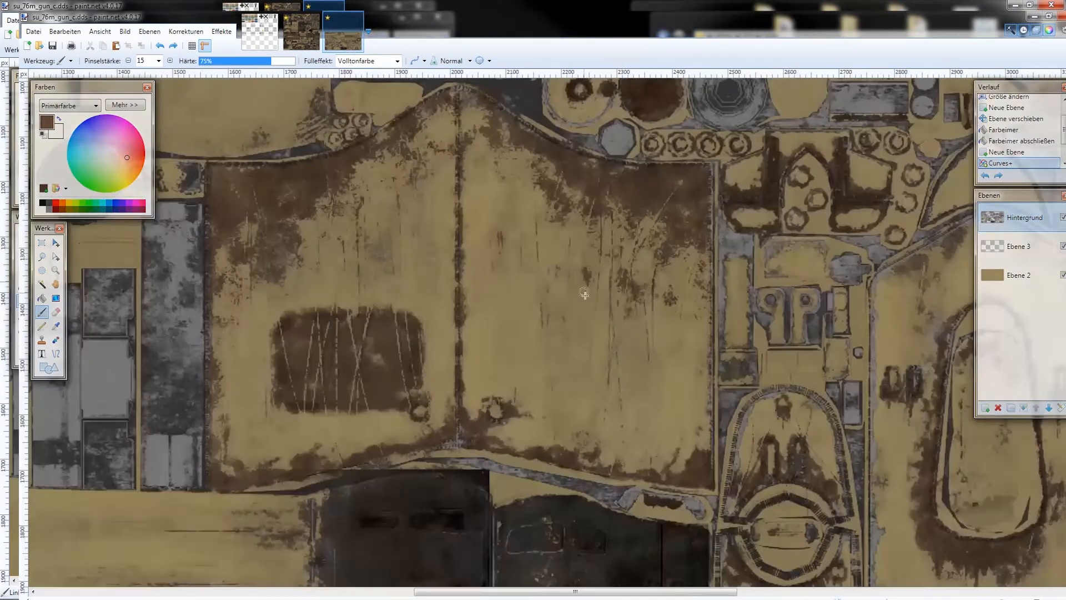
mouse_move(578, 281)
left_mouse_down()
mouse_move(567, 318)
mouse_move(570, 291)
left_mouse_up()
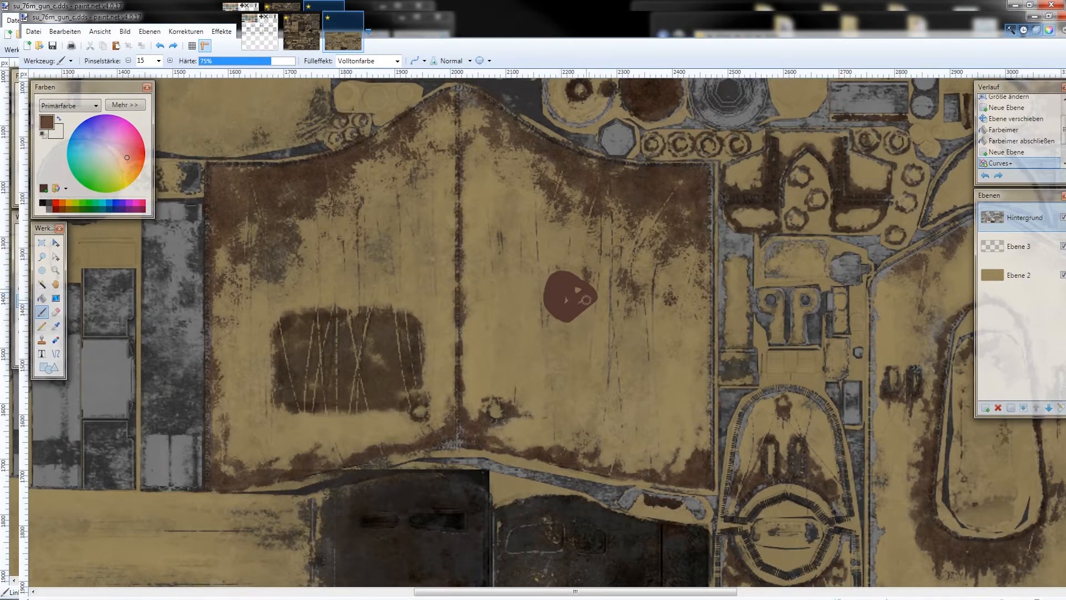
left_click_drag(568, 302, 568, 302)
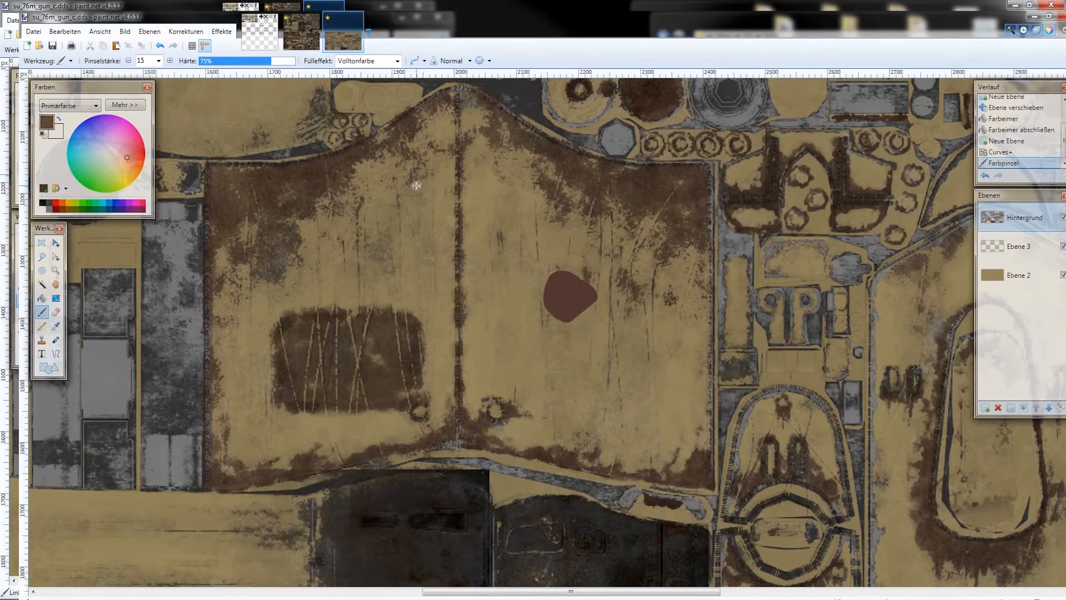
On layer Ebene 3 of the gun texture, paint brown camouflage spots on both halves of the large panel
scroll(413, 186, "up", 2)
left_click_drag(464, 197, 370, 230)
left_click_drag(411, 225, 311, 278)
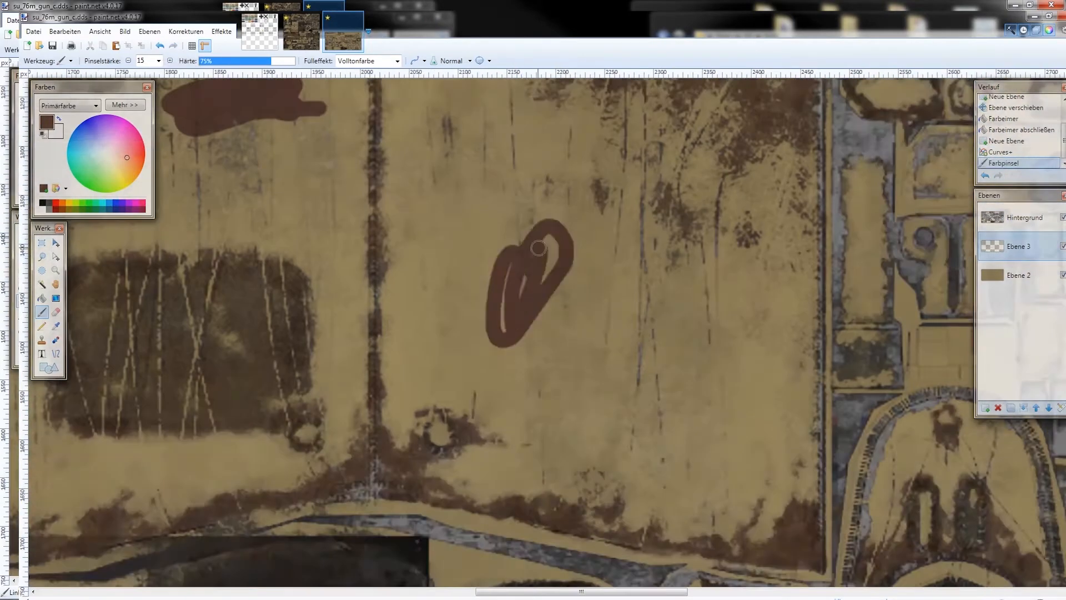
left_click_drag(555, 236, 505, 328)
left_click_drag(555, 228, 511, 264)
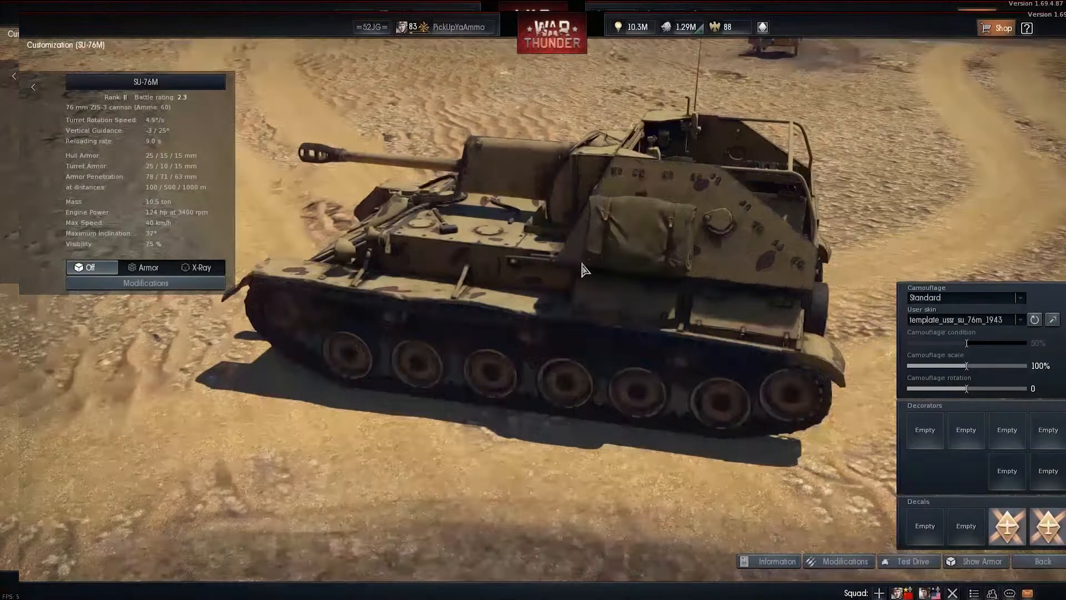
Switch to War Thunder and reload the user skin template_ussr_su_76m_1943
left_click_drag(585, 270, 570, 342)
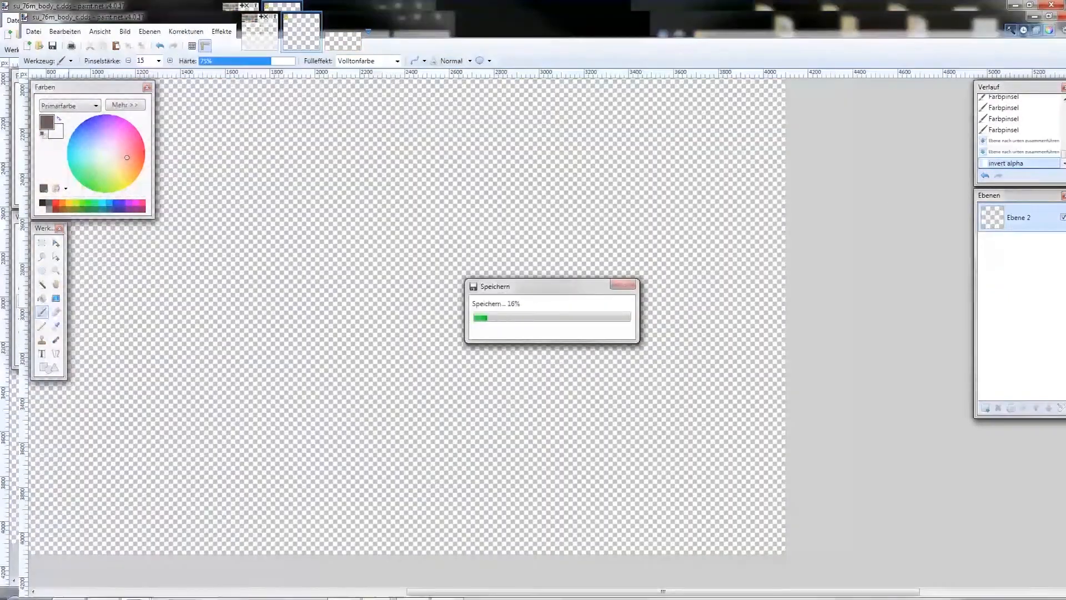
mouse_move(375, 593)
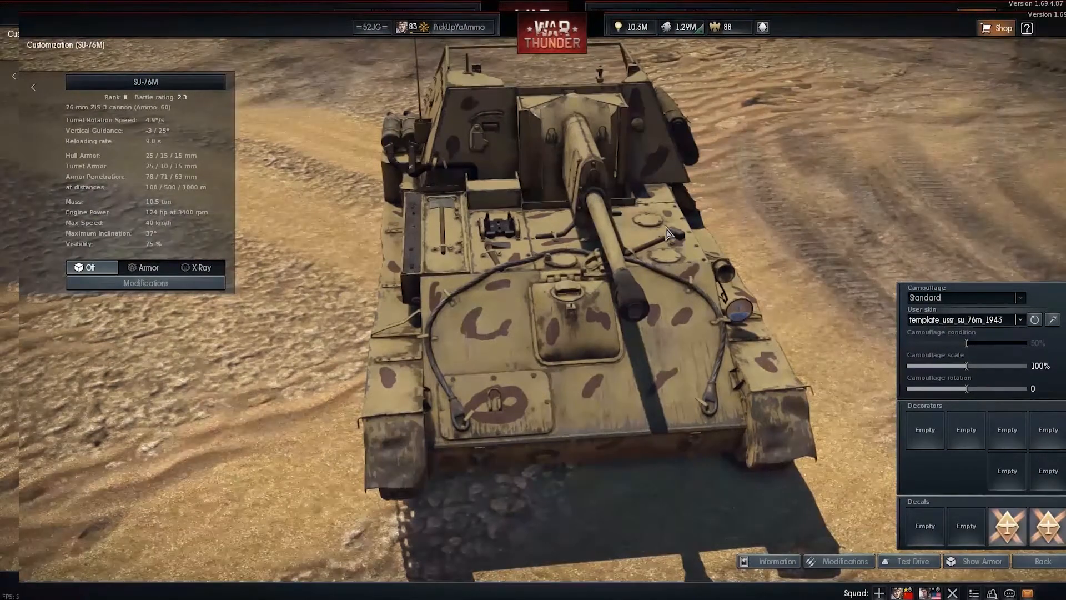
left_click_drag(679, 227, 614, 222)
left_click(1033, 321)
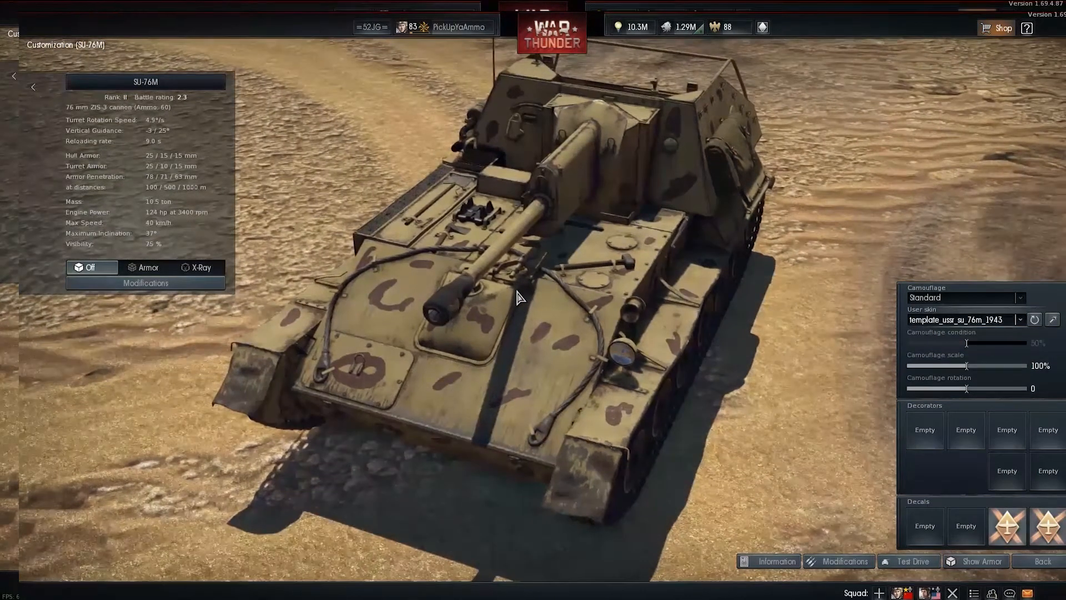
Examine the refreshed camouflage on the SU-76M's front hull, gun and superstructure
left_click_drag(513, 289, 509, 314)
scroll(509, 314, "up", 2)
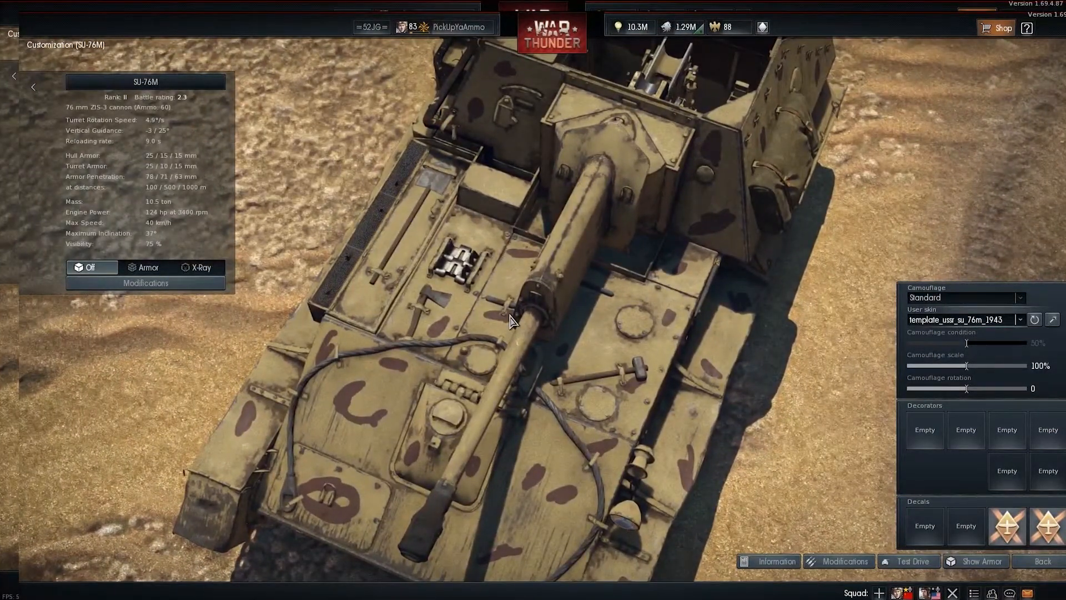
left_click_drag(508, 312, 529, 322)
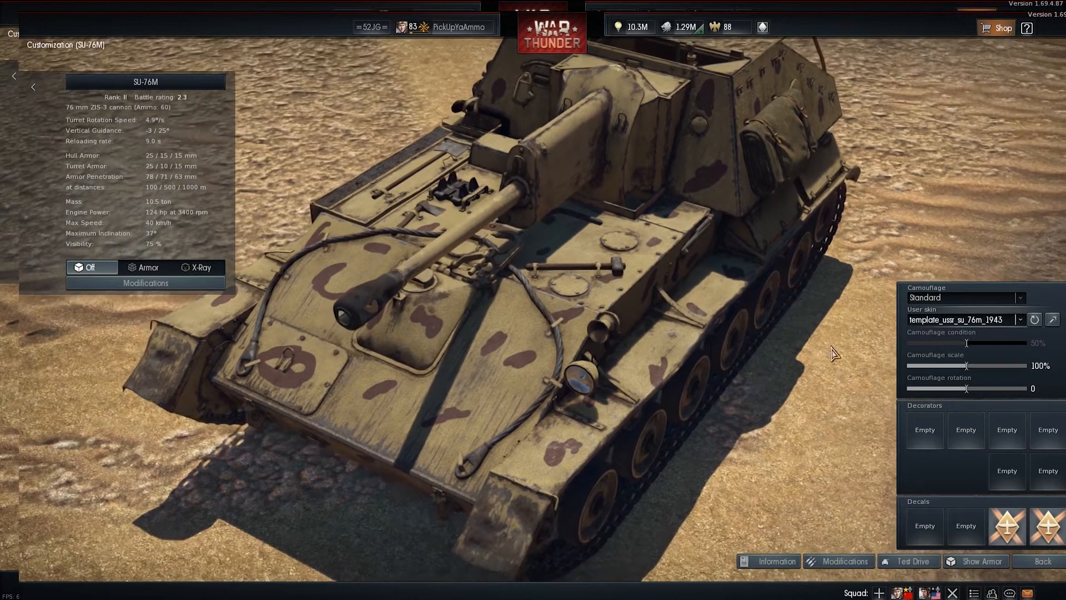
Compare the SU-76M with the user skin disabled and with template_ussr_su_76m_1943 selected again, examining the hull from the front
left_click(972, 320)
left_click(972, 333)
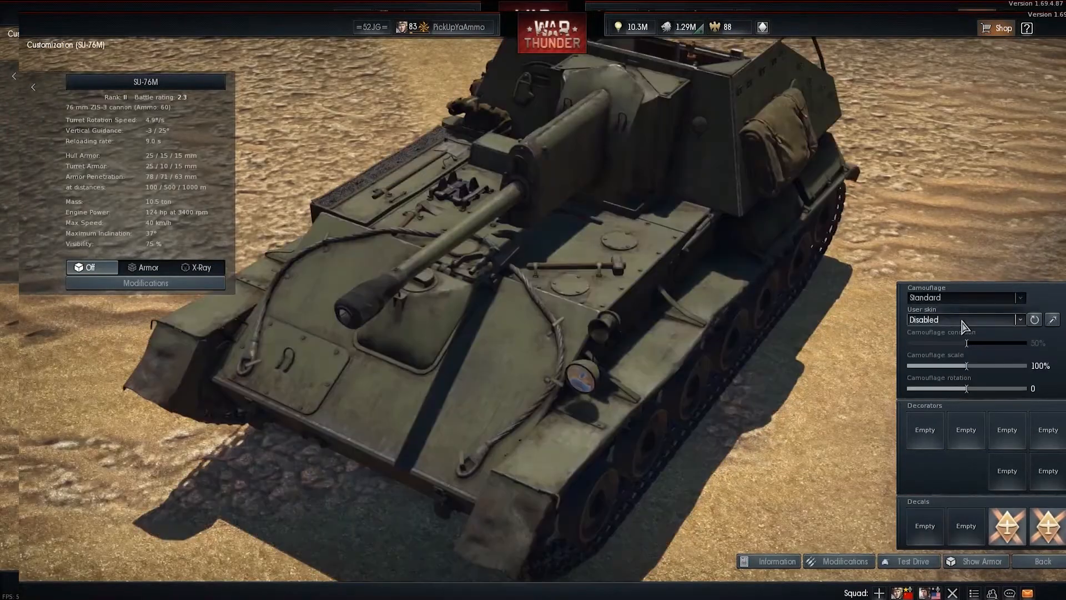
left_click(972, 320)
left_click(961, 345)
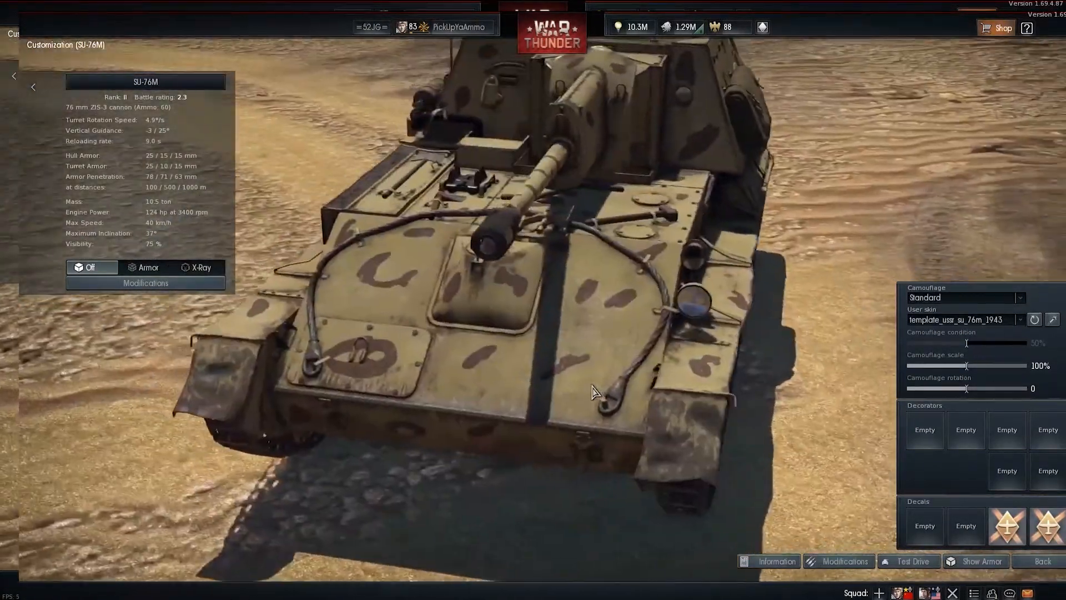
left_click_drag(592, 392, 669, 399)
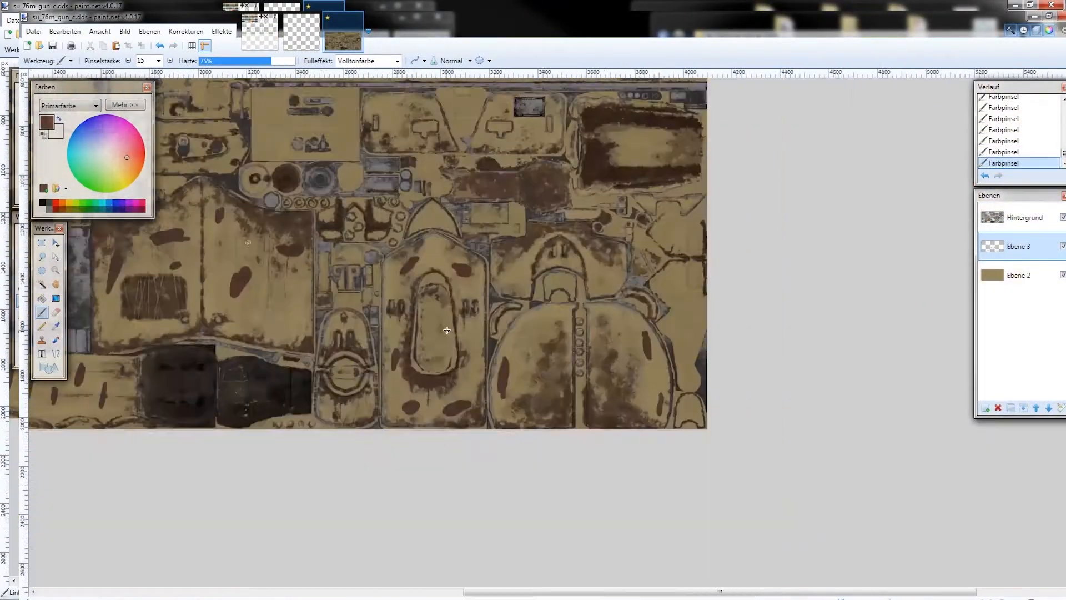
Switch to paint.net and go from the gun texture to su_76m_body_c.dds, at the panel with the triangular cutout
scroll(447, 330, "up", 3)
scroll(452, 310, "down", 3)
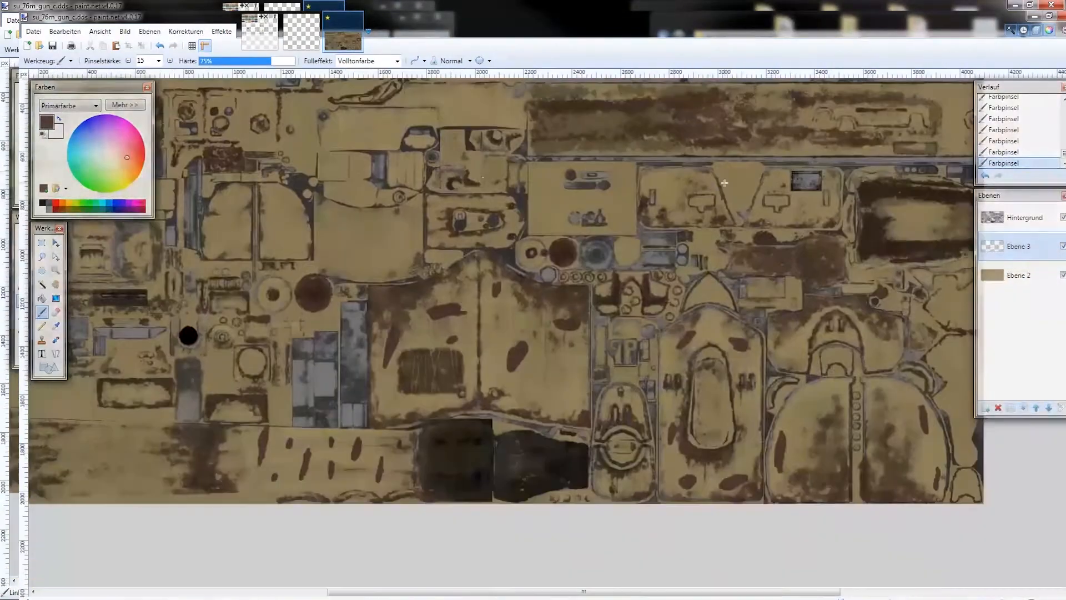
scroll(603, 400, "up", 3)
left_click_drag(636, 364, 636, 392)
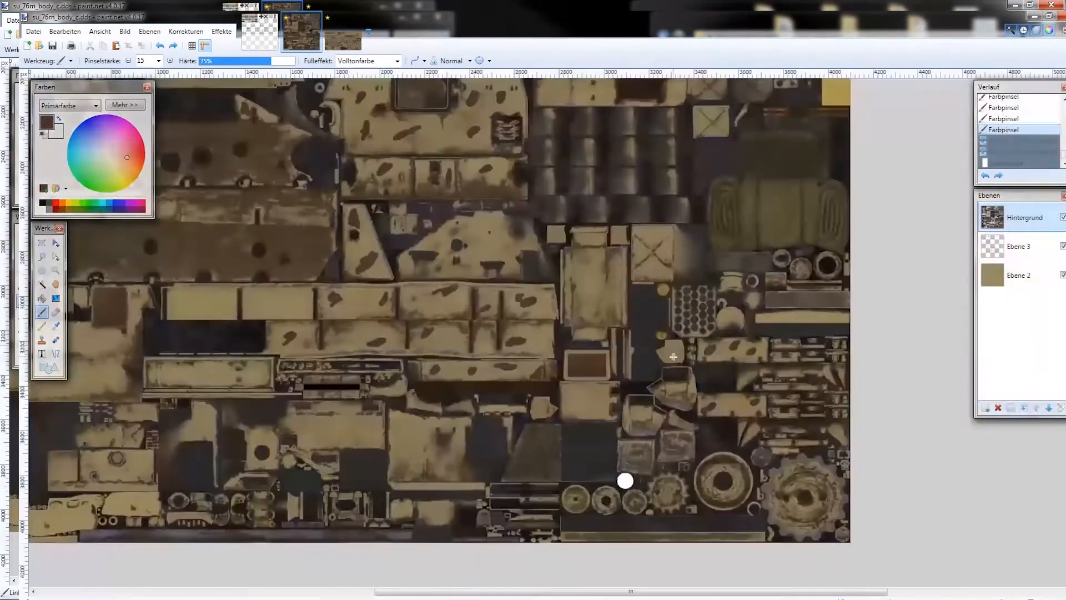
scroll(673, 357, "up", 5)
scroll(572, 267, "up", 5)
scroll(573, 289, "up", 2)
Try painting a brown spot on each side of the triangular cutout, on the Hintergrund layer
left_click_drag(209, 361, 180, 417)
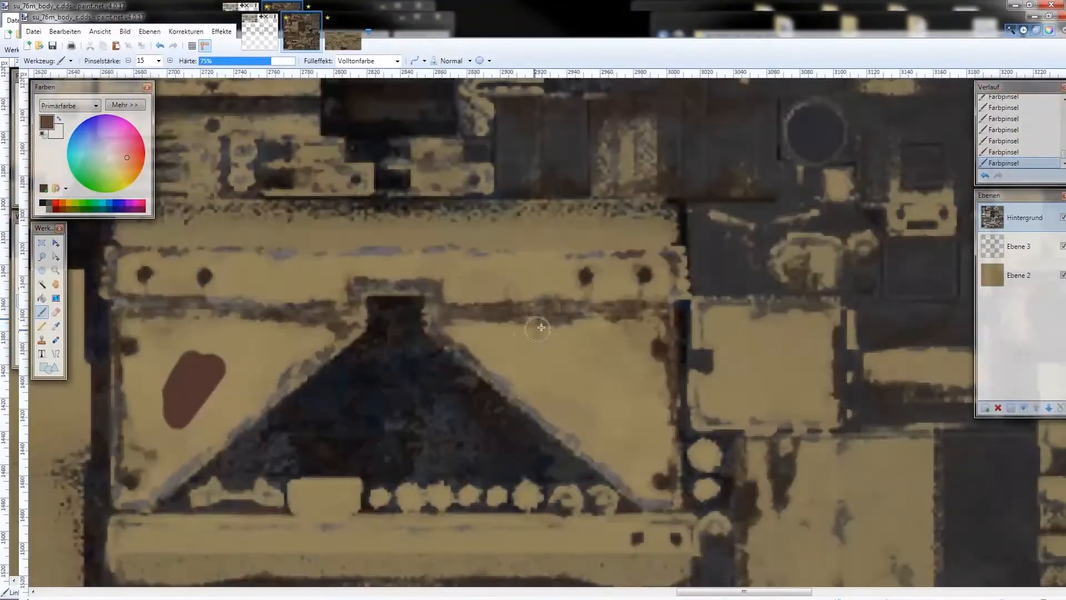
left_click_drag(556, 339, 516, 367)
scroll(604, 355, "down", 6)
key("ctrl+z")
key("ctrl+z")
On layer Ebene 3 of the body texture, paint brown spots beside the triangular cutout of that panel
scroll(603, 357, "up", 2)
left_click(1019, 246)
scroll(422, 253, "up", 6)
left_click_drag(664, 308, 634, 344)
scroll(611, 311, "down", 8)
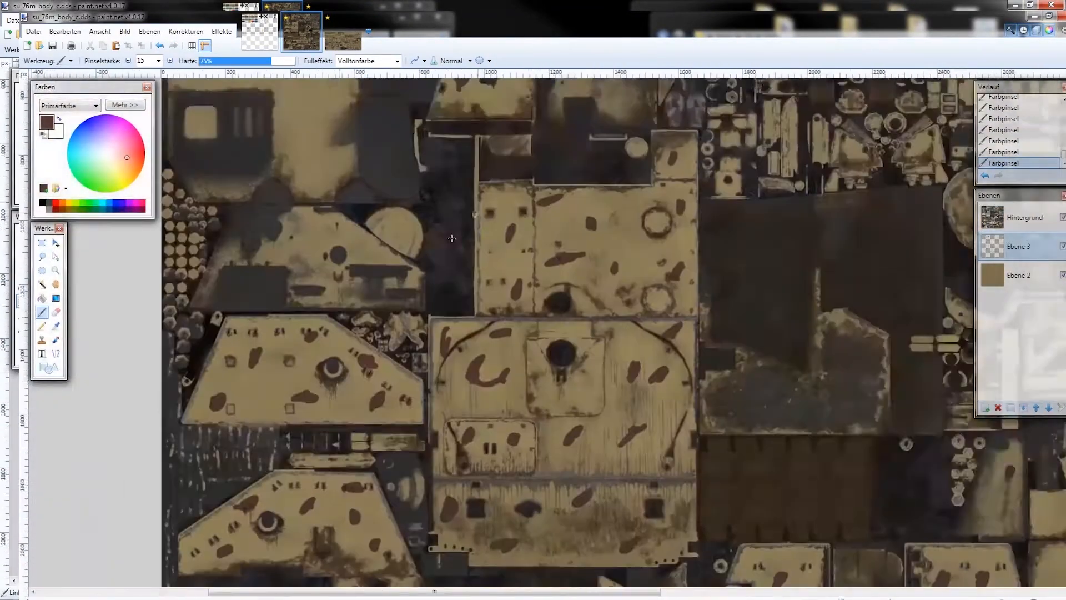
Paint brown camouflage spots on the trapezoid plate and the small plate above it in the body texture
scroll(512, 122, "up", 5)
left_click_drag(538, 354, 506, 390)
mouse_move(540, 305)
left_mouse_down()
mouse_move(523, 333)
mouse_move(527, 322)
left_mouse_up()
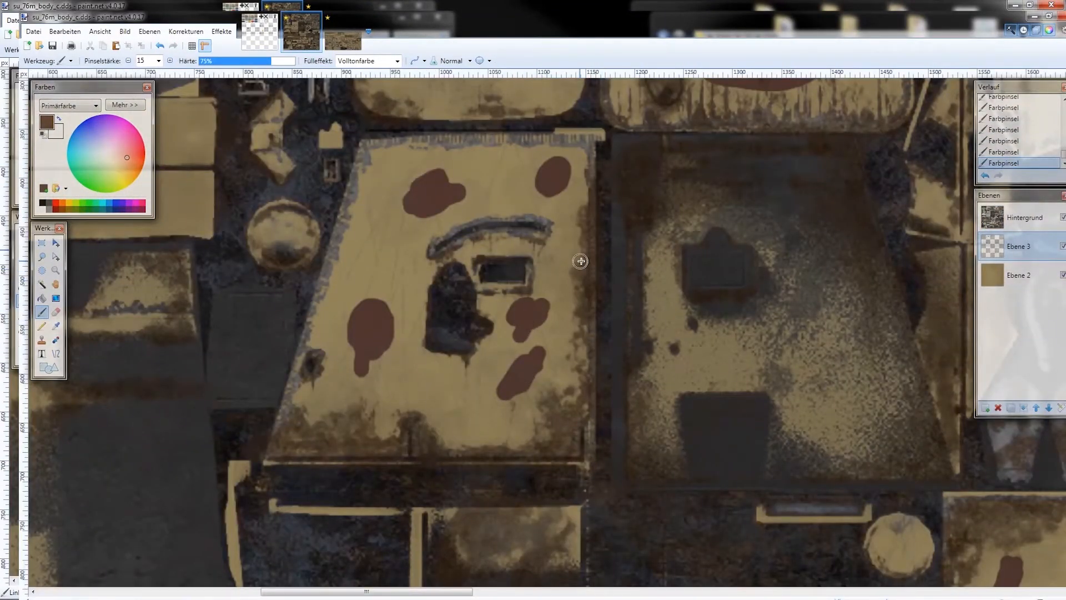
scroll(581, 262, "down", 5)
left_click_drag(658, 301, 624, 312)
scroll(643, 319, "down", 2)
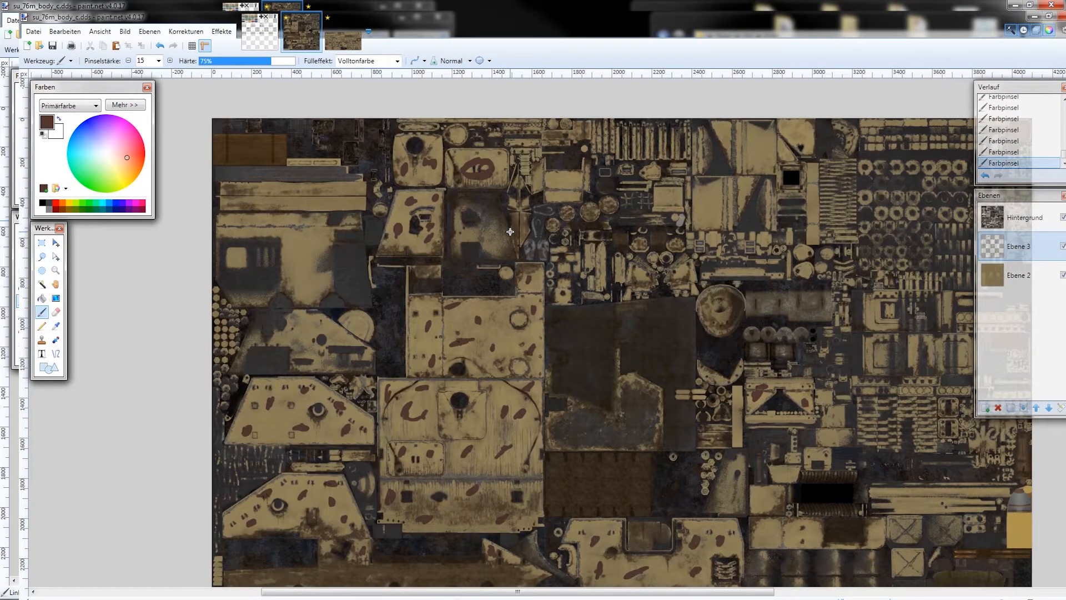
Start the Smudge effect on Ebene 3 with a soft brush of size 30, 35% pressure and 5% jitter
left_click(188, 32)
mouse_move(216, 34)
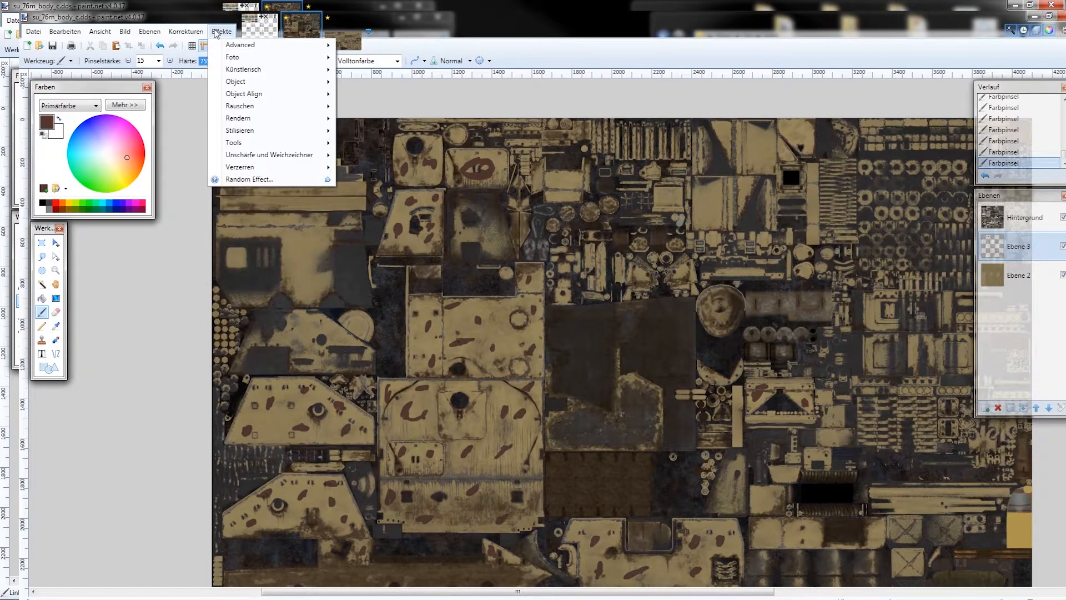
mouse_move(247, 144)
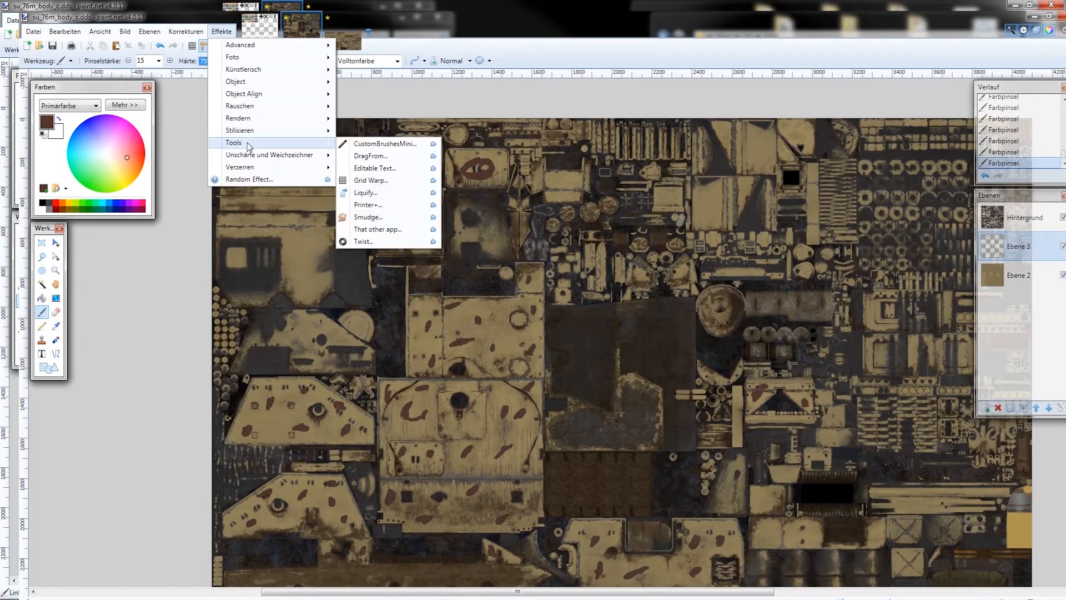
left_click(387, 221)
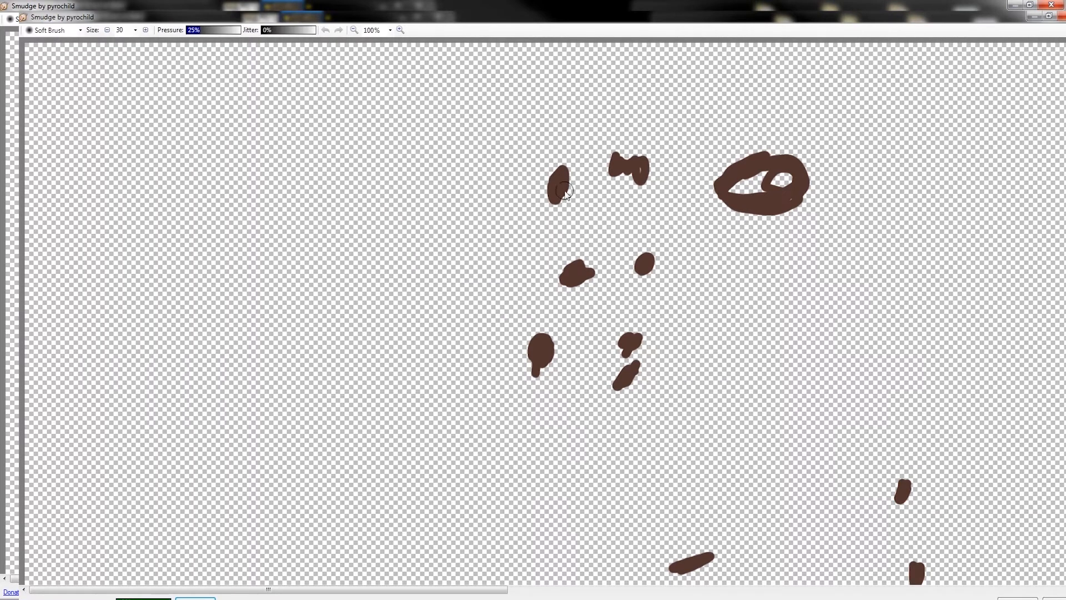
scroll(570, 170, "up", 1)
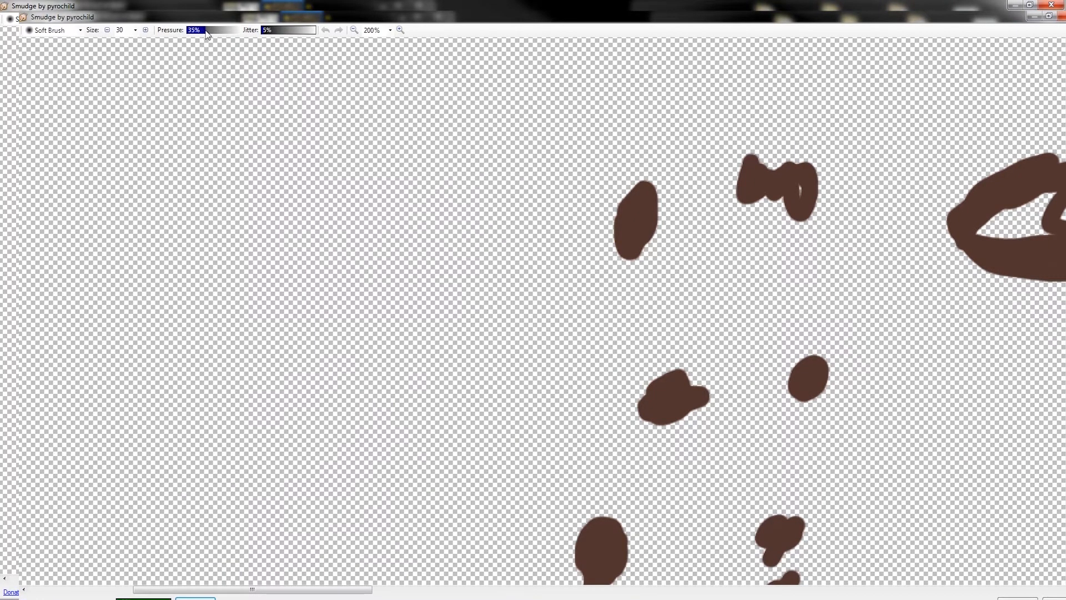
Smudge the three topmost shapes: the oval spot, the bow-tie spot and the large ring
mouse_move(636, 199)
left_mouse_down()
mouse_move(638, 232)
mouse_move(658, 216)
mouse_move(648, 212)
mouse_move(634, 238)
left_mouse_up()
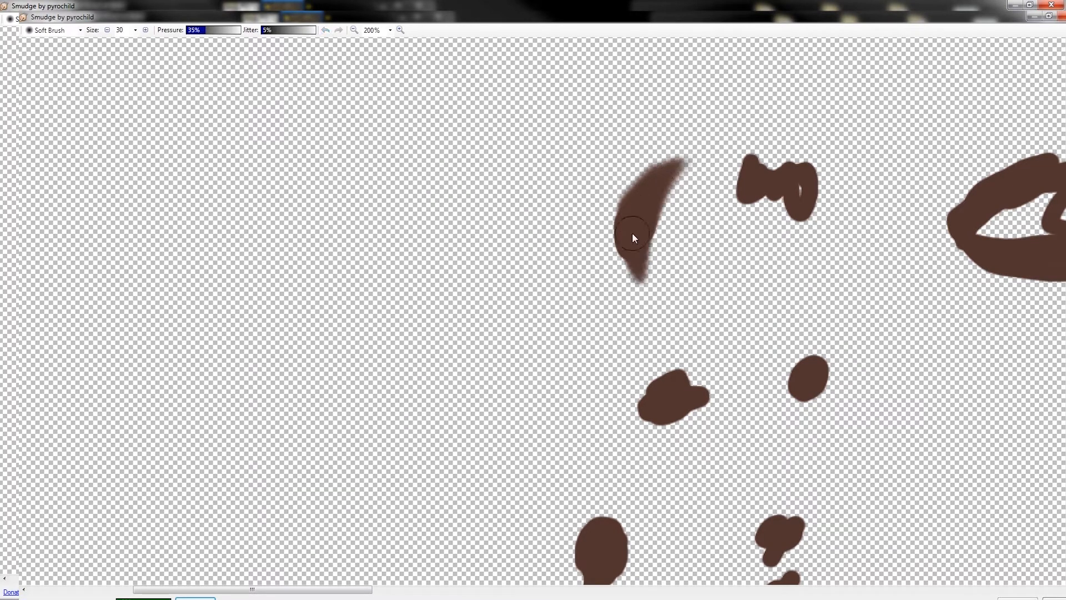
mouse_move(663, 197)
left_mouse_down()
mouse_move(635, 260)
mouse_move(655, 263)
mouse_move(683, 246)
mouse_move(678, 231)
mouse_move(637, 267)
left_mouse_up()
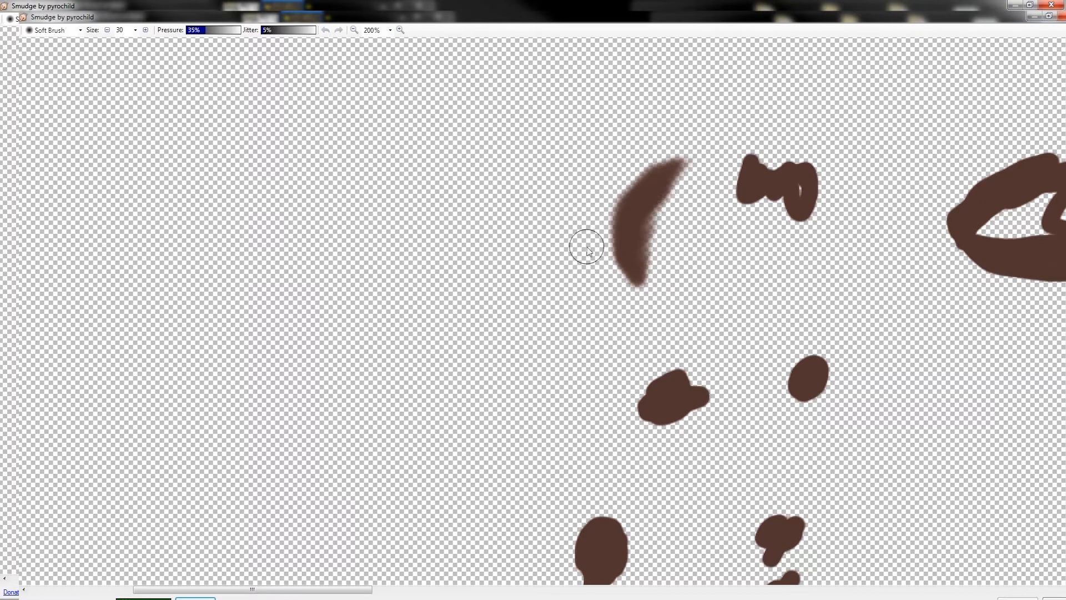
mouse_move(776, 182)
left_mouse_down()
mouse_move(816, 162)
mouse_move(774, 181)
mouse_move(817, 197)
mouse_move(826, 235)
left_mouse_up()
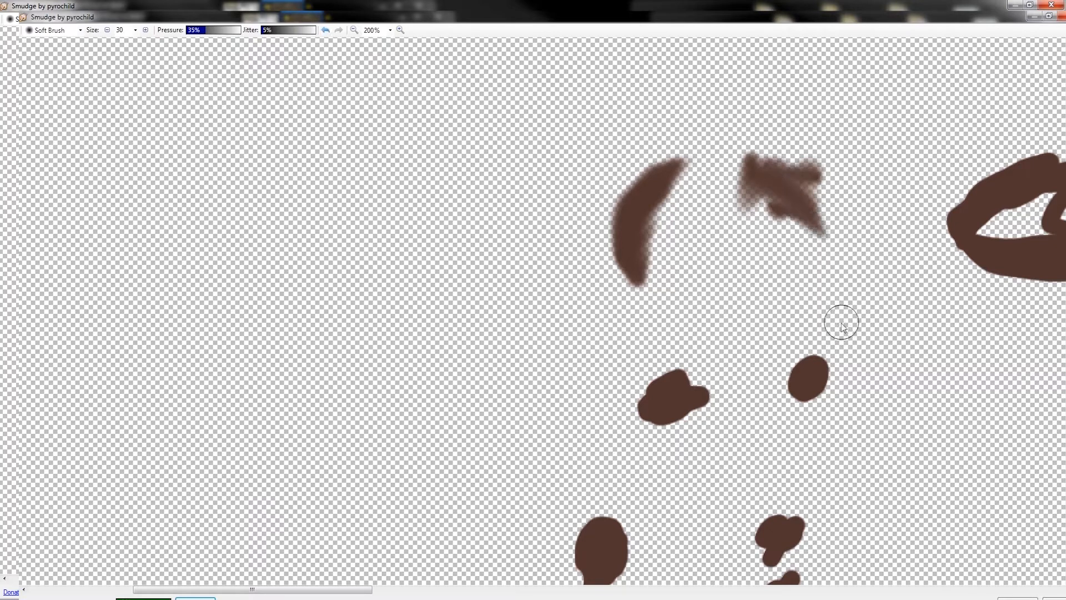
left_click_drag(309, 592, 388, 584)
mouse_move(699, 159)
left_mouse_down()
mouse_move(653, 168)
mouse_move(598, 247)
mouse_move(650, 207)
left_mouse_up()
mouse_move(685, 259)
left_mouse_down()
mouse_move(707, 249)
mouse_move(738, 262)
mouse_move(782, 246)
left_mouse_up()
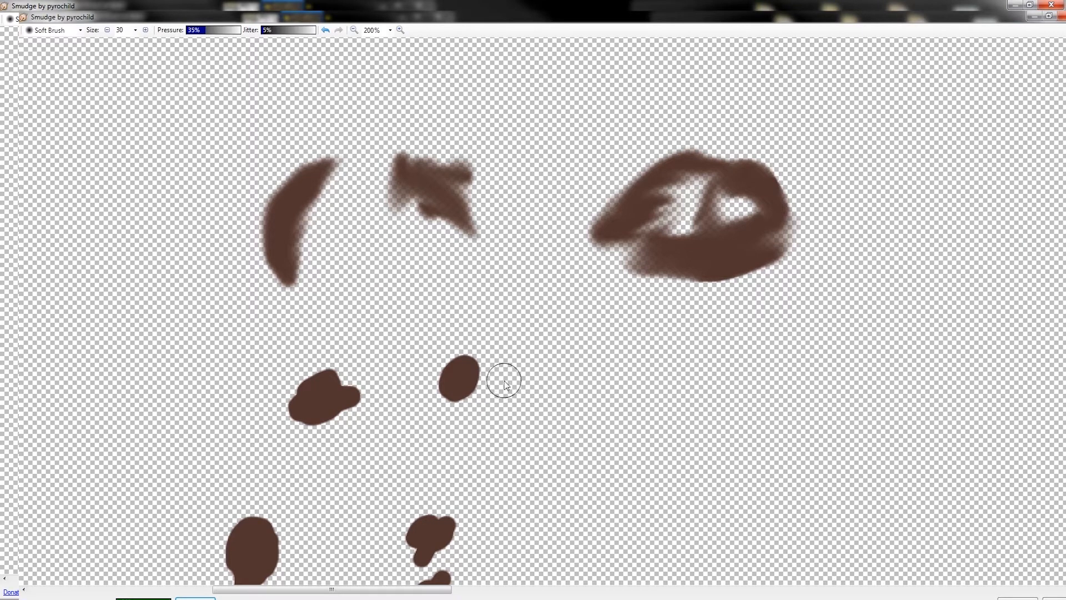
Smudge the edges of the five spots below the topmost row, pulling them into irregular streaks
scroll(483, 350, "down", 1)
left_click_drag(455, 331, 414, 363)
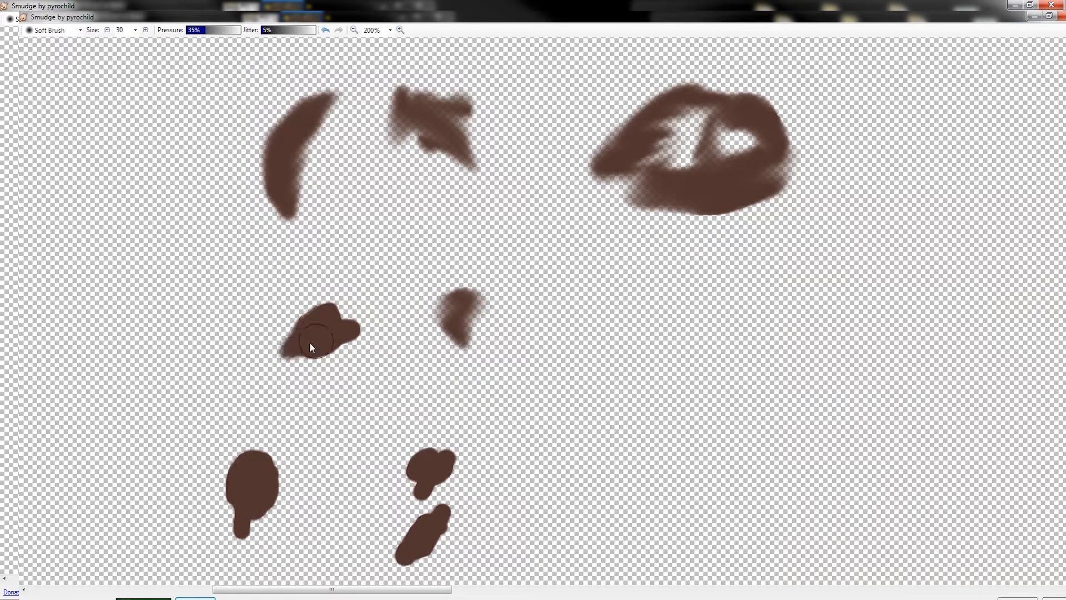
scroll(350, 321, "down", 2)
left_click_drag(266, 356, 278, 397)
left_click_drag(433, 316, 412, 361)
left_click_drag(419, 403, 447, 440)
scroll(448, 440, "down", 4)
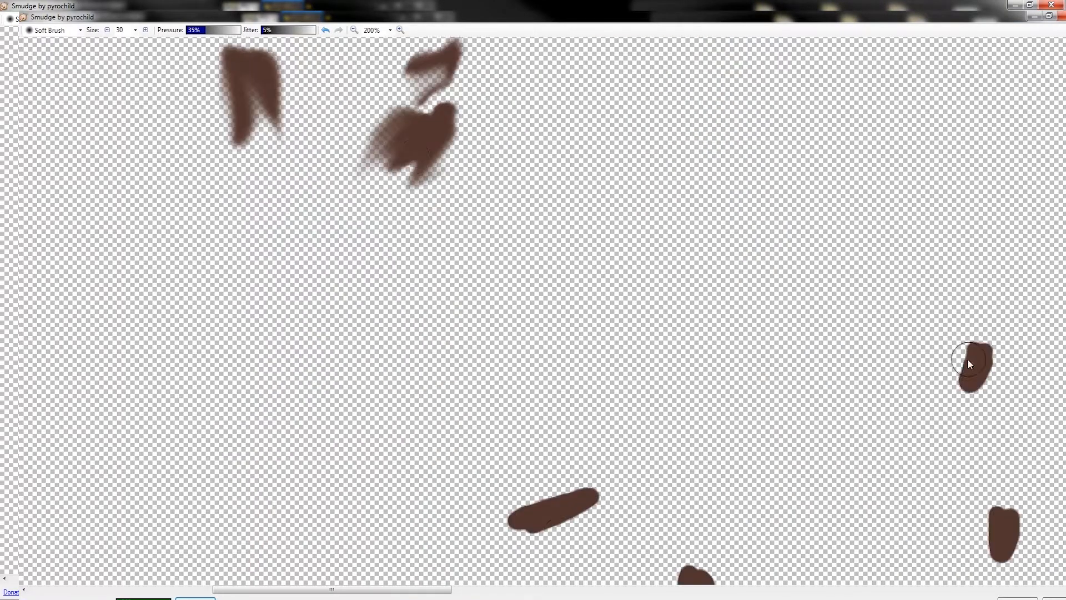
Smudge the elongated and small spots of the upper deck plate into soft tapered streaks
left_click_drag(968, 358, 962, 397)
scroll(964, 377, "down", 4)
left_click_drag(517, 247, 622, 216)
left_click_drag(558, 264, 636, 247)
scroll(556, 250, "down", 2)
left_click_drag(422, 217, 450, 168)
left_click_drag(578, 314, 532, 336)
left_click_drag(697, 194, 695, 236)
scroll(514, 364, "down", 2)
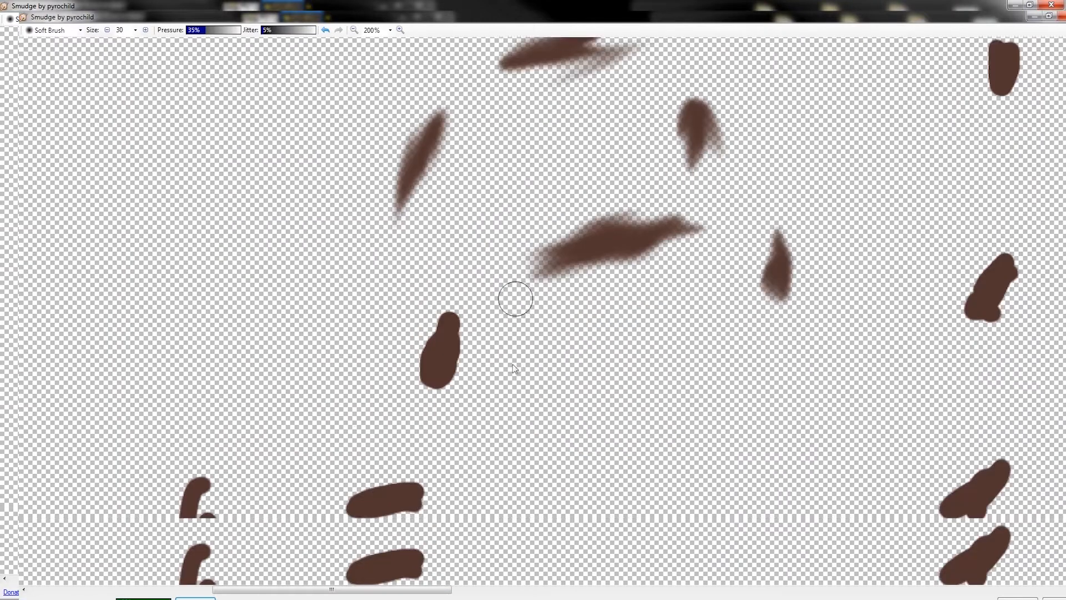
Smudge the large C-shaped spot and the spots directly above and beside it
left_click_drag(442, 283, 458, 236)
scroll(422, 328, "down", 1)
left_click_drag(384, 363, 436, 351)
mouse_move(201, 395)
left_mouse_down()
mouse_move(211, 416)
mouse_move(171, 417)
left_mouse_up()
scroll(258, 444, "down", 2)
left_click_drag(311, 336, 257, 411)
left_click_drag(317, 403, 361, 424)
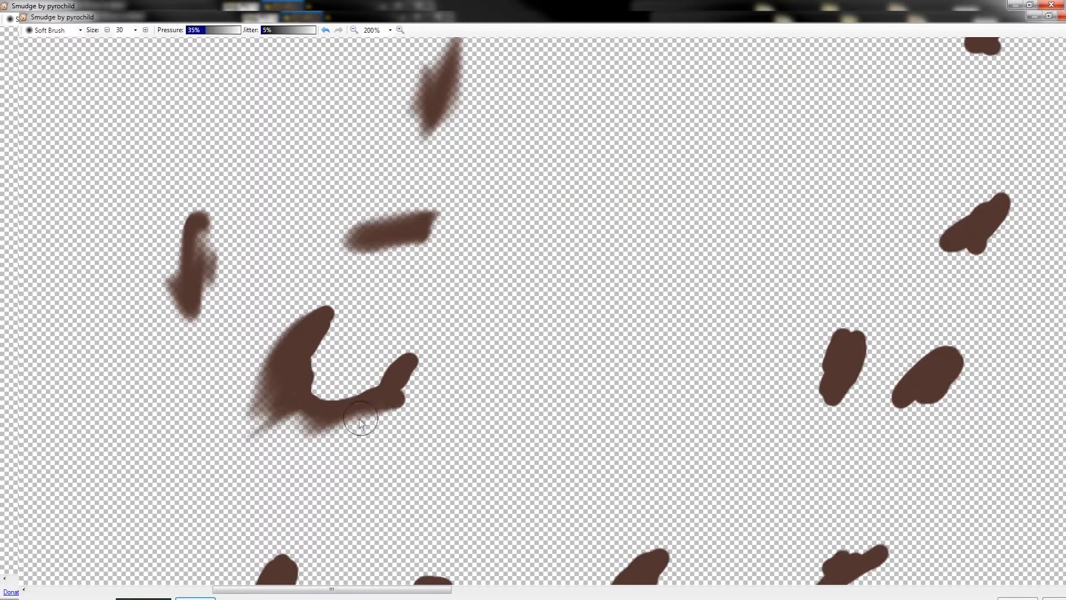
left_click_drag(398, 380, 442, 343)
scroll(334, 355, "down", 2)
Smudge the row of spots below the C-shaped one and the spots on the front plate's right side
left_click_drag(281, 445, 315, 400)
left_click_drag(431, 467, 400, 484)
left_click_drag(617, 466, 564, 495)
scroll(564, 495, "up", 1)
left_click_drag(332, 590, 404, 589)
left_click_drag(527, 295, 502, 341)
left_click_drag(667, 158, 611, 191)
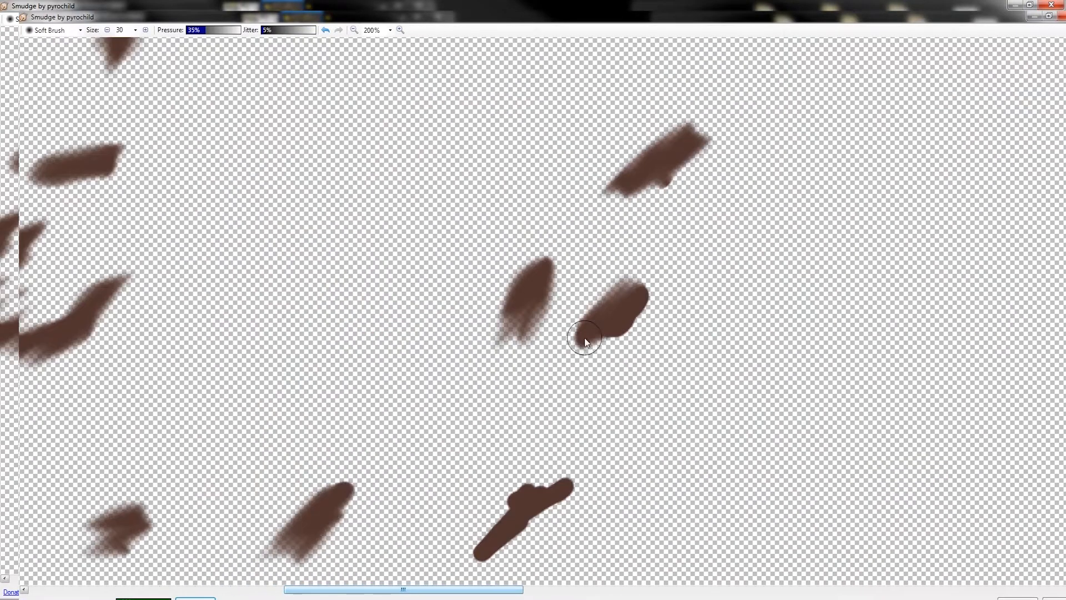
Smudge the larger spots on the lower front plate beneath that row
scroll(511, 389, "down", 5)
scroll(490, 400, "down", 6)
mouse_move(372, 381)
left_mouse_down()
mouse_move(400, 355)
mouse_move(487, 389)
left_mouse_up()
left_click_drag(404, 589, 305, 590)
scroll(371, 439, "up", 2)
left_click_drag(322, 186, 305, 230)
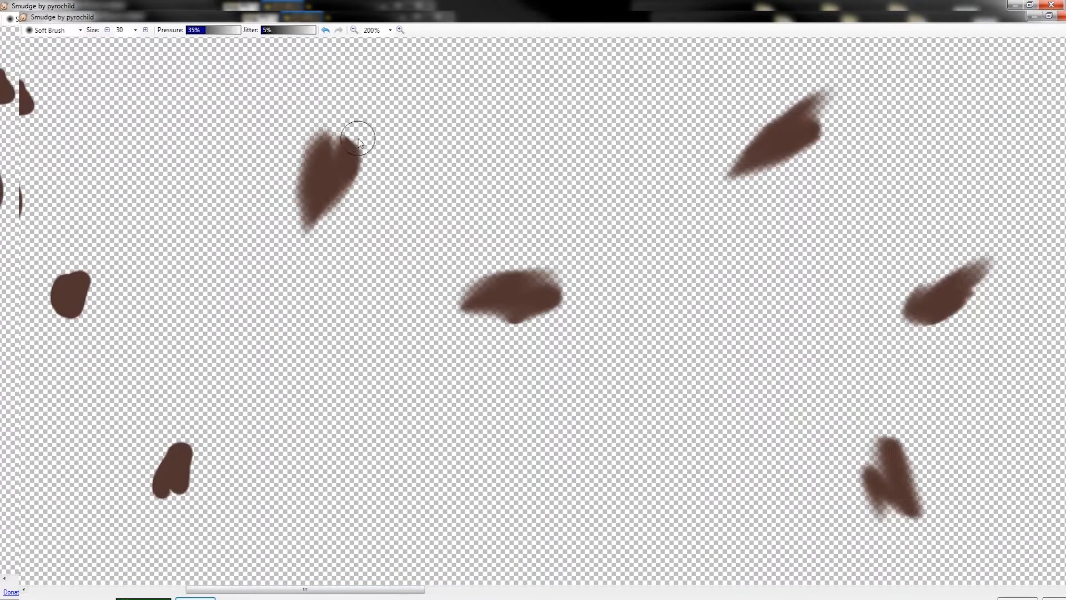
Smudge the spots of the lower side-plate cluster to the left of the front plate
left_click_drag(305, 590, 225, 590)
left_click_drag(429, 290, 445, 255)
left_click_drag(531, 458, 541, 427)
scroll(500, 400, "up", 1)
left_click_drag(356, 256, 351, 215)
left_click_drag(334, 171, 290, 171)
left_click_drag(225, 590, 148, 589)
left_click_drag(250, 384, 215, 408)
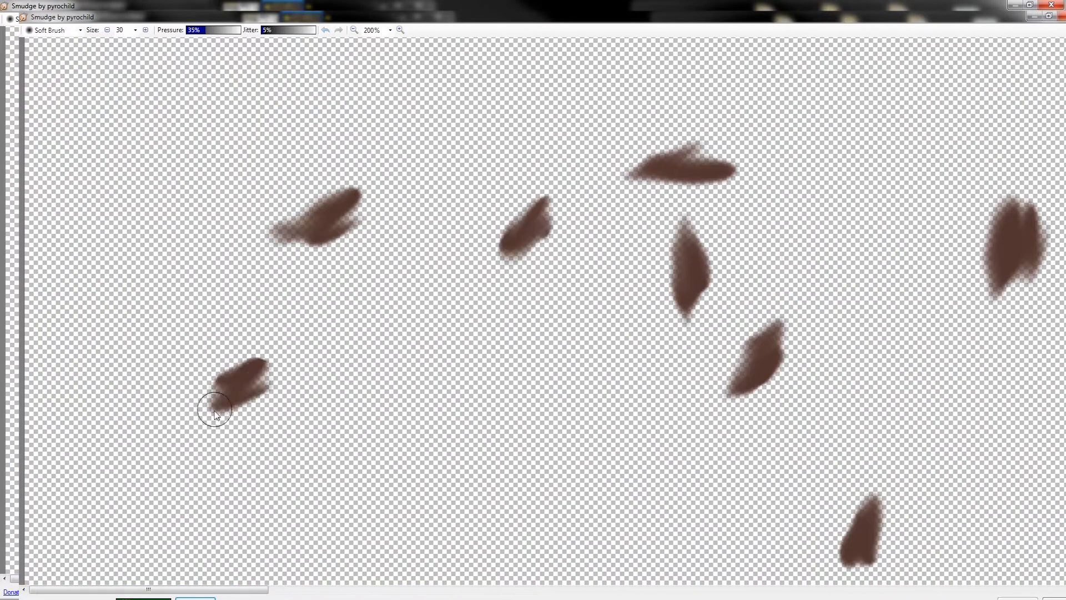
Smudge the short row of spots beneath the side-plate cluster into diagonal streaks
scroll(249, 394, "down", 9)
left_click_drag(561, 285, 634, 234)
left_click_drag(794, 294, 866, 236)
left_click_drag(222, 590, 400, 590)
left_click_drag(294, 328, 358, 313)
scroll(778, 369, "down", 4)
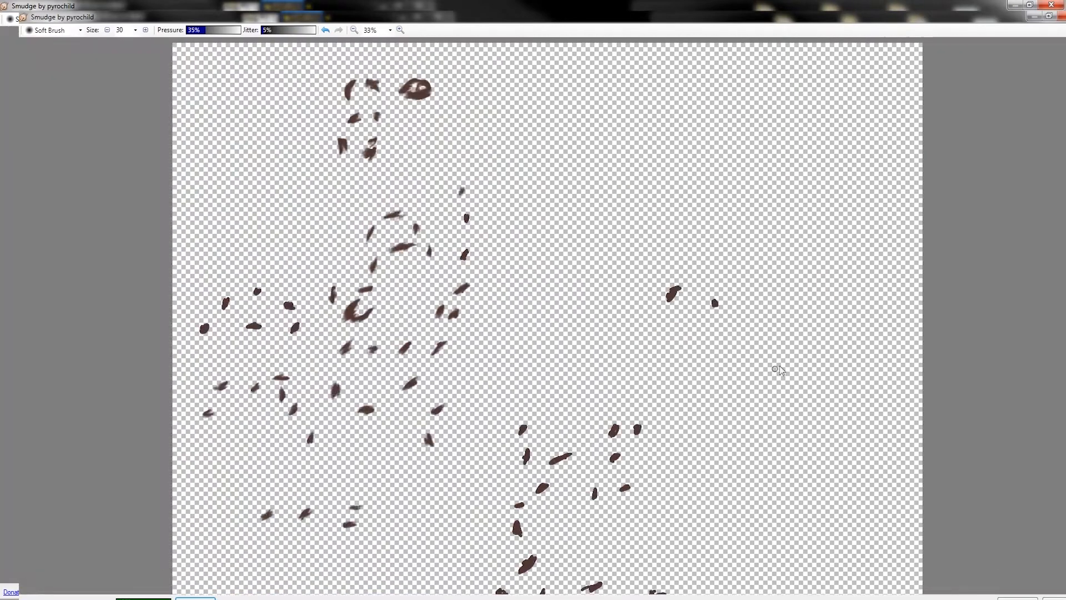
Smudge the large isolated spot beside the triangular cutout and the first three spots of the lower central cluster
scroll(689, 295, "up", 5)
left_click_drag(533, 372, 454, 452)
scroll(454, 452, "down", 2)
scroll(857, 355, "down", 9)
left_click_drag(550, 590, 562, 590)
left_click_drag(388, 255, 421, 214)
left_click_drag(405, 377, 413, 308)
left_click_drag(549, 375, 512, 402)
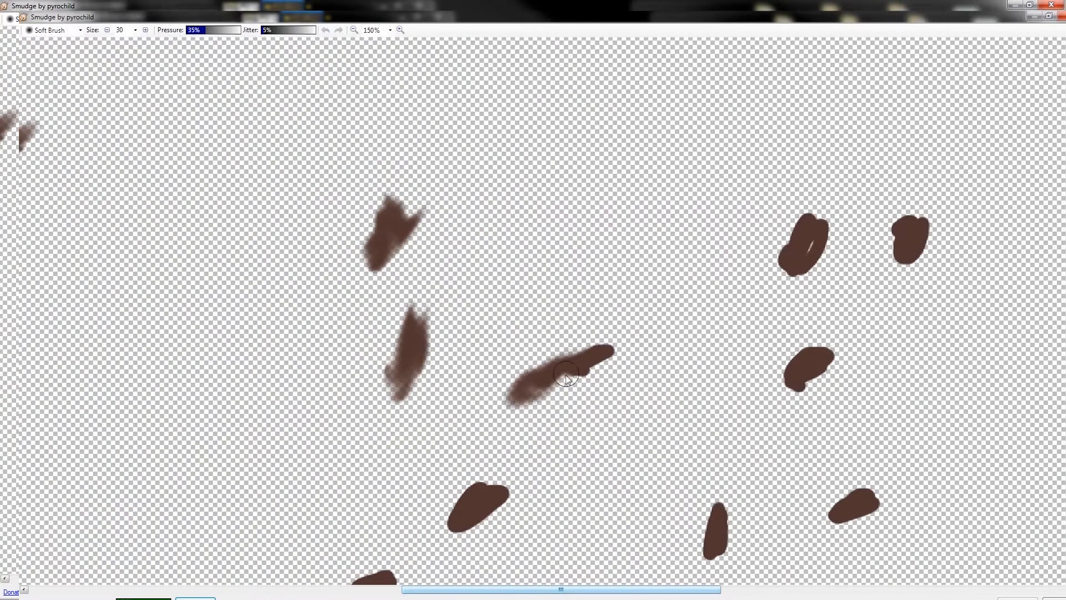
left_click_drag(583, 361, 622, 337)
Smudge the spots on the right half of the lower central cluster, including the one with a hole
left_click_drag(795, 264, 751, 288)
left_click_drag(816, 230, 856, 223)
left_click_drag(811, 261, 840, 297)
left_click_drag(914, 233, 890, 280)
scroll(894, 289, "down", 3)
left_click_drag(800, 170, 743, 196)
left_click_drag(716, 325, 718, 299)
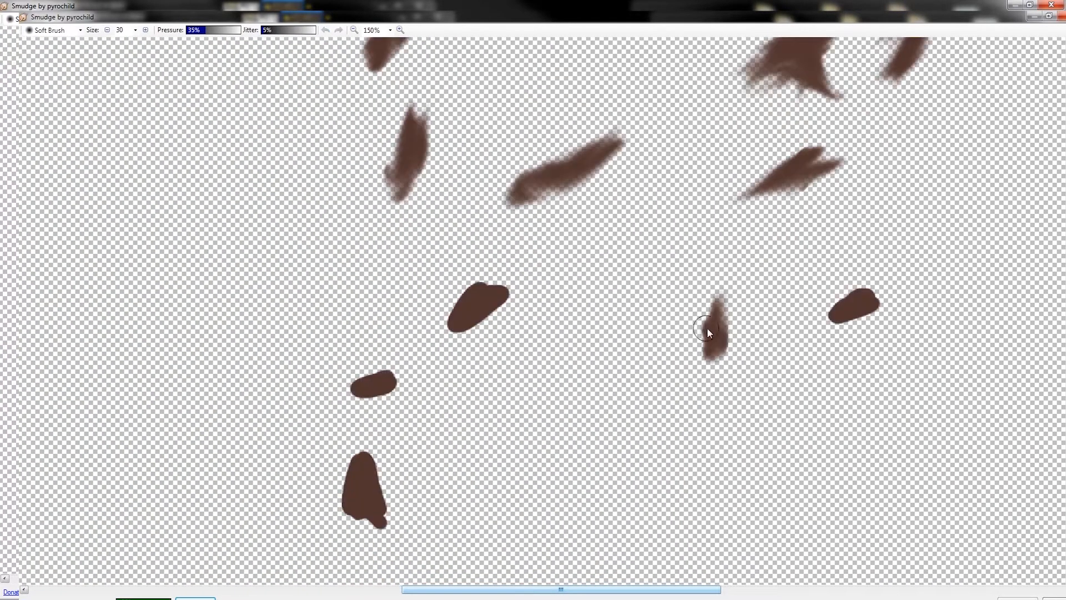
Smudge the remaining spots along the lower central cluster's right and left sides, continuing down to the next rows
left_click_drag(853, 307, 809, 327)
left_click_drag(480, 305, 521, 285)
left_click_drag(384, 378, 412, 373)
scroll(383, 378, "down", 5)
left_click_drag(416, 303, 393, 316)
scroll(399, 316, "down", 2)
left_click_drag(475, 321, 471, 352)
scroll(472, 352, "down", 1)
left_click_drag(482, 253, 446, 253)
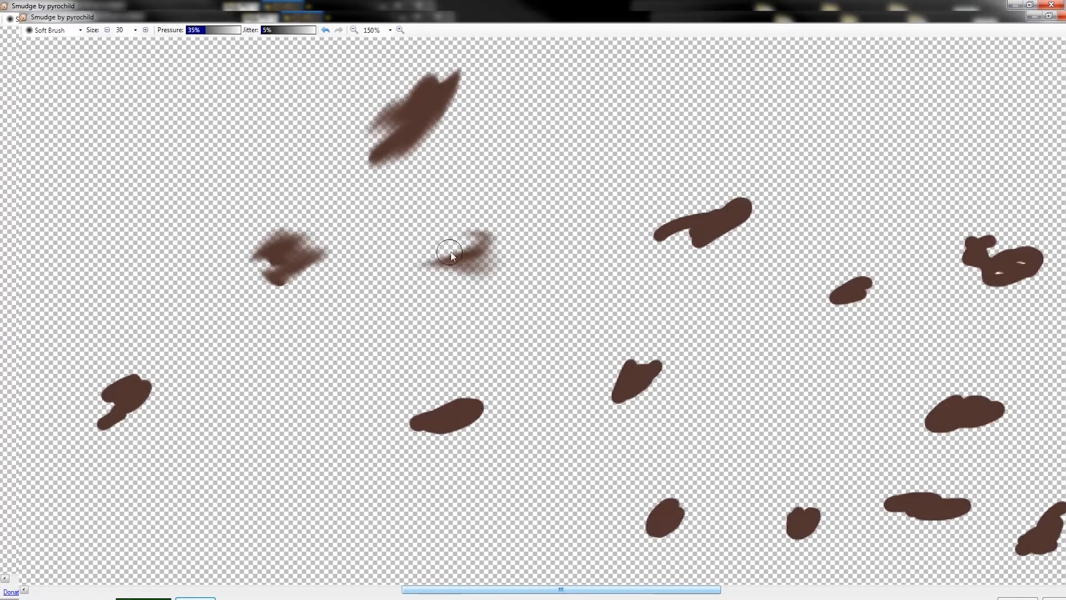
Smudge the forked spot and the four spots around and below it in the bottom cluster
left_click_drag(692, 236, 662, 260)
left_click_drag(736, 211, 769, 192)
left_click_drag(850, 293, 807, 305)
left_click_drag(633, 386, 575, 406)
left_click_drag(445, 417, 394, 423)
left_click_drag(119, 408, 89, 436)
scroll(119, 400, "down", 2)
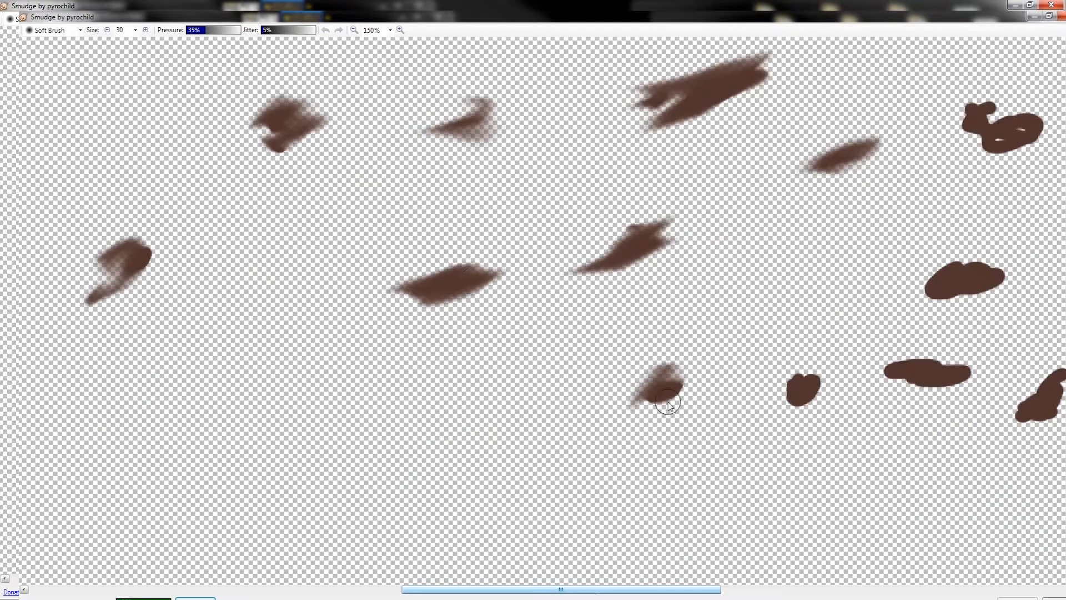
Smudge the bottom row of spots and the two larger blotches above its right end
left_click_drag(660, 384, 605, 378)
left_click_drag(800, 386, 692, 431)
scroll(961, 360, "right", 5)
left_click_drag(616, 289, 717, 255)
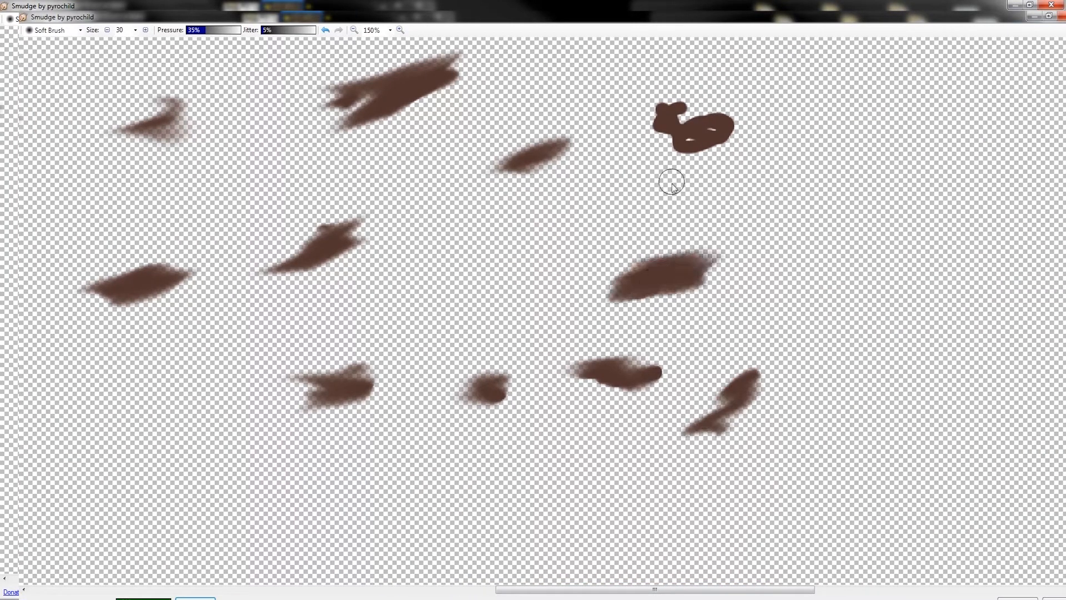
left_click_drag(683, 133, 628, 113)
scroll(592, 153, "down", 5)
scroll(776, 525, "up", 2)
scroll(944, 521, "up", 4)
Smudge the far-right group of spots and apply the effect to Ebene 3
left_click_drag(764, 280, 691, 344)
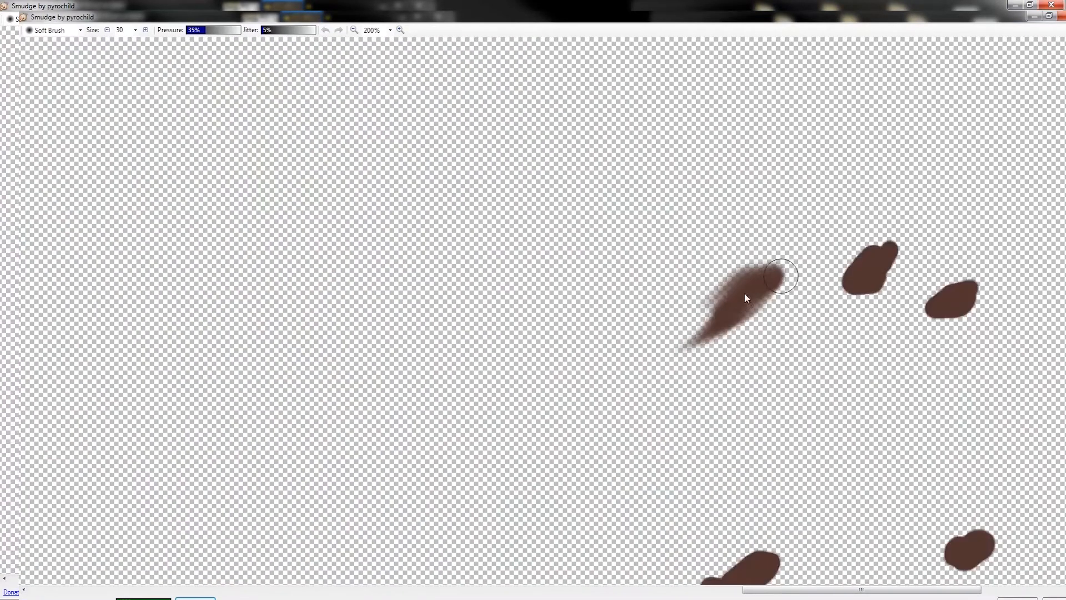
left_click_drag(869, 267, 831, 286)
left_click_drag(950, 297, 982, 280)
scroll(955, 289, "down", 3)
mouse_move(968, 351)
left_mouse_down()
mouse_move(934, 358)
mouse_move(960, 351)
left_mouse_up()
left_click_drag(755, 377, 808, 343)
scroll(809, 343, "down", 6)
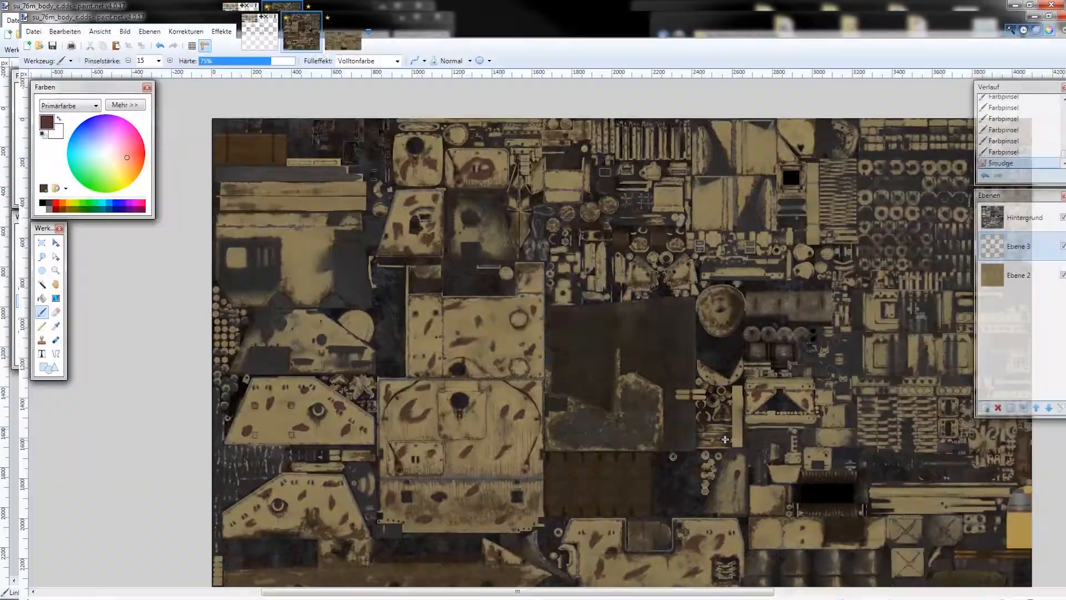
Merge the body texture's layers into one, invert its alpha and save su_76m_body_c.dds
scroll(611, 333, "down", 3)
left_click(186, 31)
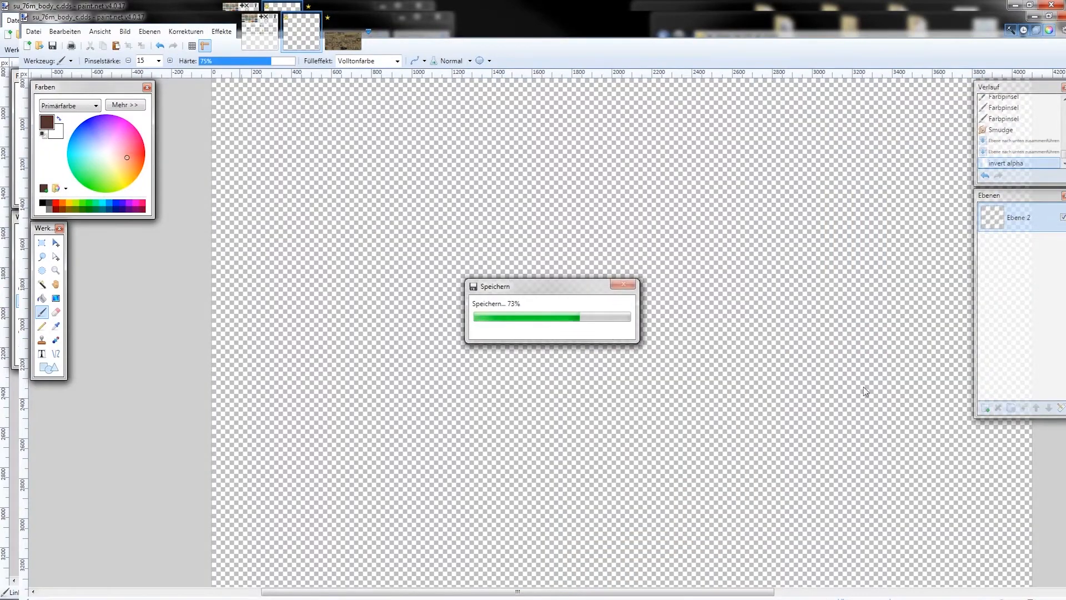
Switch to War Thunder, leave the customization view and examine the smudged camouflage on the SU-76M's front hull and superstructure
left_click(342, 592)
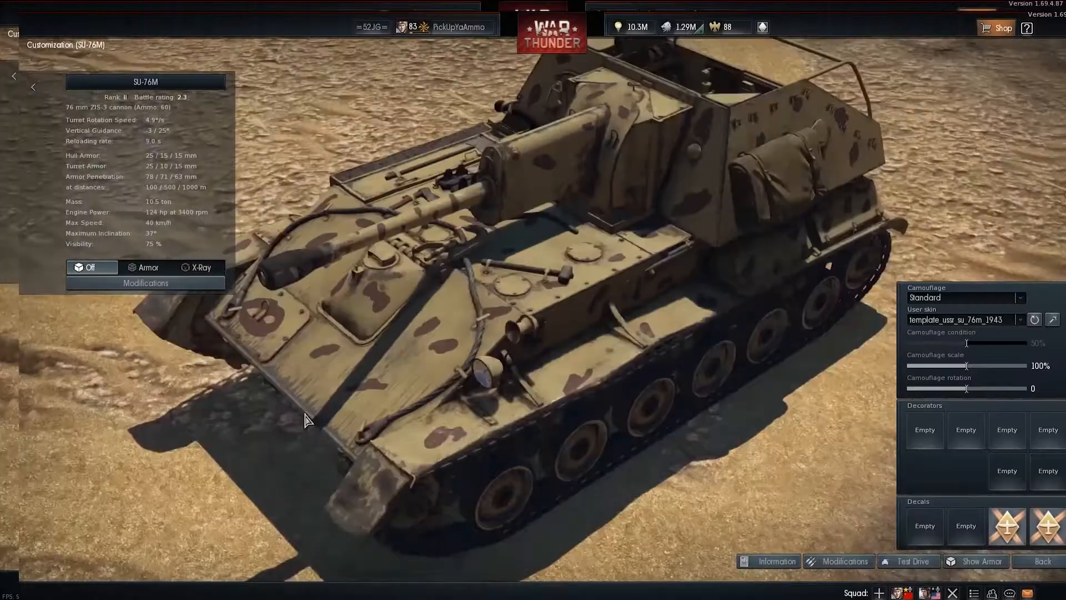
key("Escape")
left_click_drag(471, 466, 683, 298)
left_click_drag(632, 266, 711, 332)
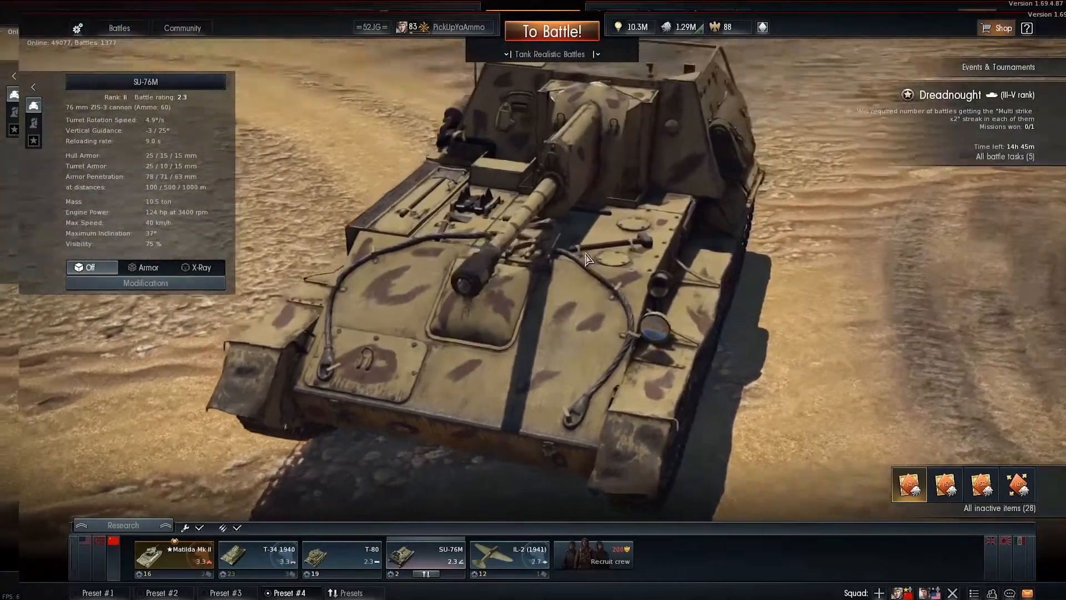
left_click_drag(588, 259, 619, 333)
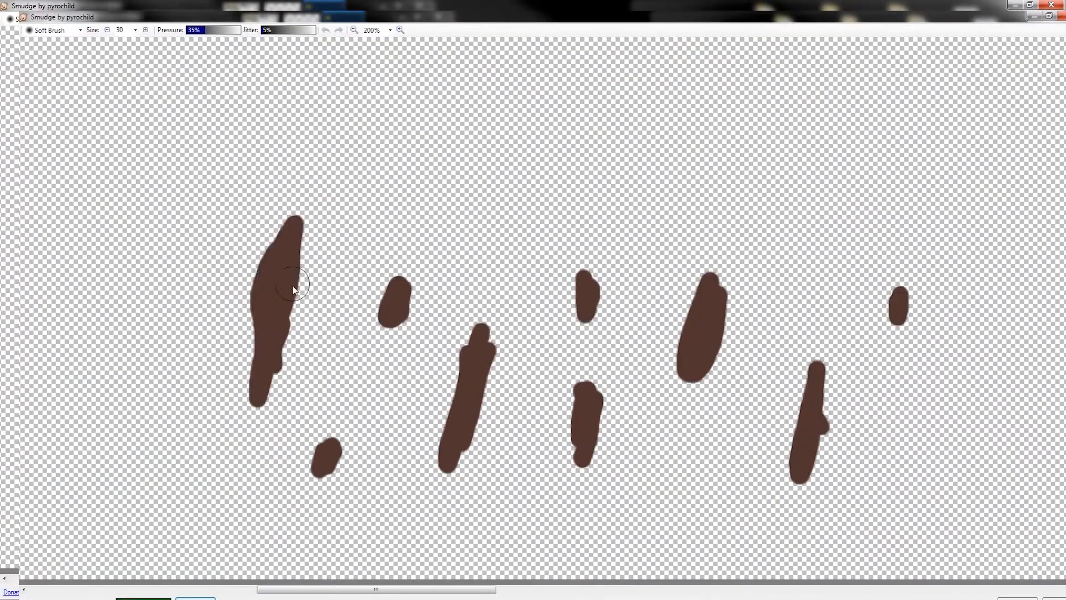
Smudge the cluster of upright brown camouflage spots on the spot layer with the soft brush at size 30
left_click_drag(326, 452, 330, 489)
left_click_drag(478, 338, 471, 381)
left_click_drag(586, 277, 590, 440)
left_click_drag(706, 278, 715, 453)
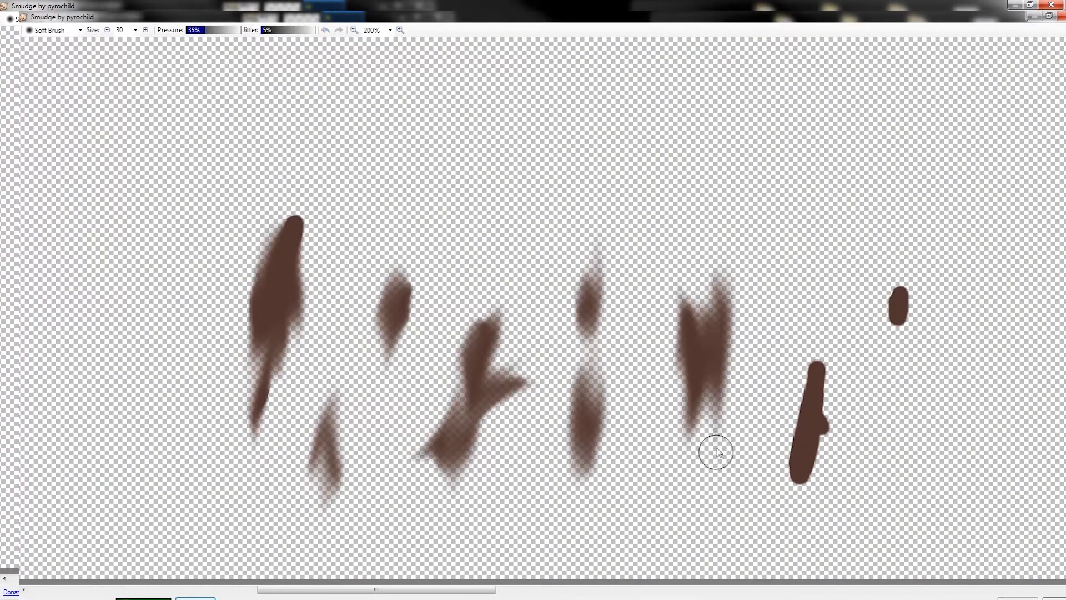
left_click_drag(816, 377, 806, 439)
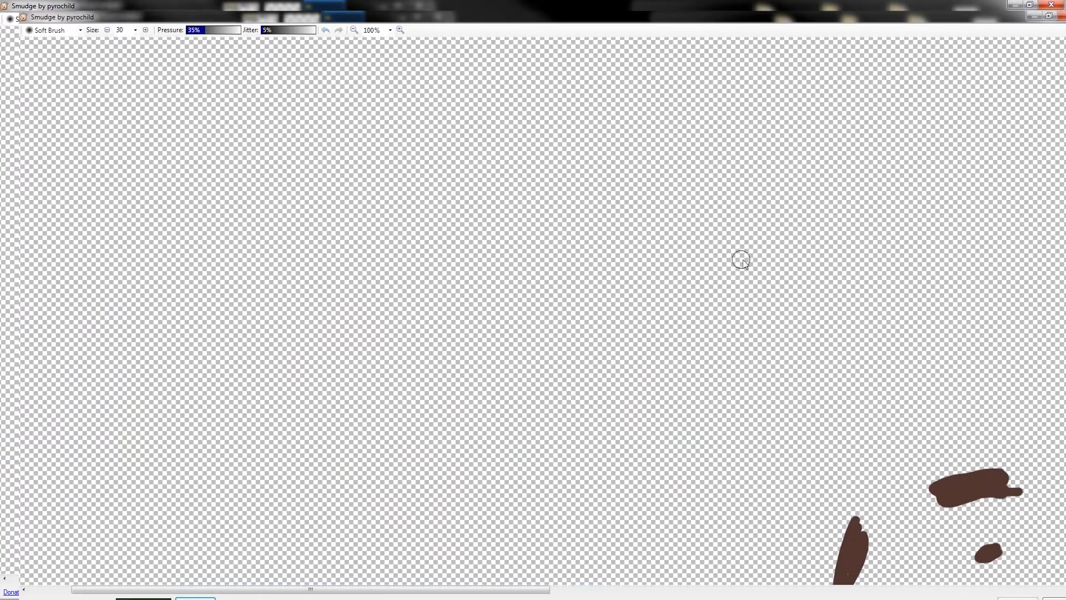
Smudge the edges of the next brown spots, up and to the right of the first cluster, into tapered strokes
key("ctrl+minus")
left_click_drag(612, 348, 617, 325)
left_click_drag(767, 281, 705, 290)
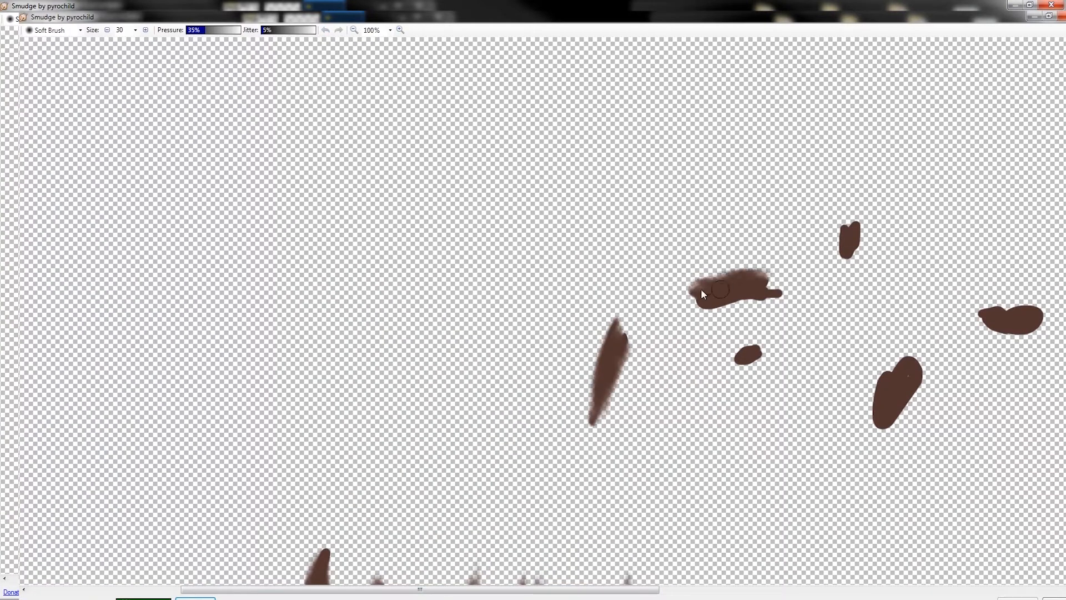
left_click_drag(841, 261, 856, 232)
left_click_drag(891, 384, 882, 432)
left_click_drag(749, 356, 769, 350)
Smudge the ends of the brown spots farther right on the spot layer
left_click_drag(420, 590, 538, 590)
left_click_drag(750, 318, 735, 312)
left_click_drag(538, 589, 643, 590)
left_click_drag(791, 358, 812, 340)
mouse_move(931, 367)
left_mouse_down()
mouse_move(909, 368)
mouse_move(958, 358)
left_mouse_up()
Smudge the lower group of brown spots below that row, including the tall upright one at its right end
scroll(938, 362, "down", 2)
mouse_move(631, 358)
left_mouse_down()
mouse_move(624, 376)
mouse_move(651, 368)
left_mouse_up()
scroll(711, 383, "down", 1)
mouse_move(765, 388)
left_mouse_down()
mouse_move(760, 446)
mouse_move(739, 443)
left_mouse_up()
mouse_move(791, 502)
left_mouse_down()
mouse_move(806, 535)
mouse_move(774, 543)
left_mouse_up()
left_click_drag(883, 531, 905, 539)
mouse_move(1010, 430)
left_mouse_down()
mouse_move(978, 480)
mouse_move(989, 464)
left_mouse_up()
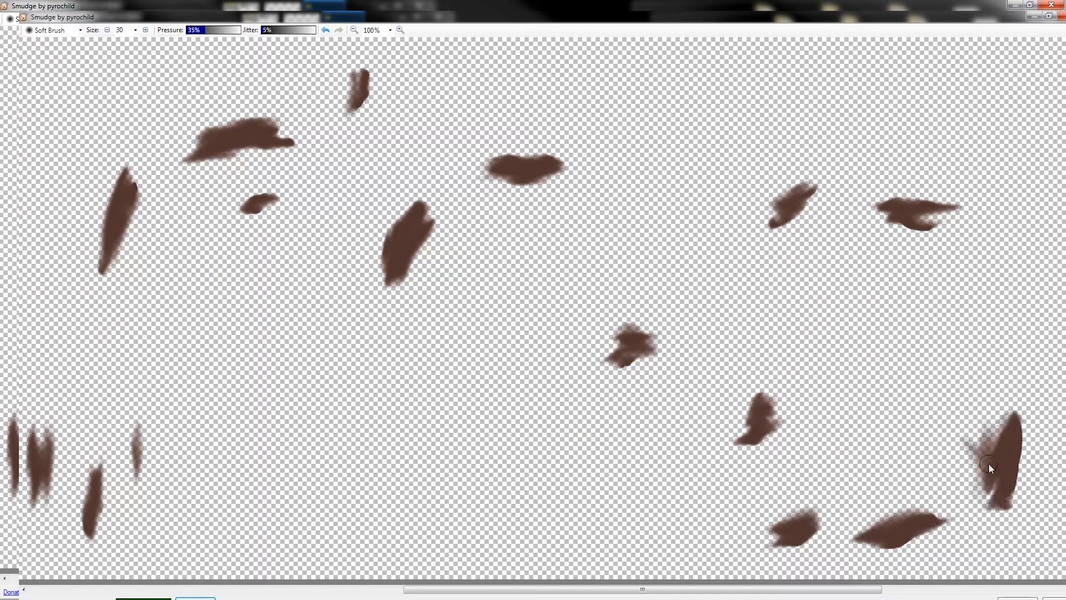
Smudge the remaining unblended brown spots across the rest of the spot layer and apply the Smudge effect
scroll(669, 422, "down", 5)
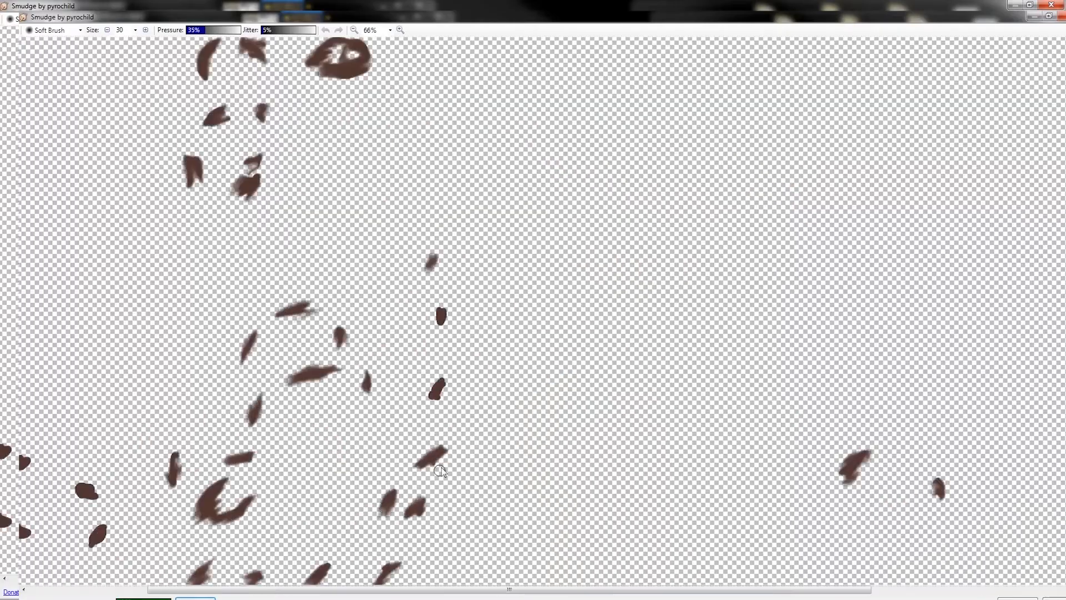
scroll(441, 469, "up", 3)
scroll(127, 431, "left", 3)
left_click_drag(184, 359, 152, 398)
mouse_move(261, 247)
left_mouse_down()
mouse_move(202, 257)
mouse_move(222, 269)
left_mouse_up()
mouse_move(411, 200)
left_mouse_down()
mouse_move(373, 198)
mouse_move(483, 201)
left_mouse_up()
mouse_move(578, 266)
left_mouse_down()
mouse_move(508, 261)
mouse_move(591, 275)
left_mouse_up()
left_click_drag(427, 361, 334, 361)
left_click_drag(597, 355, 542, 383)
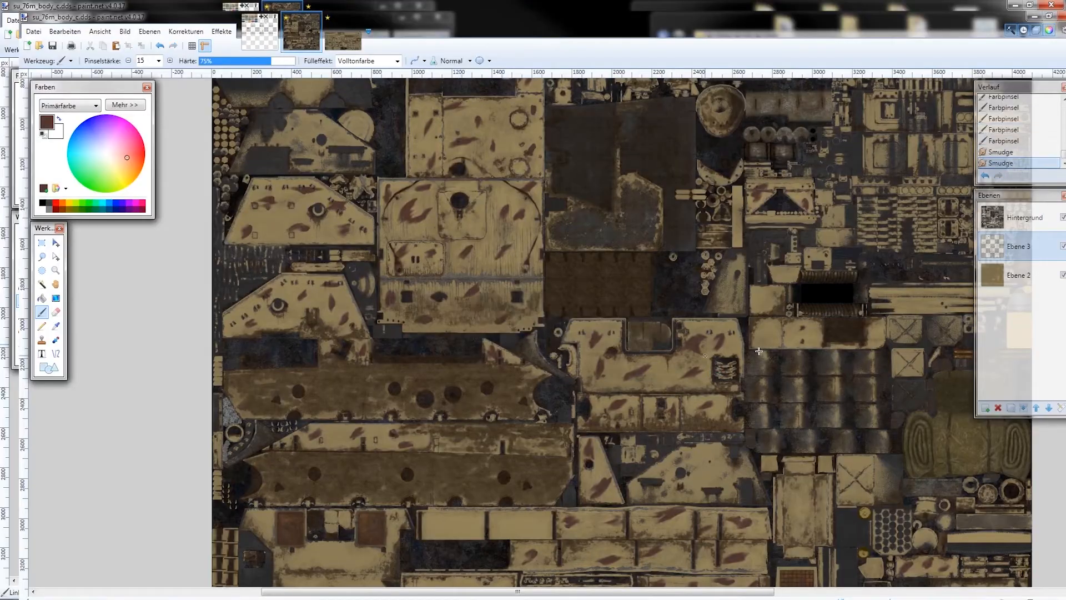
Merge the Hintergrund and Ebene 3 layers down into Ebene 2 in both the SU-76M body and gun textures
left_click(1030, 217)
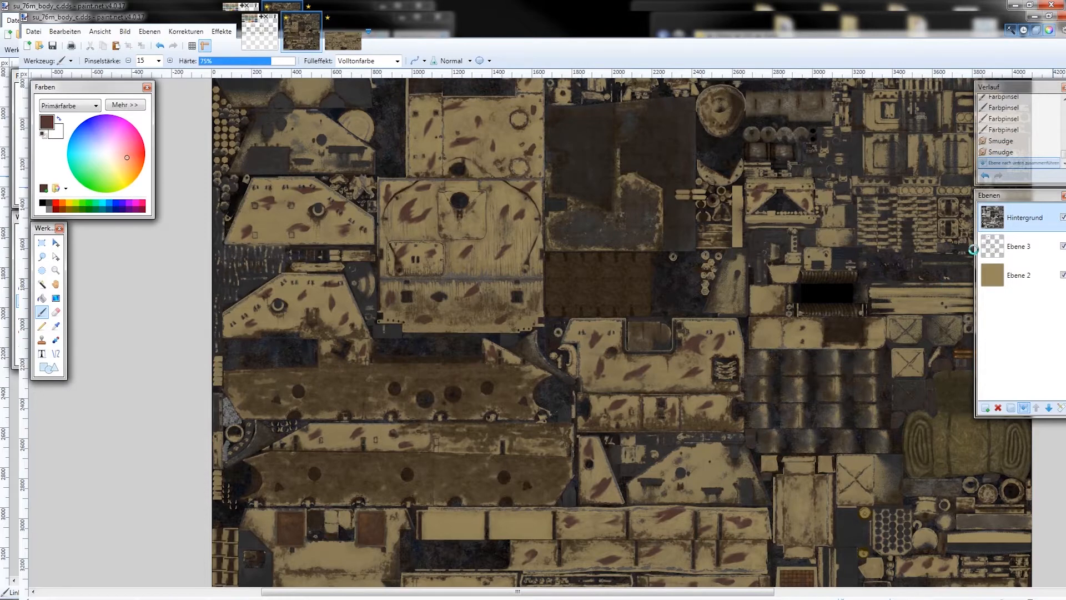
key("ctrl+Tab")
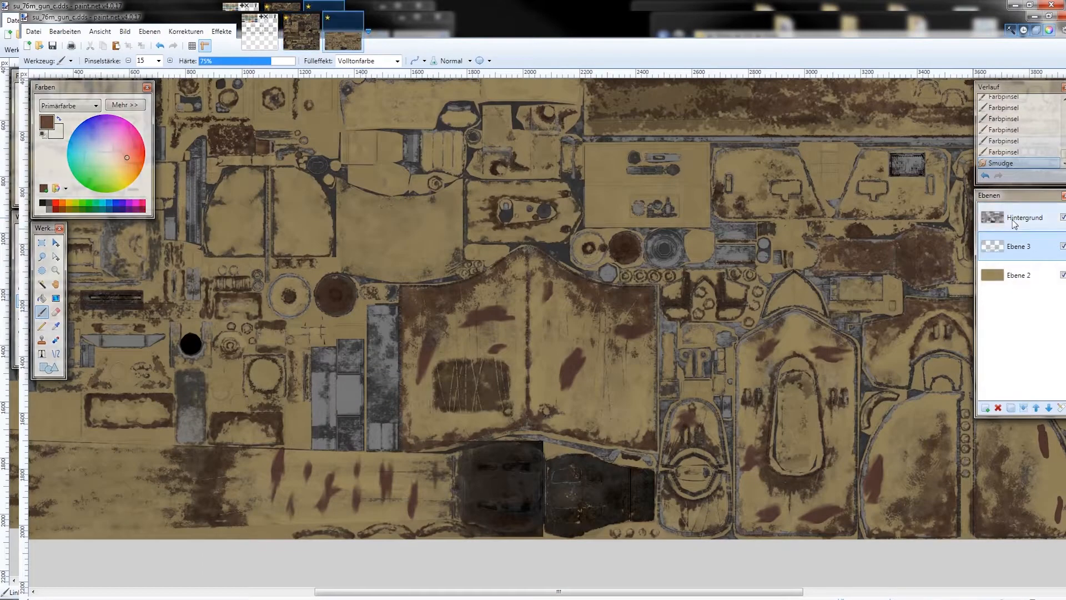
left_click(1017, 222)
left_click(1022, 408)
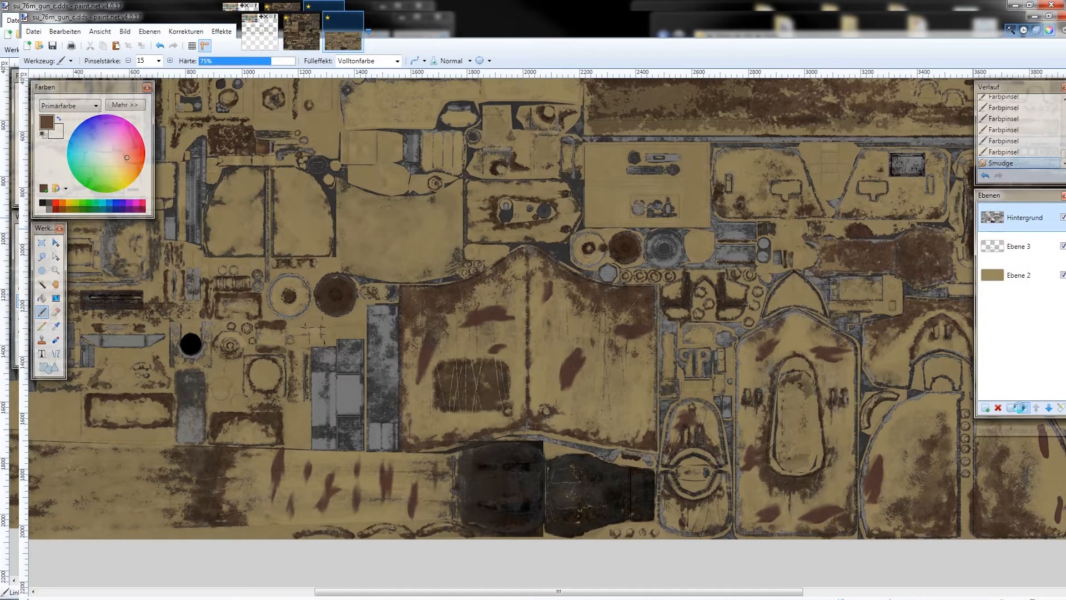
left_click(1020, 409)
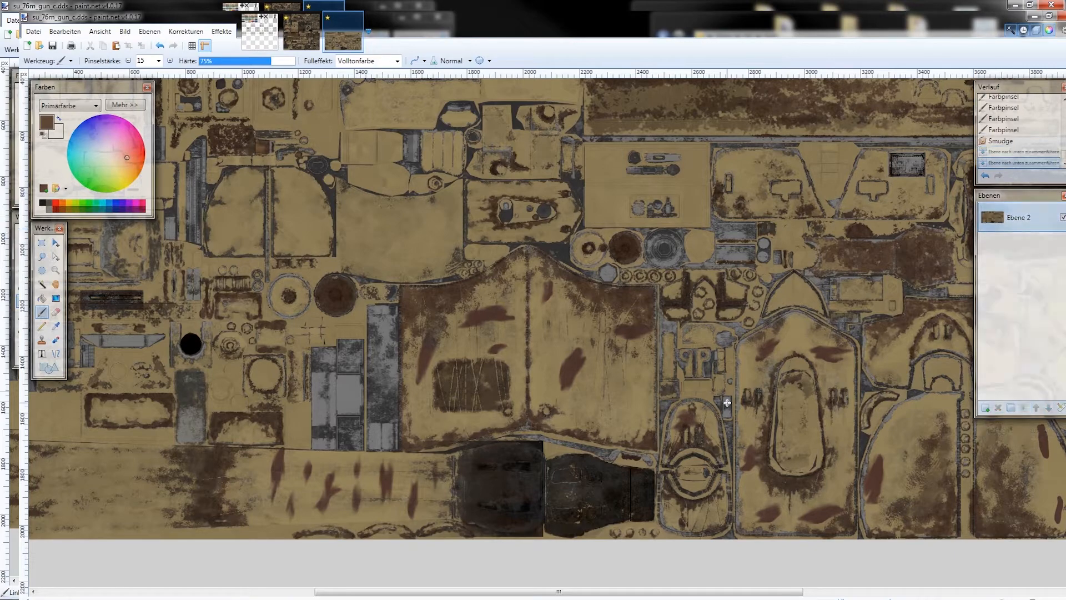
Apply the invert alpha adjustment to the merged layer of the gun texture and of the body texture
left_click(186, 31)
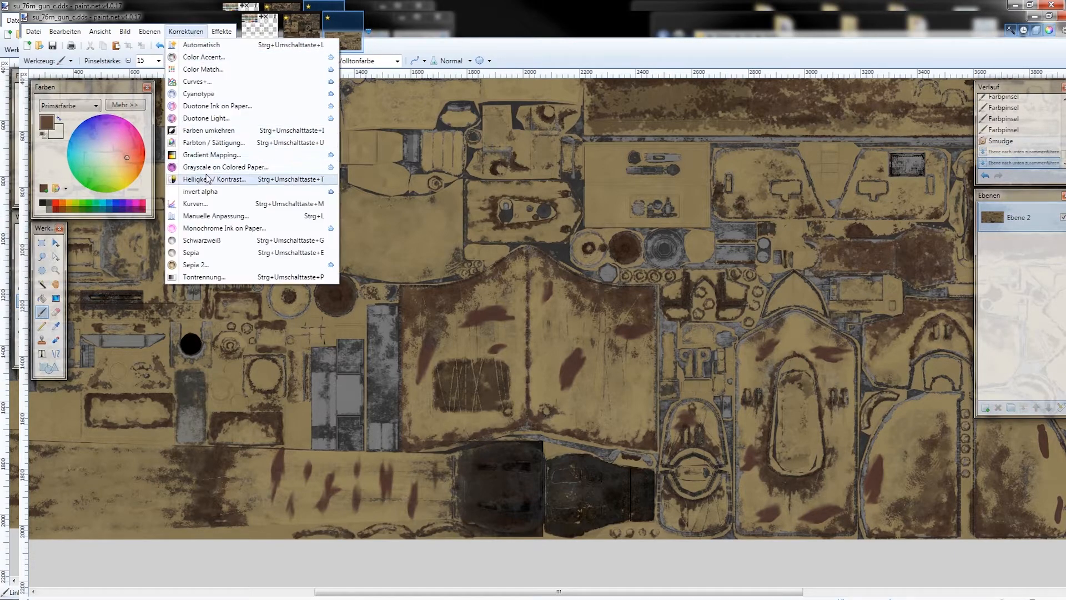
left_click(216, 194)
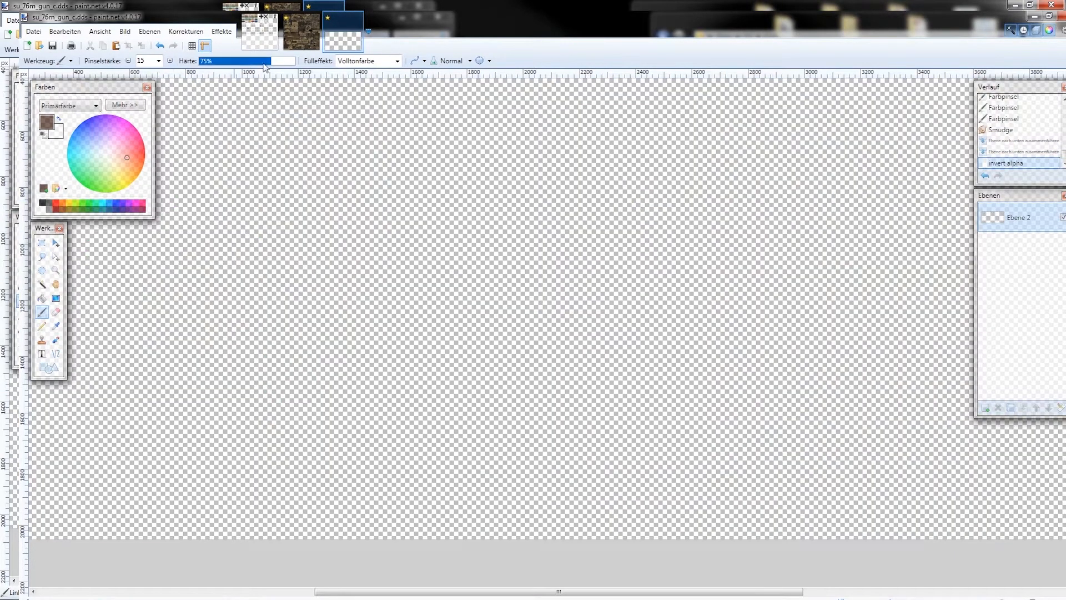
left_click(301, 32)
left_click(186, 31)
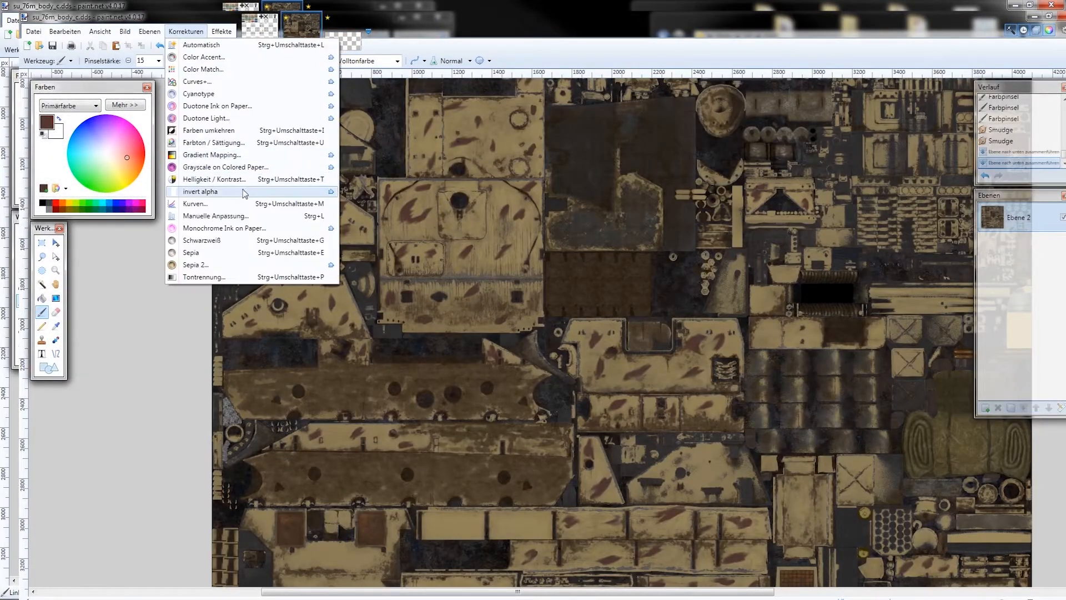
left_click(239, 194)
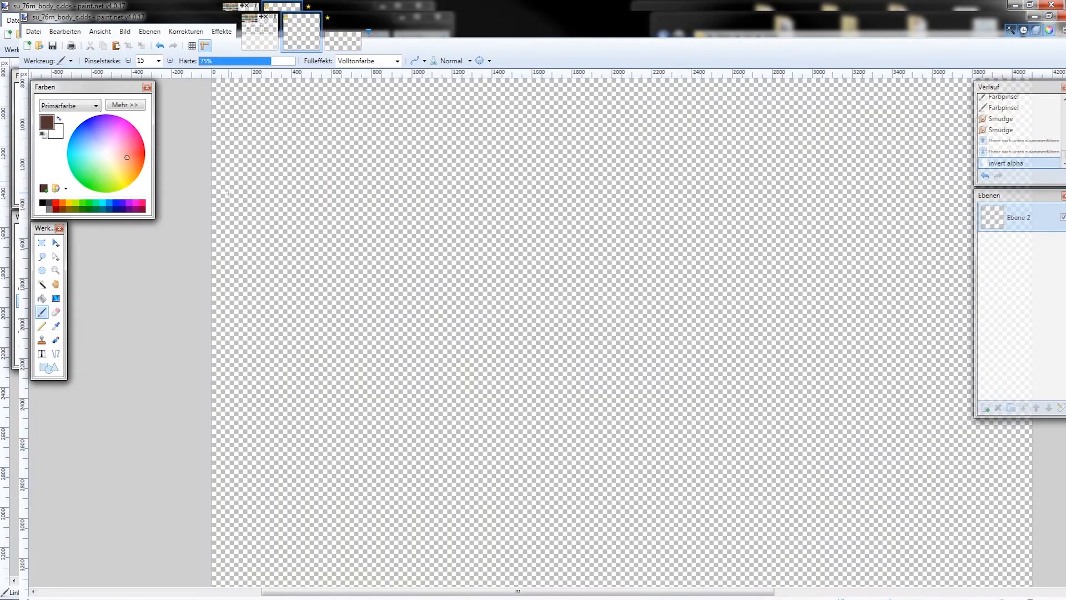
Save the body texture su_76m_body_c.dds and the gun texture su_76m_gun_c.dds
left_click(49, 49)
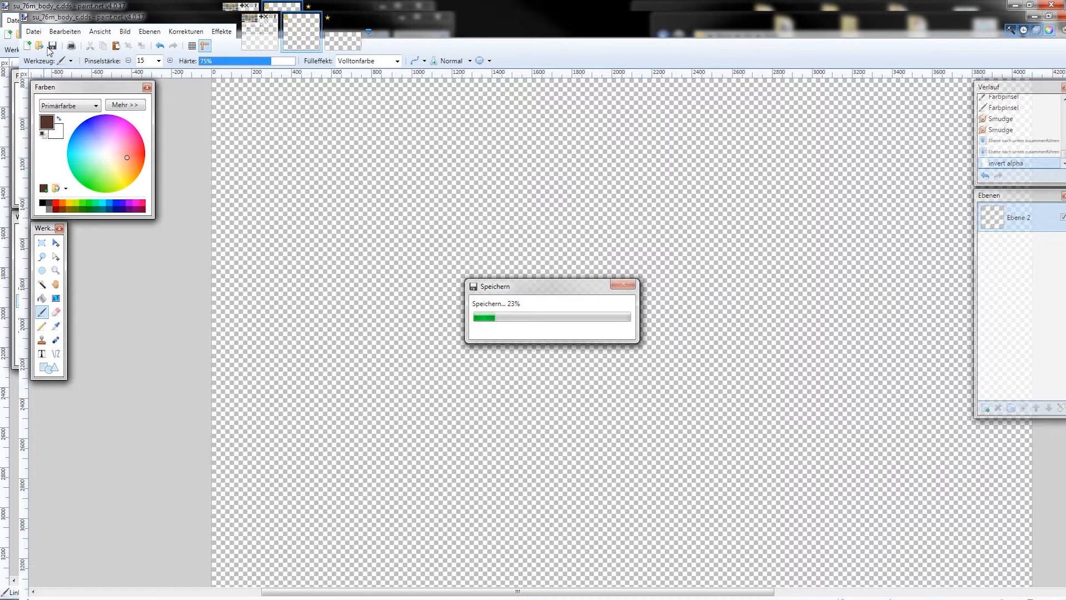
left_click(343, 33)
left_click(55, 47)
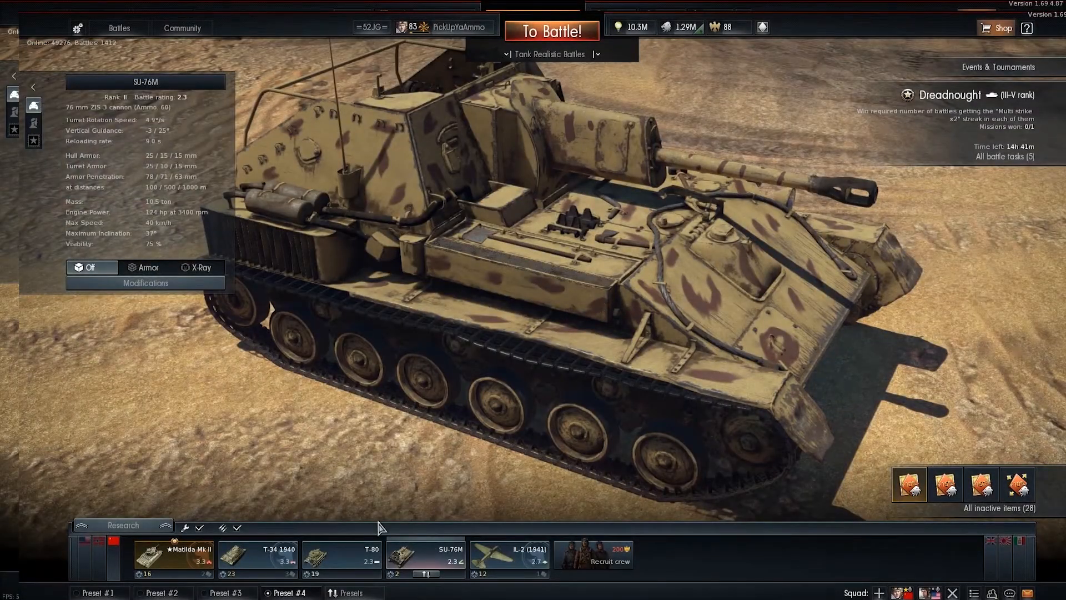
Switch to War Thunder and reload the SU-76M by selecting the T-80 and the SU-76M again
left_click_drag(378, 521, 499, 291)
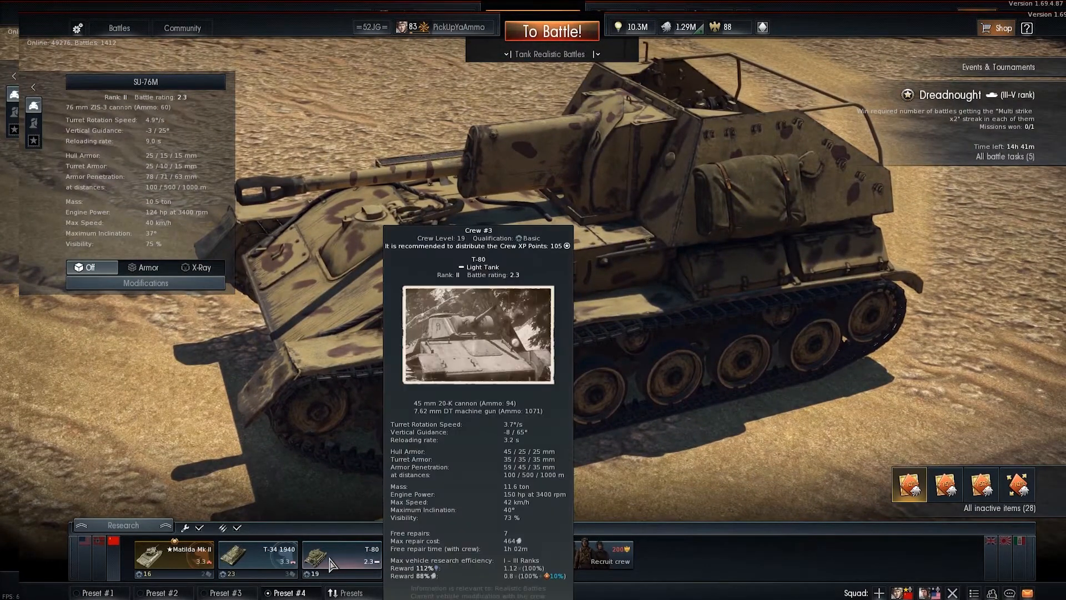
left_click(328, 561)
left_click(410, 547)
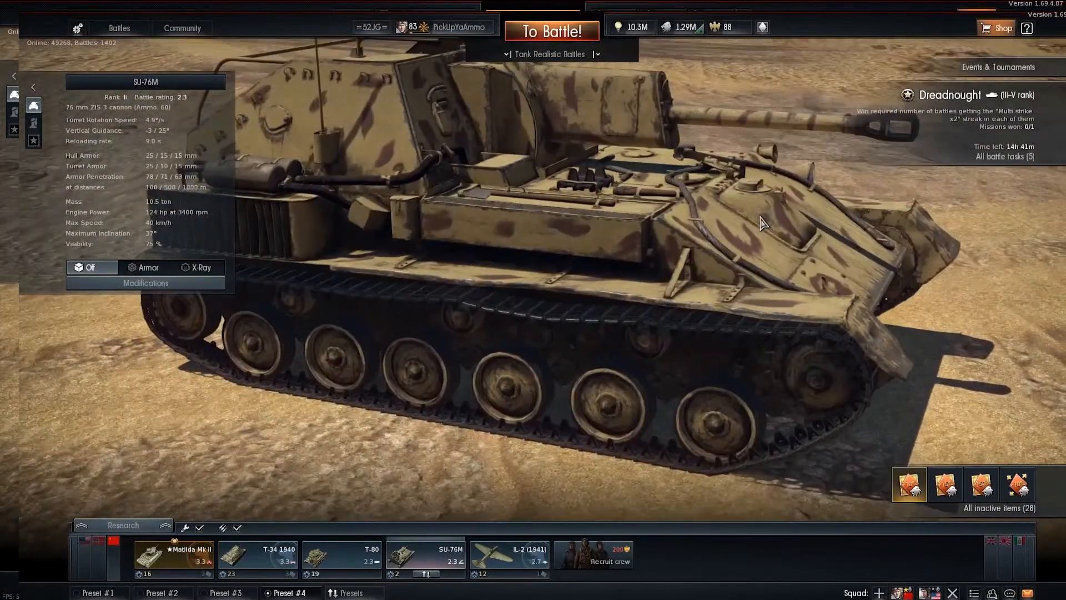
Examine the camouflage spots on the SU-76M's hull, front plate, gun and both sides in the hangar
left_click_drag(761, 222, 729, 251)
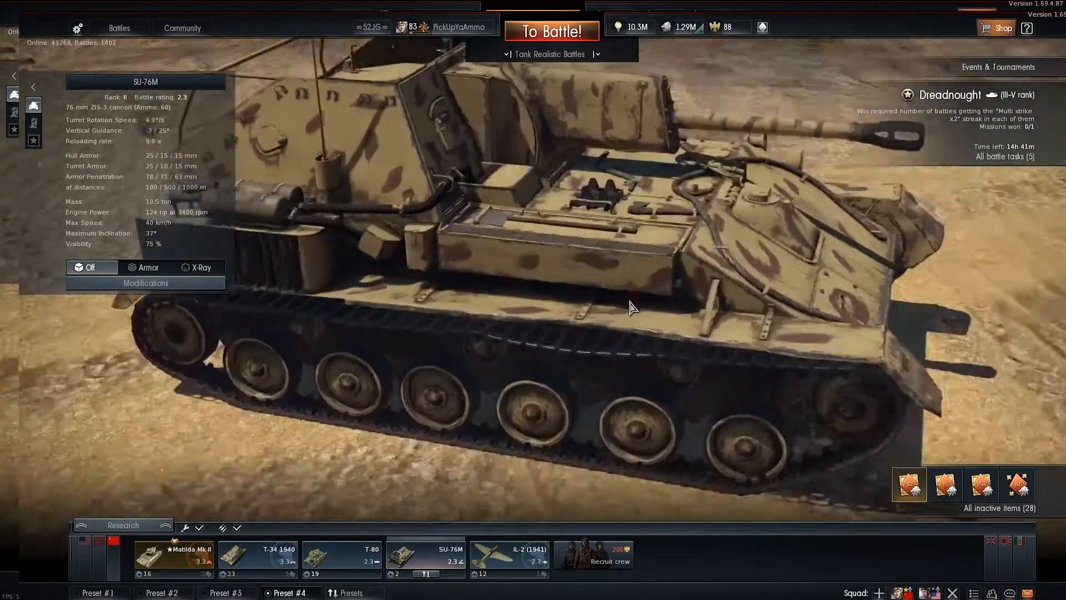
left_click_drag(630, 301, 570, 251)
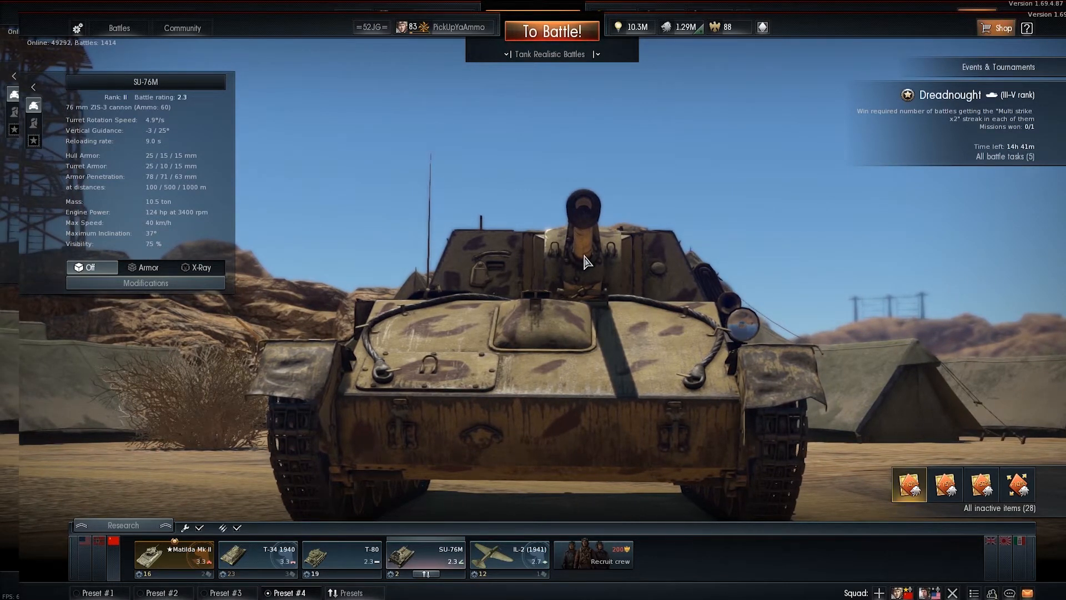
mouse_move(593, 269)
left_mouse_down()
mouse_move(554, 281)
mouse_move(578, 284)
left_mouse_up()
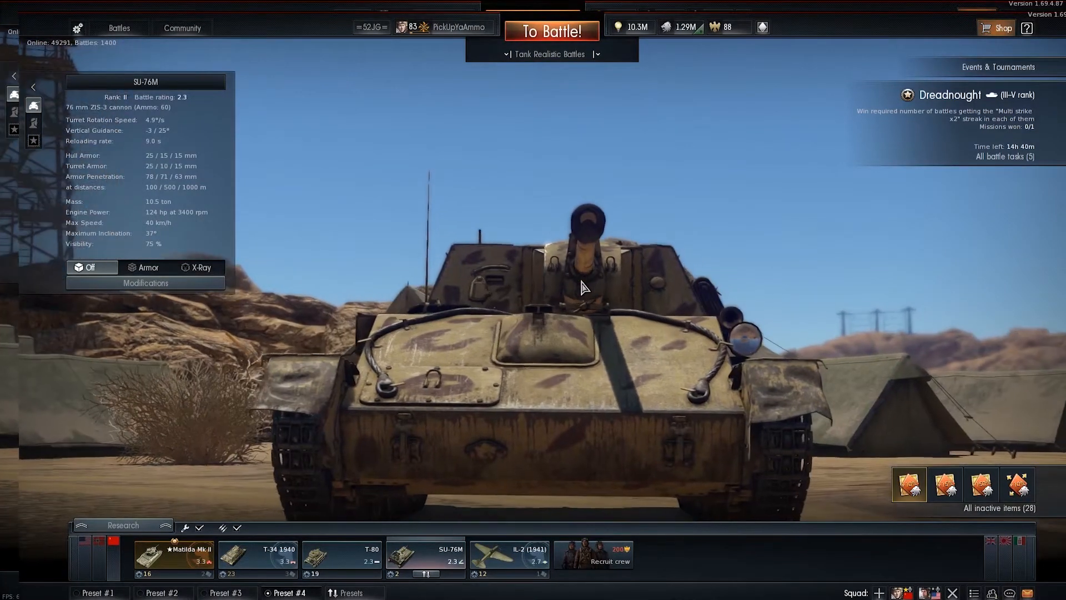
mouse_move(578, 285)
left_mouse_down()
mouse_move(563, 278)
mouse_move(525, 332)
mouse_move(611, 321)
mouse_move(655, 301)
mouse_move(572, 283)
left_mouse_up()
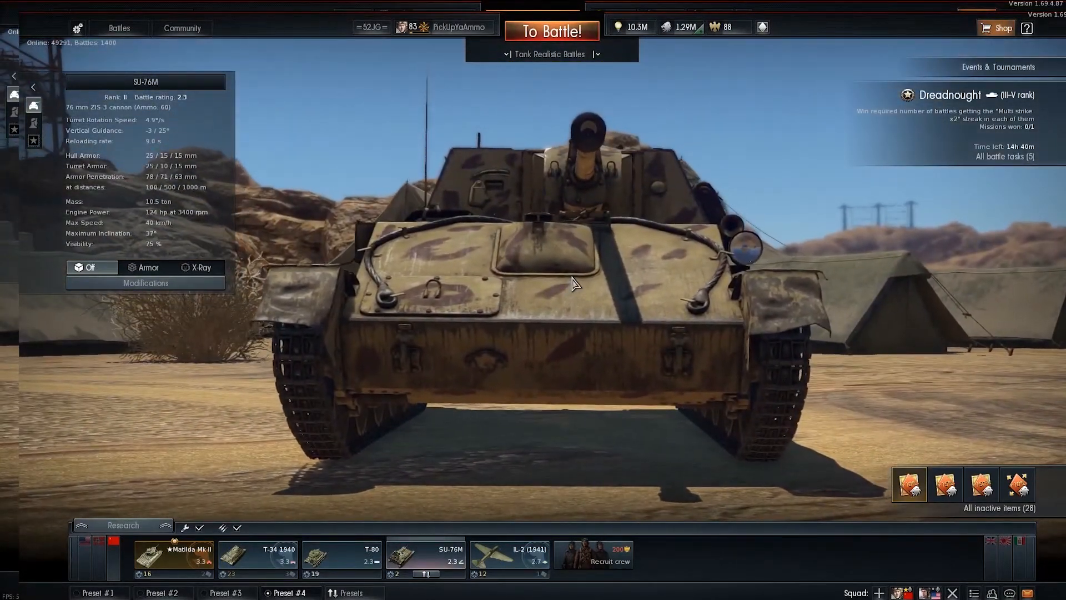
left_click_drag(578, 222, 621, 243)
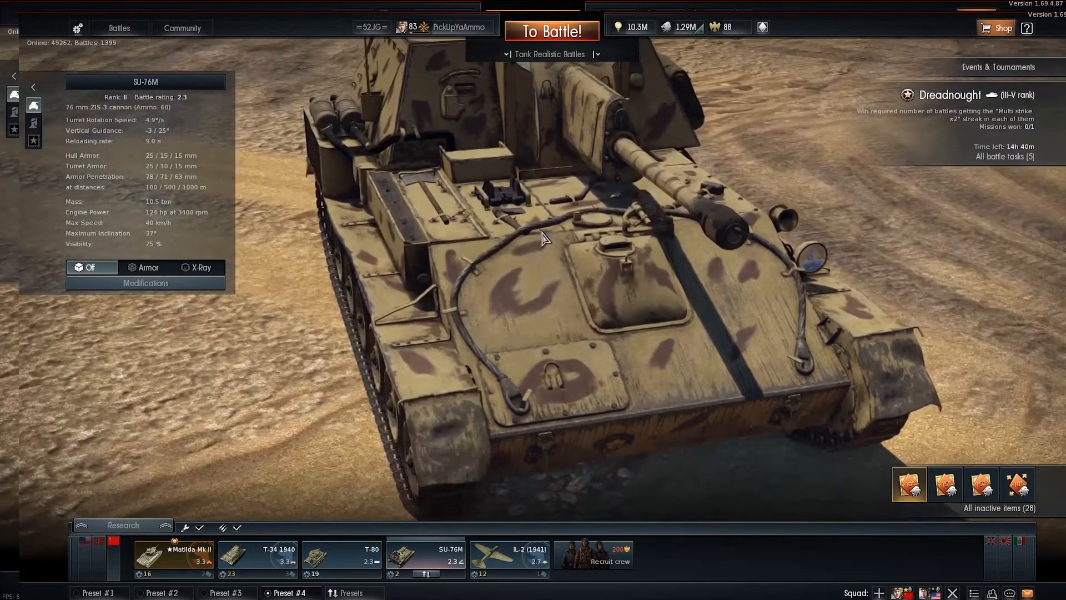
left_click_drag(541, 232, 548, 247)
left_click_drag(624, 242, 496, 227)
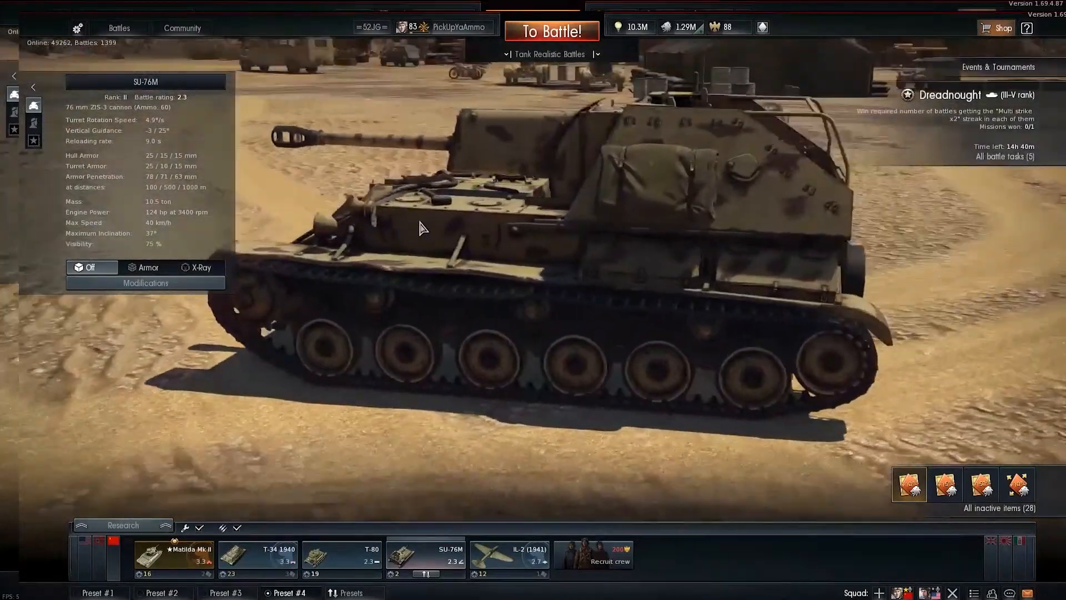
left_click_drag(421, 228, 358, 225)
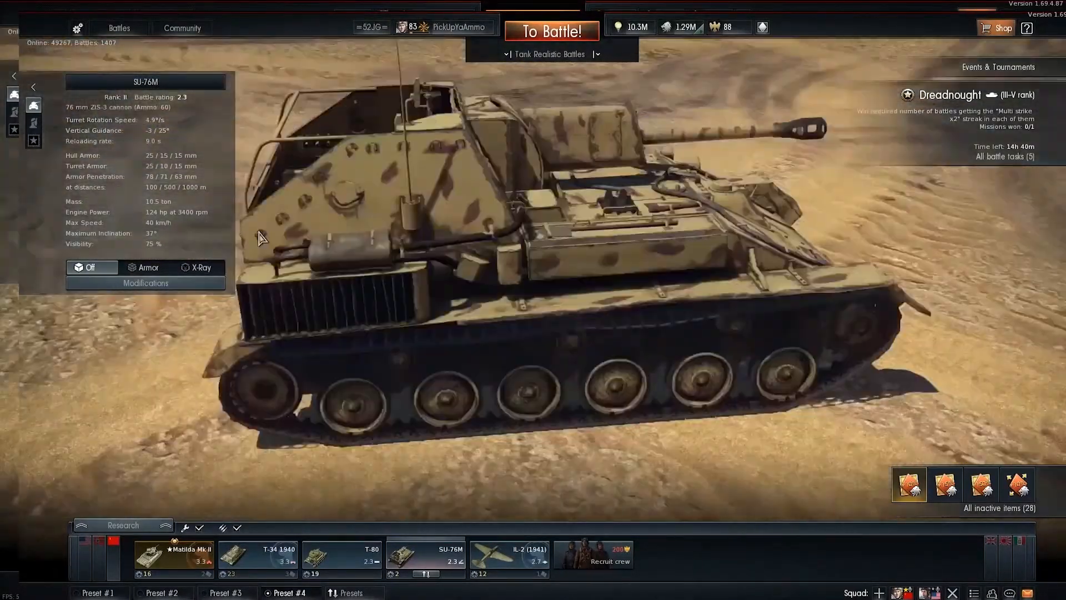
left_click_drag(261, 238, 233, 238)
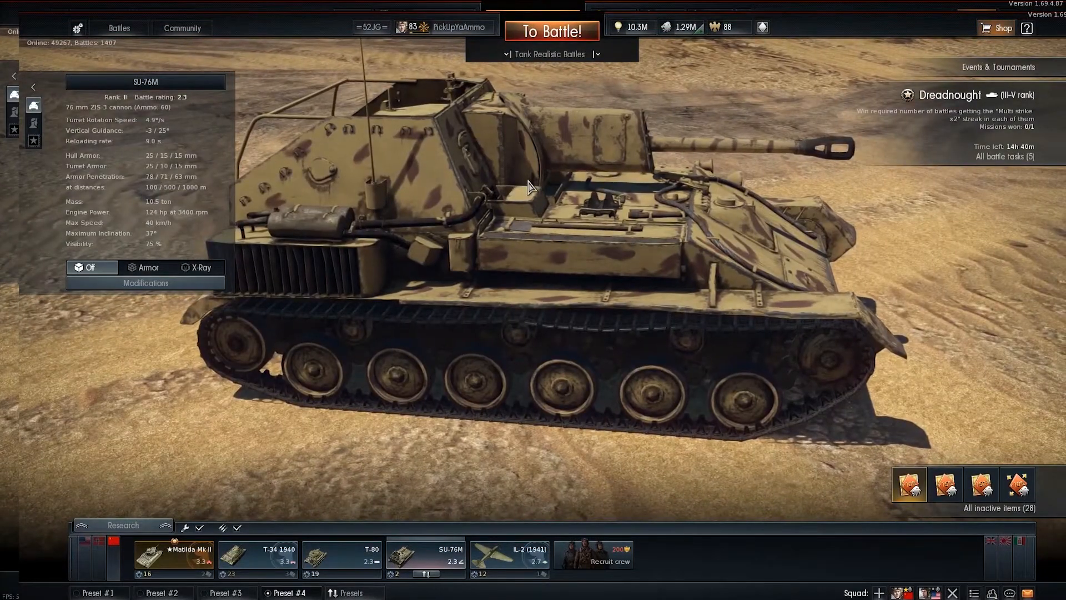
left_click_drag(529, 187, 385, 188)
left_click_drag(593, 176, 736, 182)
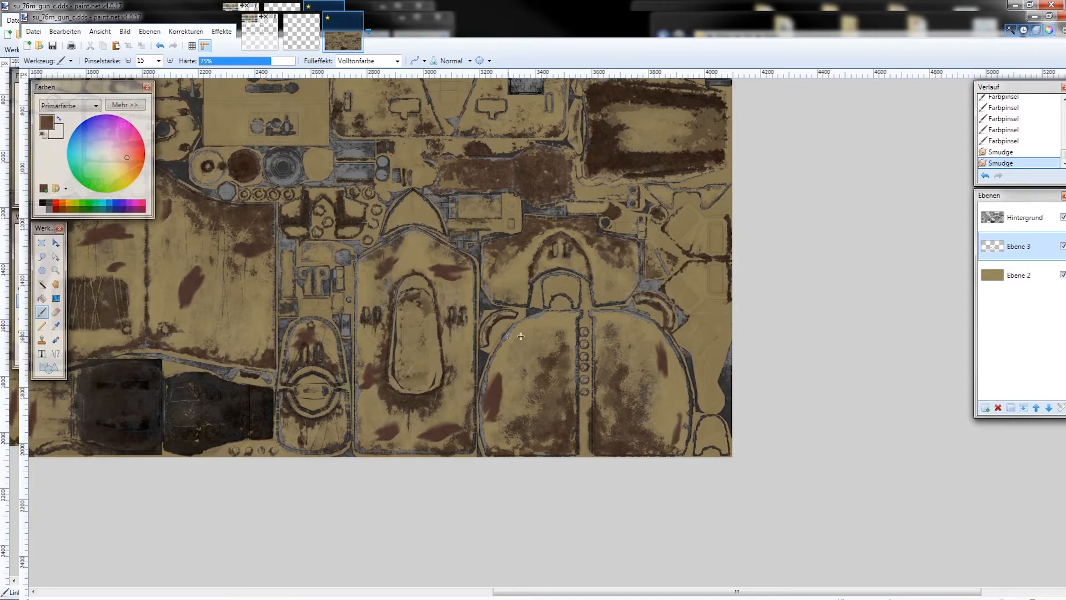
Switch back to paint.net and undo the alpha inversion and both layer merges in the body texture
left_click_drag(470, 336, 831, 481)
left_click_drag(649, 361, 825, 435)
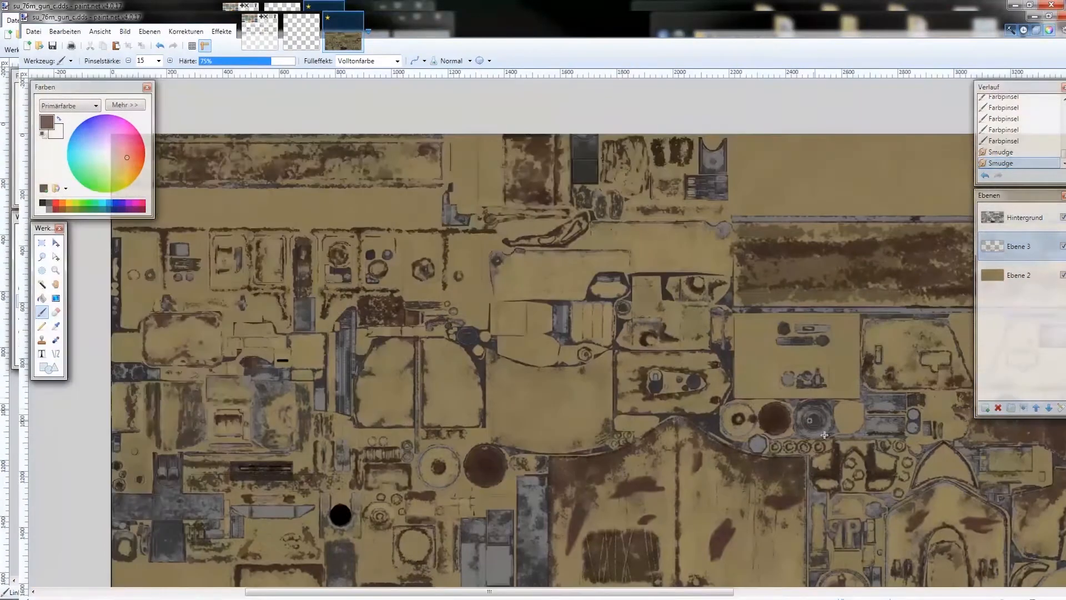
scroll(774, 395, "down", 2)
left_click_drag(774, 395, 611, 346)
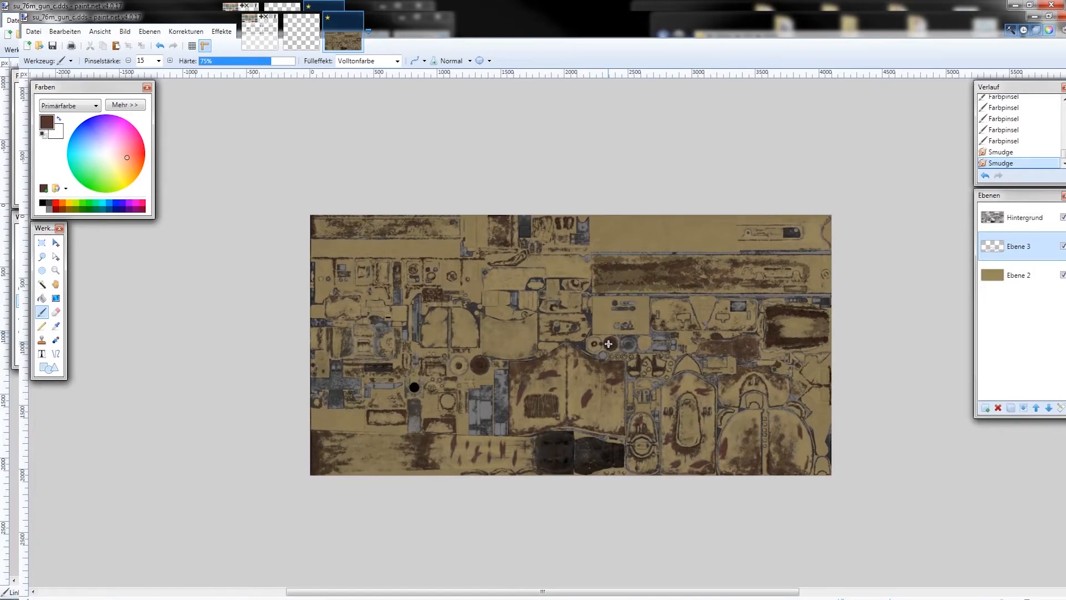
left_click(302, 31)
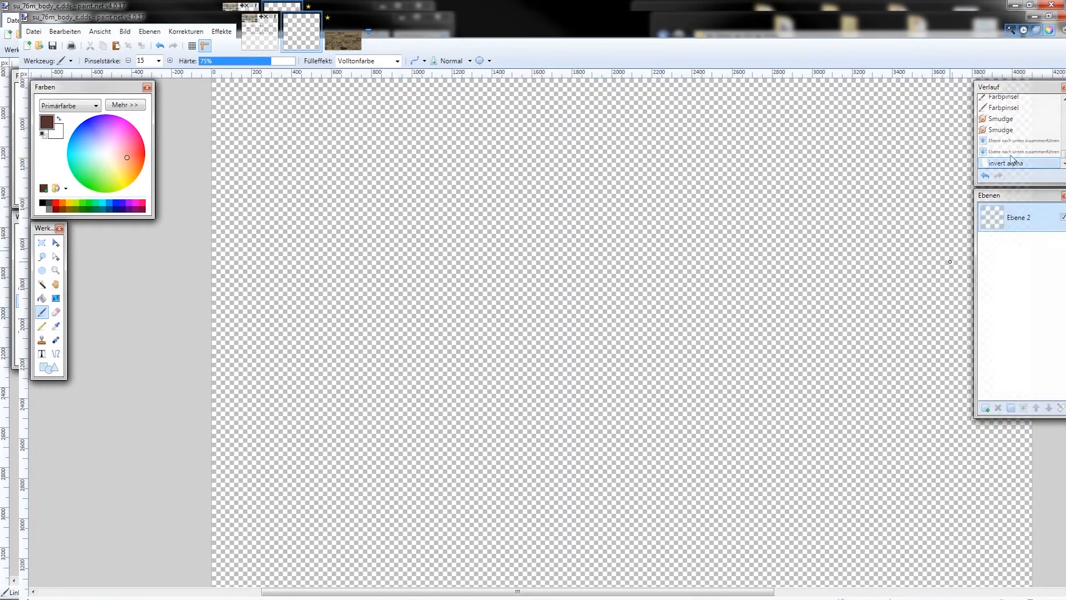
key("ctrl+z")
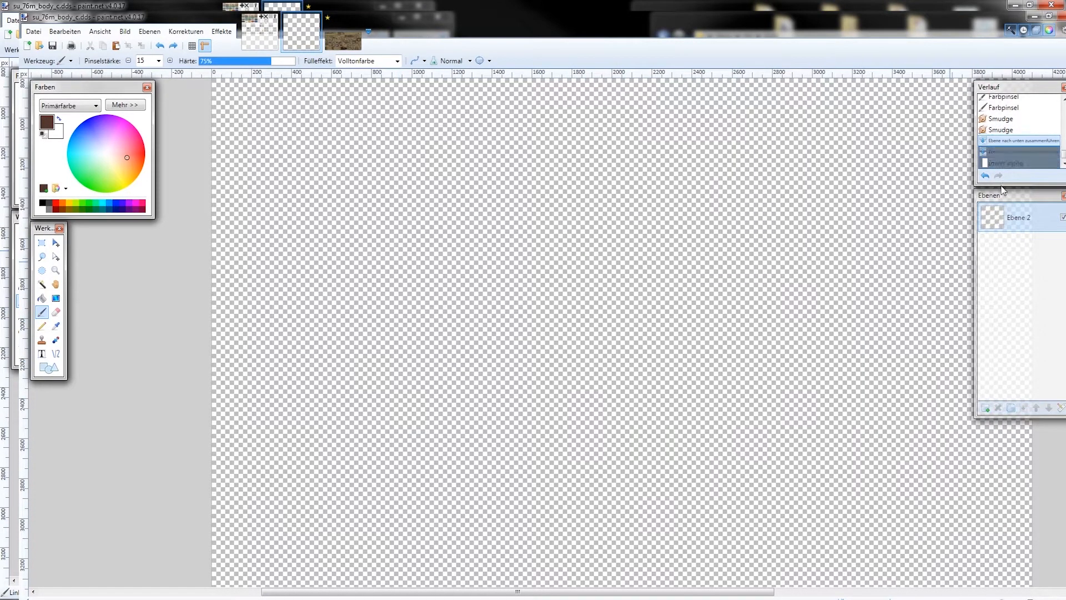
key("ctrl+z")
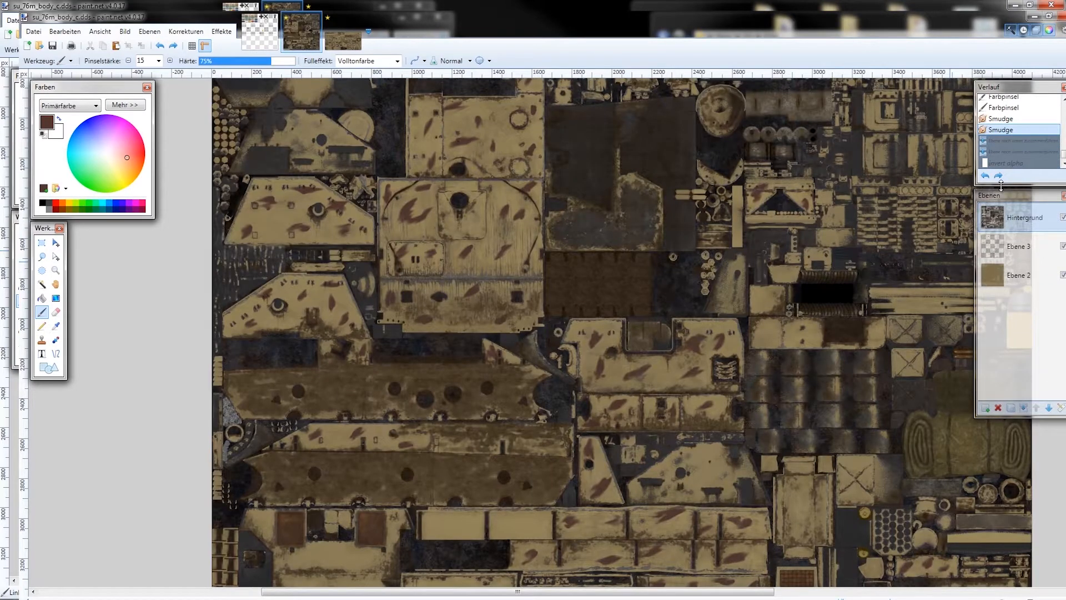
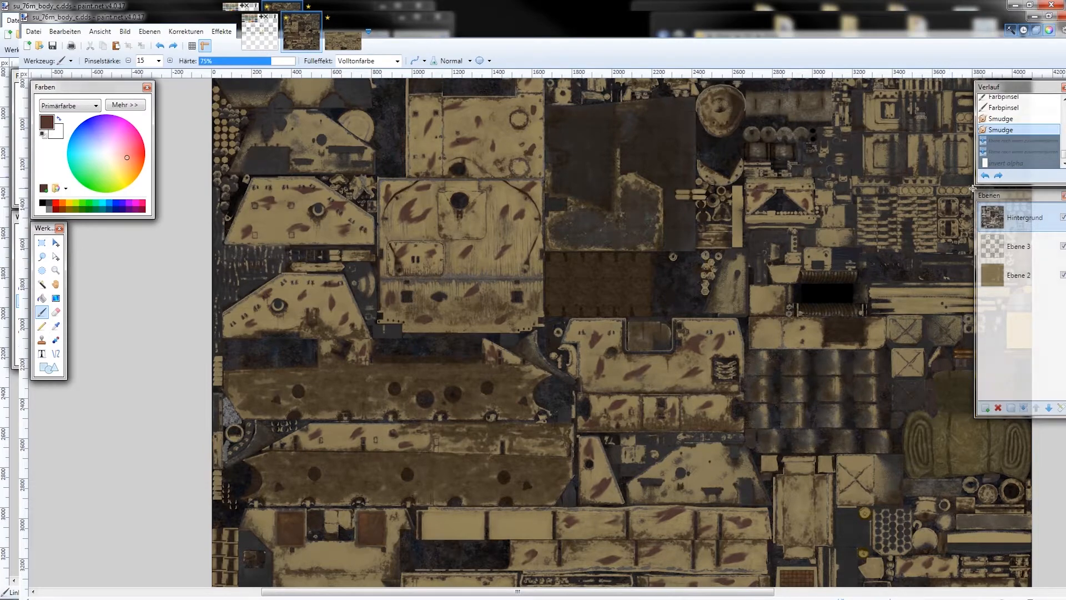
Add a new layer directly above Ebene 3 in the body texture
scroll(420, 210, "up", 5)
scroll(464, 200, "up", 3)
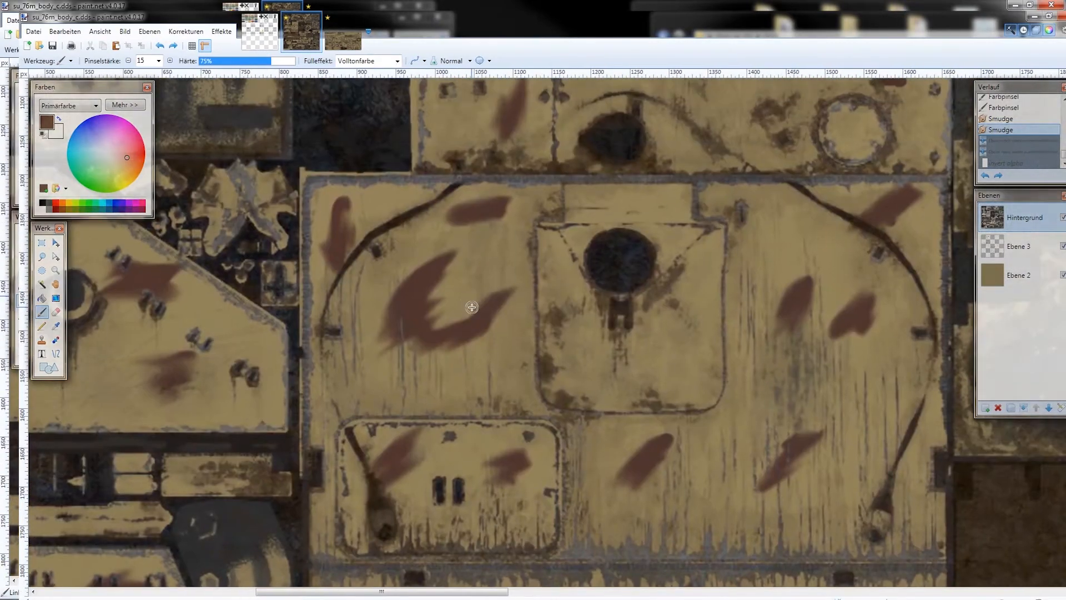
left_click(1016, 247)
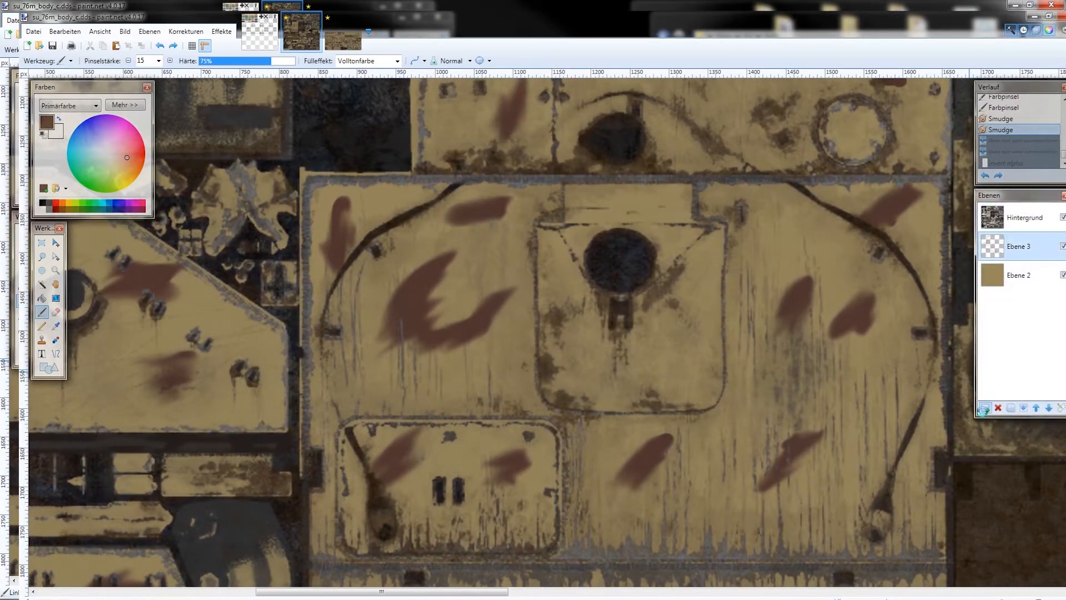
left_click(986, 408)
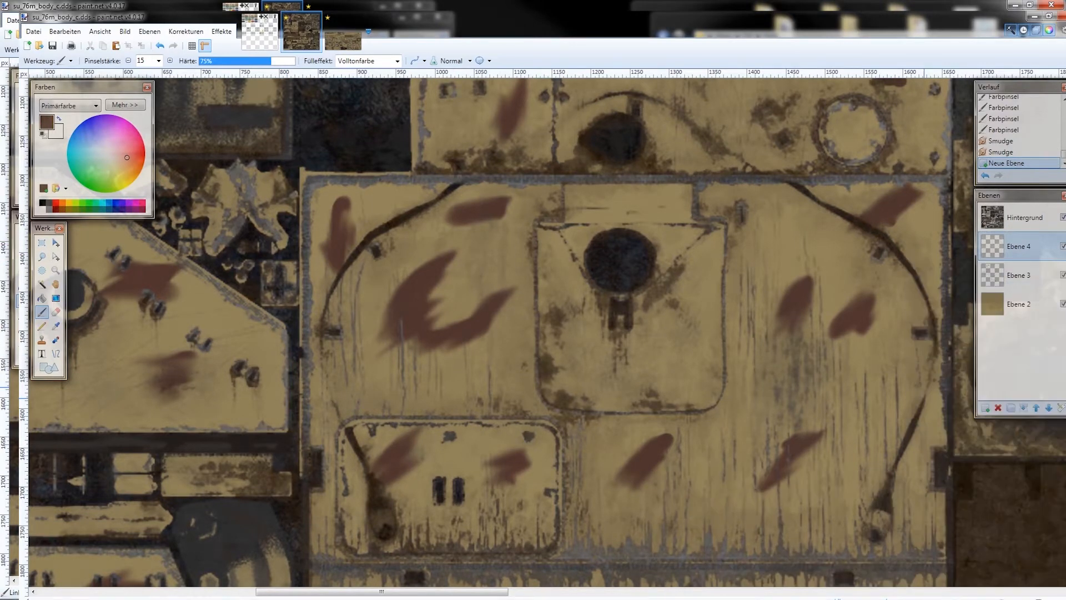
mouse_move(271, 598)
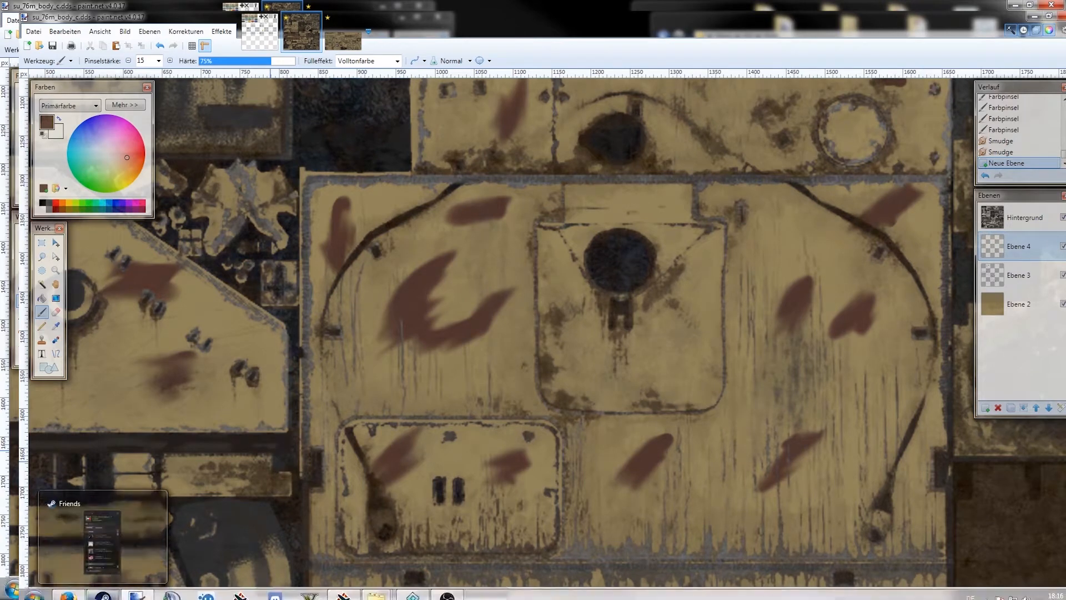
left_click(137, 594)
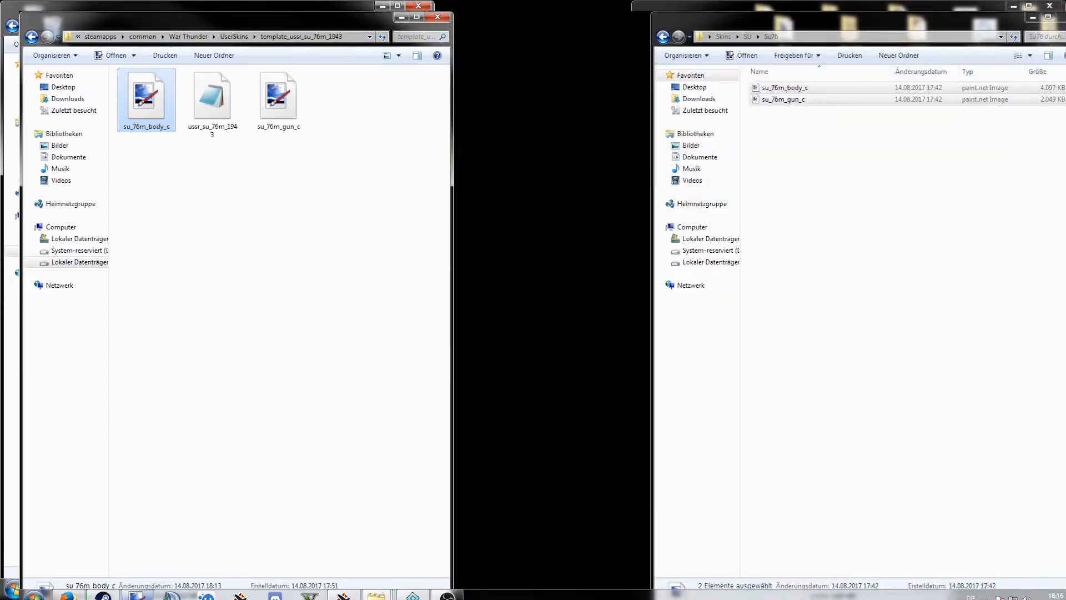
left_click(137, 594)
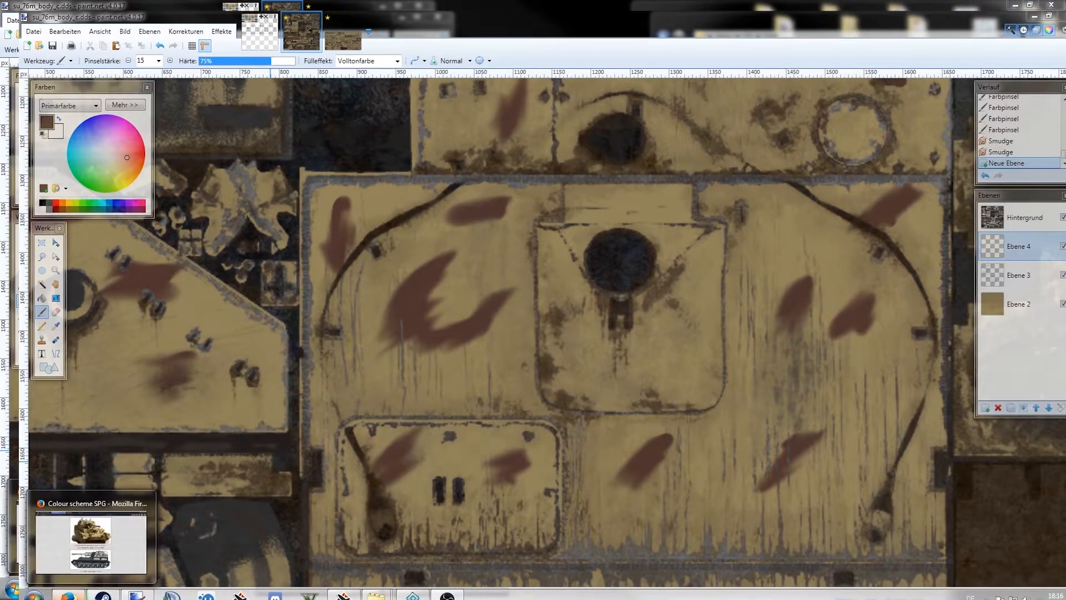
left_click(69, 594)
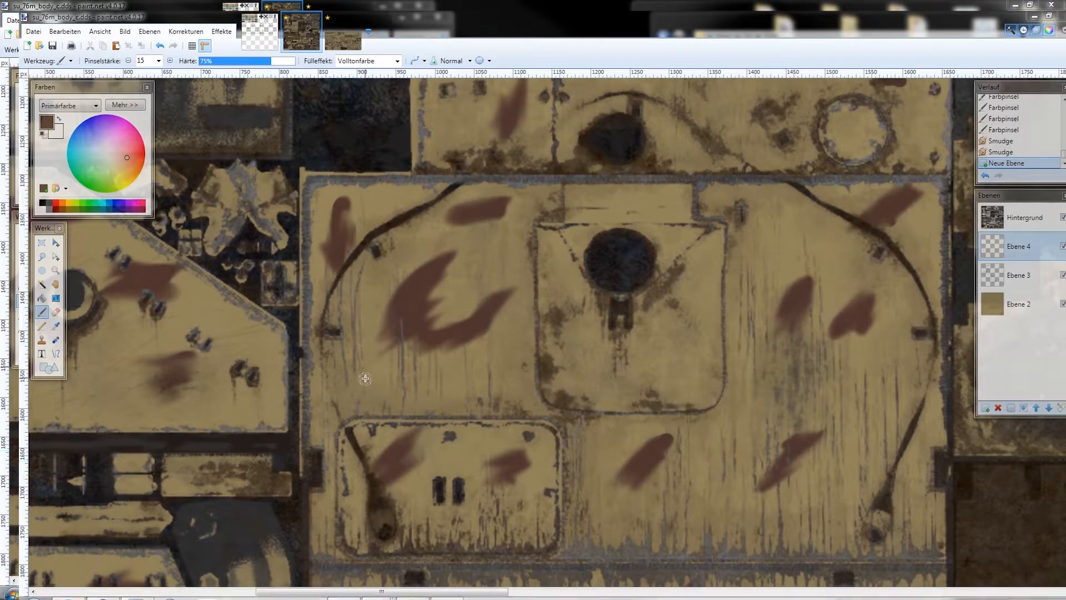
scroll(566, 255, "down", 2)
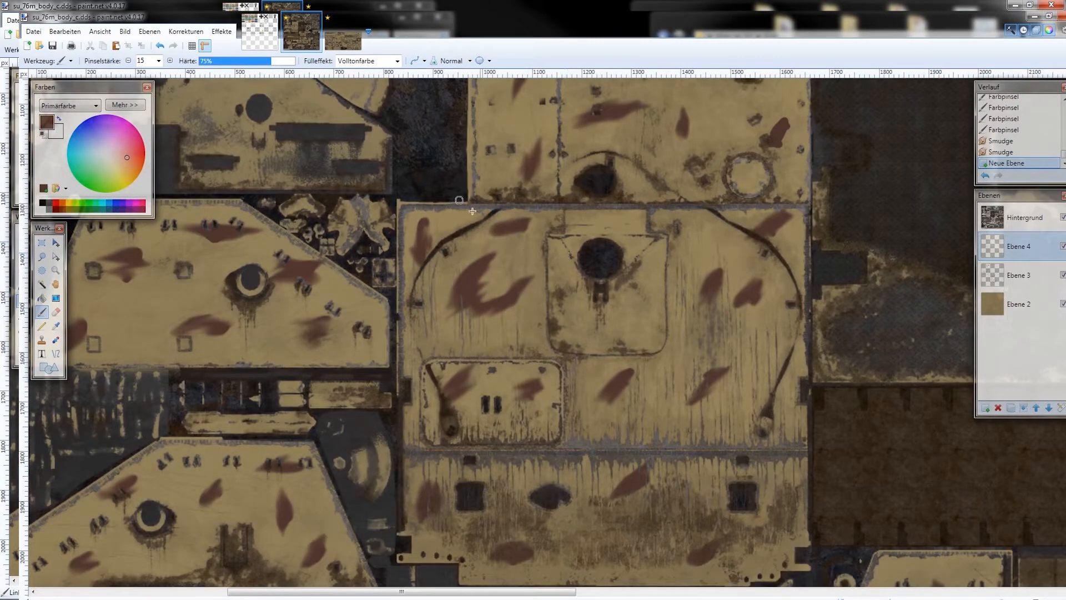
Sample the Lichtgrau swatch from the colour chart as the primary colour and return to the body texture
left_click(265, 49)
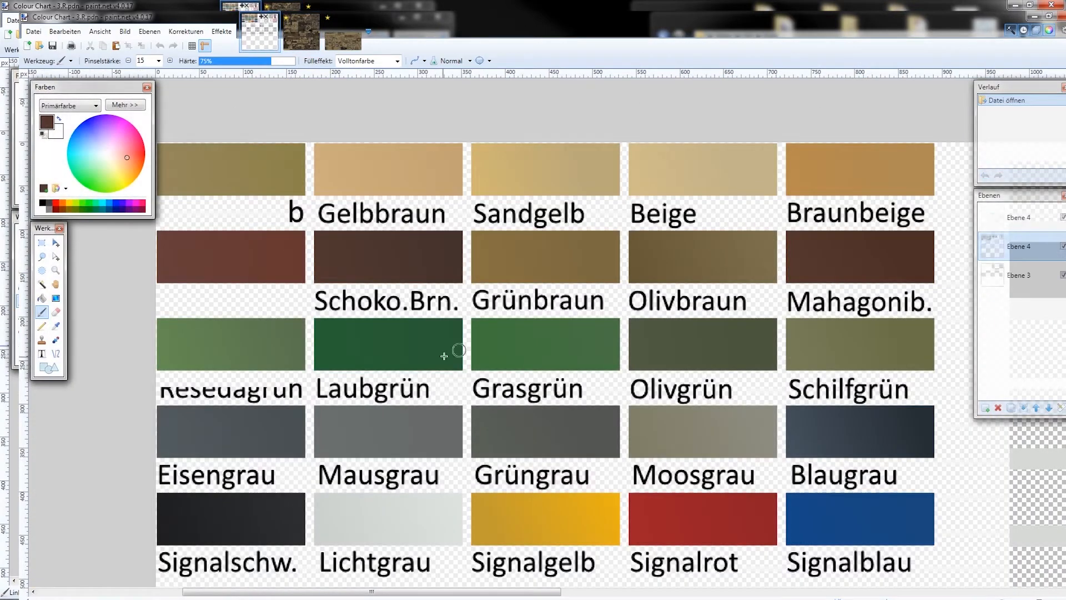
left_click(56, 326)
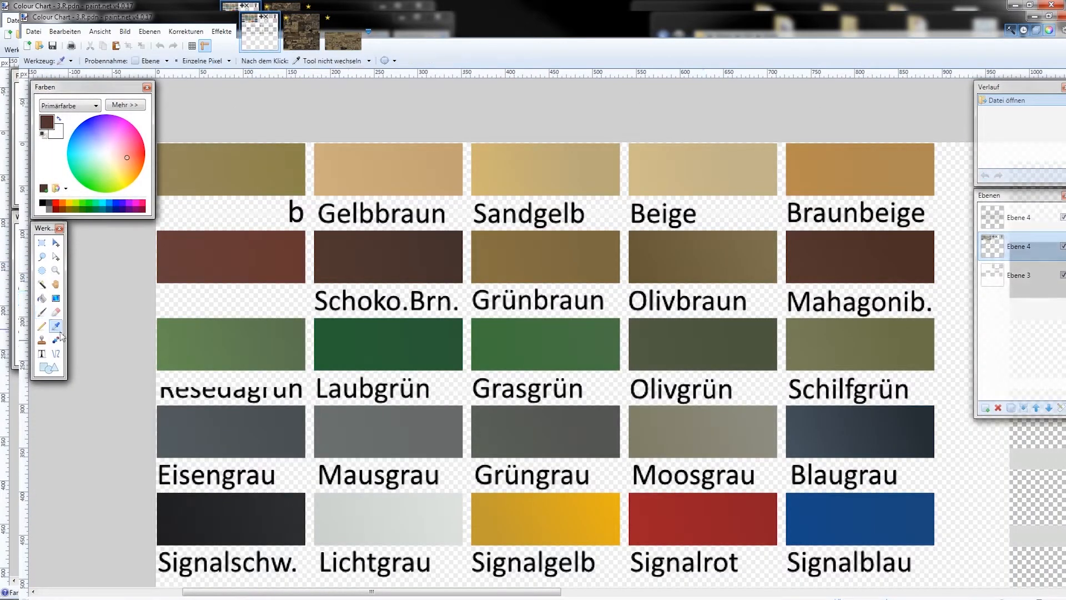
scroll(420, 486, "down", 3)
left_click(378, 390)
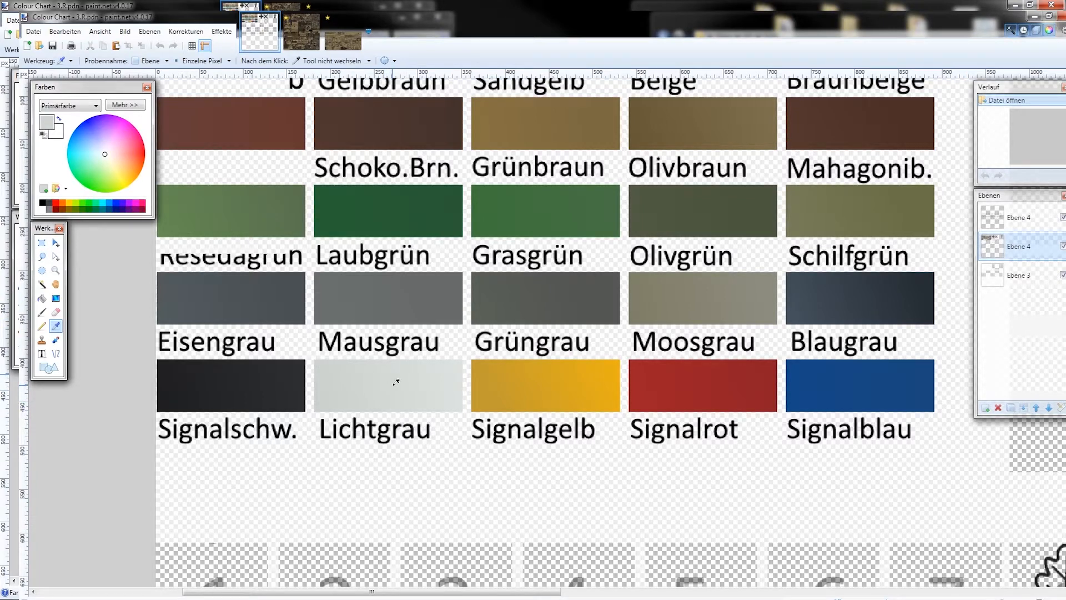
left_click(420, 381)
left_click(296, 28)
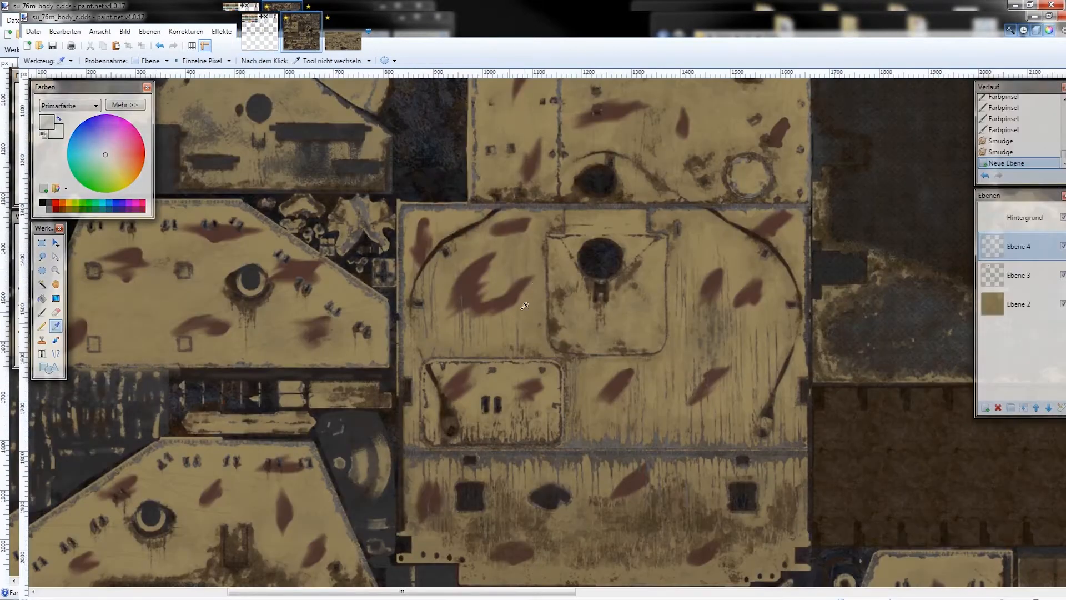
Draw a filled light grey vertical rectangle, about 60 px wide and 340 px tall, on the roof panel between the brown spots
left_click(48, 368)
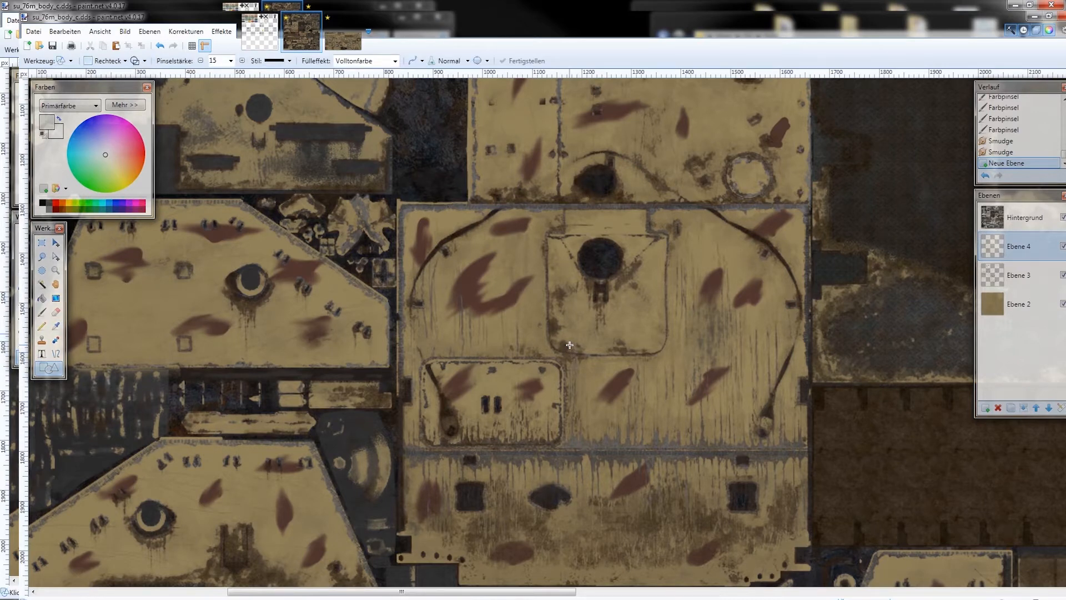
scroll(569, 345, "down", 3)
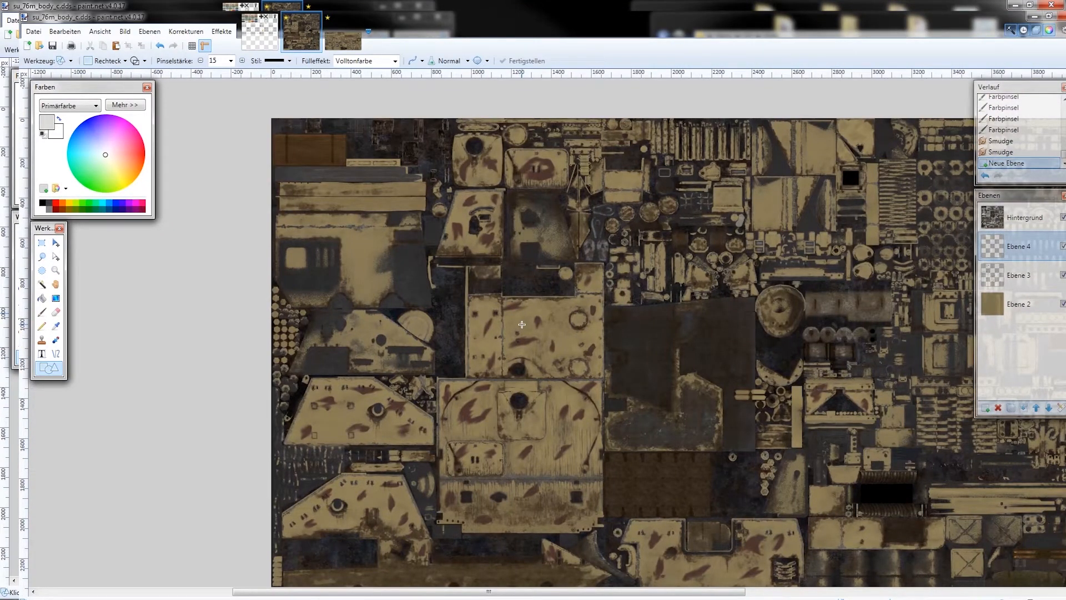
scroll(519, 335, "up", 3)
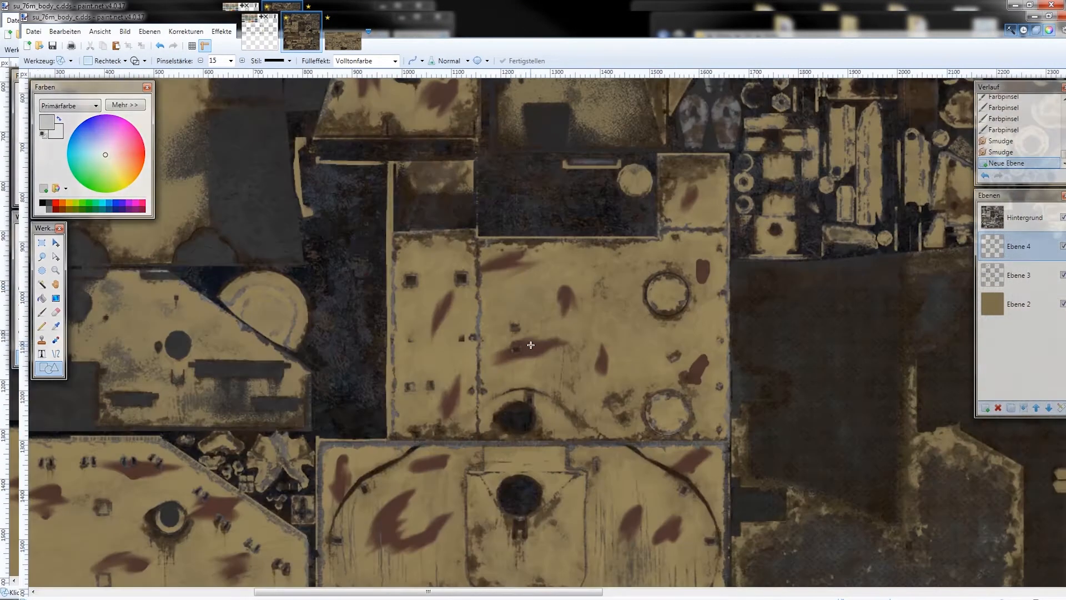
left_click(134, 61)
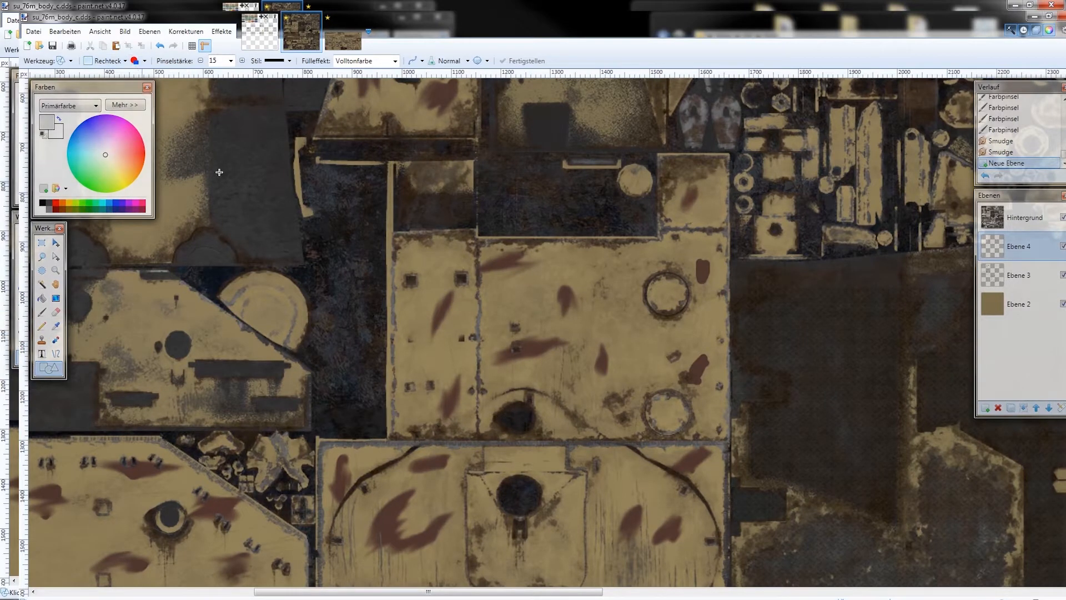
scroll(608, 301, "up", 5)
scroll(559, 286, "down", 4)
mouse_move(504, 254)
left_mouse_down()
mouse_move(478, 223)
mouse_move(517, 356)
mouse_move(507, 398)
left_mouse_up()
left_click_drag(491, 267, 535, 261)
Select the light grey bar with the Magic Wand, paste a copy in place and rotate it horizontally to form a cross
left_click(42, 284)
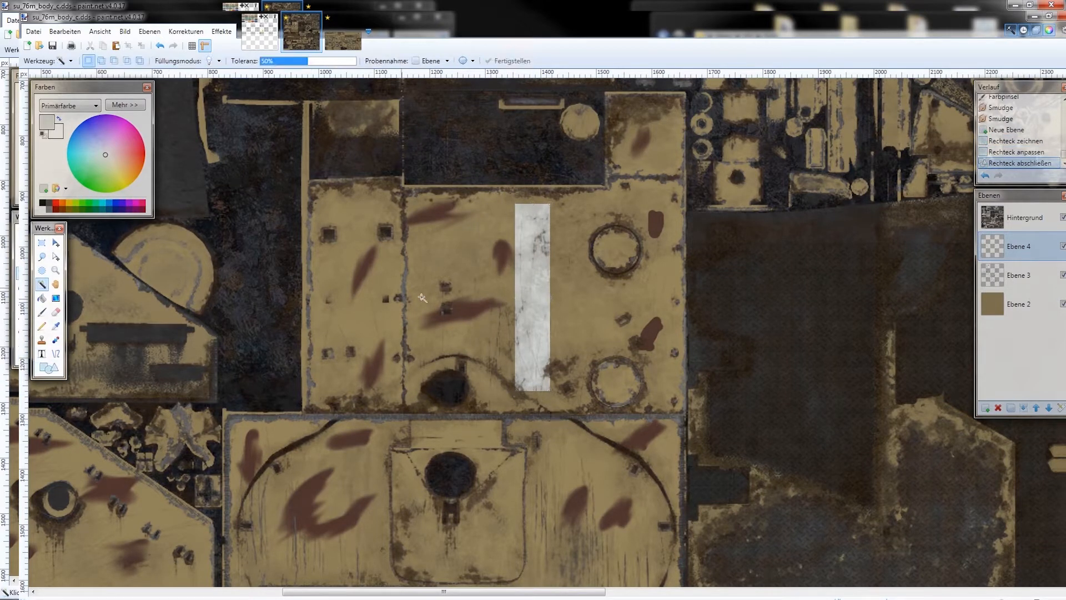
left_click(522, 285)
key("m")
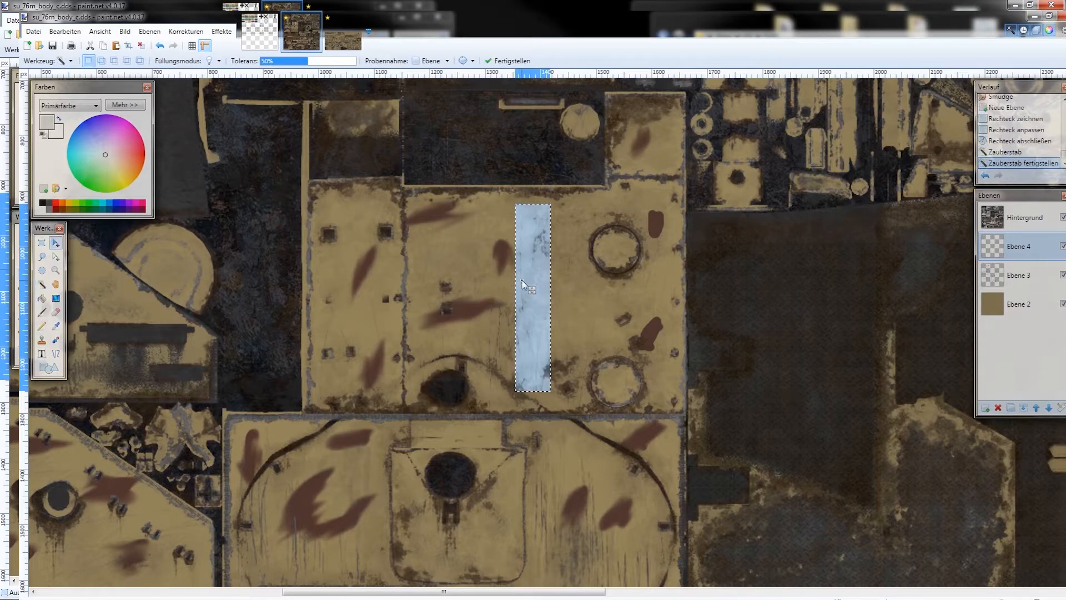
key("ctrl+v")
left_click_drag(522, 195, 658, 301)
key("ctrl+a")
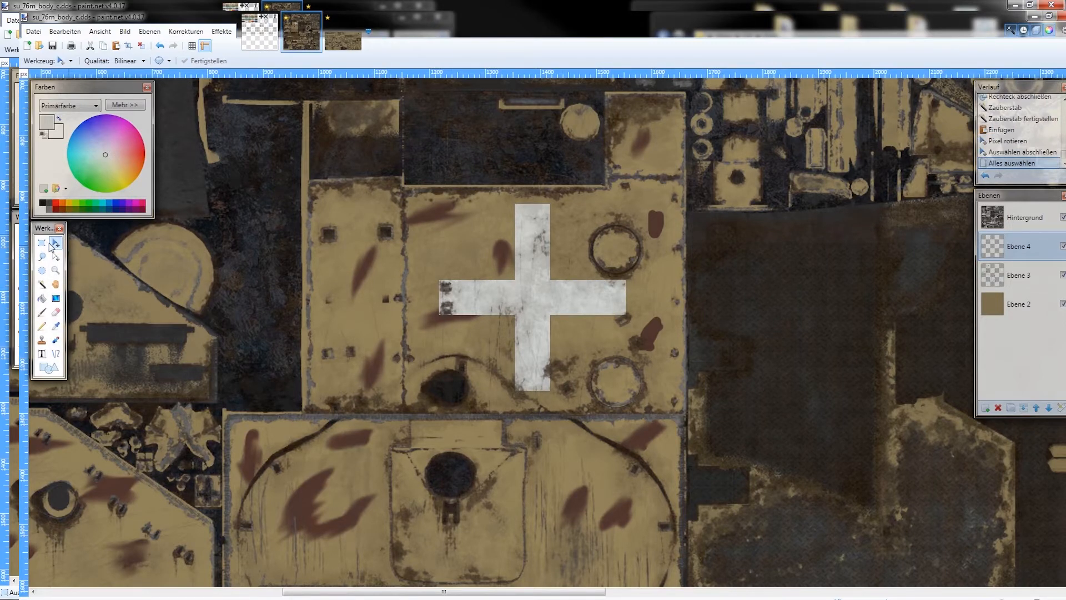
Set the primary colour to bright green and undo the last select-all so only the horizontal bar is selected
scroll(51, 247, "up", 5)
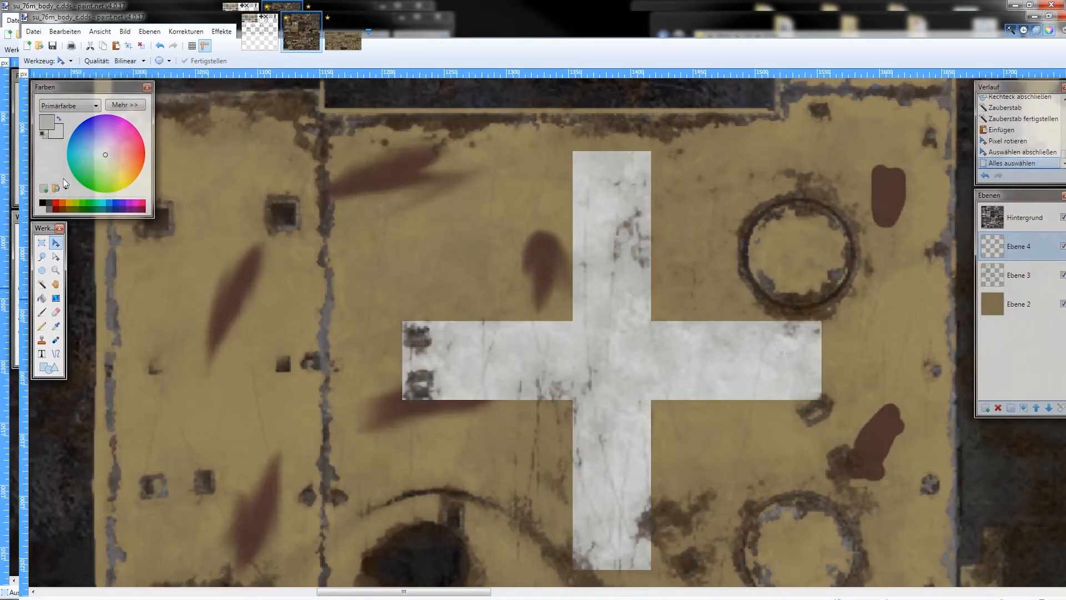
left_click(88, 204)
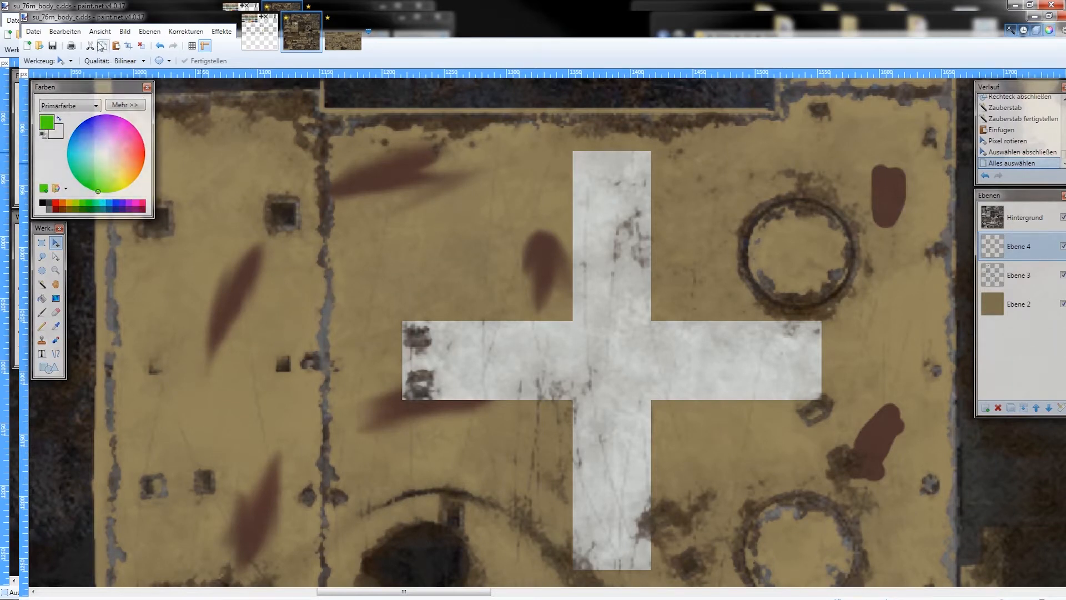
left_click(160, 46)
left_click(160, 45)
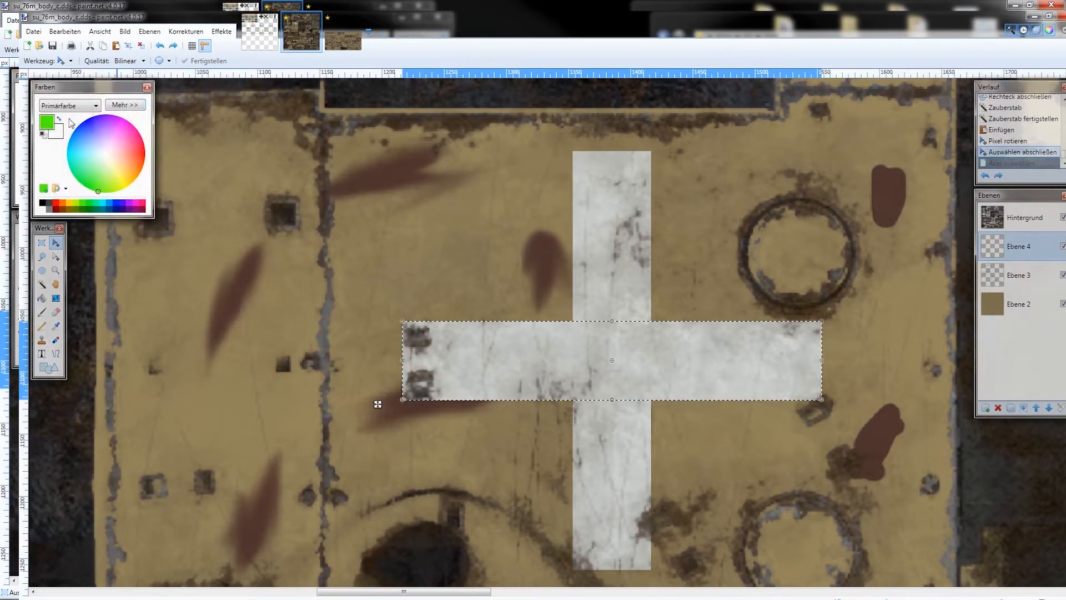
left_click(173, 46)
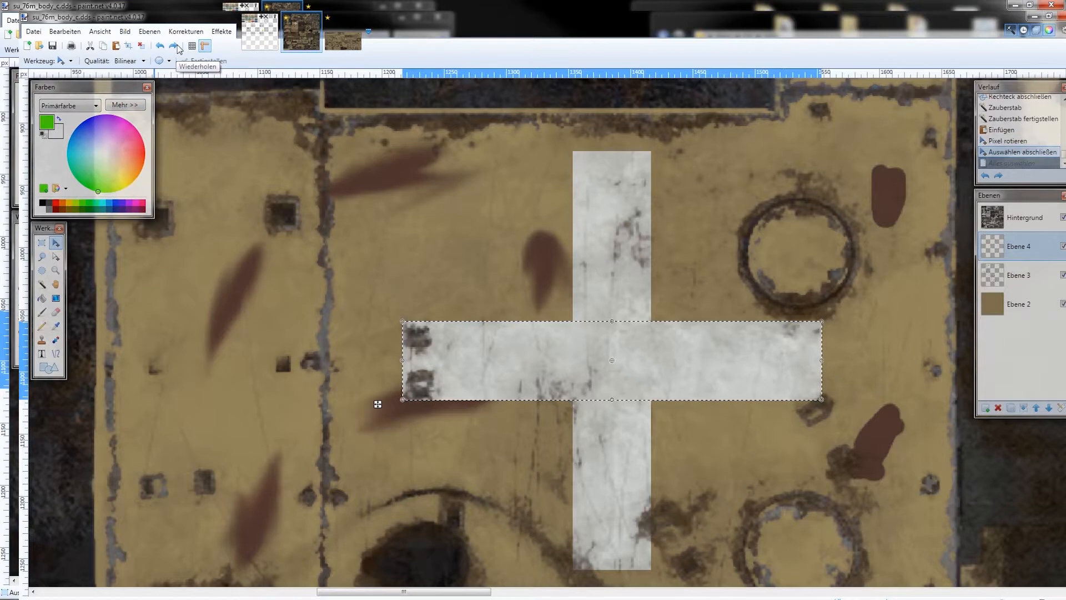
left_click(55, 326)
left_click(56, 131)
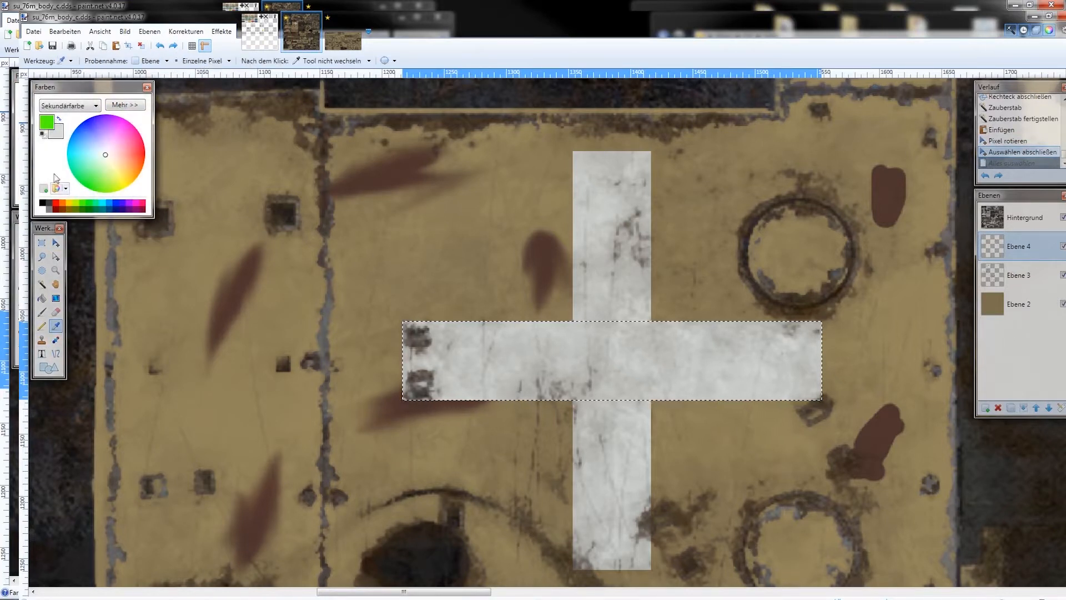
Stretch the selection around the horizontal bar upward and downward so that it encloses the whole cross
left_click(56, 256)
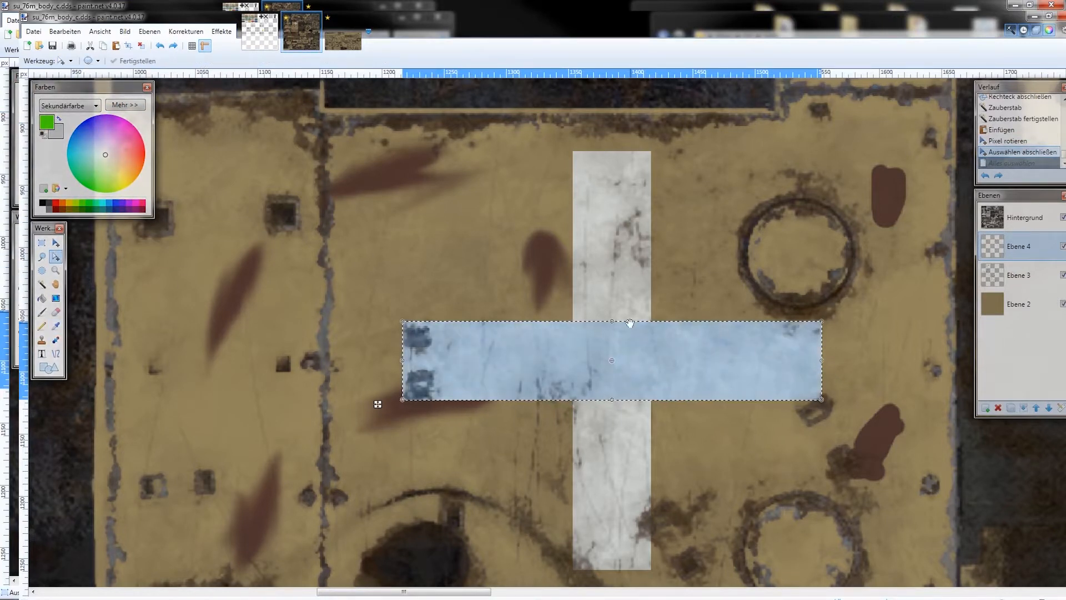
left_click_drag(630, 323, 630, 153)
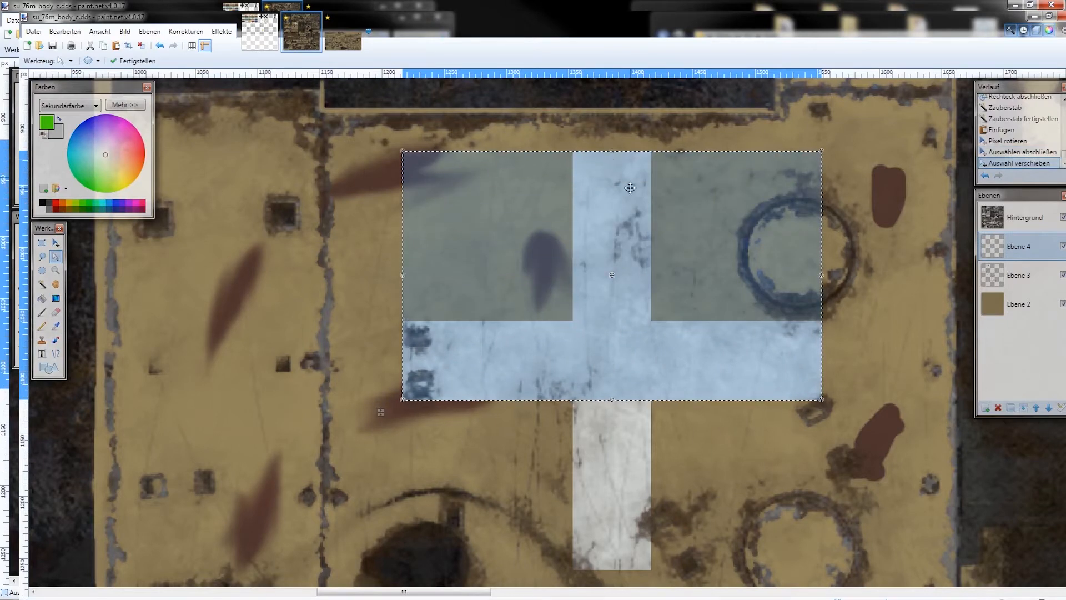
scroll(630, 188, "down", 3)
left_click_drag(618, 200, 624, 370)
scroll(593, 238, "down", 3)
left_click_drag(546, 163, 486, 239)
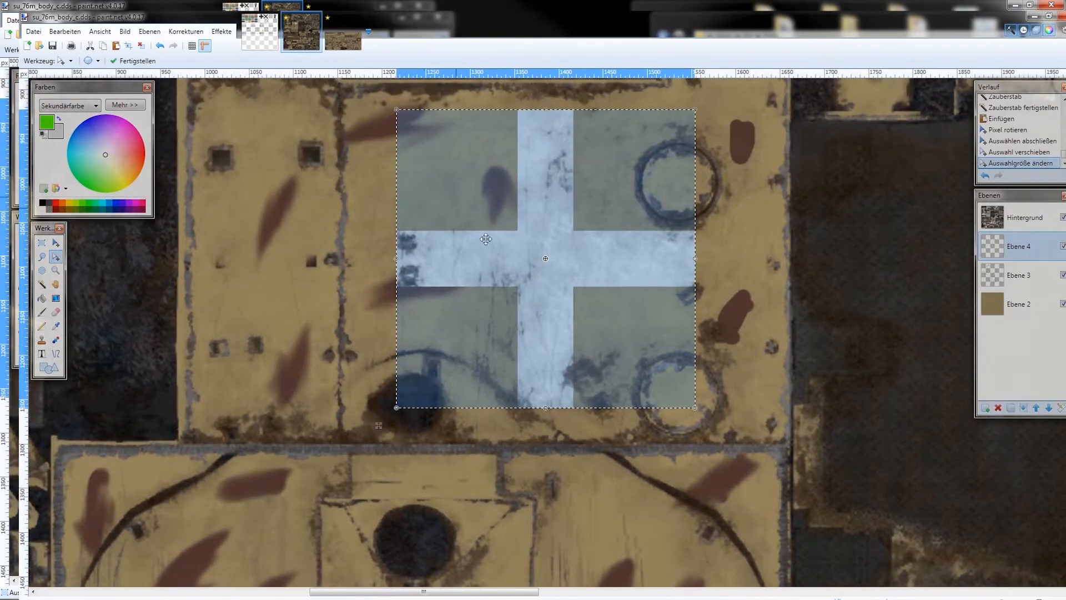
Apply the Outline Object effect to the cross in bright green with width 10 and softness 0
left_click(217, 32)
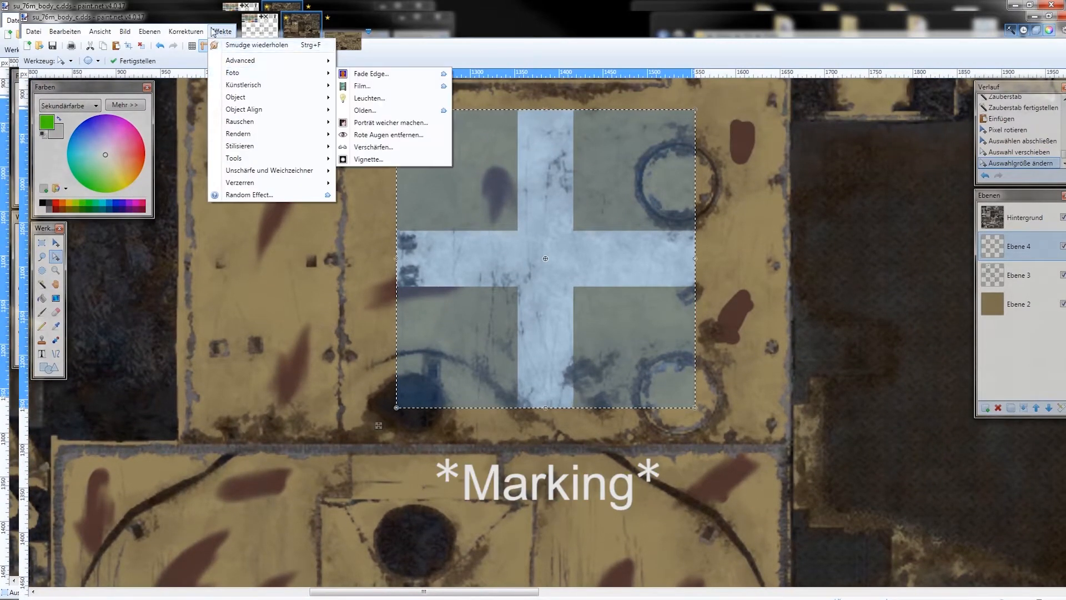
mouse_move(260, 100)
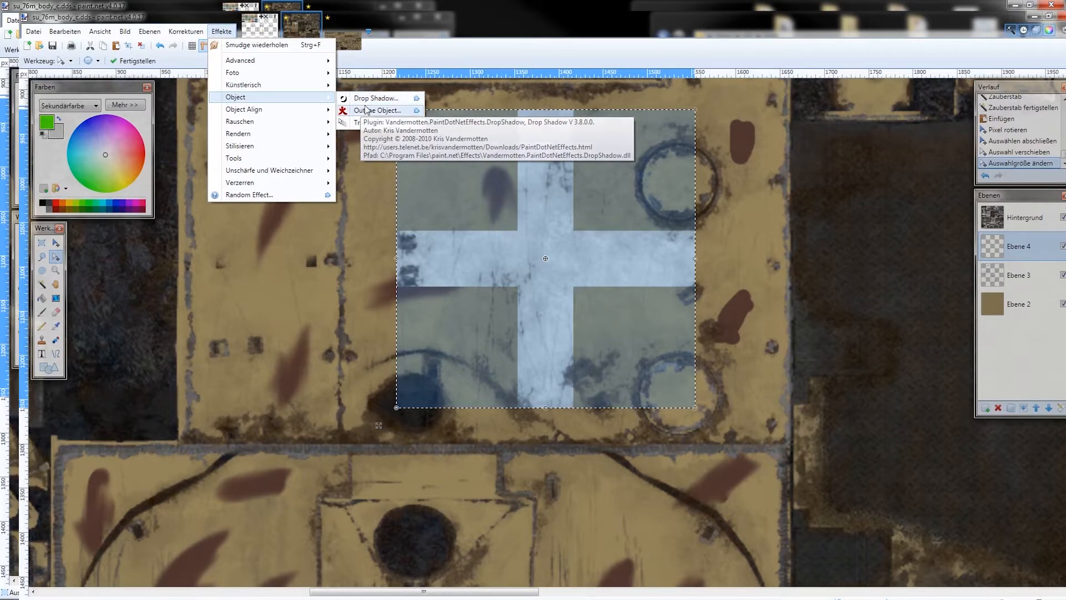
left_click(368, 110)
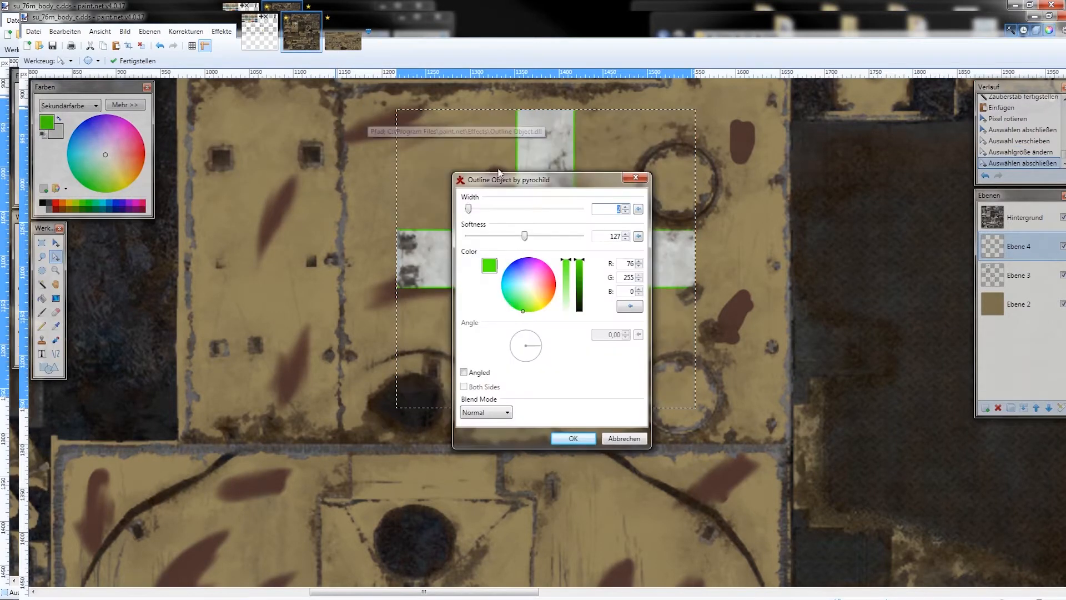
left_click_drag(498, 174, 753, 190)
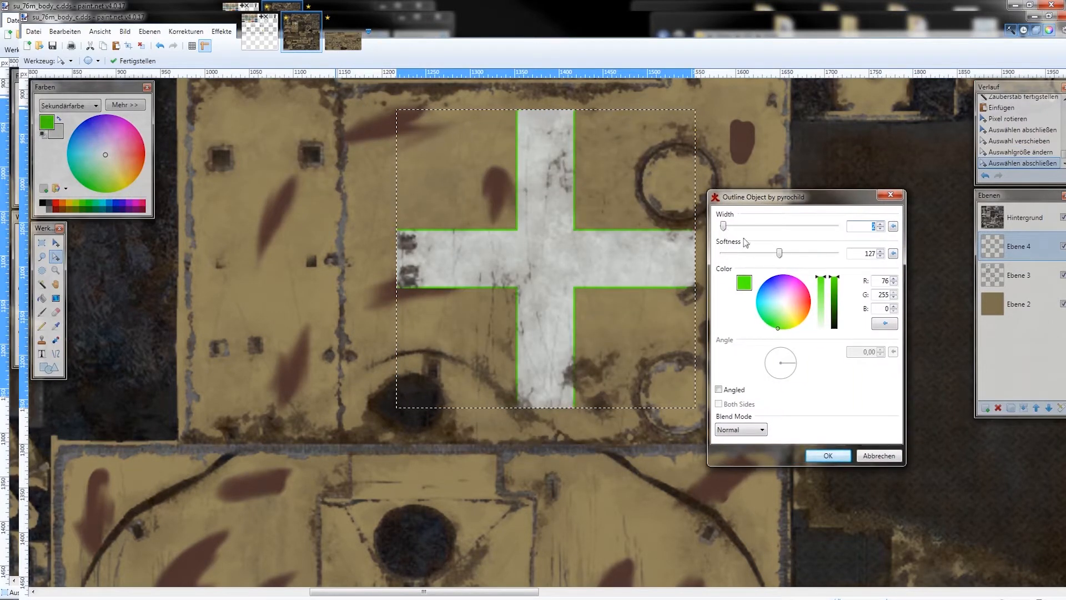
left_click_drag(779, 253, 733, 228)
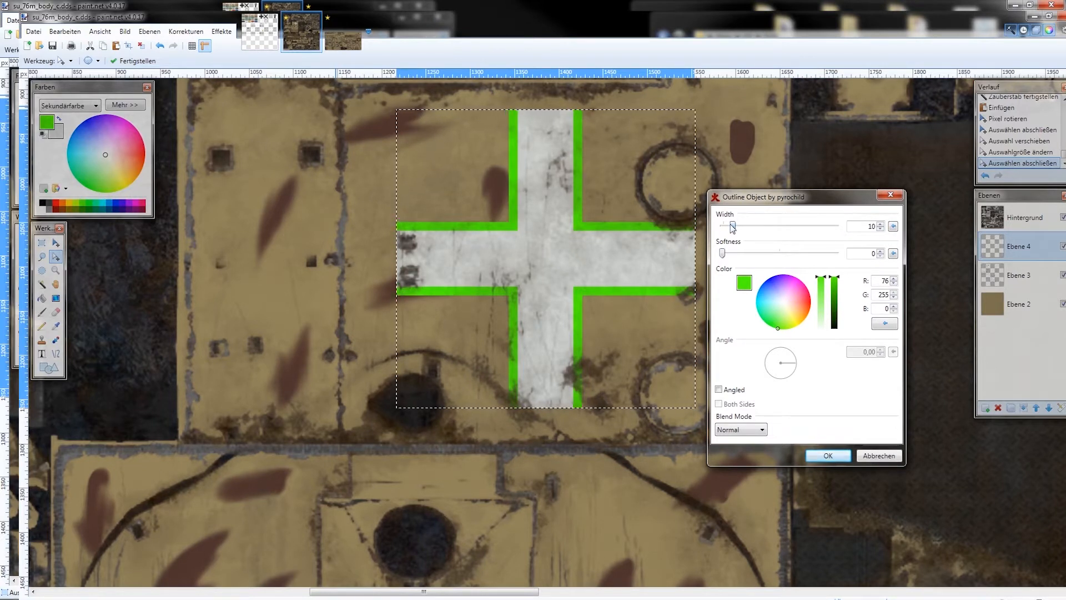
key("Return")
Apply a light grey Drop Shadow effect to the outlined cross with widening radius 5 and blur radius 0
left_click(186, 31)
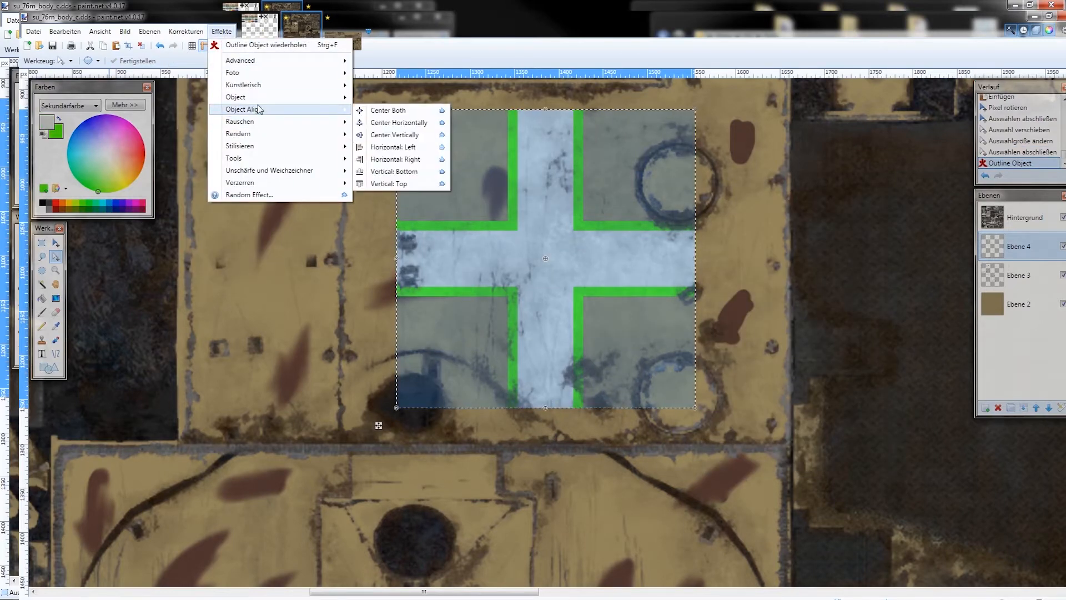
mouse_move(280, 98)
left_click(389, 98)
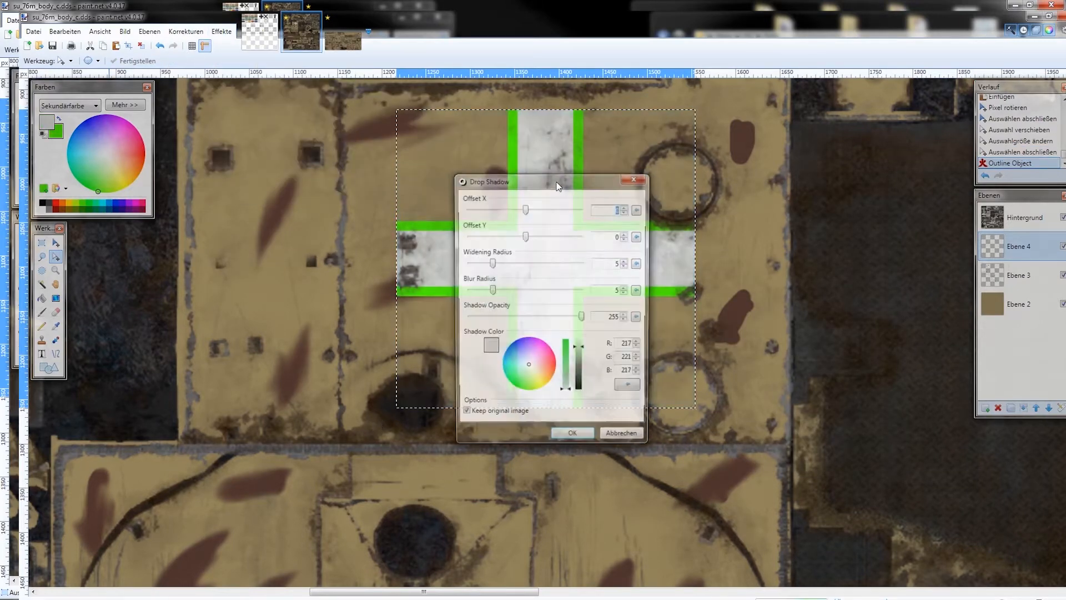
left_click_drag(565, 181, 782, 162)
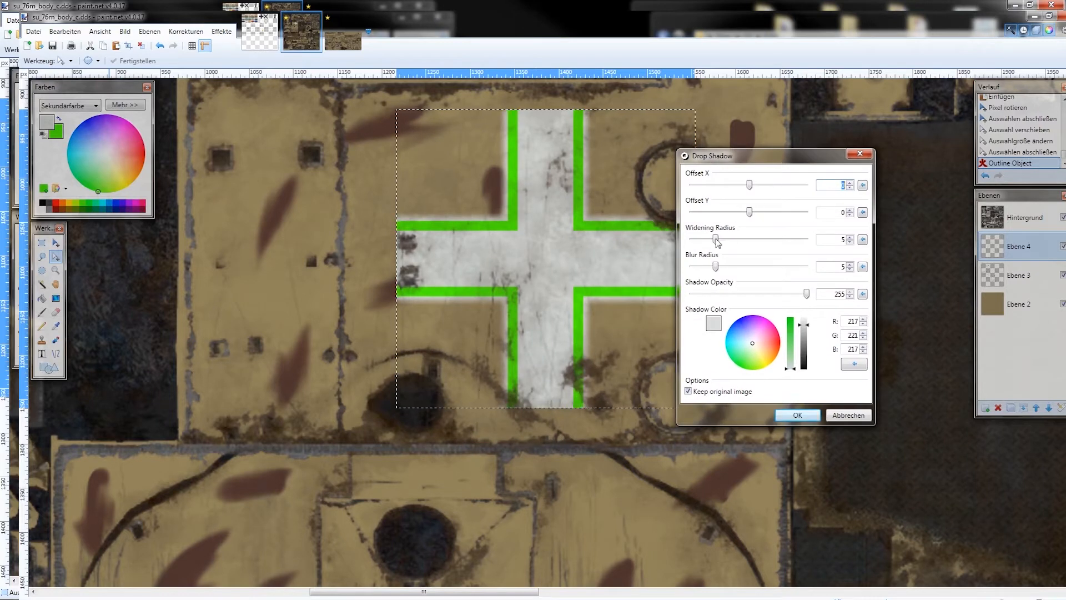
left_click_drag(715, 266, 662, 268)
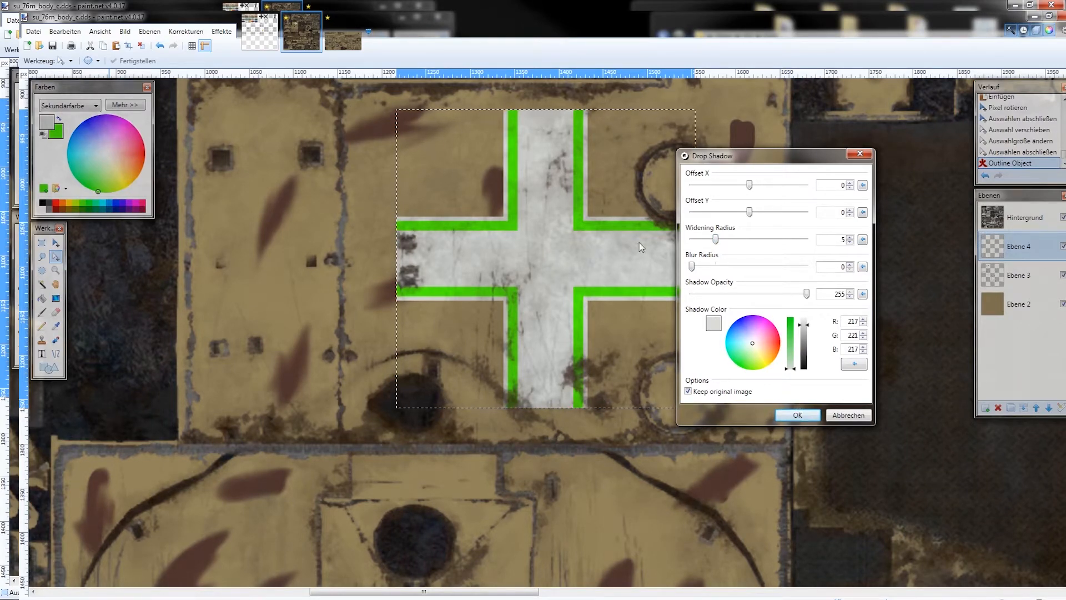
left_click(798, 415)
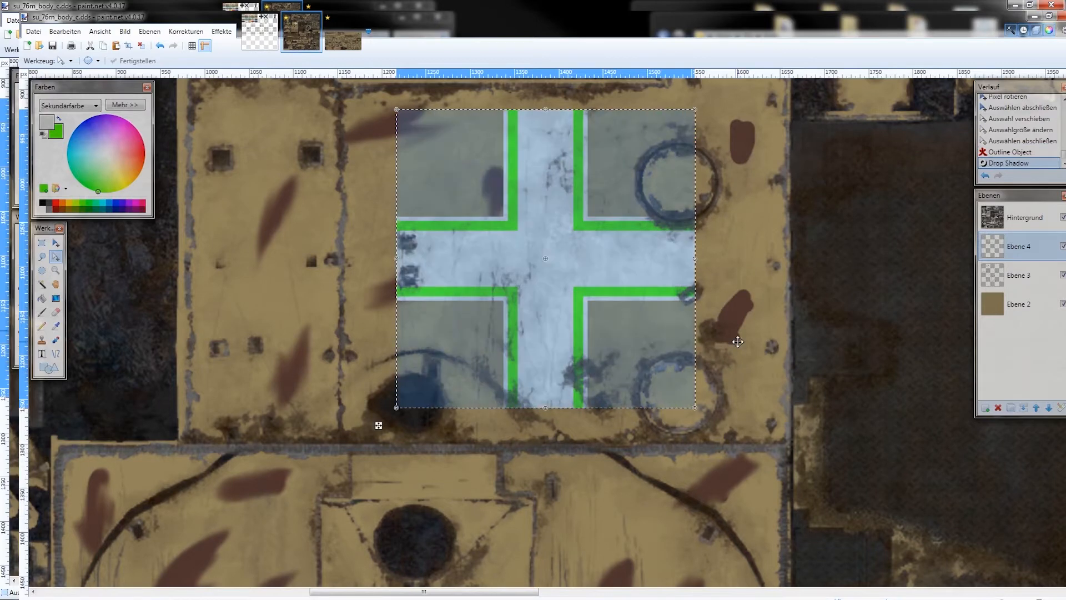
Select the green outline of the cross with the Magic Wand and delete it
left_click(41, 284)
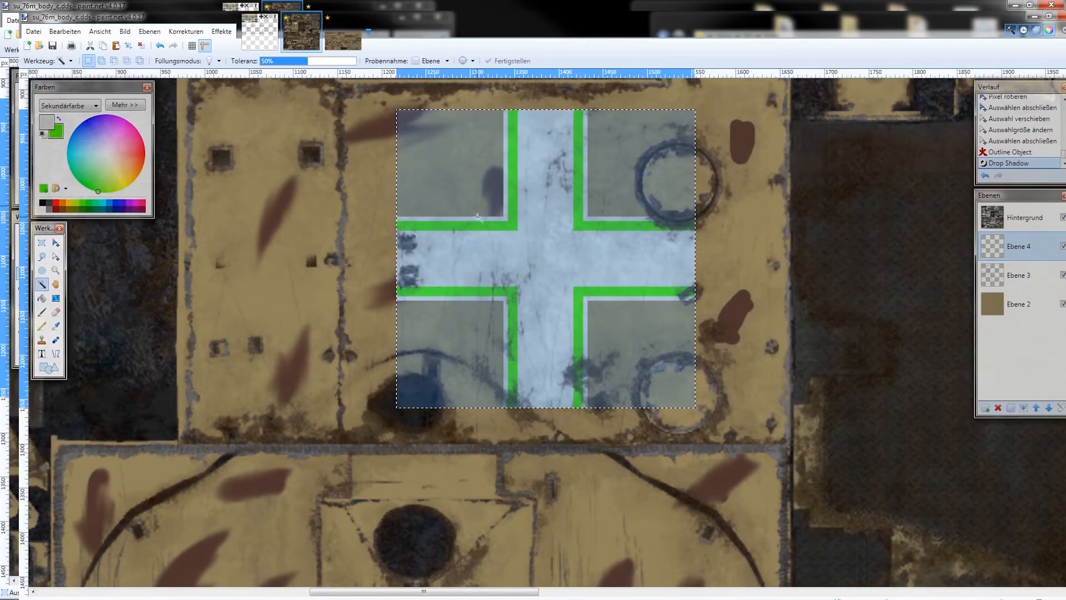
left_click(517, 224)
left_click(513, 224)
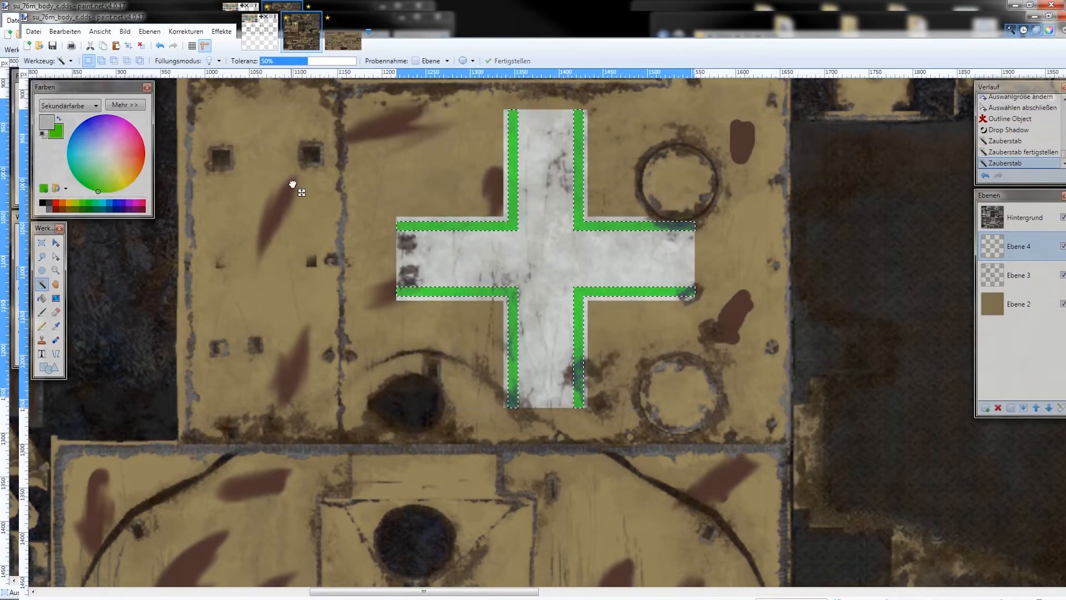
left_click(431, 210)
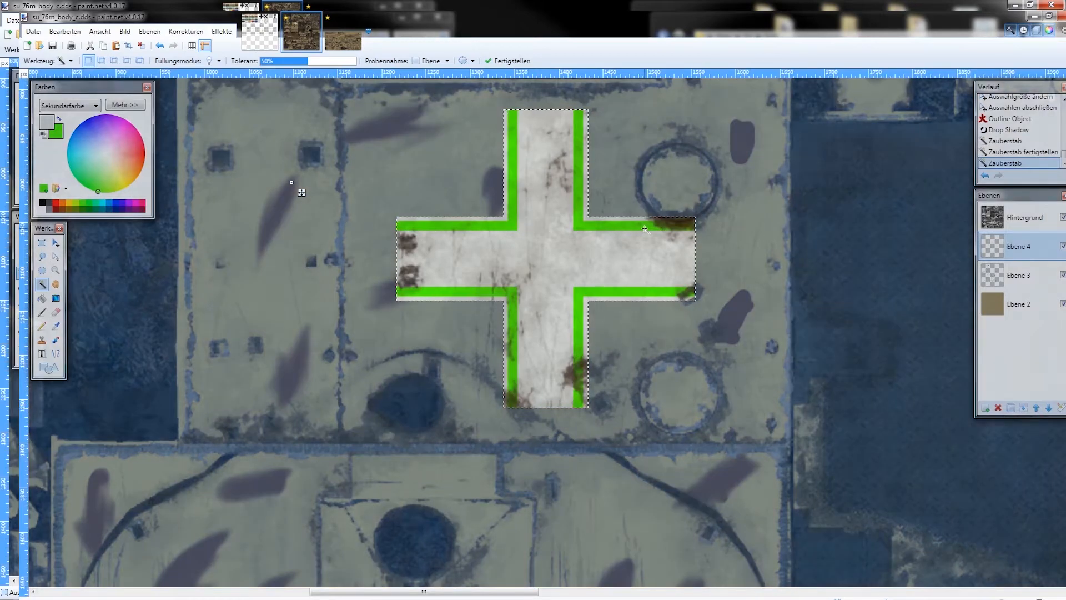
left_click(632, 226)
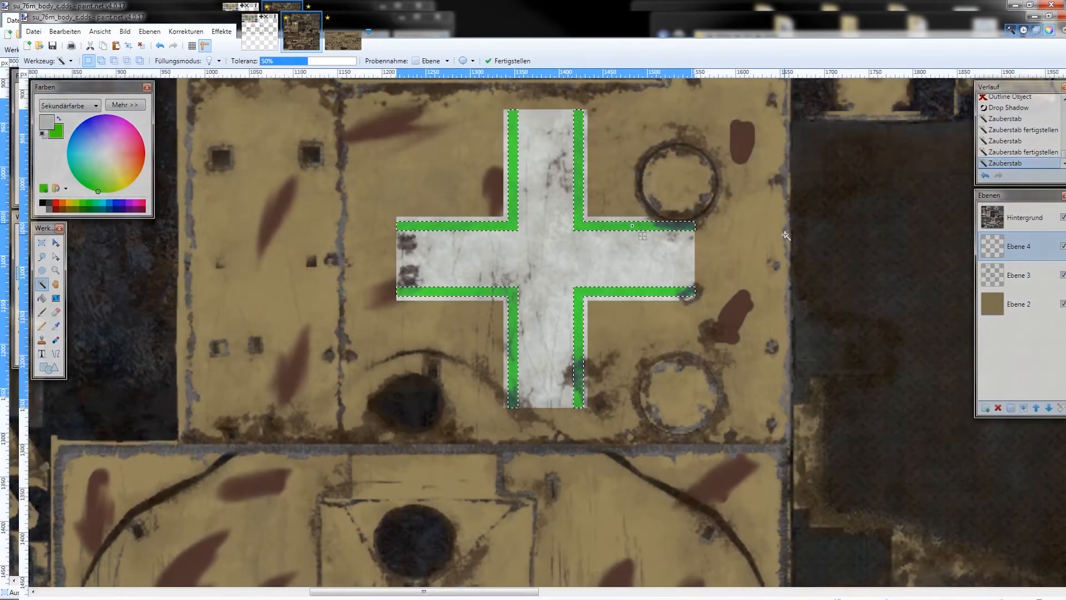
key("Delete")
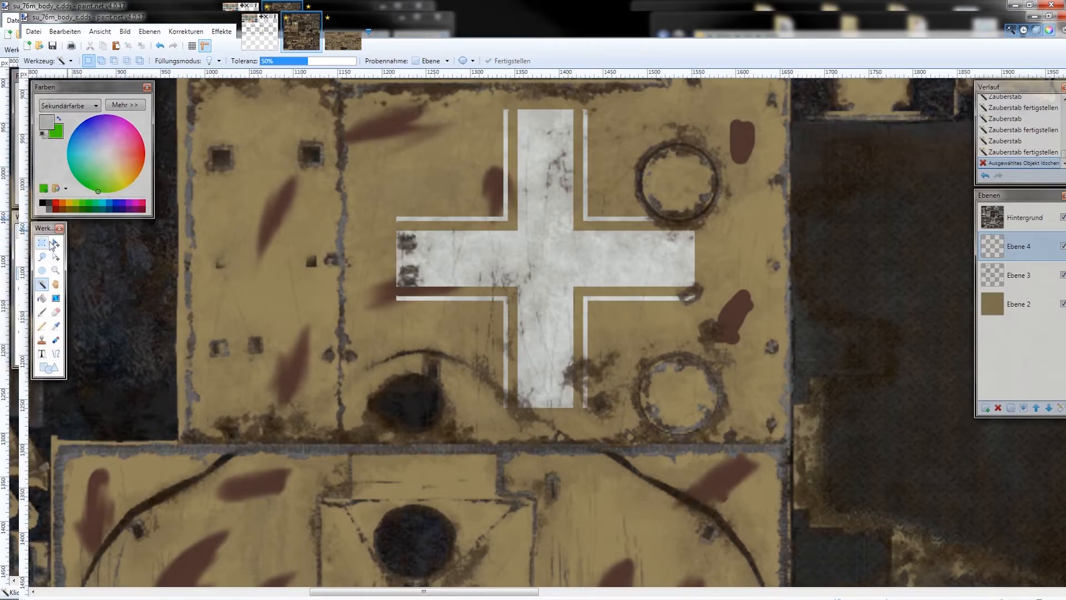
Erase the stray pixels at the upper ends of both thin border lines using small rectangular selections
left_click(41, 243)
scroll(516, 151, "up", 5)
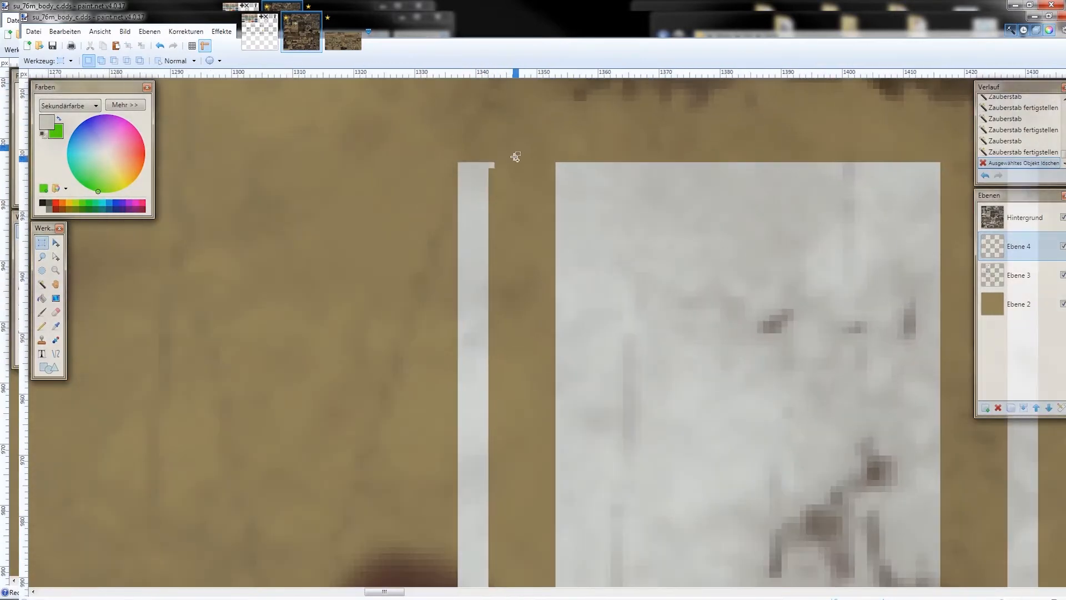
scroll(512, 159, "up", 1)
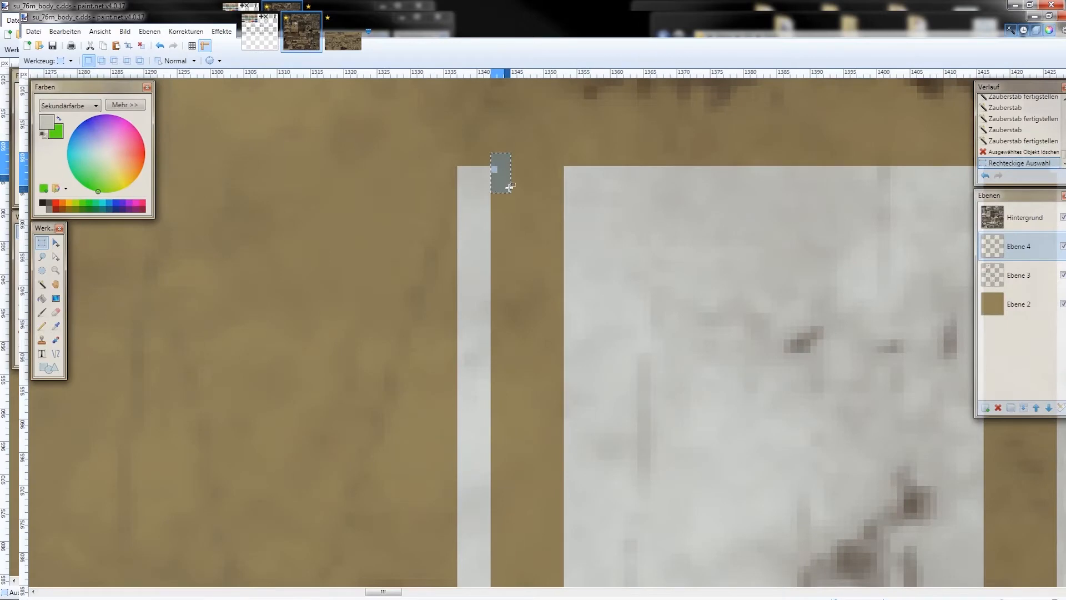
key("Delete")
left_click_drag(679, 173, 238, 253)
left_click_drag(610, 242, 613, 265)
key("Delete")
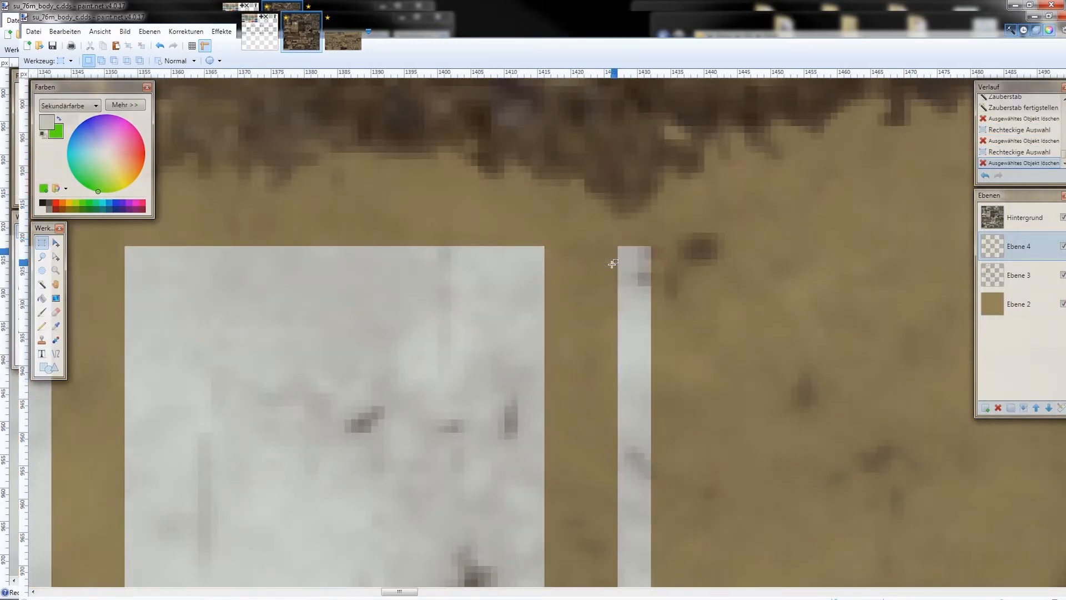
Enclose the whole cross in a rectangular selection and extend the selection slightly past its left and upper edges
scroll(587, 262, "down", 8)
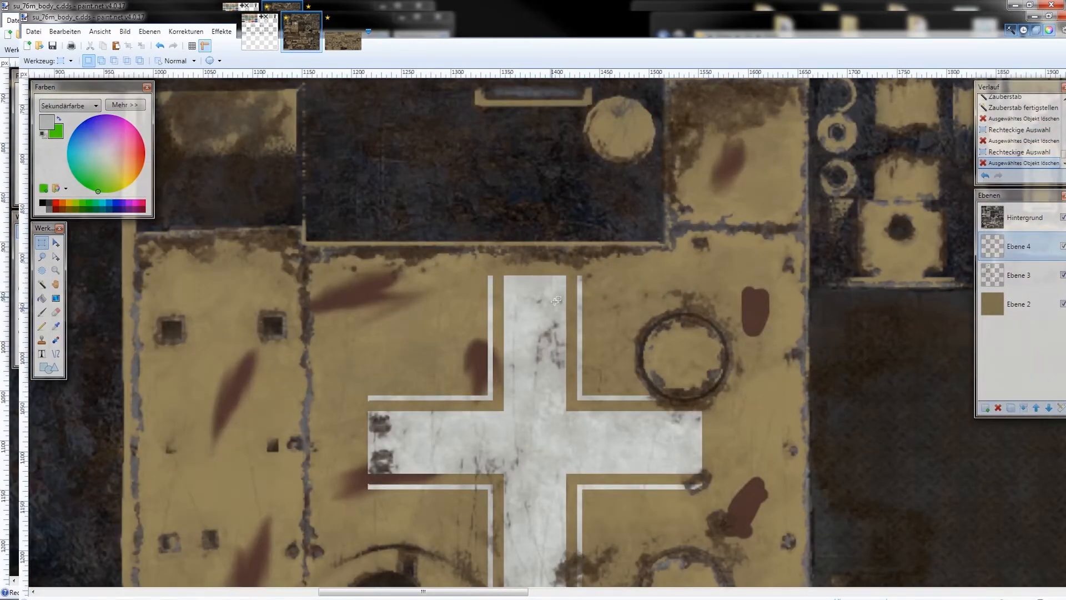
scroll(374, 423, "up", 5)
scroll(374, 424, "down", 4)
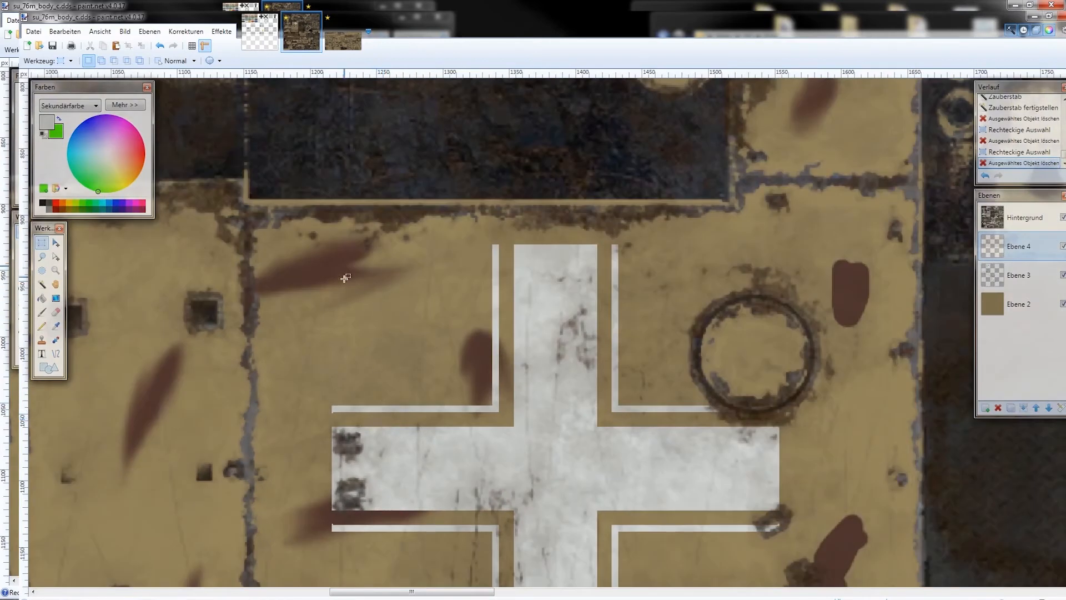
left_click_drag(335, 244, 786, 354)
scroll(588, 414, "down", 3)
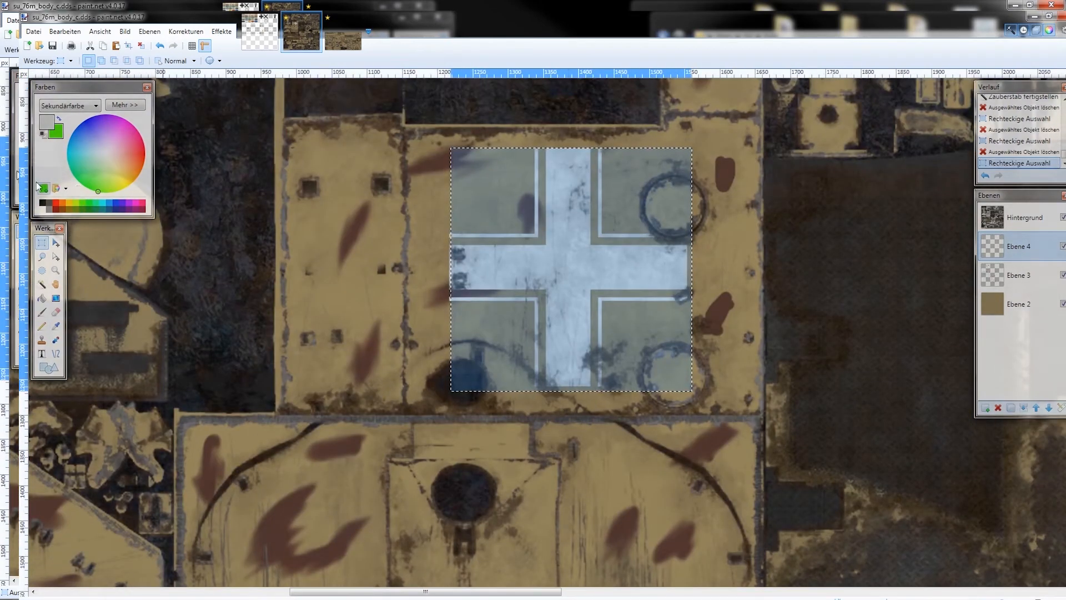
left_click(56, 256)
mouse_move(451, 272)
left_mouse_down()
mouse_move(439, 274)
mouse_move(447, 270)
left_mouse_up()
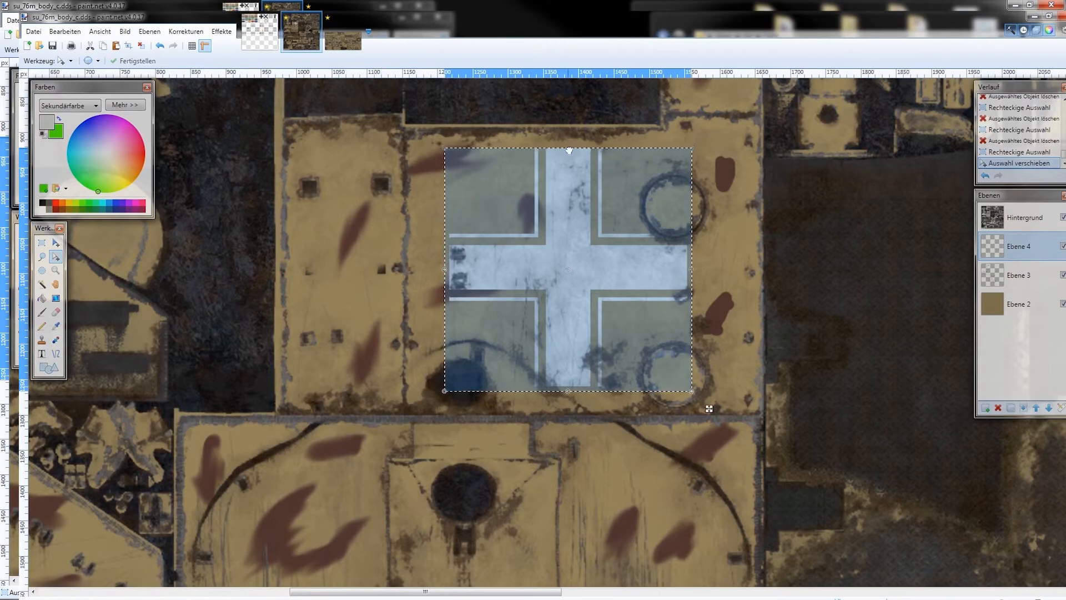
left_click_drag(567, 149, 567, 147)
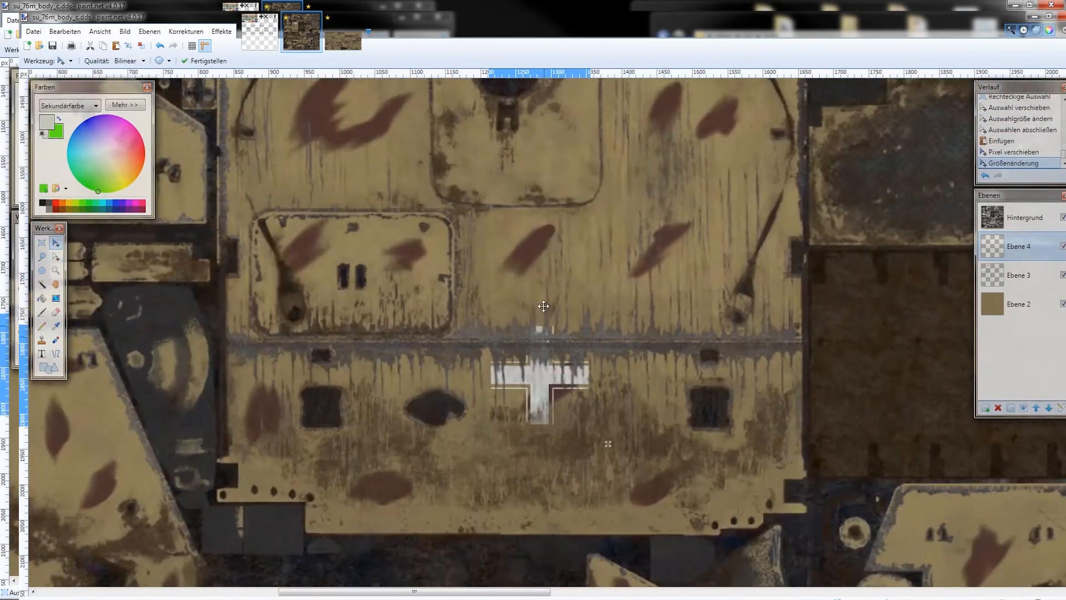
Move the reduced cross copy onto the hull plate beside the rectangular hatch and enlarge it slightly
left_click_drag(547, 381, 507, 261)
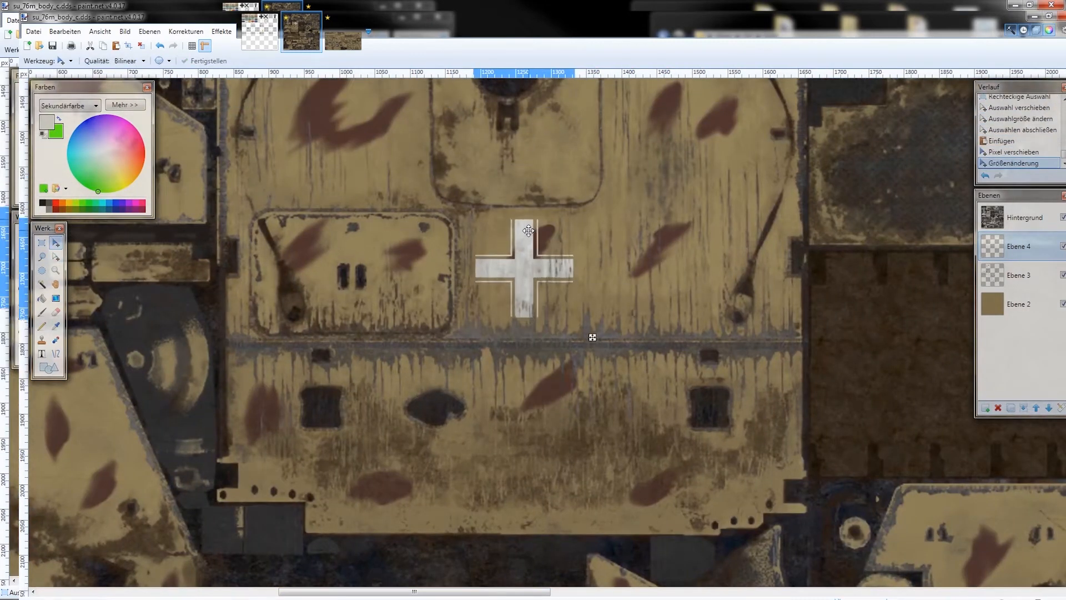
left_click_drag(543, 305, 582, 332)
Paste another cross, resize it and position it on the hull plate beneath the recessed rectangular cutout
scroll(650, 284, "down", 3)
key("ctrl+v")
left_click_drag(693, 405, 640, 405)
scroll(614, 432, "up", 3)
scroll(591, 373, "up", 1)
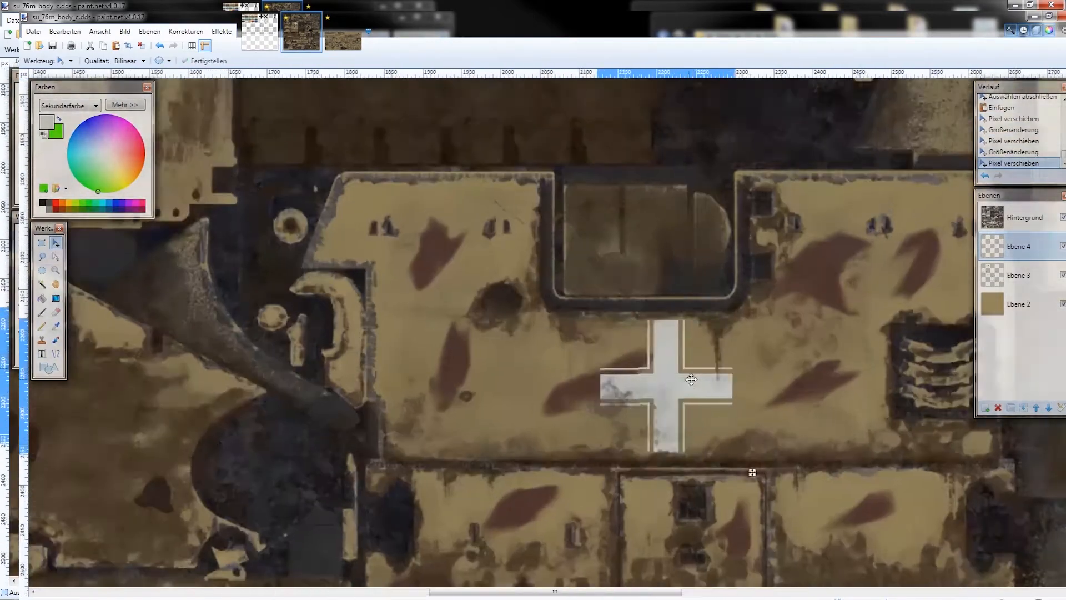
left_click_drag(686, 367, 717, 369)
Paste a cross copy, place it on the lower angled side plate and adjust its size
scroll(717, 369, "down", 5)
scroll(78, 257, "up", 4)
key("ctrl+v")
left_click_drag(379, 405, 447, 292)
left_click_drag(464, 309, 498, 367)
Paste a cross copy and position it on the upper angled side plate, between the small square fittings
scroll(205, 281, "up", 3)
key("ctrl+v")
left_click_drag(461, 432, 293, 157)
scroll(293, 157, "left", 3)
left_click_drag(480, 265, 481, 247)
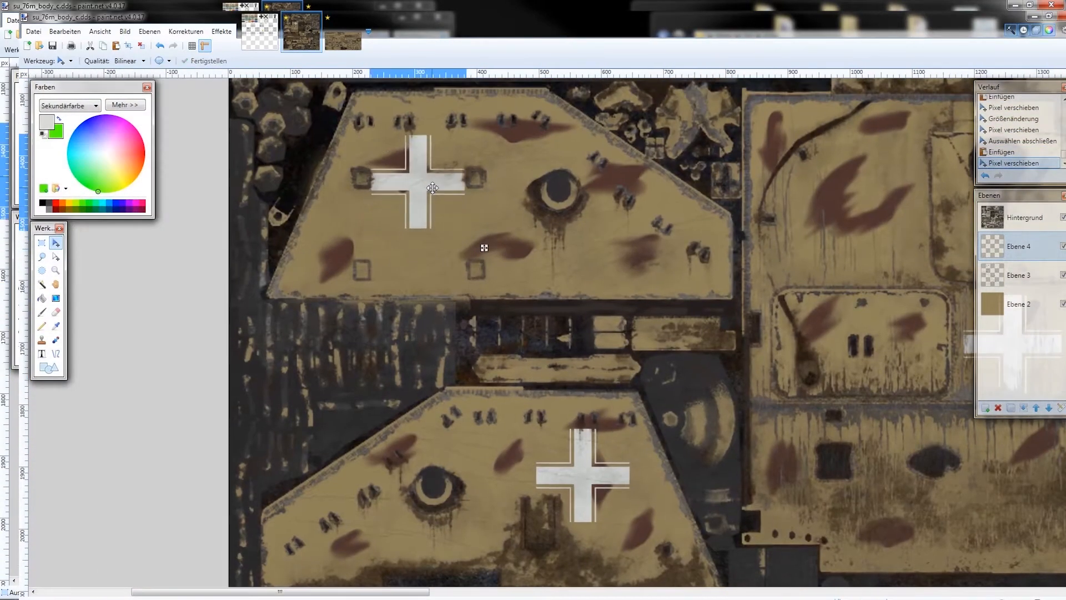
Paste one more cross copy and move it to another spot on the body texture
scroll(483, 246, "down", 5)
scroll(469, 374, "up", 4)
key("ctrl+v")
left_click_drag(193, 537, 419, 377)
scroll(418, 378, "down", 5)
scroll(428, 302, "up", 2)
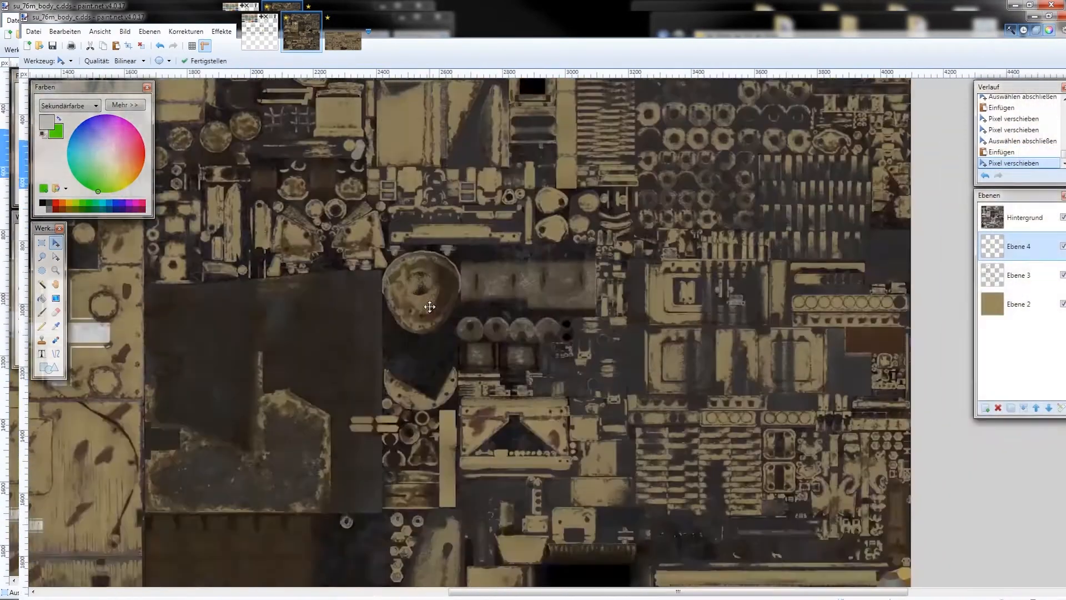
Paste a cross onto the small tapered plate, fine-tune its position and finish by selecting the whole image
scroll(428, 303, "down", 2)
scroll(580, 393, "up", 4)
key("ctrl+v")
left_click_drag(581, 394, 872, 434)
left_click_drag(367, 165, 859, 427)
scroll(871, 425, "up", 2)
left_click_drag(871, 391, 881, 387)
scroll(872, 387, "down", 6)
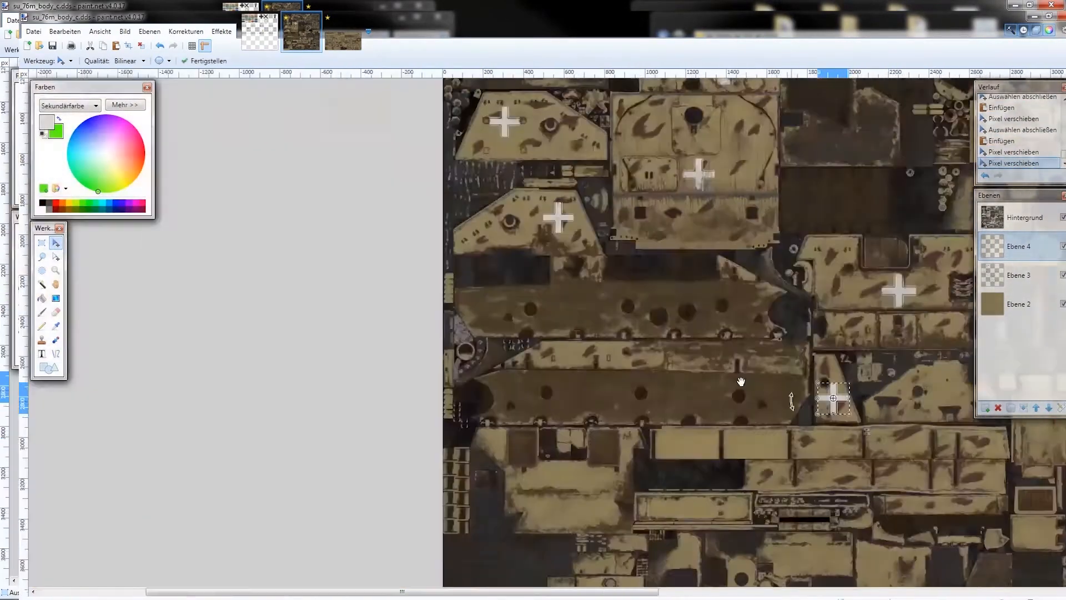
left_click_drag(738, 381, 553, 407)
key("ctrl+a")
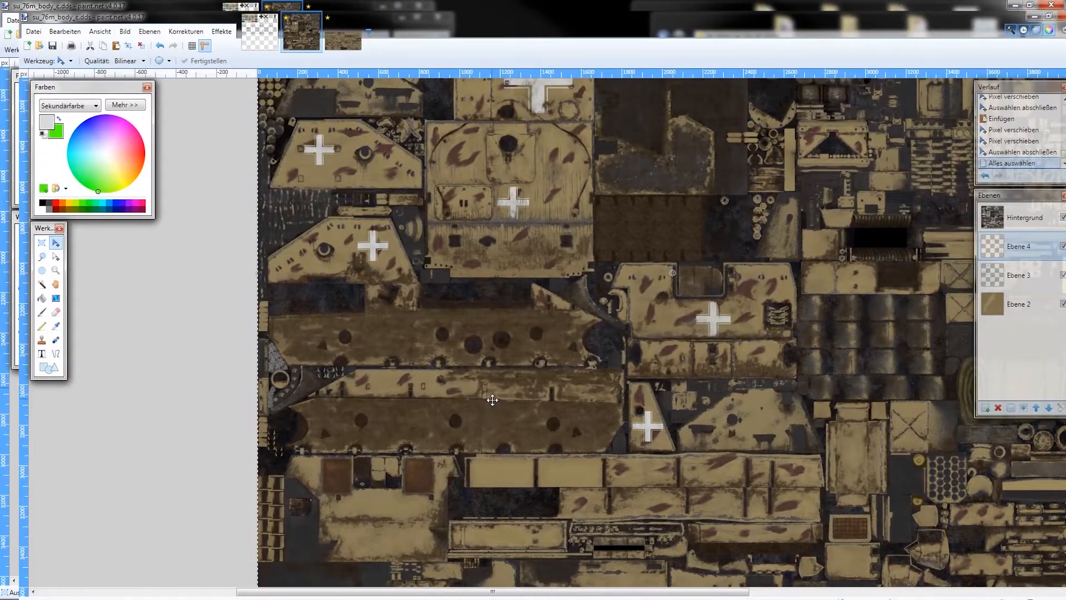
Set the font of the "St" text beside the white rectangle to Euphemia at size 36
scroll(472, 303, "up", 3)
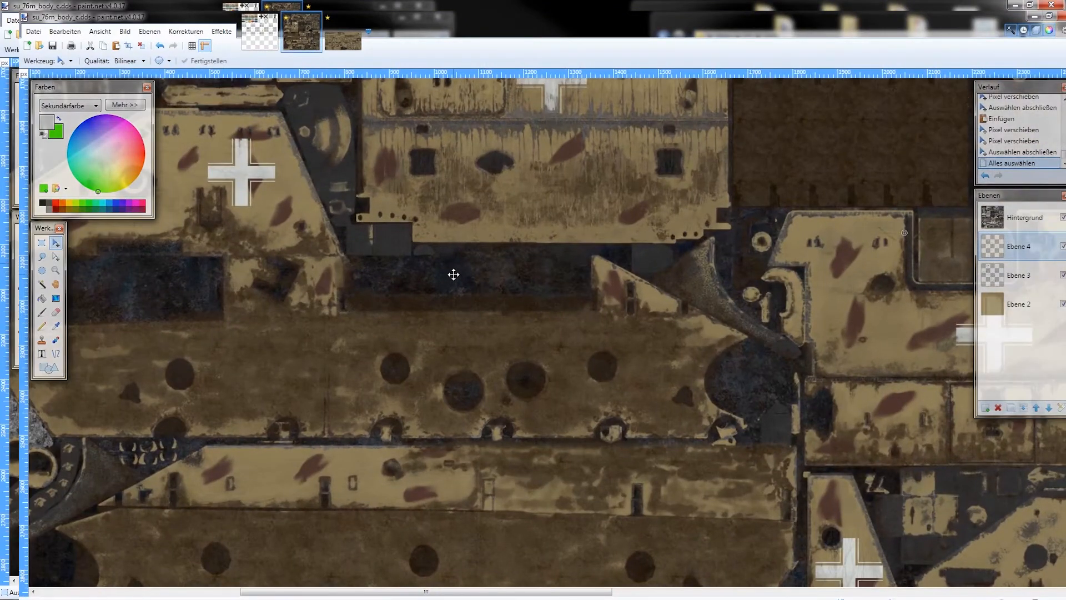
scroll(454, 274, "up", 5)
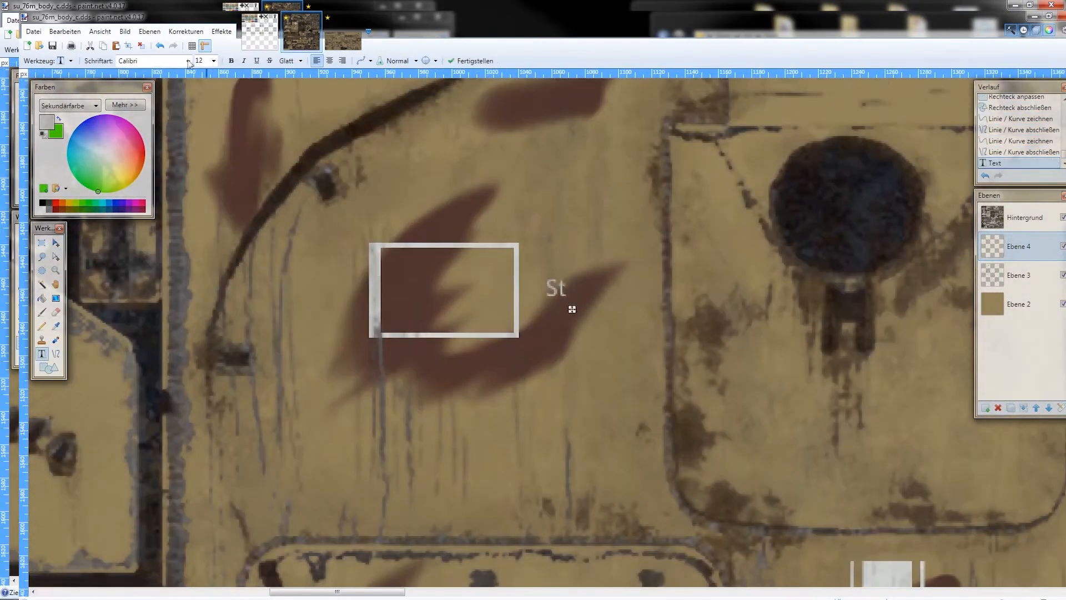
left_click(189, 61)
key("Down")
key("Down")
key("Down")
key("Down")
key("Down")
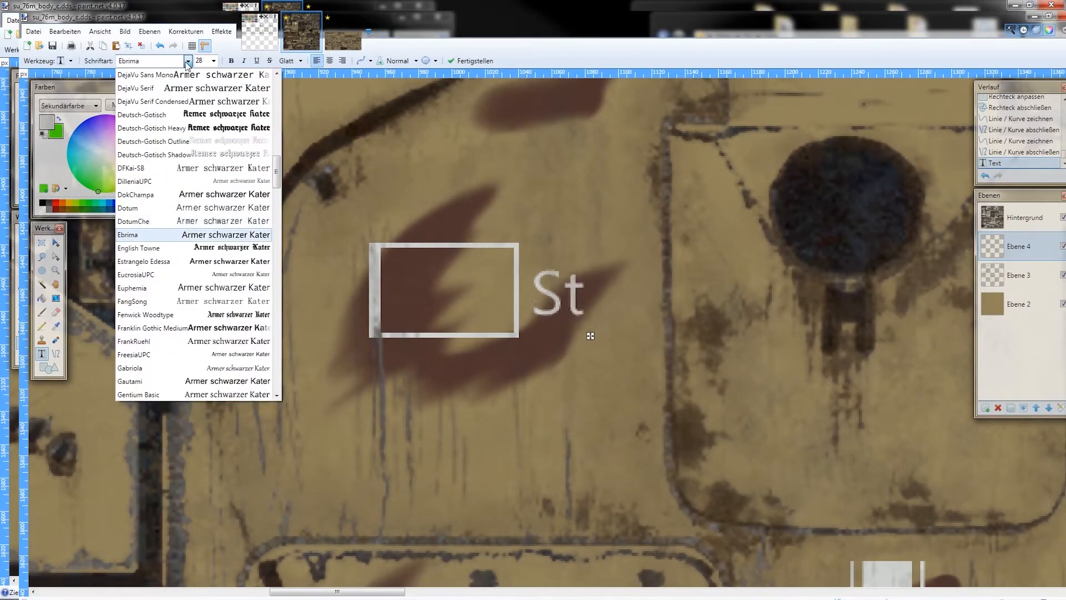
key("Return")
left_click(213, 61)
left_click(205, 174)
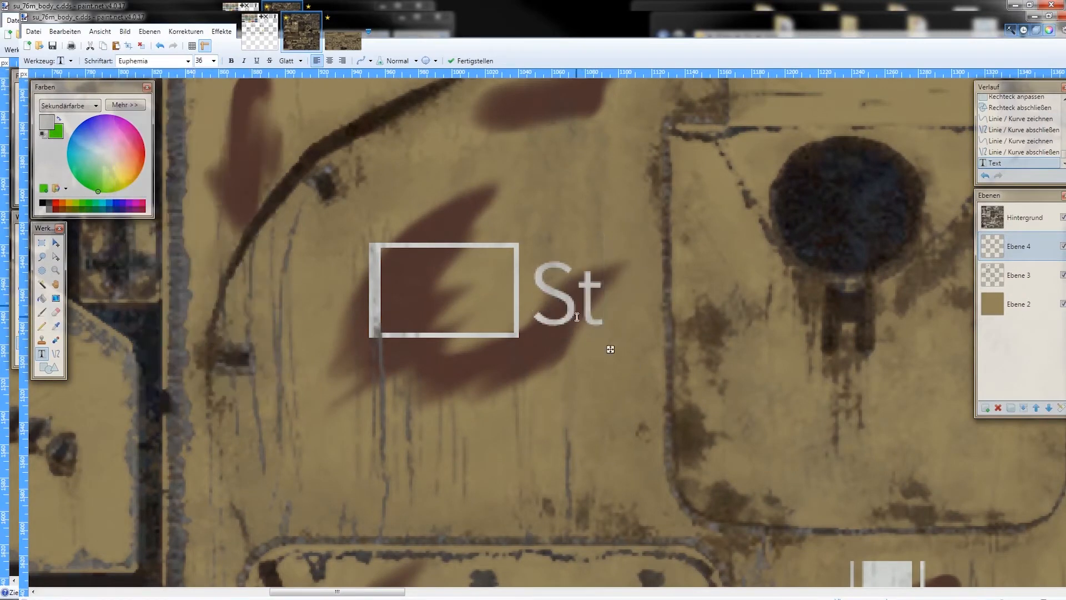
Draw a small circle and a rounded rectangle along the lower edge of the white rectangle marking
left_click(48, 367)
scroll(387, 361, "up", 1)
mouse_move(387, 361)
left_mouse_down()
mouse_move(417, 367)
mouse_move(389, 352)
left_mouse_up()
left_click(103, 60)
left_click(205, 110)
left_click(178, 60)
mouse_move(654, 320)
left_mouse_down()
mouse_move(469, 371)
mouse_move(595, 382)
mouse_move(446, 397)
left_mouse_up()
left_click_drag(551, 401, 551, 388)
left_click_drag(679, 392, 686, 392)
Enclose part of the drawn marking in a rectangular selection, reposition it and select the whole image
left_click(42, 243)
left_click_drag(321, 100, 859, 301)
left_click(55, 242)
left_click_drag(327, 189, 585, 340)
key("ctrl+a")
scroll(534, 250, "down", 3)
Select the marking again, shift and shrink it on the upper hull plate, and finish by selecting everything
left_click(41, 243)
left_click(55, 243)
left_click_drag(433, 261, 367, 241)
left_click_drag(520, 320, 475, 295)
left_click_drag(384, 274, 382, 289)
key("ctrl+a")
Draw a circle outline about 100 px wide with the Ellipse shape and brush width 10 over the plate's two brown patches
scroll(659, 233, "down", 2)
left_click_drag(659, 228, 483, 252)
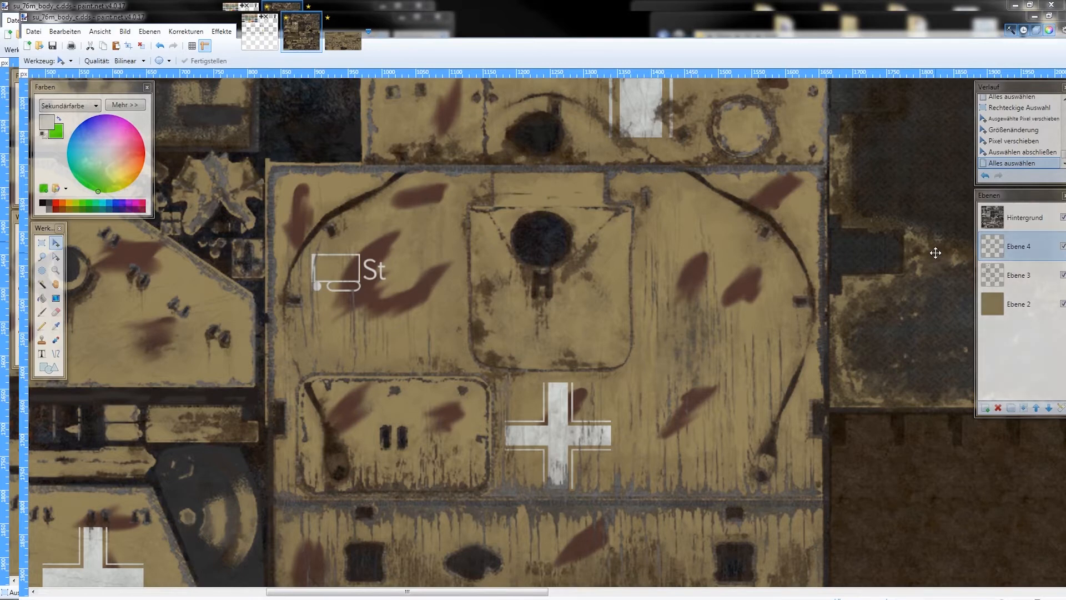
key("o")
scroll(758, 276, "up", 3)
left_click(168, 61)
left_click(119, 87)
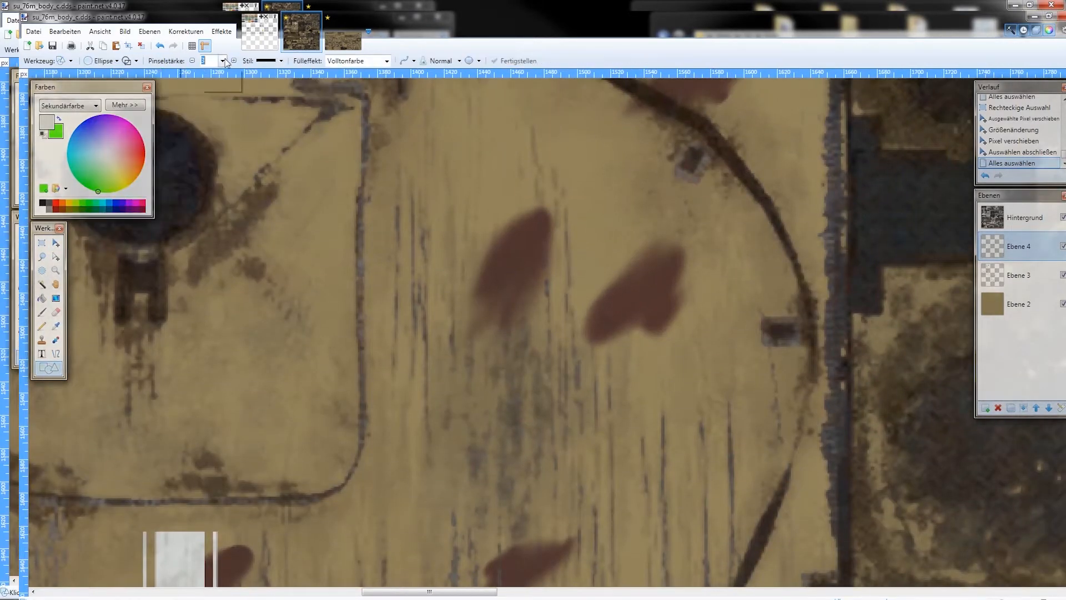
left_click(224, 61)
left_click_drag(505, 204, 662, 359)
left_click_drag(681, 378, 704, 372)
Draw a horizontal and a vertical line of width 10 through the centre of the circle
left_click(55, 354)
scroll(612, 255, "up", 4)
left_click_drag(420, 315, 770, 314)
left_click_drag(596, 132, 596, 494)
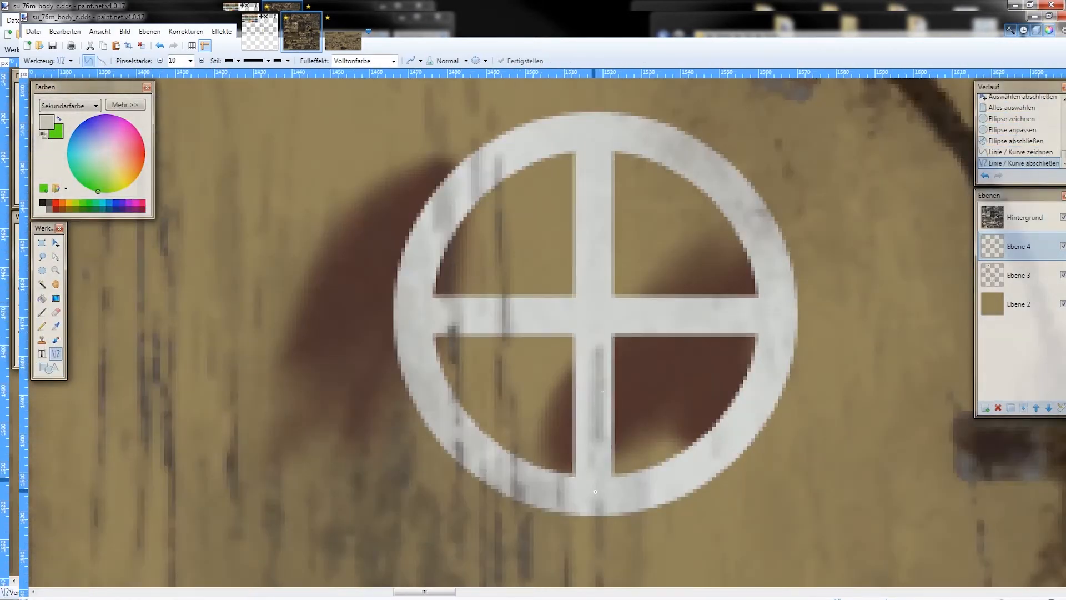
Cut a gap in the ring beside each of the four spokes by deleting small rectangular selections
scroll(626, 388, "down", 2)
left_click(42, 242)
scroll(622, 178, "up", 6)
left_click_drag(519, 192, 590, 311)
key("Delete")
left_click_drag(670, 277, 742, 400)
key("Delete")
left_click_drag(357, 288, 247, 345)
key("Delete")
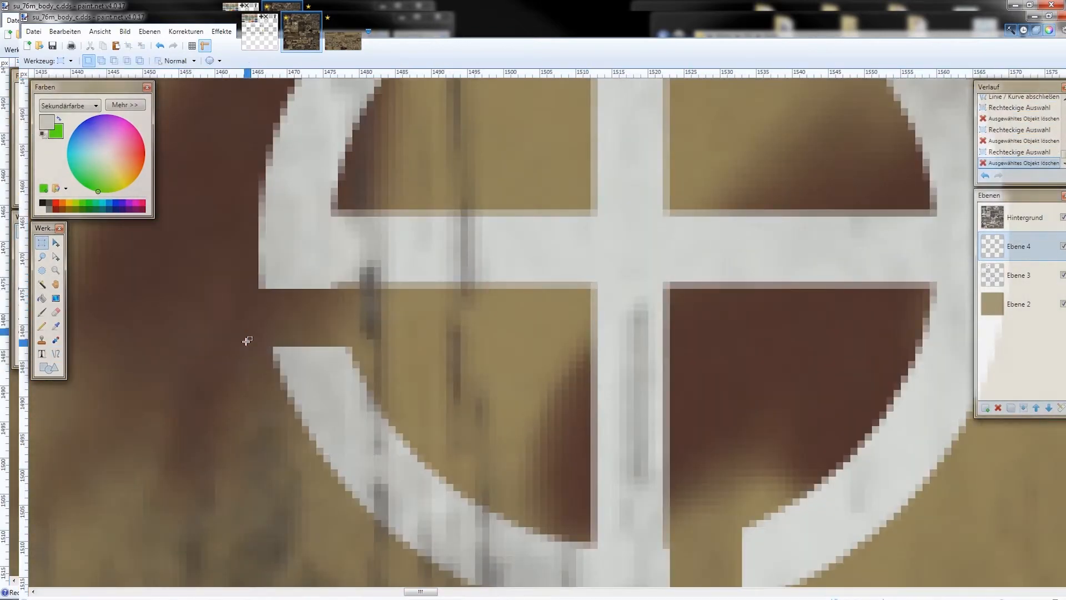
scroll(245, 340, "down", 4)
scroll(424, 300, "up", 4)
left_click_drag(632, 276, 747, 210)
key("Delete")
scroll(766, 207, "down", 4)
Select the whole ring emblem and rotate it clockwise so that its spokes run diagonally
scroll(540, 214, "down", 4)
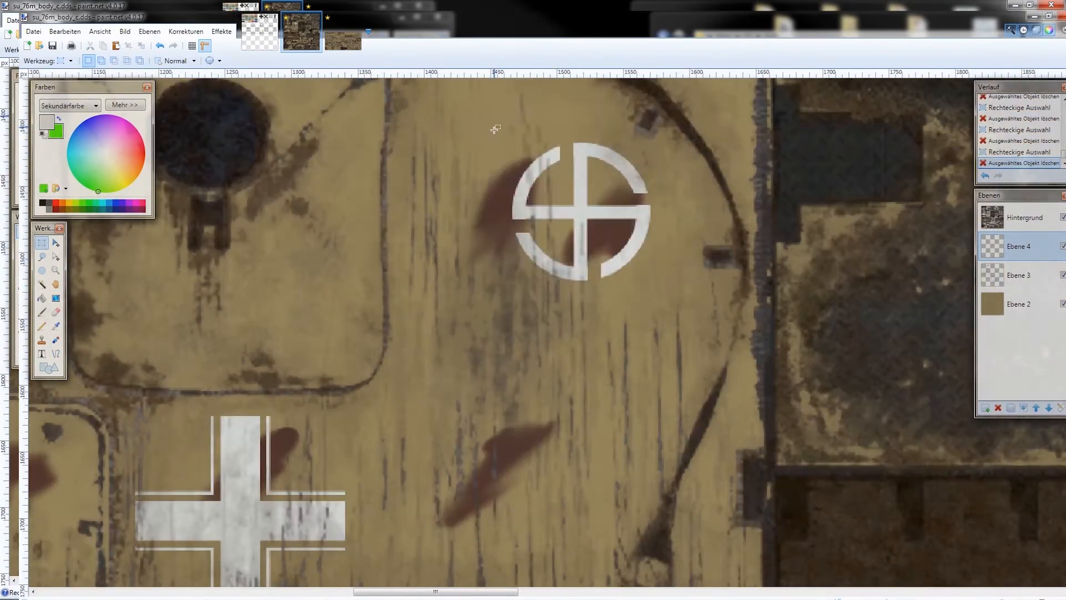
left_click_drag(495, 128, 681, 311)
left_click(56, 243)
left_click_drag(536, 147, 600, 131)
Trim the slanted ends of two ring segments straight by deleting small rectangular selections
scroll(600, 134, "up", 8)
left_click(42, 242)
scroll(625, 170, "down", 4)
left_click(55, 242)
left_click(42, 242)
scroll(538, 156, "up", 4)
left_click_drag(629, 165, 675, 234)
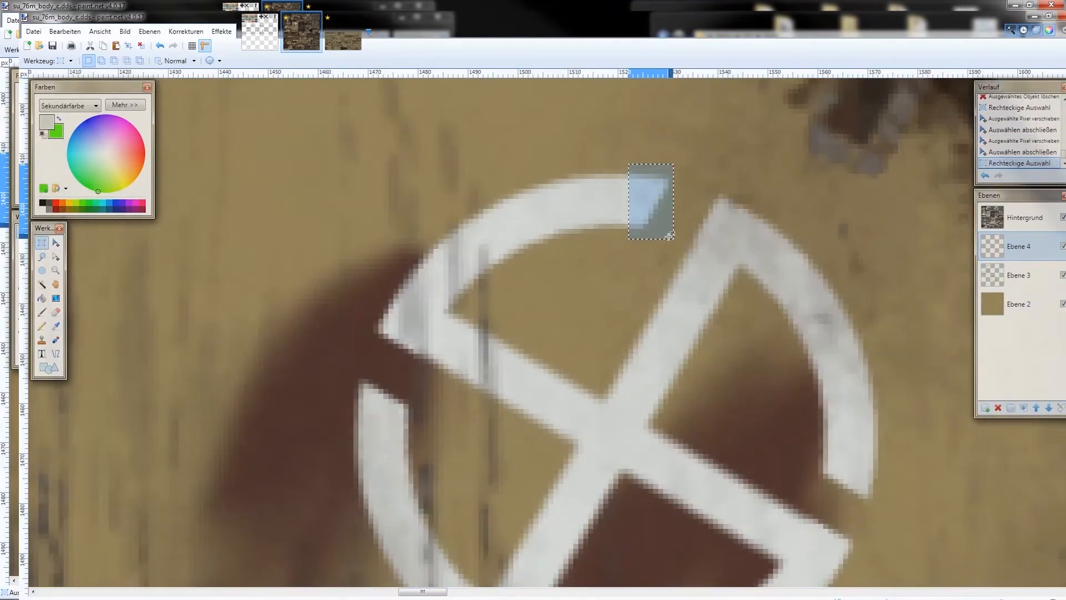
key("Delete")
left_click_drag(551, 228, 604, 305)
key("Delete")
Trim the remaining slanted ends of the ring segments straight by deleting small rectangular selections
left_click(56, 243)
left_click(41, 243)
scroll(716, 281, "down", 4)
left_click(55, 243)
left_click_drag(461, 236, 562, 167)
left_click_drag(636, 167, 686, 178)
left_click(41, 243)
scroll(605, 267, "up", 4)
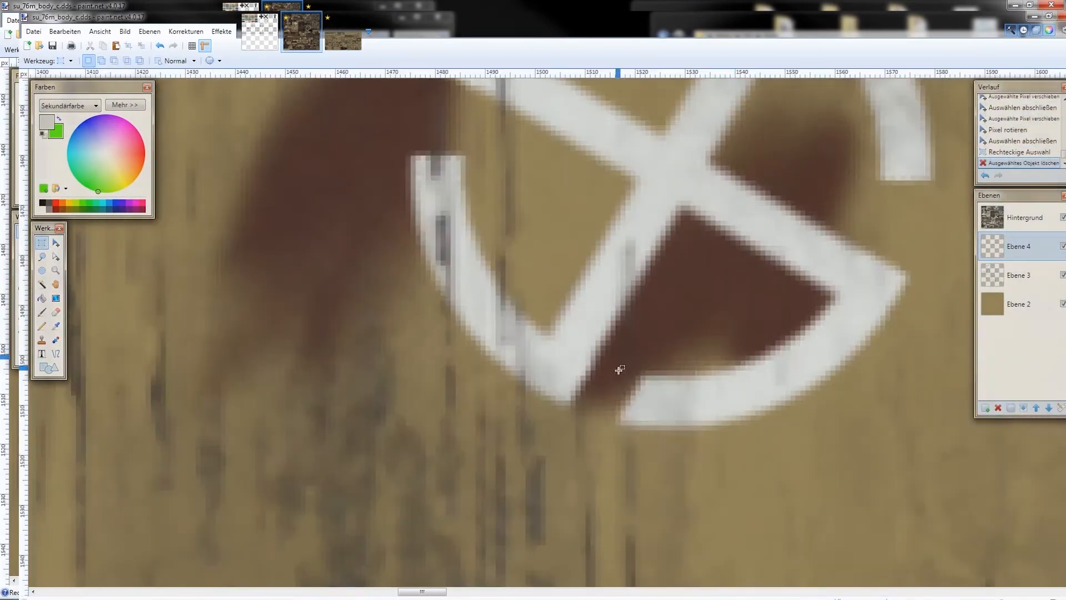
left_click_drag(618, 369, 692, 452)
key("Delete")
Rotate the selected ring emblem back so that its spokes run vertically and horizontally
left_click_drag(517, 155, 857, 477)
left_click(55, 242)
key("ctrl+a")
scroll(590, 311, "down", 4)
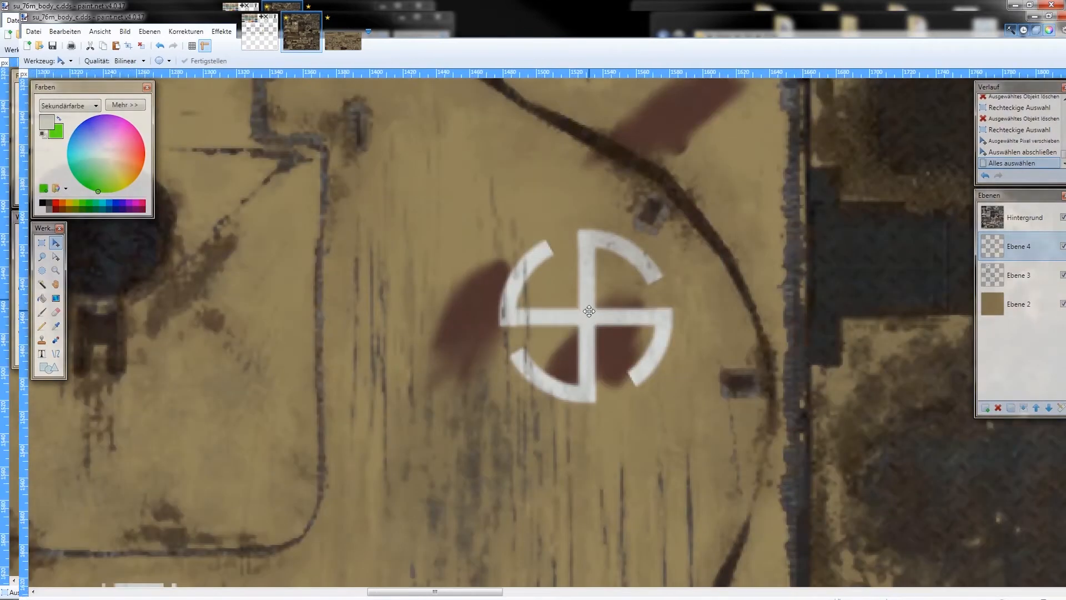
Draw a straight top edge and a curved left side of a shield around the emblem with lines of width 10
left_click(55, 353)
left_click_drag(467, 189, 703, 192)
left_click_drag(480, 414, 480, 415)
left_click_drag(480, 415, 586, 473)
scroll(478, 190, "up", 2)
left_click_drag(476, 186, 472, 177)
scroll(500, 311, "down", 3)
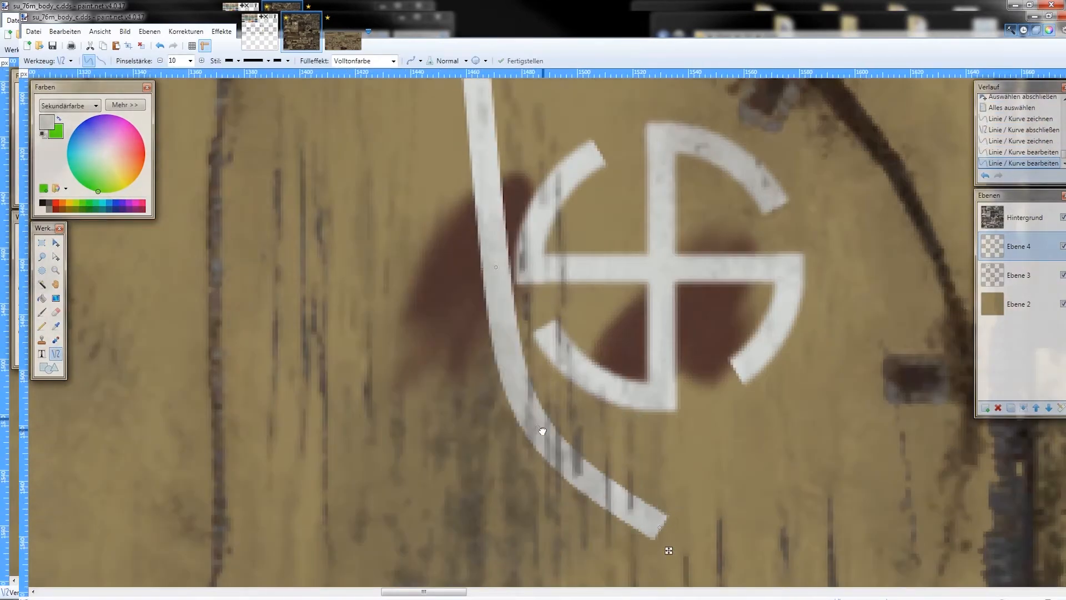
left_click_drag(543, 431, 521, 445)
left_click_drag(475, 177, 476, 282)
scroll(482, 284, "down", 2)
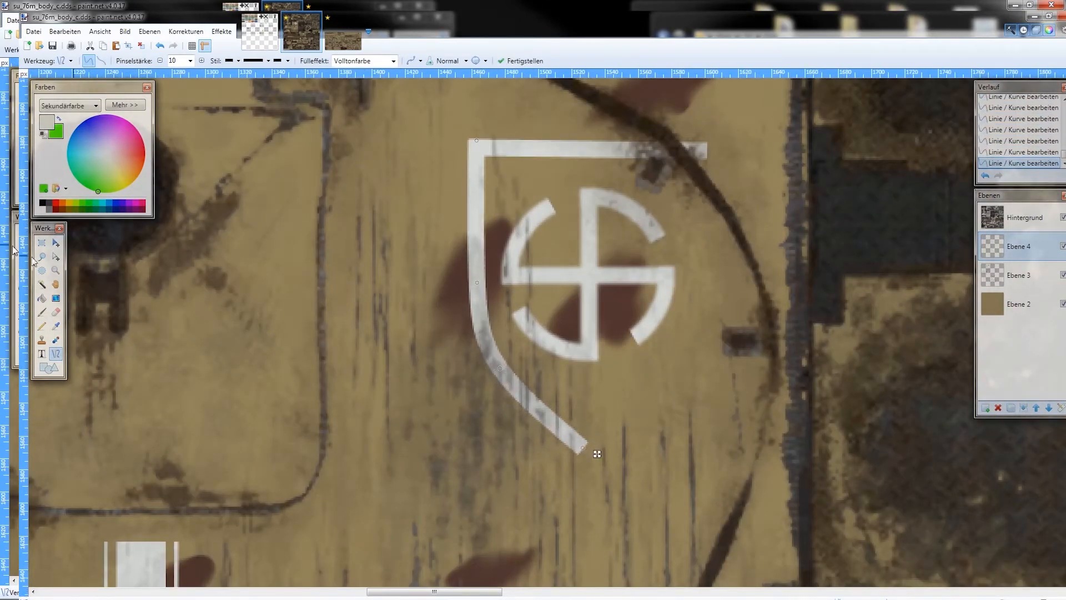
Copy the shield's curved left side onto a new layer and mirror it horizontally to form the right side
left_click(42, 257)
left_click_drag(453, 163, 468, 133)
key("ctrl+c")
key("ctrl+shift+v")
left_click_drag(443, 305, 778, 305)
scroll(737, 142, "up", 6)
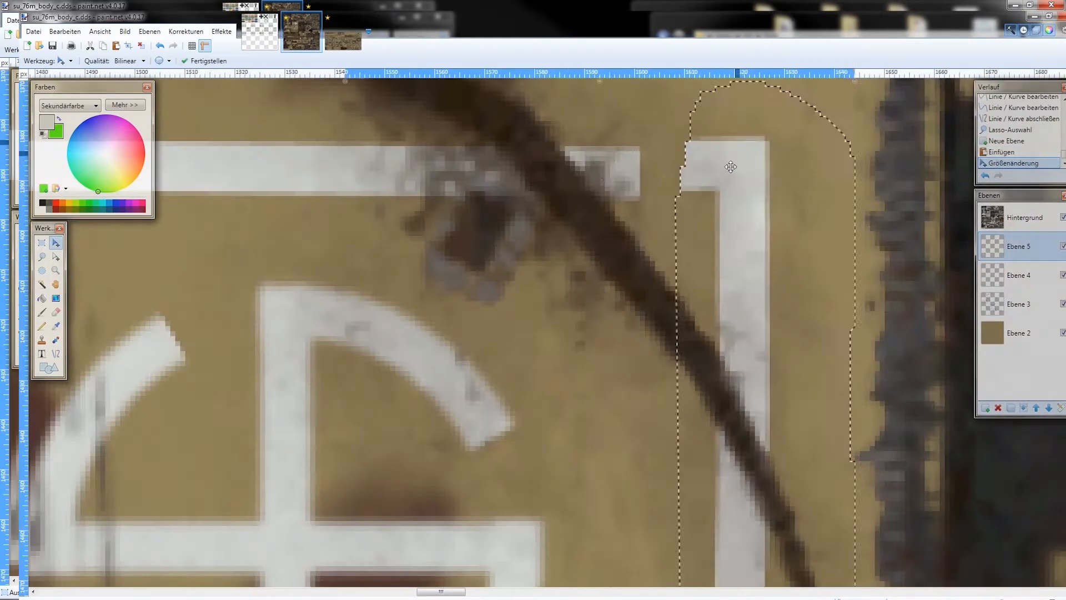
Move and resize the mirrored side until it meets the shield's top edge and bottom tip
left_click_drag(731, 166, 604, 171)
scroll(604, 171, "down", 7)
scroll(675, 312, "up", 4)
left_click_drag(679, 312, 676, 312)
left_click_drag(609, 138, 609, 142)
scroll(614, 257, "down", 3)
left_click_drag(648, 257, 644, 257)
scroll(595, 311, "up", 4)
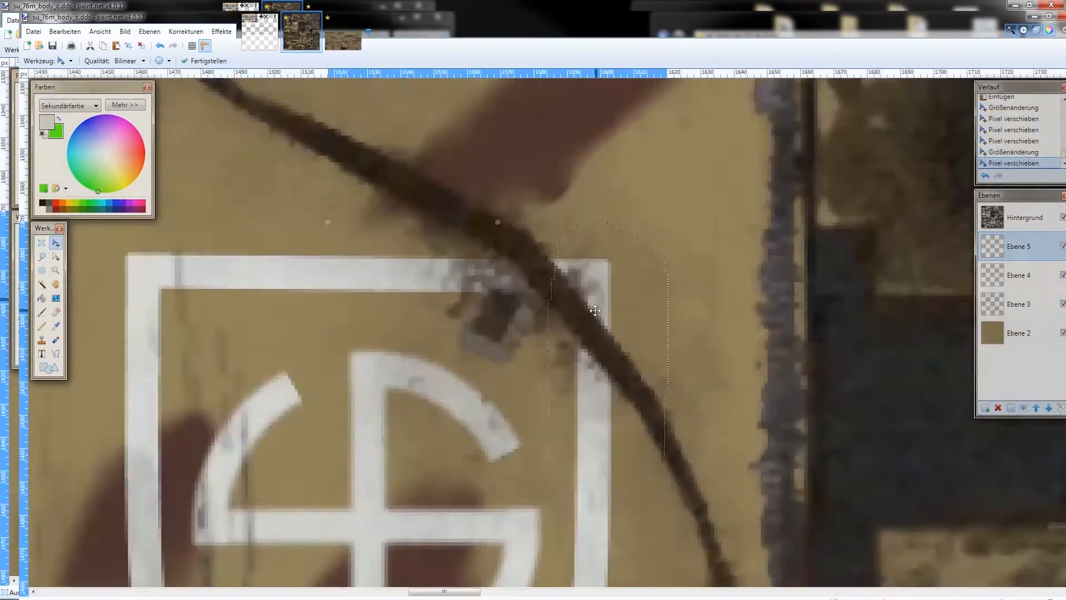
scroll(595, 310, "down", 3)
left_click_drag(637, 326, 637, 322)
key("ctrl+a")
Touch up the joint of the shield outline with short brush strokes of size 5
scroll(583, 314, "up", 7)
left_click(42, 313)
left_click_drag(595, 222, 595, 253)
left_click_drag(575, 250, 614, 250)
scroll(655, 239, "down", 8)
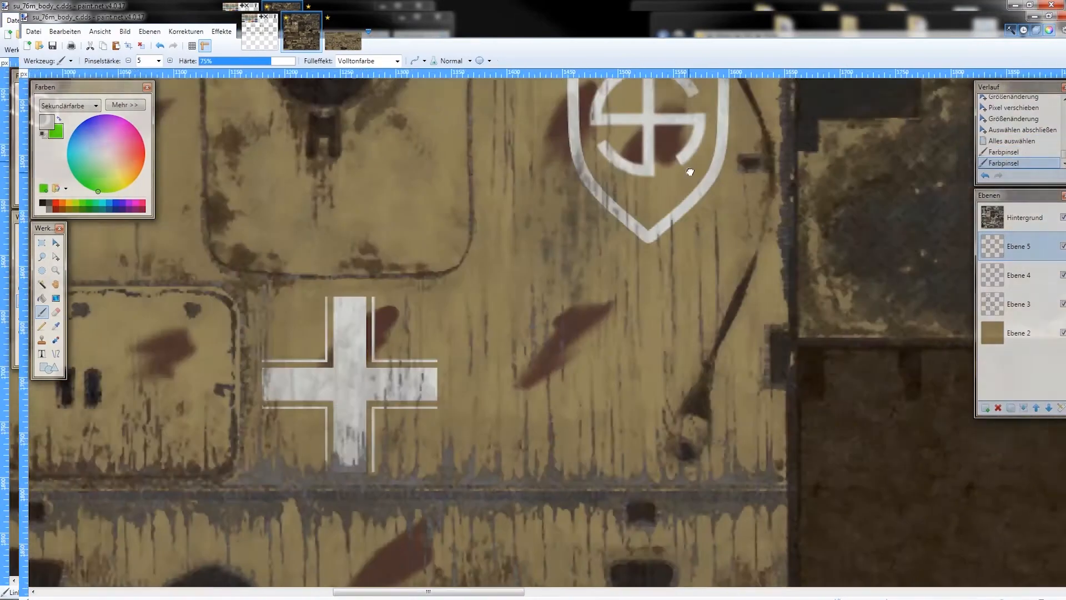
Merge the shield side's layer down and scale the selected shield emblem down on the front plate
scroll(612, 293, "down", 4)
left_click(42, 242)
left_click_drag(550, 200, 653, 334)
left_click(55, 243)
left_click(1023, 407)
left_click_drag(550, 200, 633, 237)
scroll(587, 317, "up", 2)
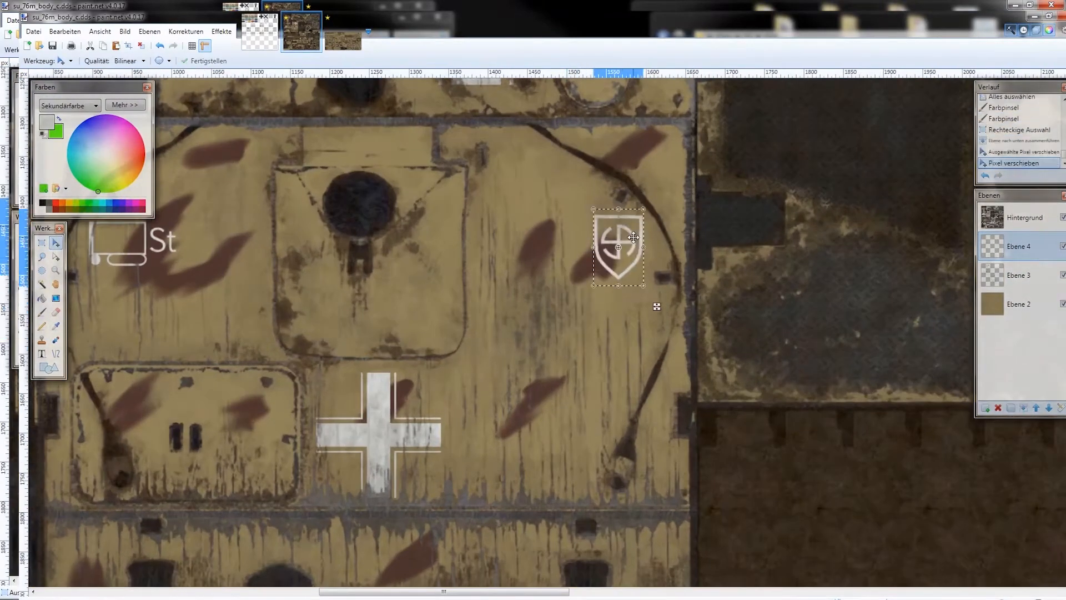
Shrink the shield emblem slightly further and position it inside the curved cable on the front plate
scroll(620, 236, "up", 5)
mouse_move(619, 285)
left_mouse_down()
mouse_move(619, 272)
mouse_move(629, 274)
left_mouse_up()
scroll(611, 271, "down", 2)
scroll(629, 274, "down", 2)
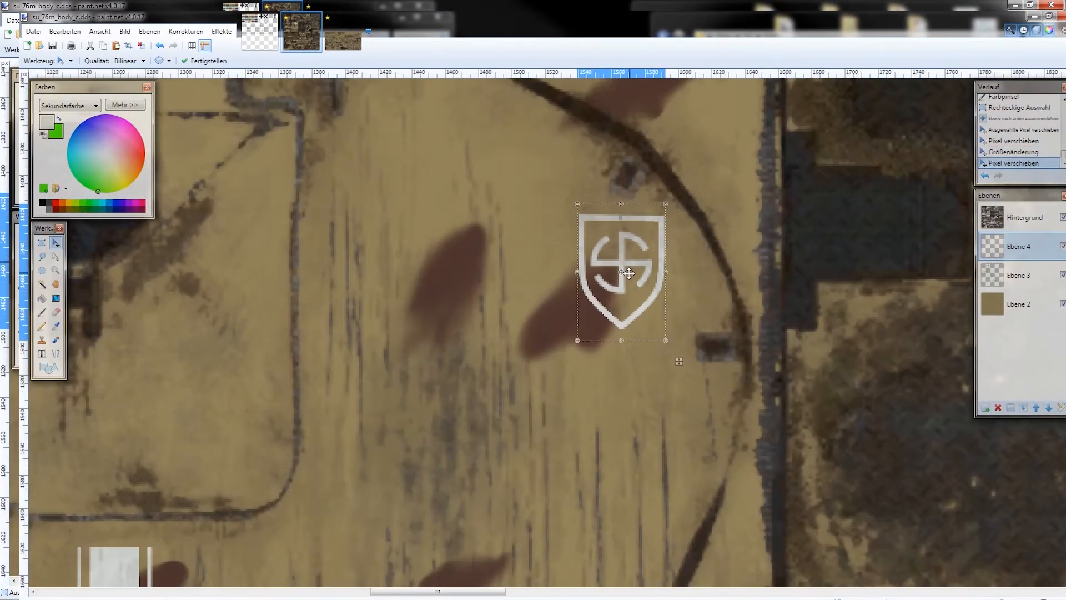
scroll(630, 274, "down", 3)
key("ctrl+a")
Delete the large white cross from the panel above the front plate
left_click_drag(449, 227, 669, 233)
scroll(669, 233, "down", 3)
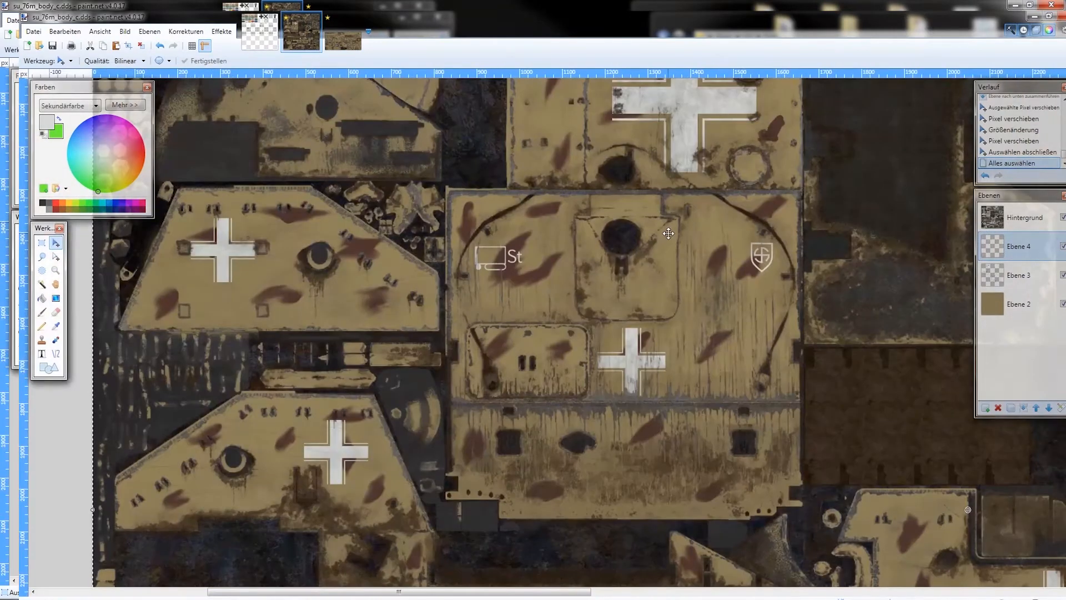
scroll(669, 233, "down", 3)
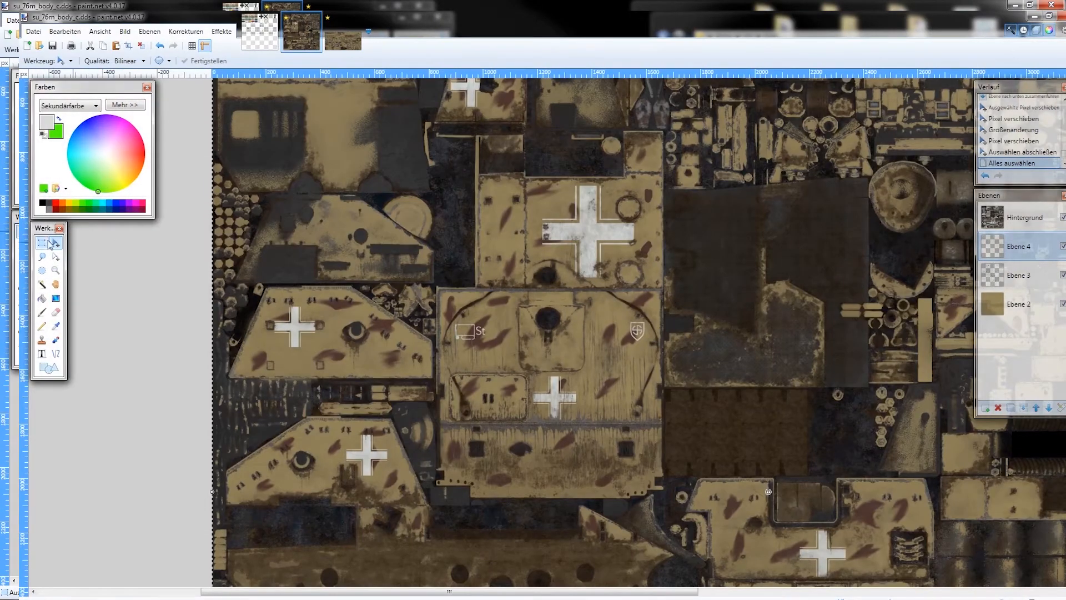
left_click(42, 243)
left_click_drag(516, 176, 648, 291)
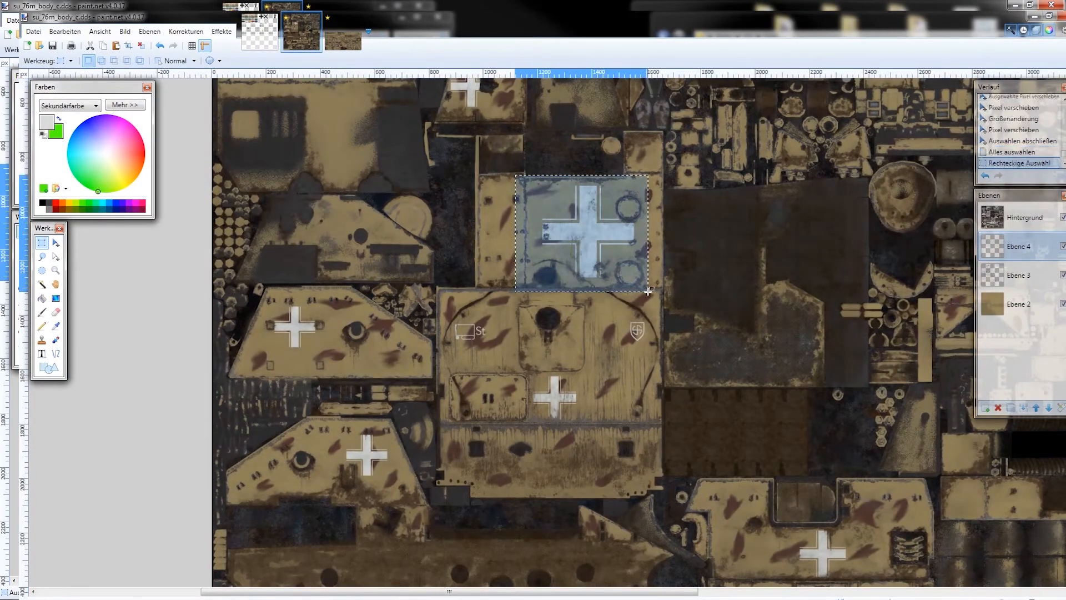
key("Delete")
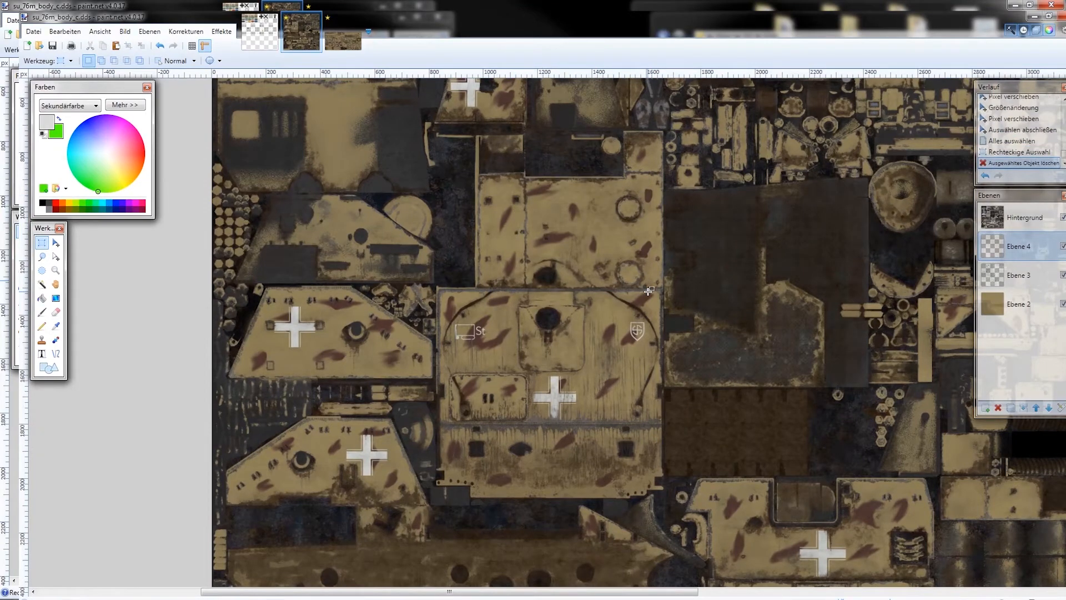
Merge all layers of the body texture, invert its alpha and save the file
scroll(650, 291, "down", 3)
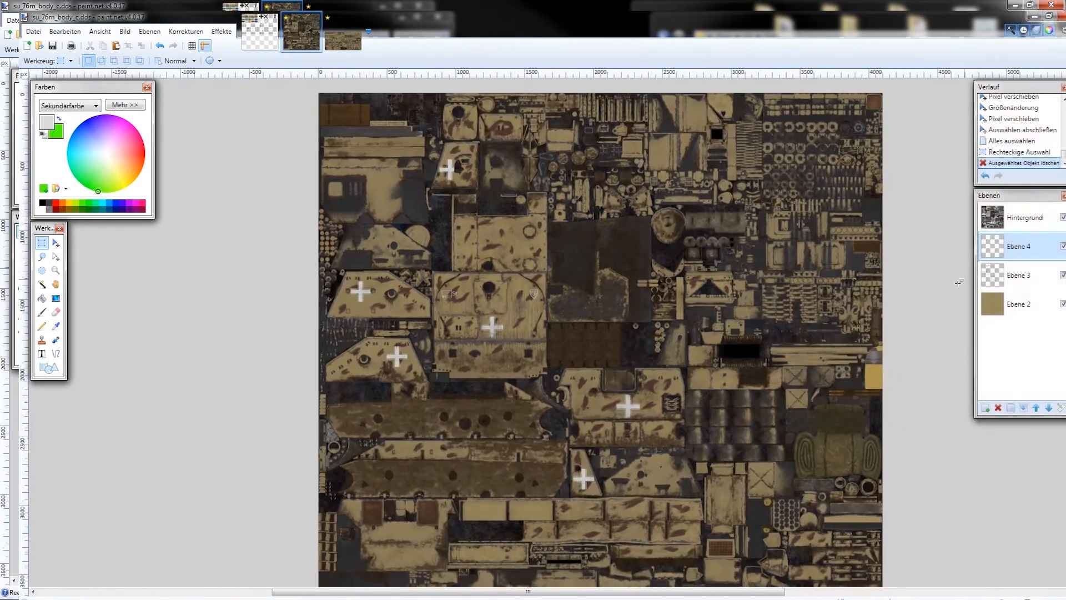
left_click(1012, 217)
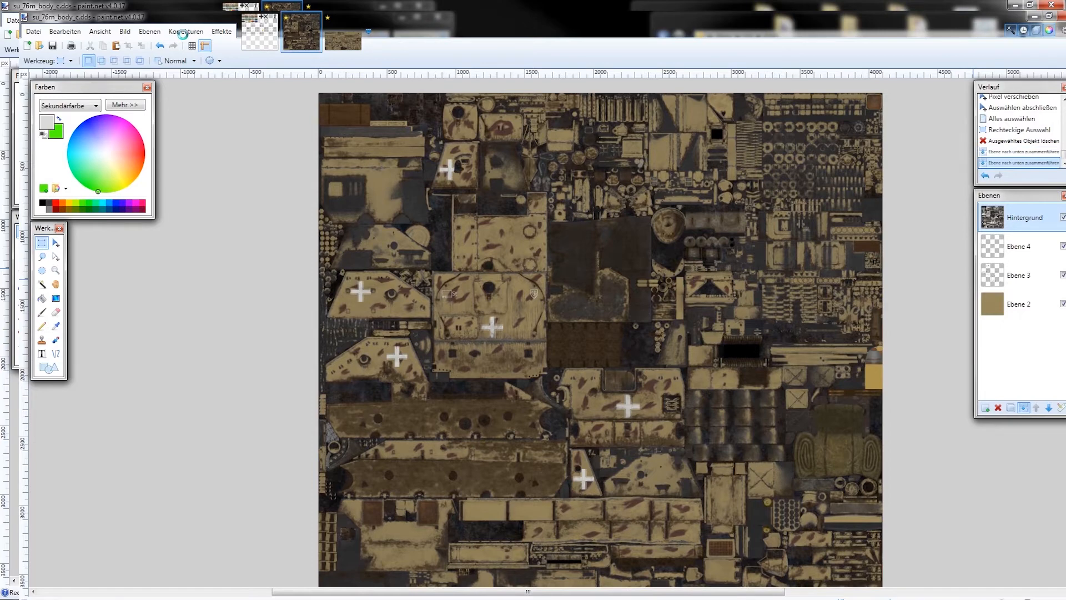
left_click(183, 31)
left_click(183, 192)
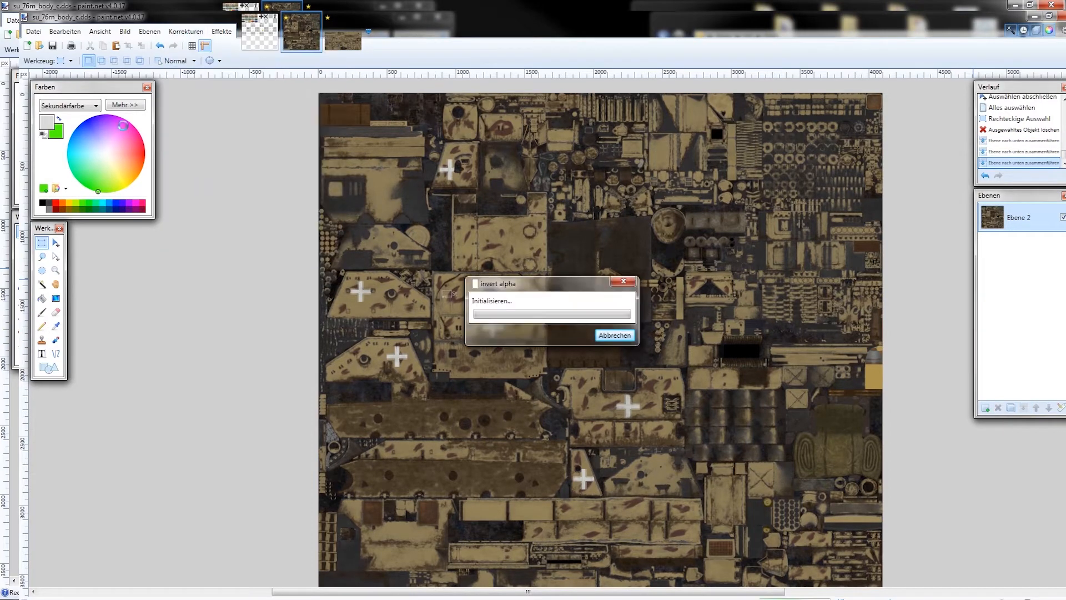
key("ctrl+s")
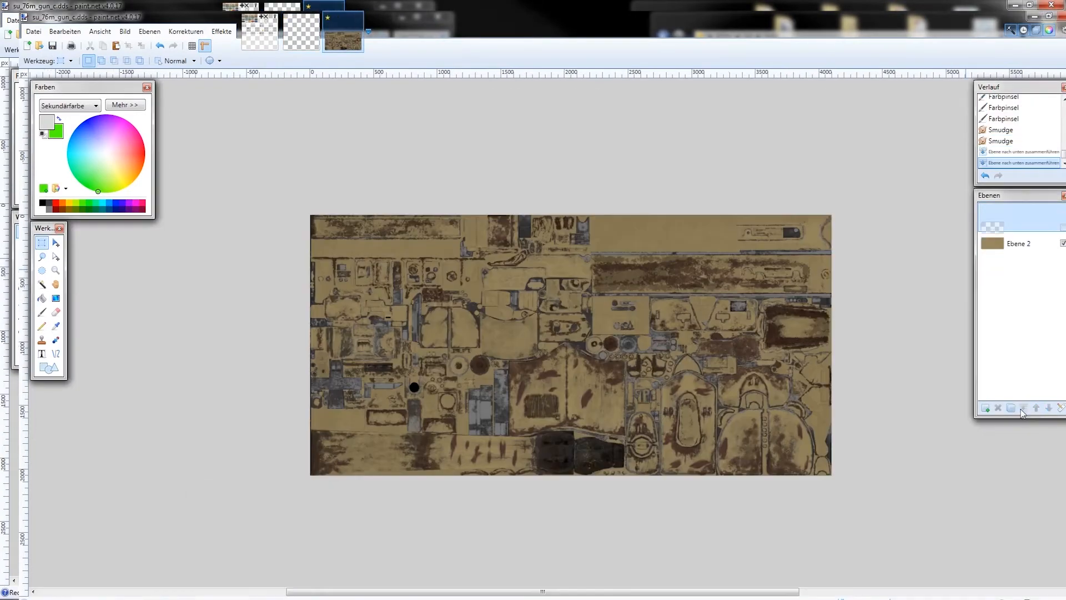
Invert the alpha of the merged gun texture and save the file
left_click(185, 32)
left_click(191, 192)
left_click(53, 46)
Switch to War Thunder and examine the SU-76M skin from the front, rear and both sides
left_click(345, 592)
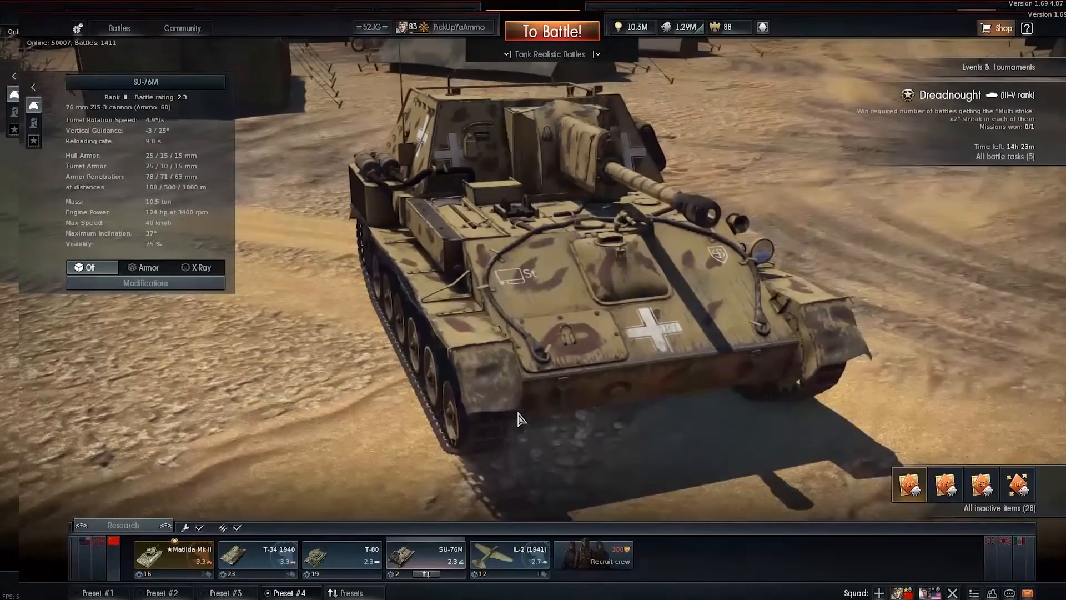
left_click_drag(517, 412, 353, 402)
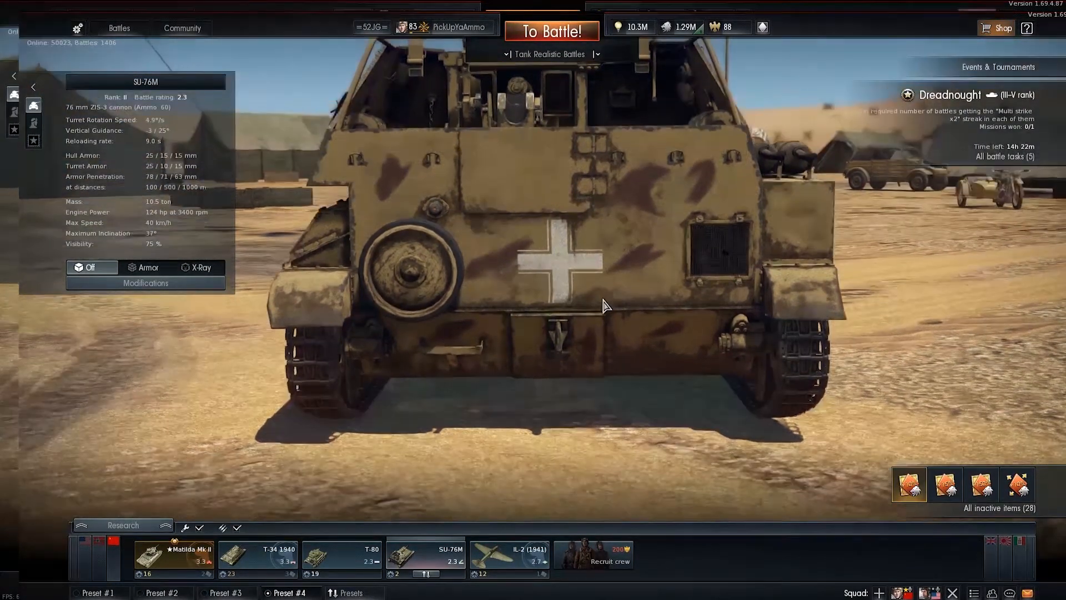
left_click_drag(603, 299, 601, 309)
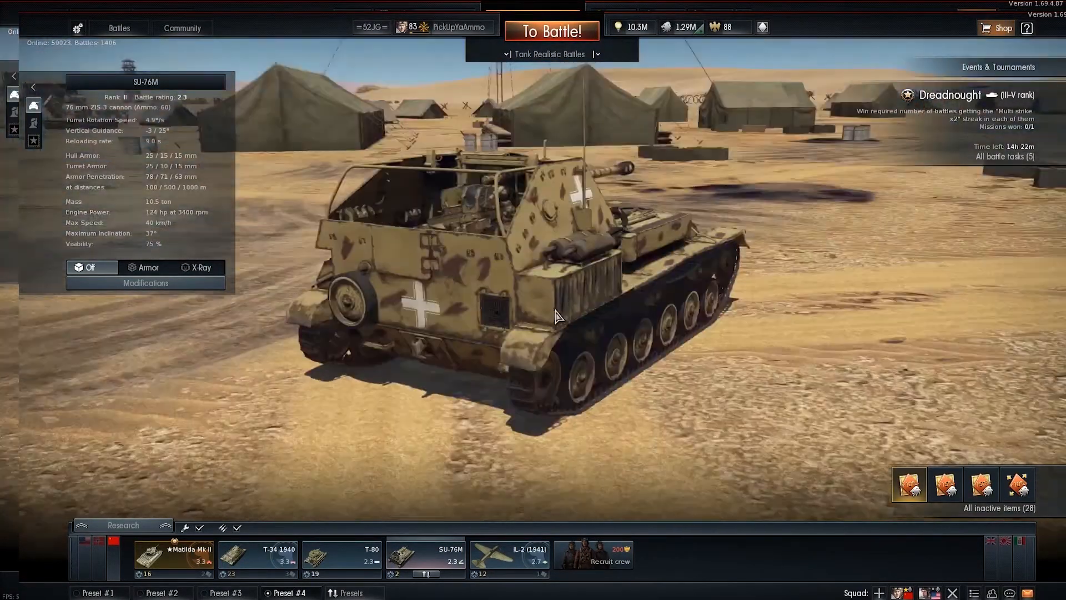
left_click_drag(557, 316, 503, 326)
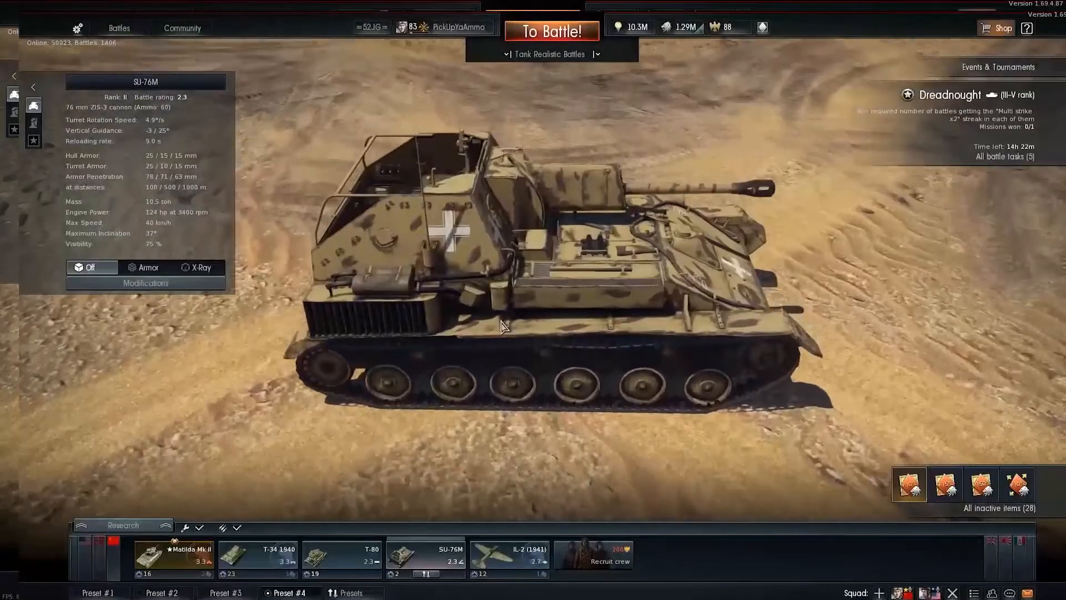
left_click_drag(505, 237, 483, 239)
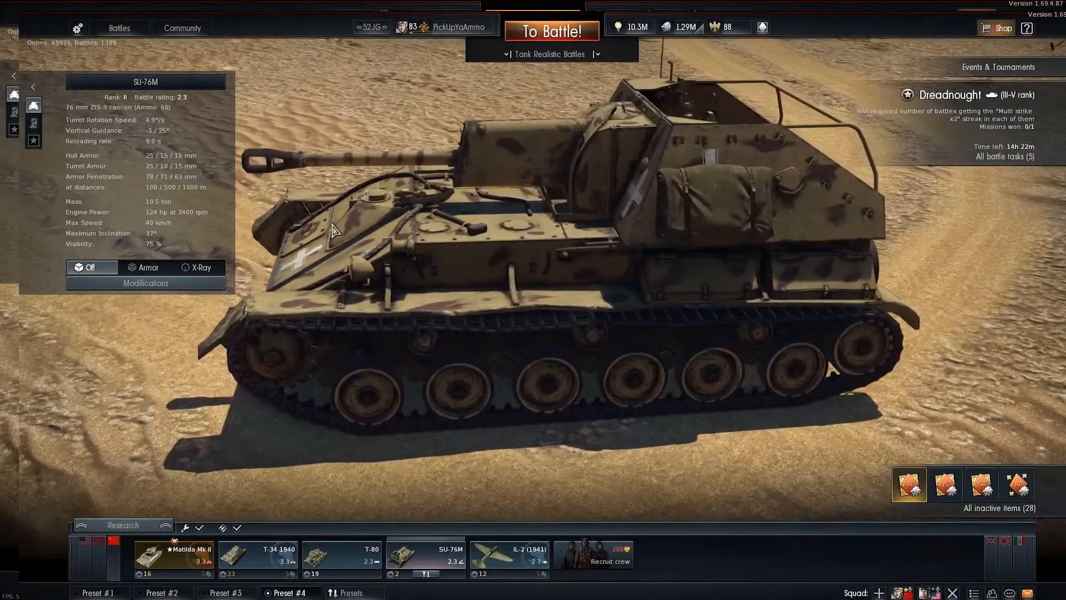
left_click_drag(334, 229, 325, 254)
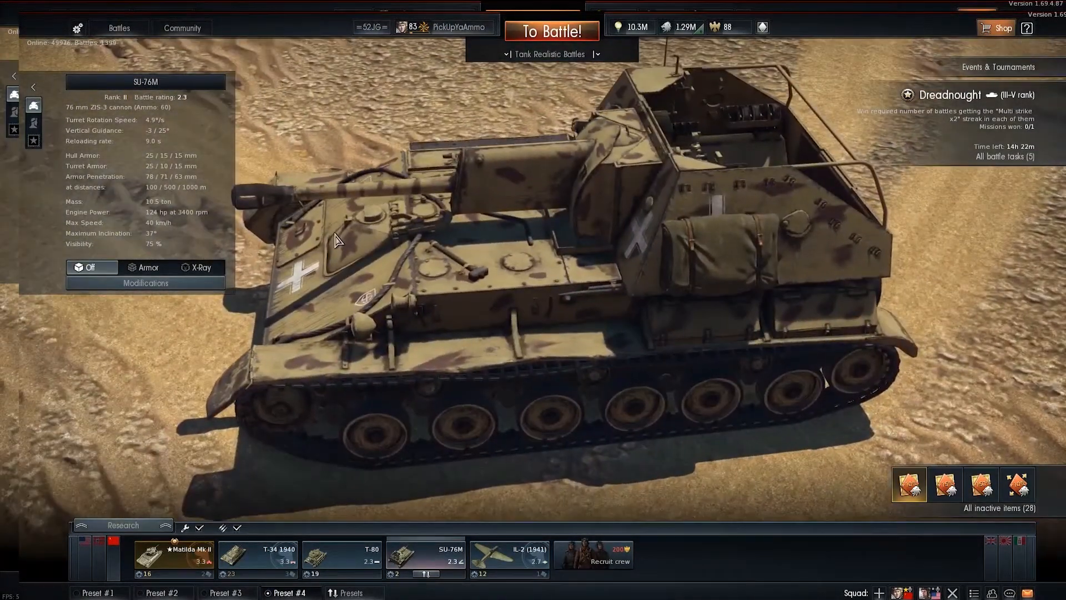
left_click_drag(335, 233, 507, 229)
Switch to the T-80 and back to the SU-76M, and examine the markings on its front and side
left_click(357, 556)
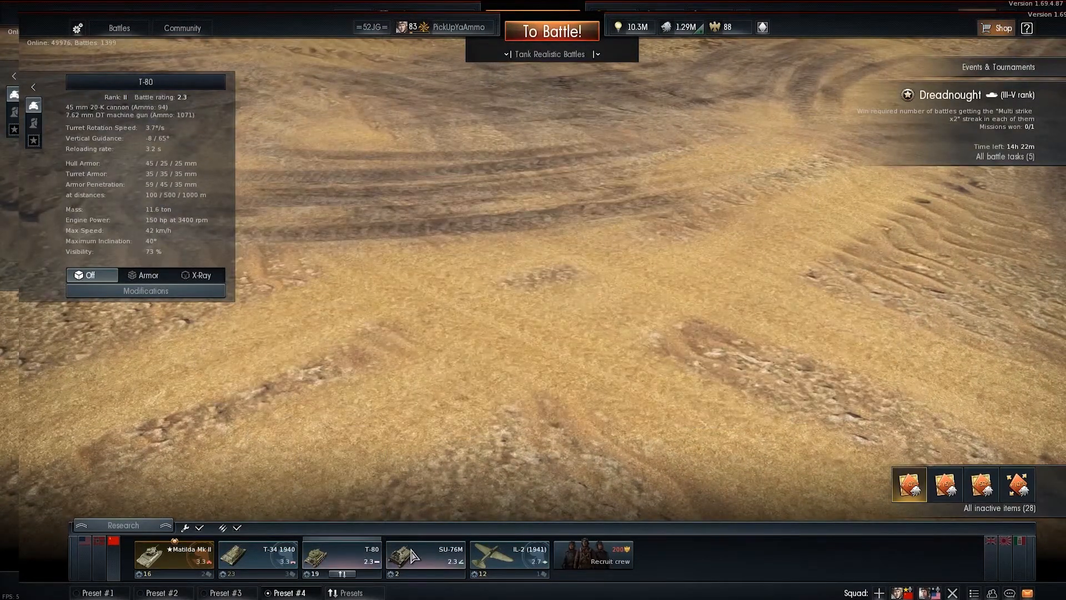
left_click(426, 556)
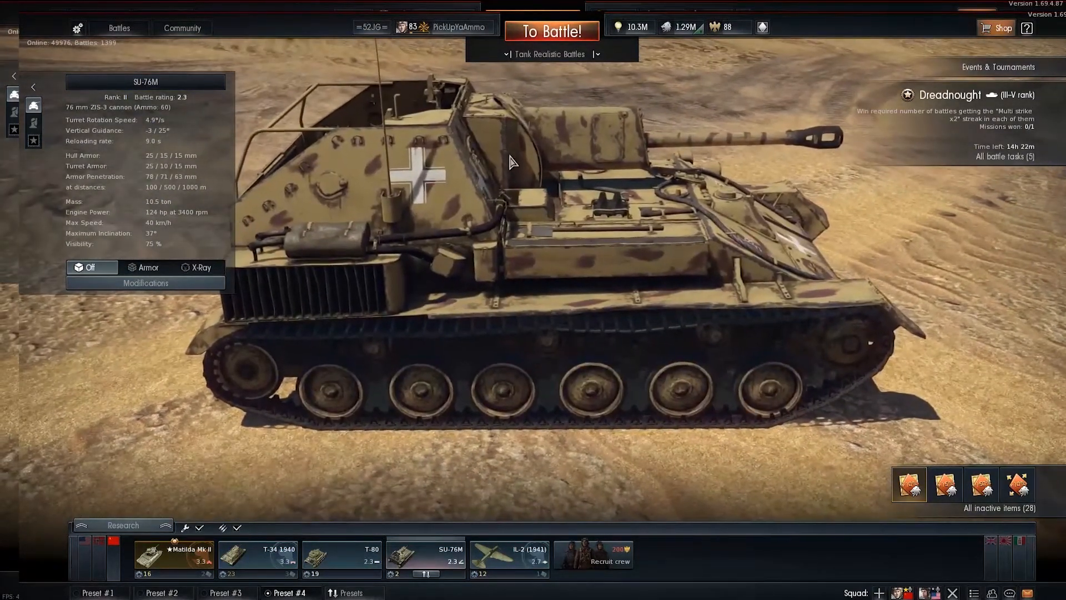
left_click_drag(532, 258, 499, 294)
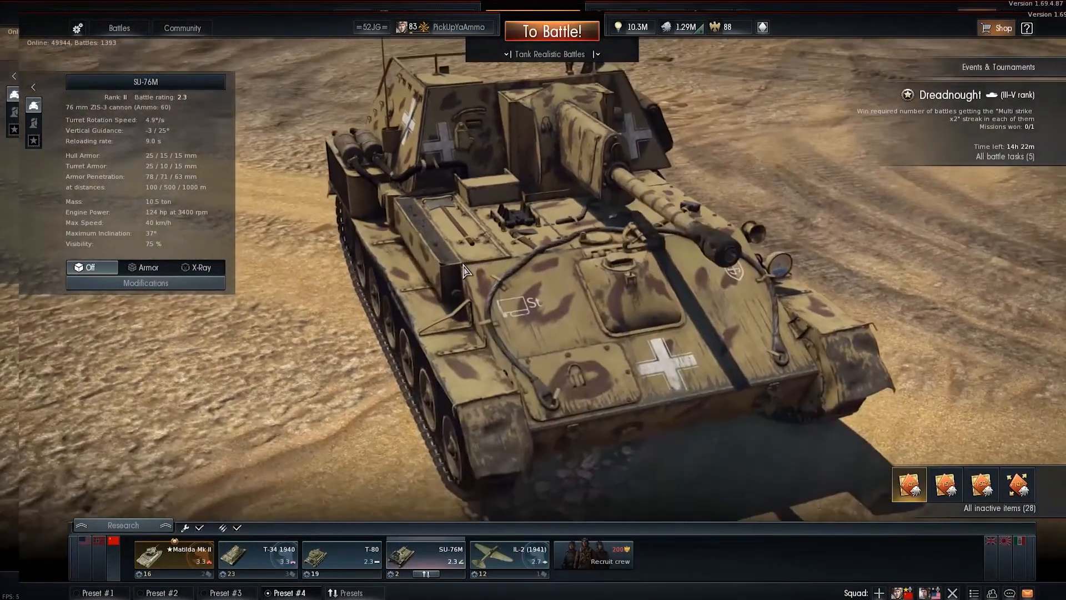
left_click_drag(464, 271, 787, 258)
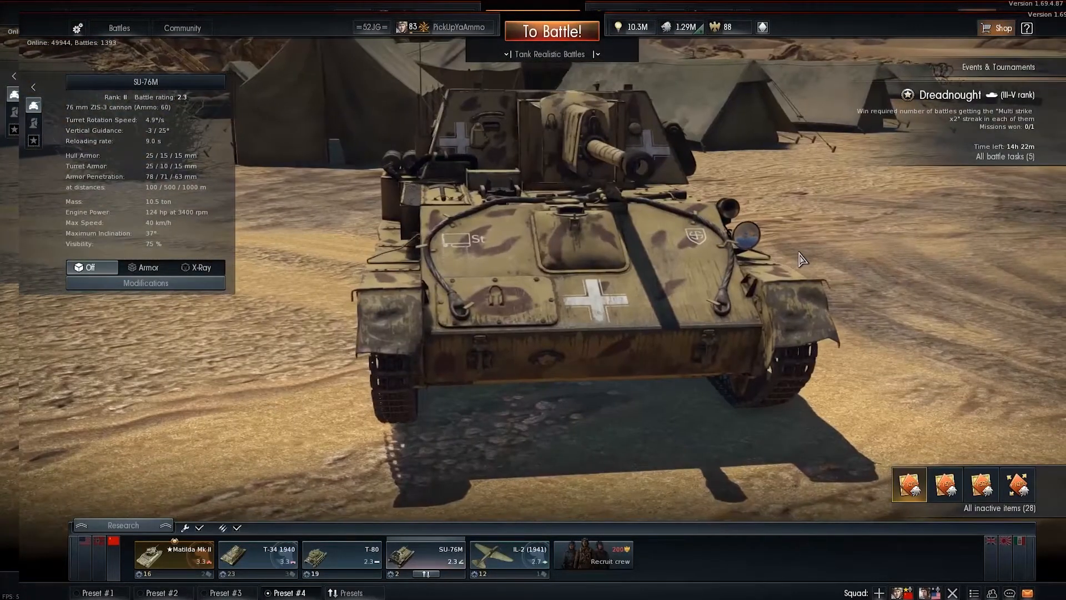
left_click(104, 29)
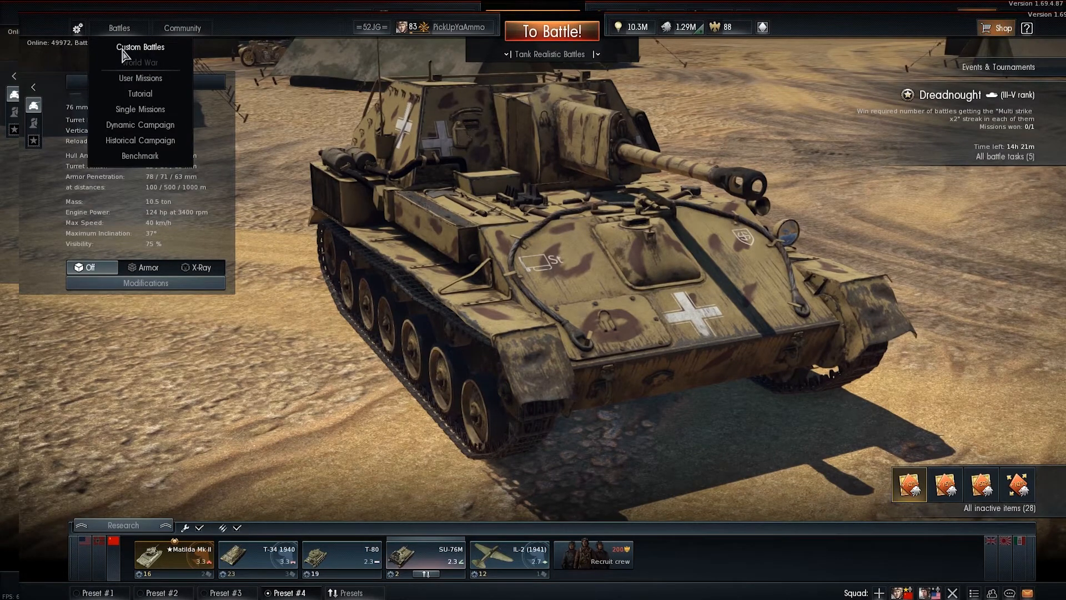
left_click(419, 342)
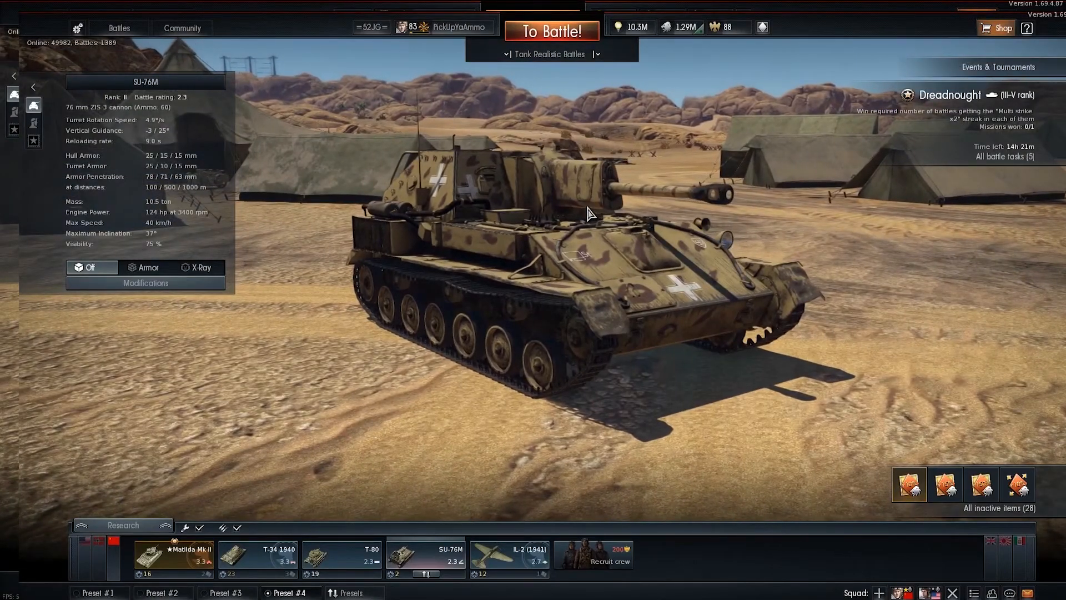
mouse_move(591, 214)
left_mouse_down()
mouse_move(561, 220)
mouse_move(563, 233)
mouse_move(575, 240)
mouse_move(600, 222)
left_mouse_up()
Set up a new custom battle session and choose the [Domination] Kursk mission for it
left_click(120, 28)
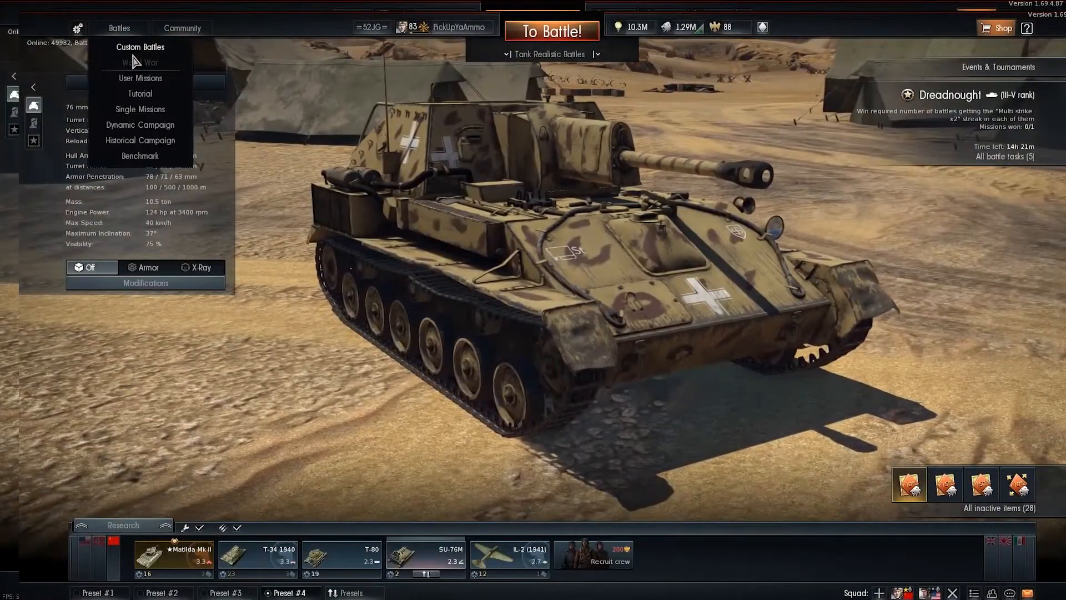
left_click(128, 47)
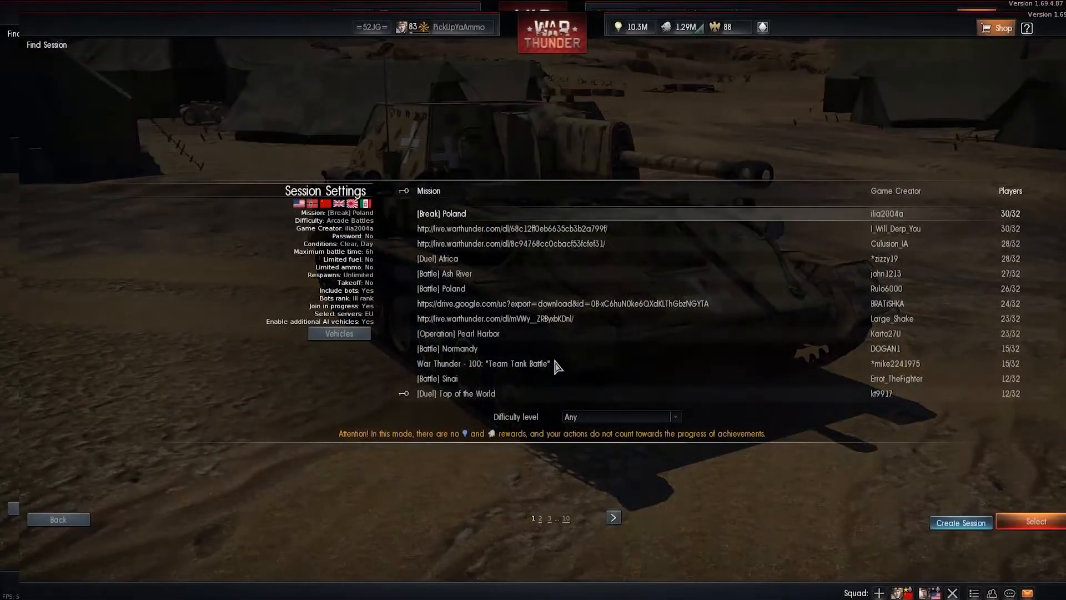
left_click(941, 529)
scroll(333, 222, "down", 3)
scroll(294, 233, "up", 5)
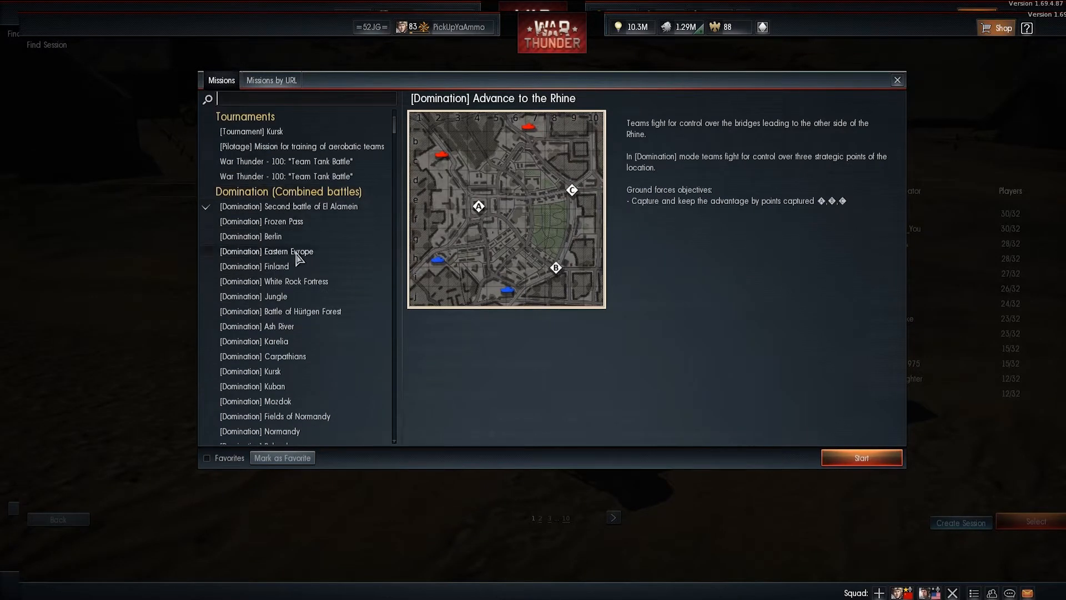
scroll(302, 317, "down", 5)
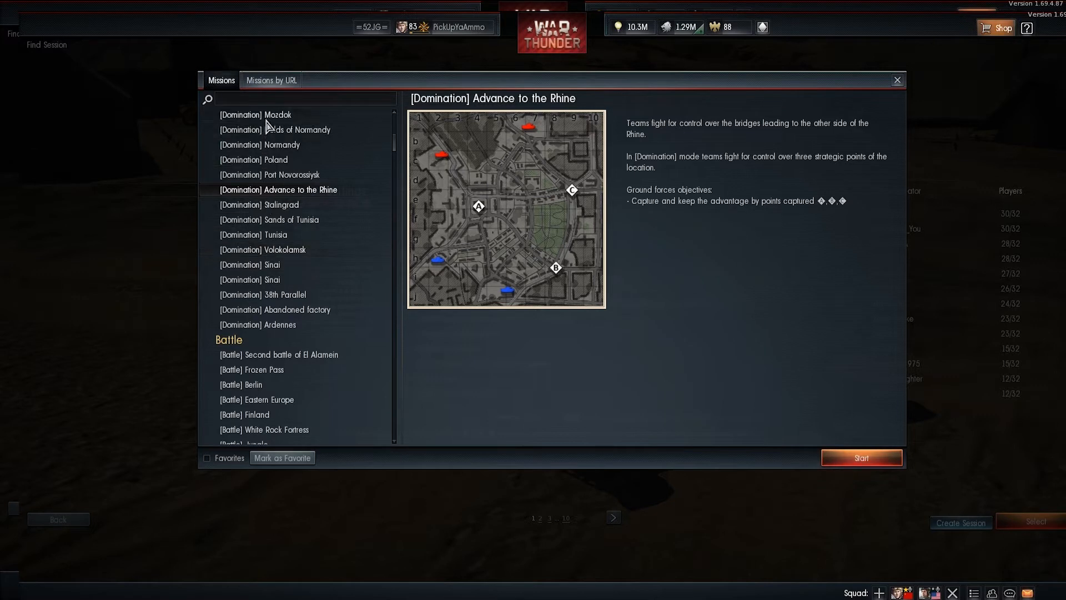
scroll(272, 217, "up", 5)
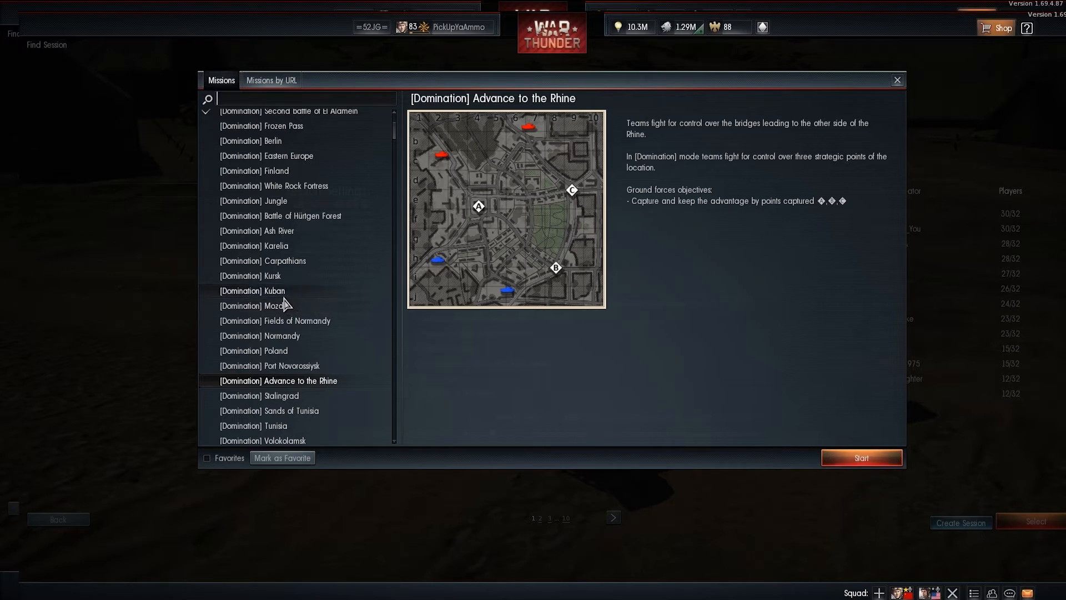
left_click(281, 278)
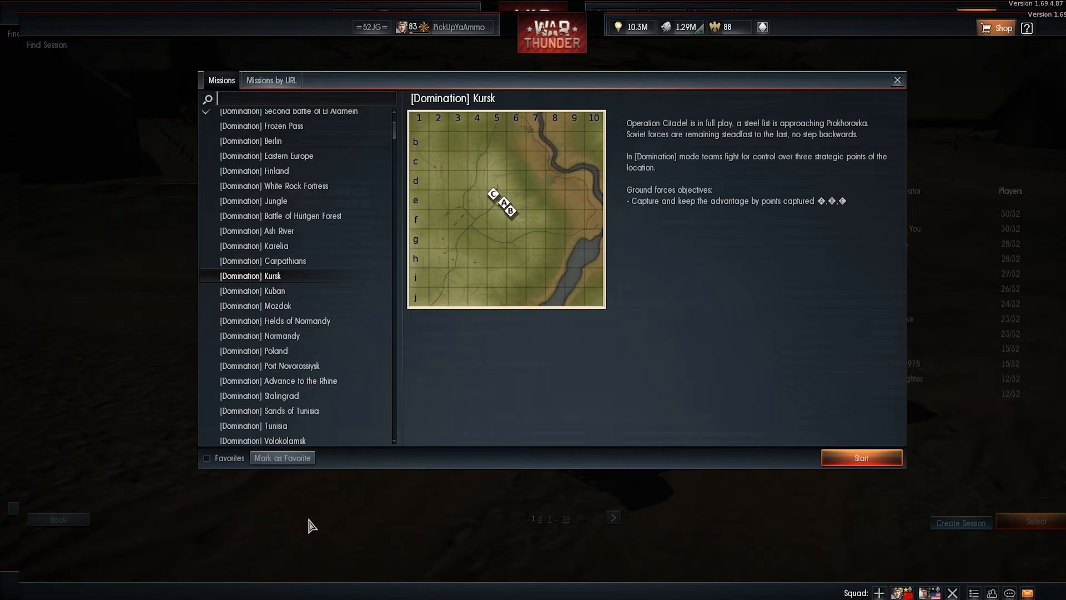
Confirm the Kursk mission, enter a session password in the battle settings and launch the custom battle
left_click(839, 464)
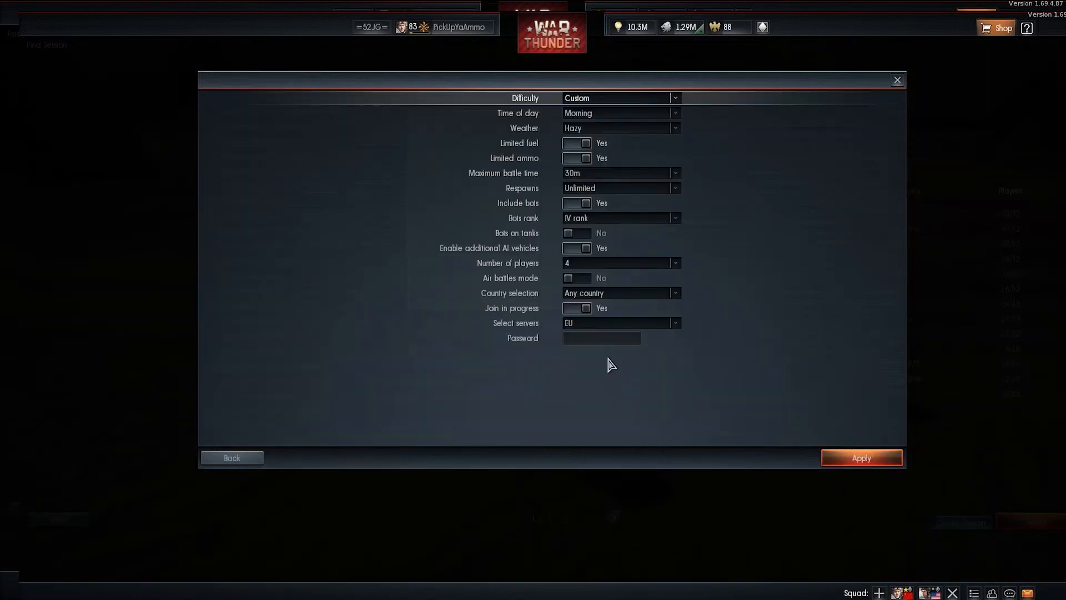
left_click(595, 344)
type("46")
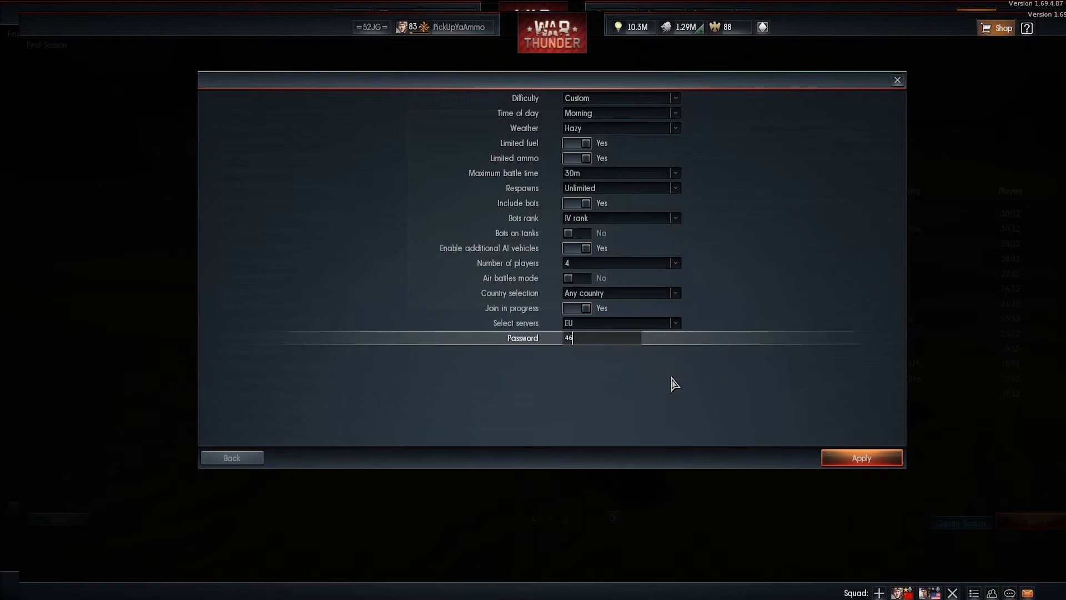
left_click(833, 460)
left_click(833, 459)
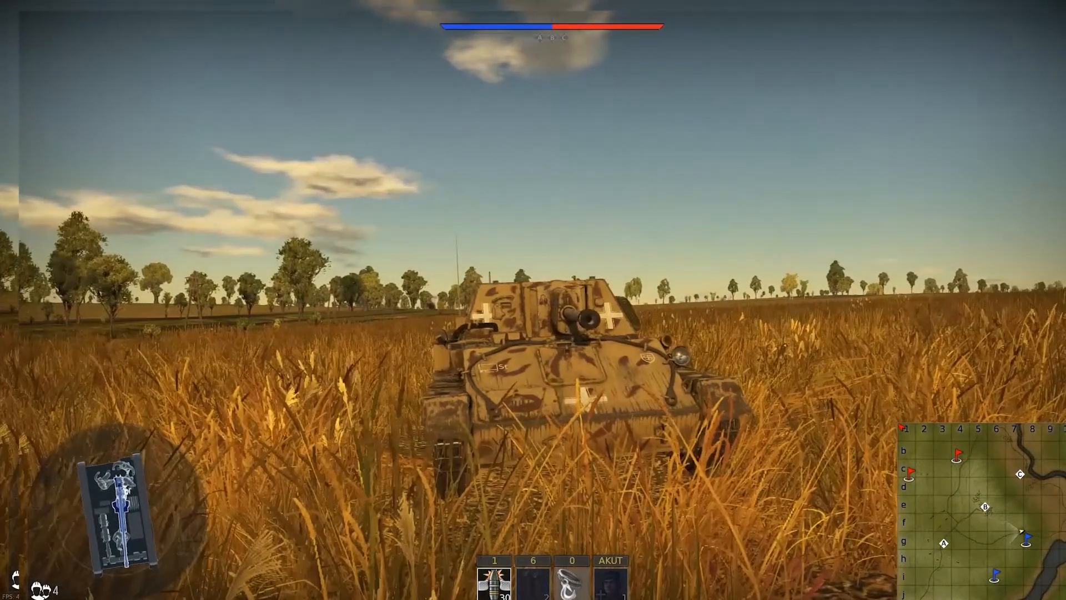
Examine the SU-76M skin on the battlefield from outside and check the gunner's sight
key("shift")
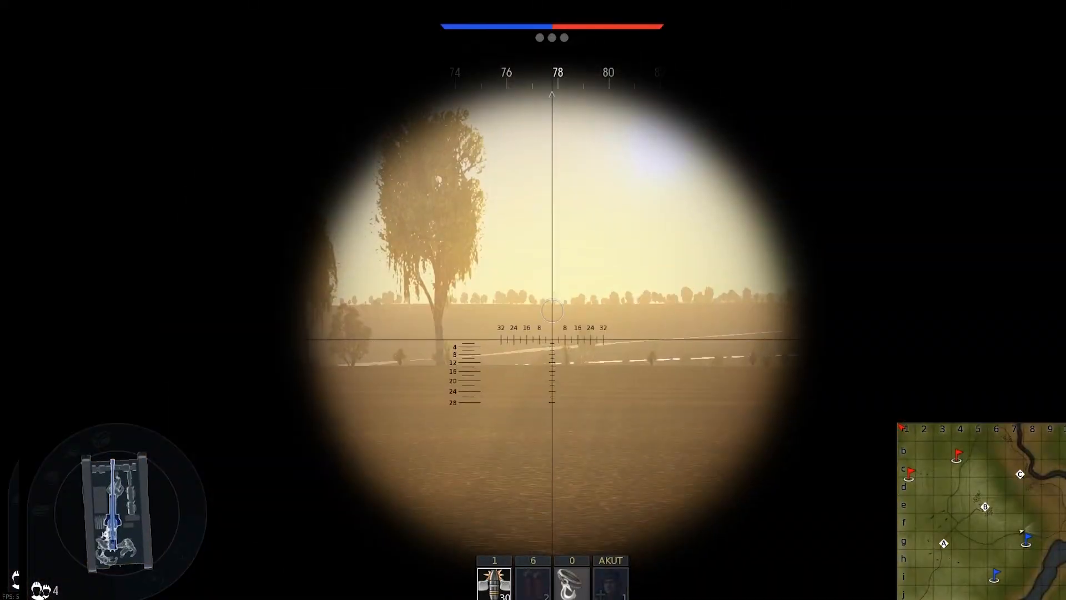
key("shift")
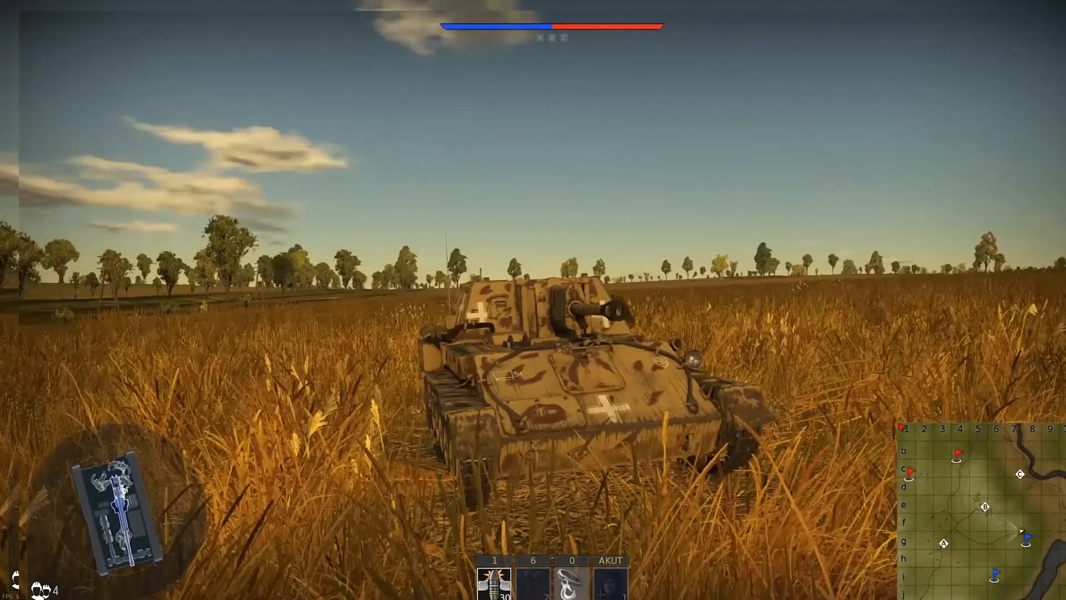
key("alt")
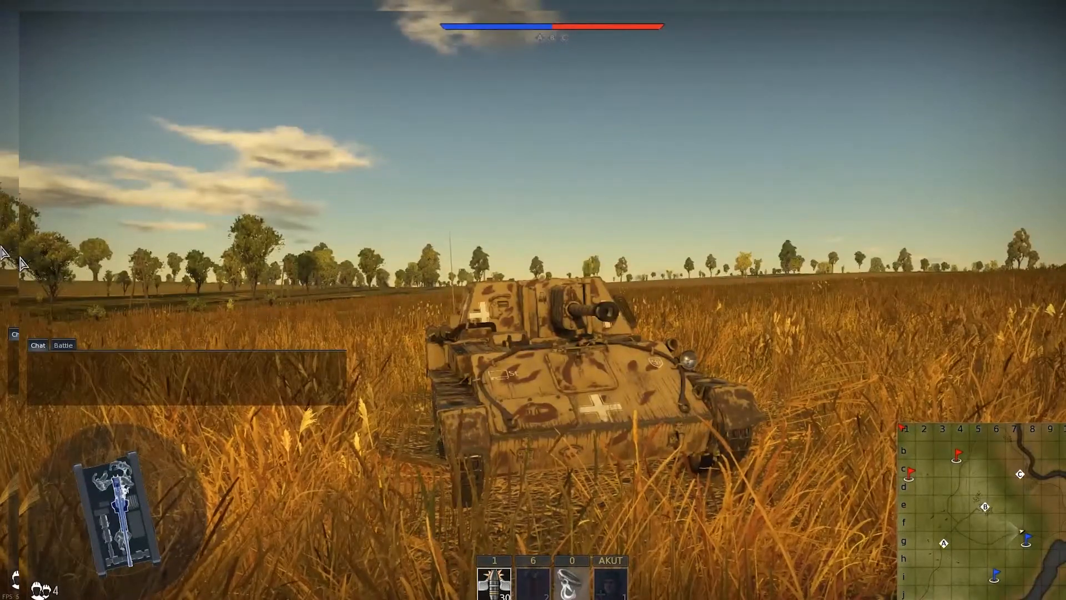
key("Escape")
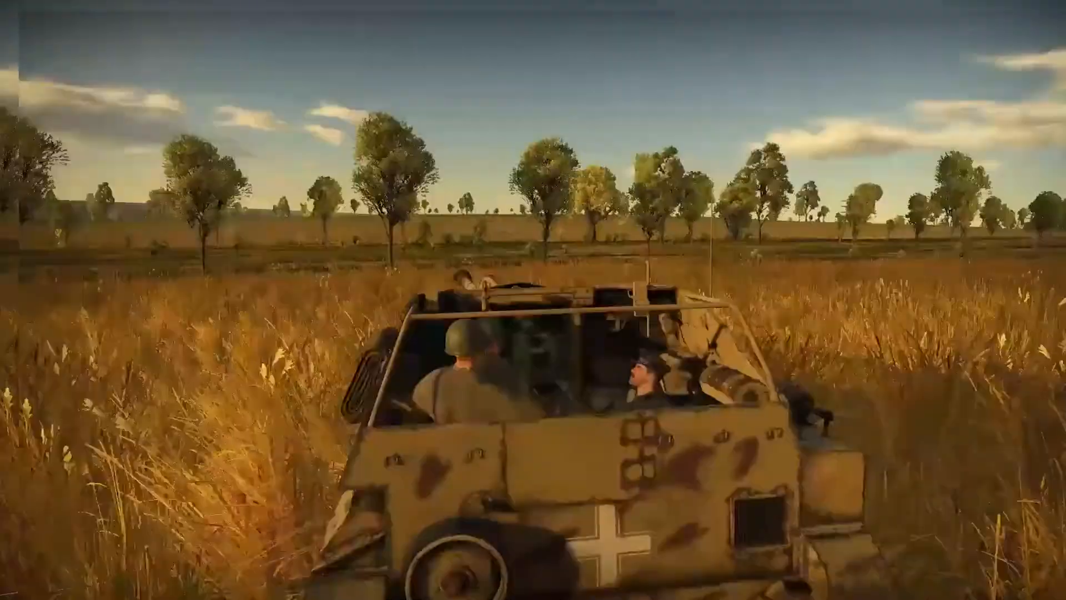
Leave the custom battle and return to the hangar
key("Escape")
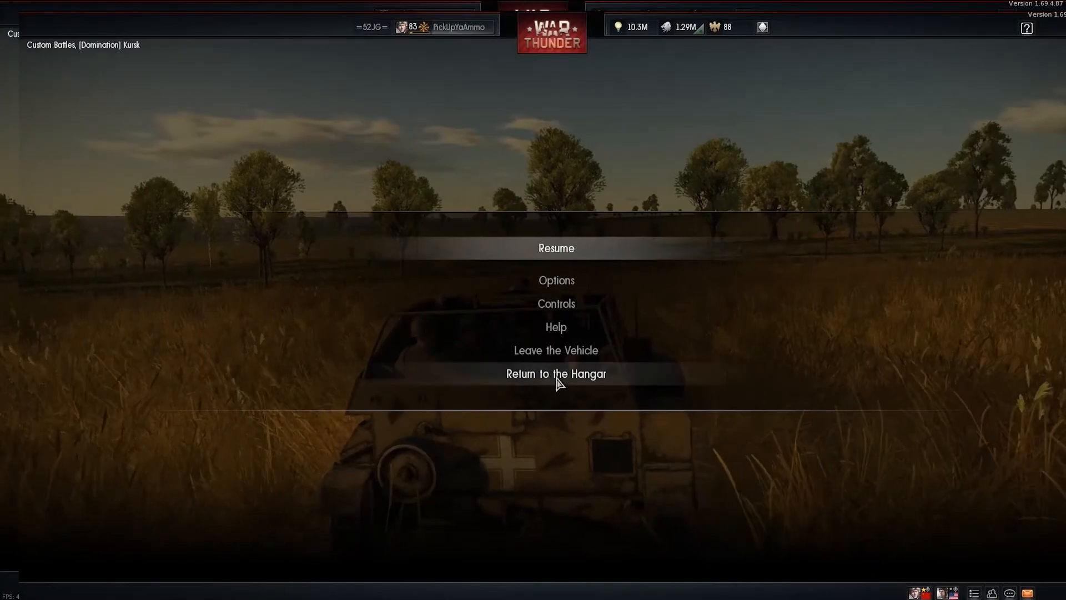
left_click(555, 375)
left_click(517, 350)
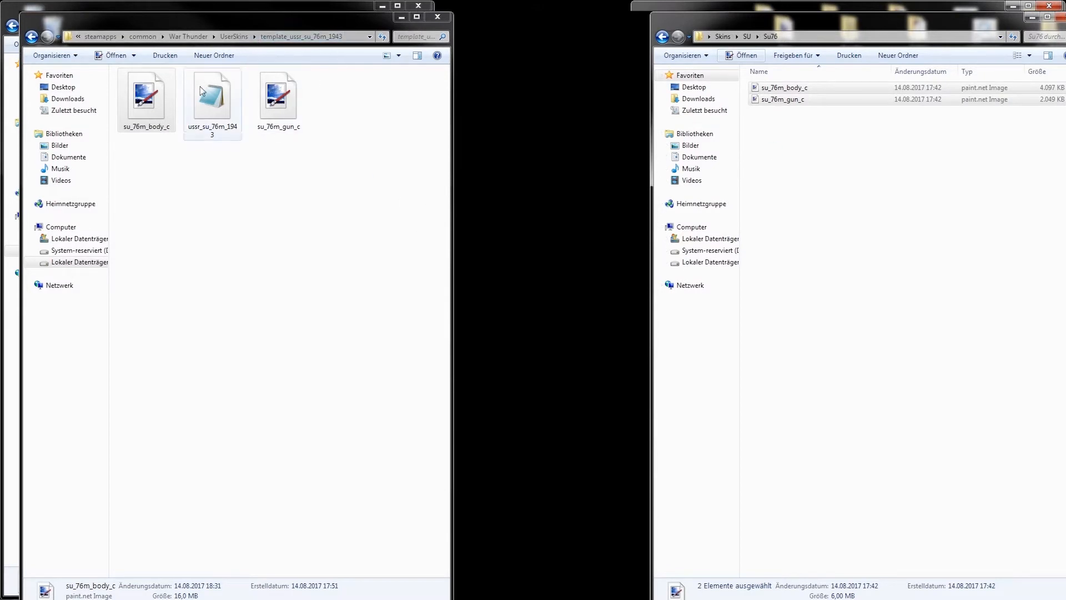
Switch to the file explorer and go to the newest images in War Thunder's Screenshots folder
left_click(234, 36)
left_click(238, 37)
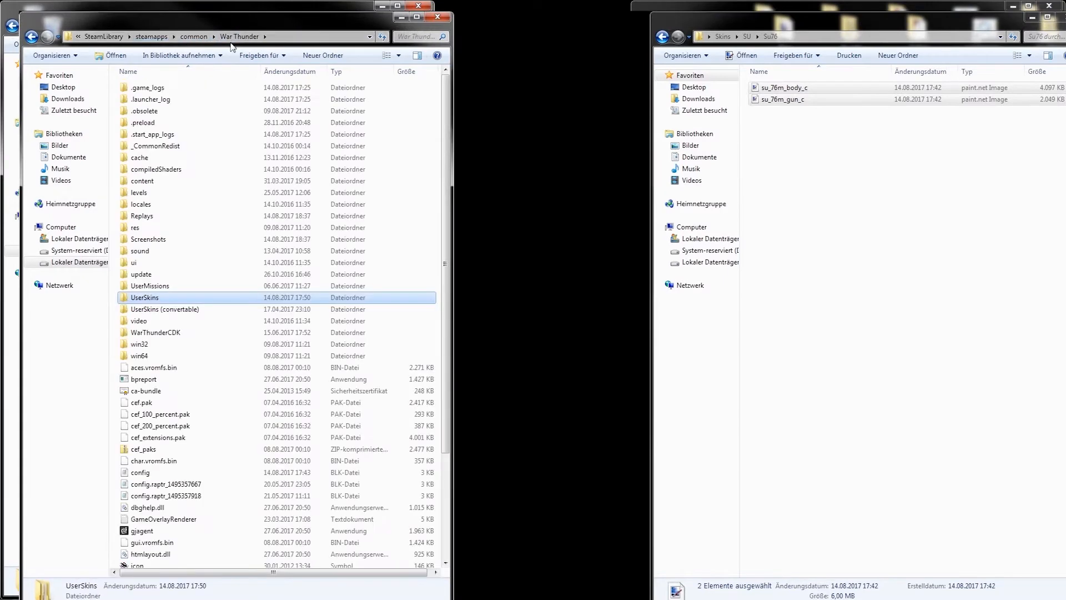
left_click(160, 242)
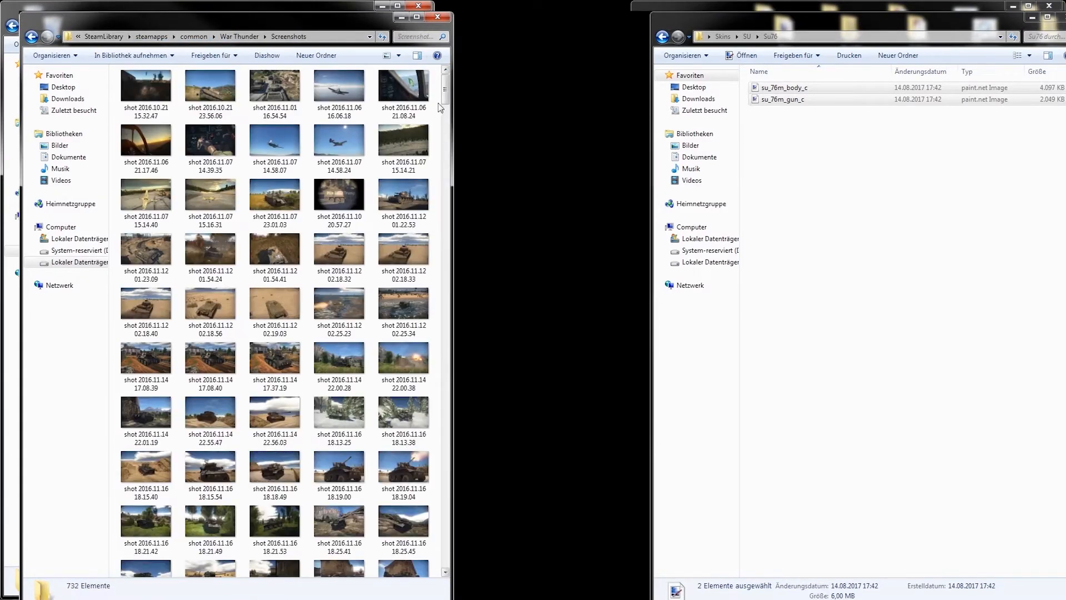
left_click_drag(444, 94, 450, 567)
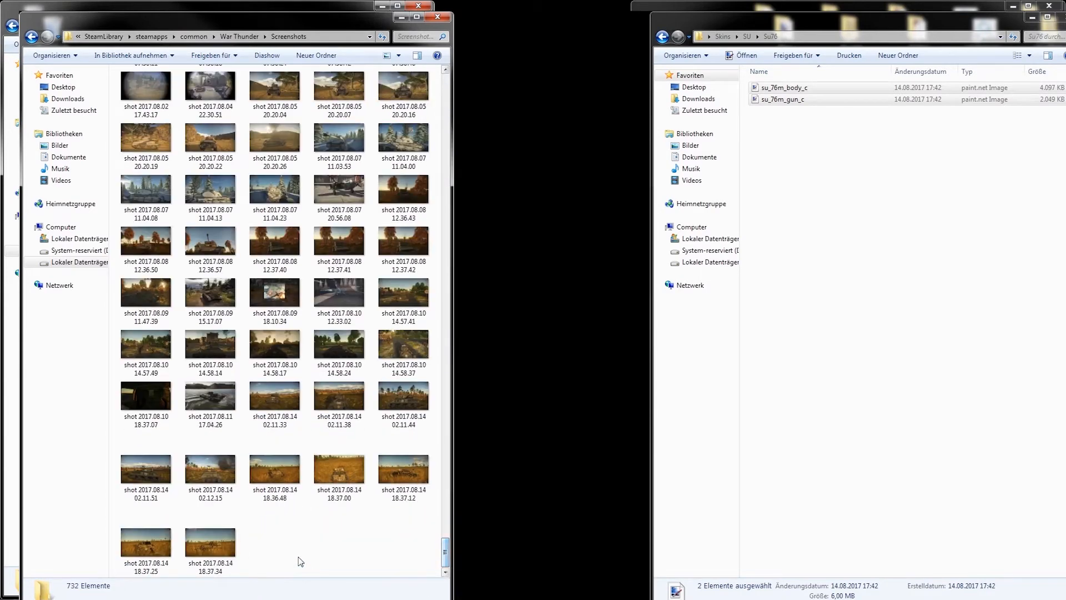
Select the five newest SU-76M screenshots, from 18.36.48 to 18.37.34, and open them in paint.net
left_click_drag(300, 561, 134, 529)
left_click(275, 469, "ctrl")
left_click_drag(275, 469, 365, 511)
right_click(364, 511)
left_click(338, 472, "ctrl")
left_click(384, 485, "ctrl")
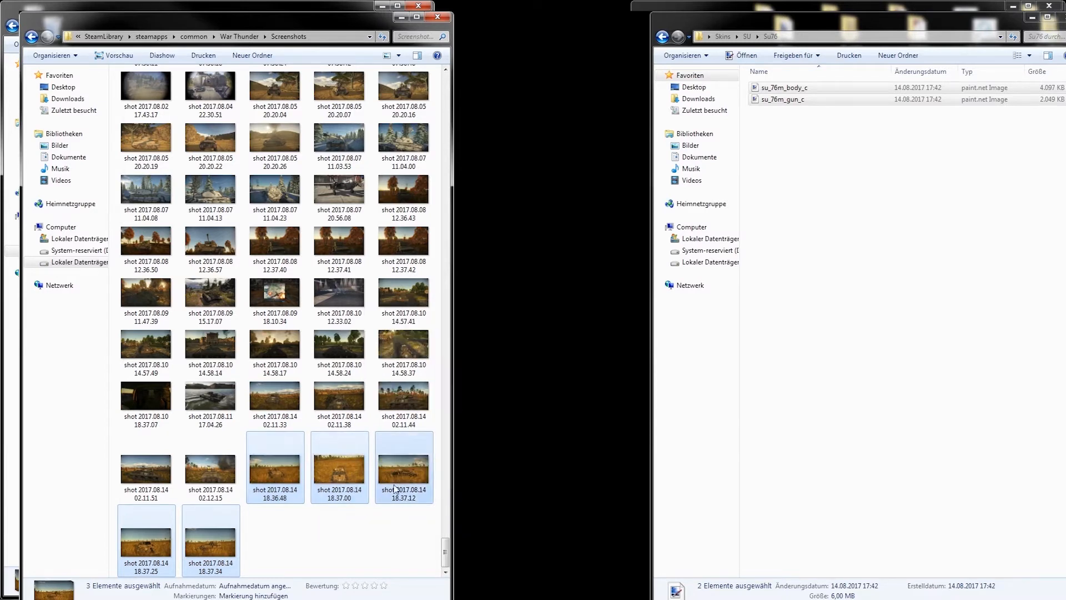
mouse_move(340, 476)
left_mouse_down()
mouse_move(339, 550)
mouse_move(136, 572)
mouse_move(226, 542)
mouse_move(278, 409)
mouse_move(552, 354)
left_mouse_up()
left_click(552, 331)
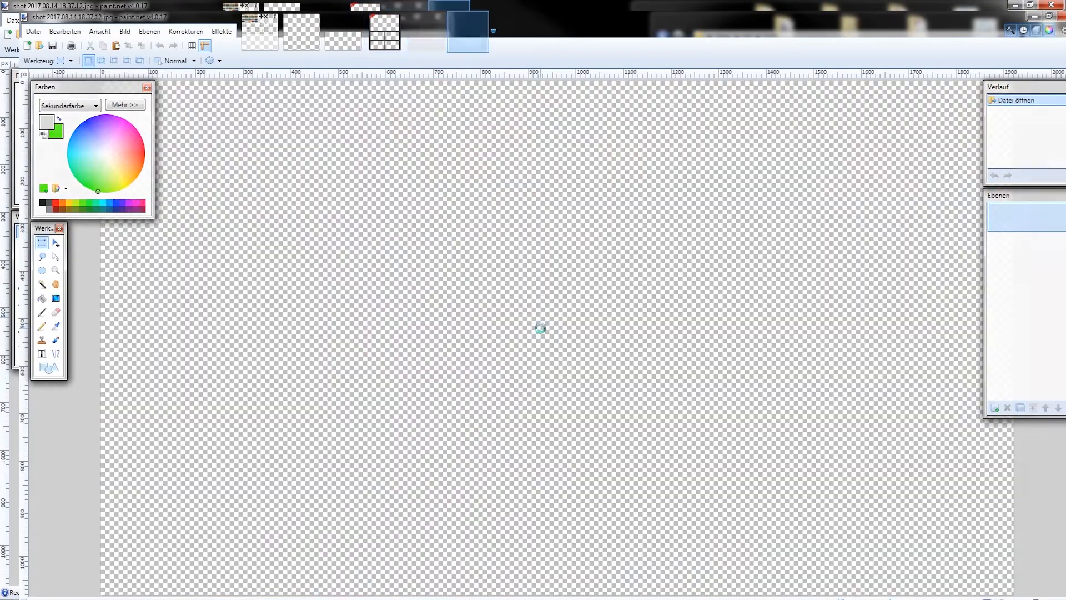
Pick the Lichtgrau colour from the Colour Chart - 3.R.pdn image as the primary colour
key("ctrl+a")
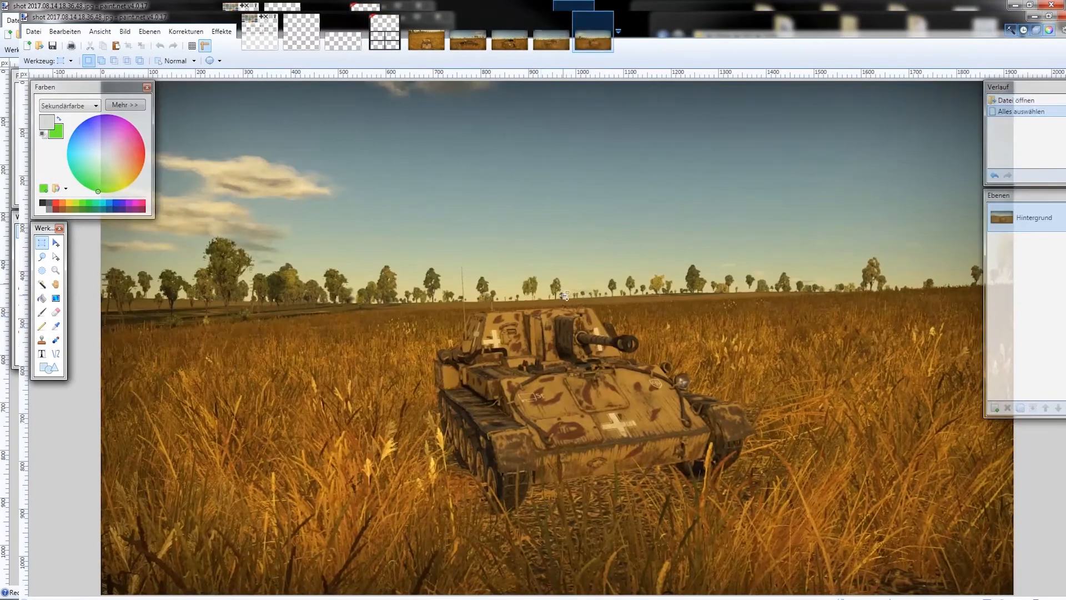
left_click(385, 34)
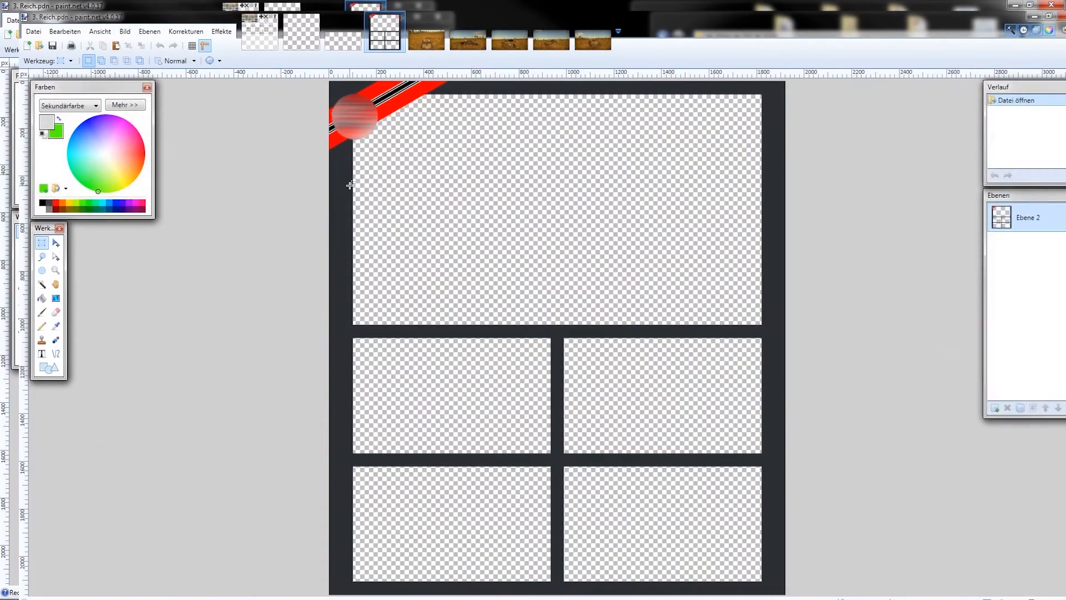
left_click(260, 33)
scroll(139, 358, "up", 6)
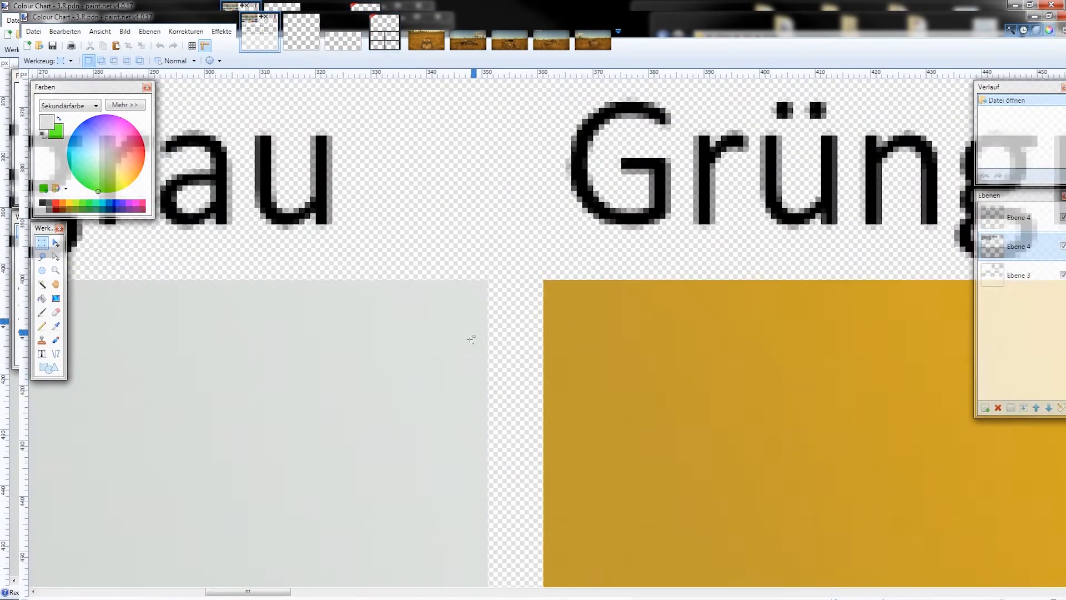
left_click(56, 326)
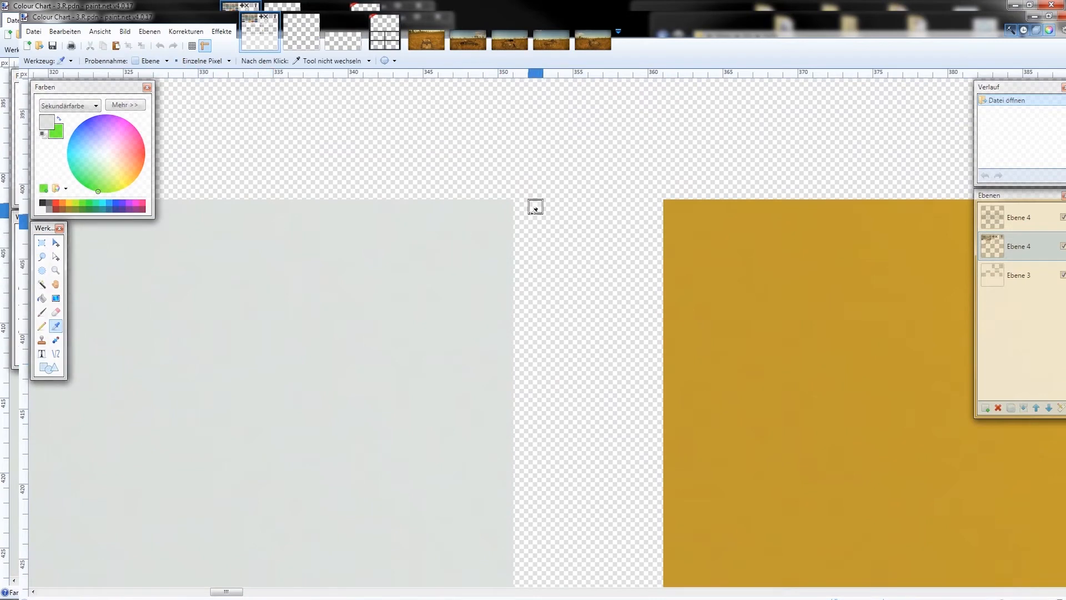
left_click(506, 210)
scroll(522, 275, "down", 8)
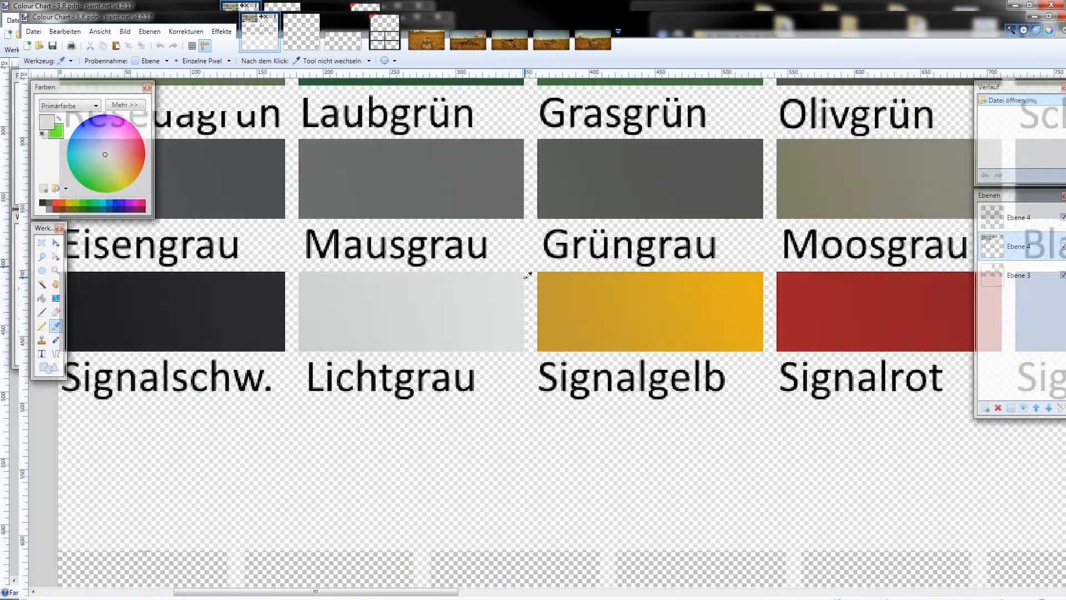
Add a new layer to the 3. Reich.pdn template and set the Text tool's font to Deutsch-Gotisch
left_click(384, 33)
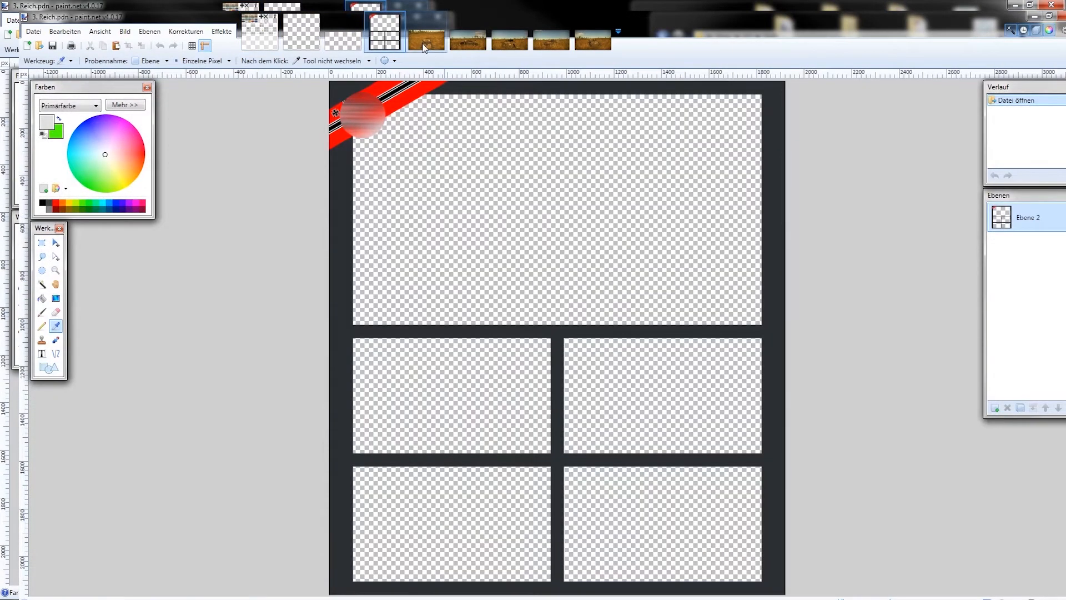
left_click(425, 40)
left_click(383, 32)
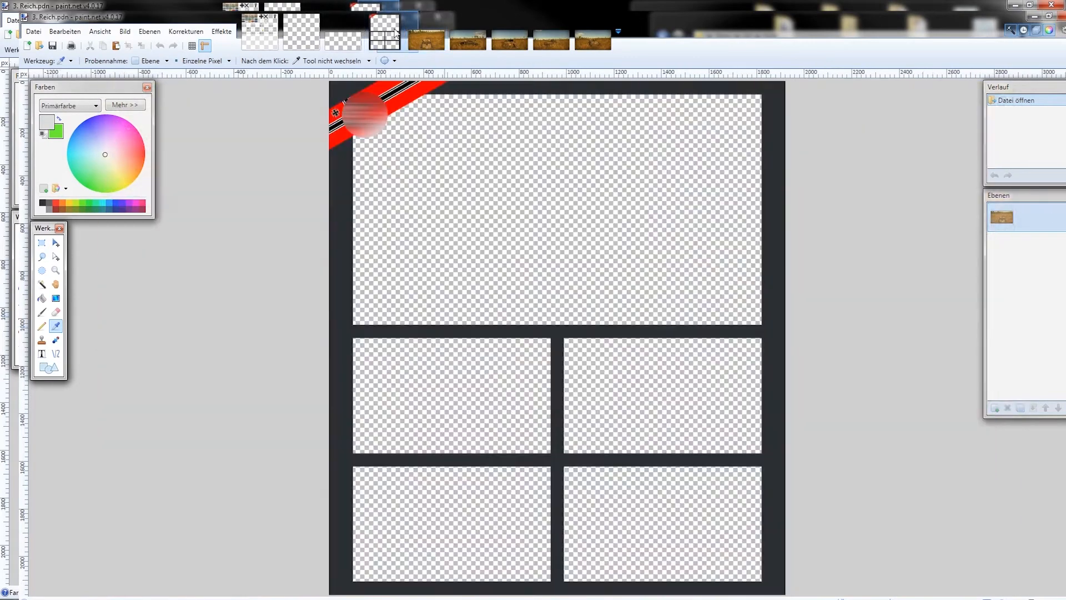
key("ctrl+shift+n")
key("t")
left_click(189, 61)
left_click(200, 104)
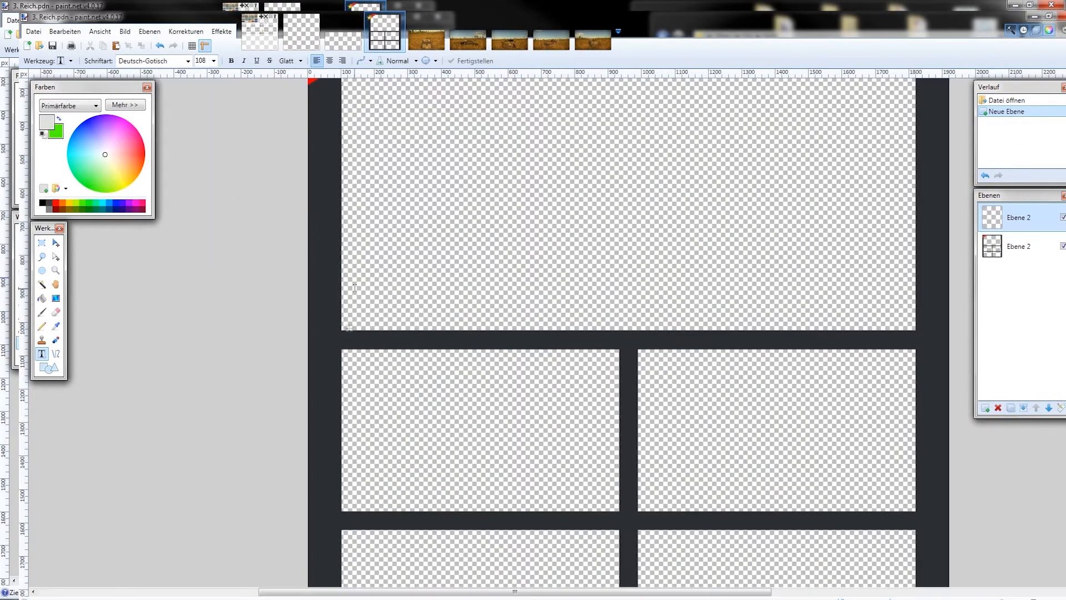
Write the title "SU-76M (Su-76(r))" along the lower edge of the template's large frame
type("S")
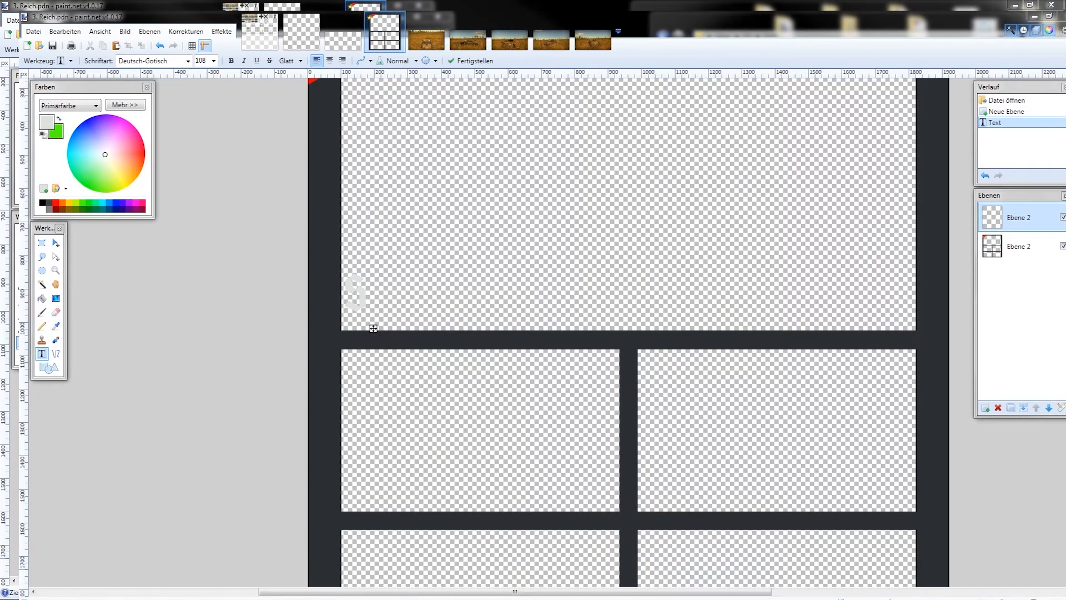
type("u-76M (")
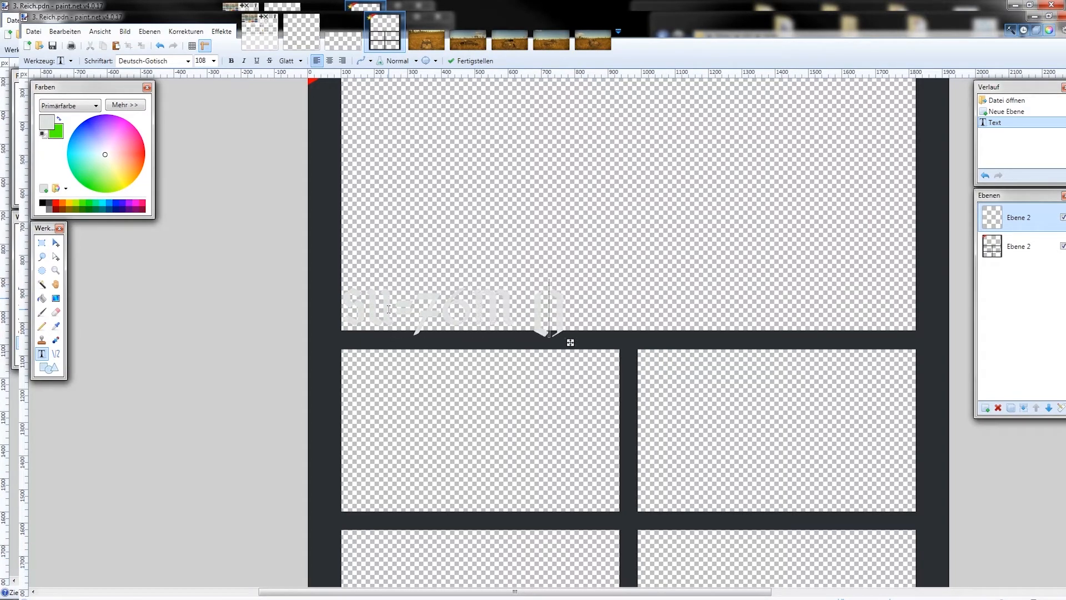
type("Su-76(c)")
key("Left")
type("r")
left_click_drag(511, 302, 514, 291)
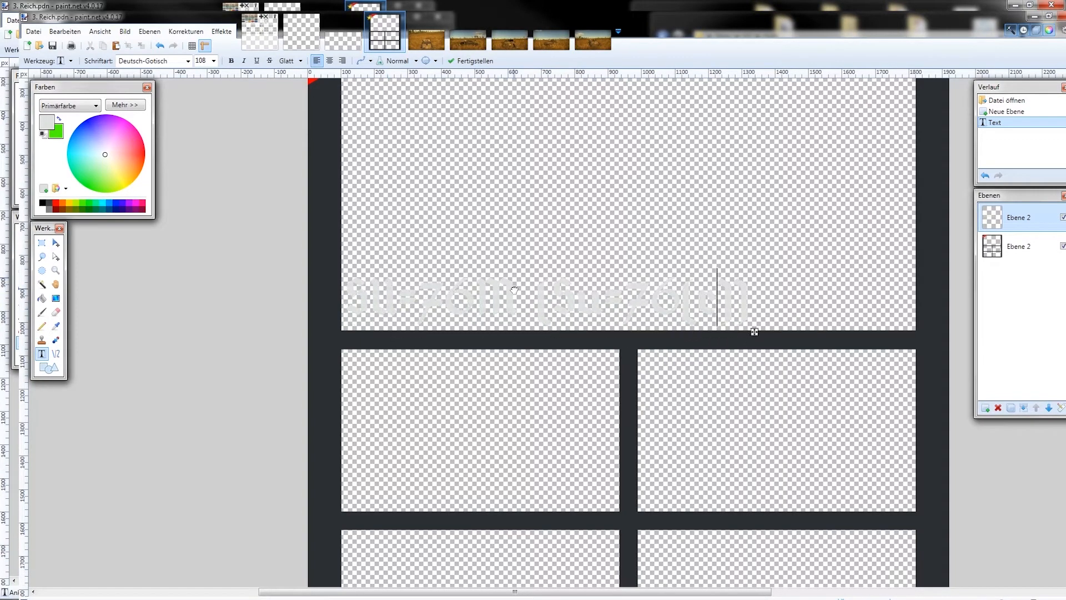
Enlarge the title's font so the text spans the full width of the large frame
left_click(214, 61)
left_click(205, 232)
left_click(214, 61)
left_click(214, 61)
type("150")
key("BackSpace")
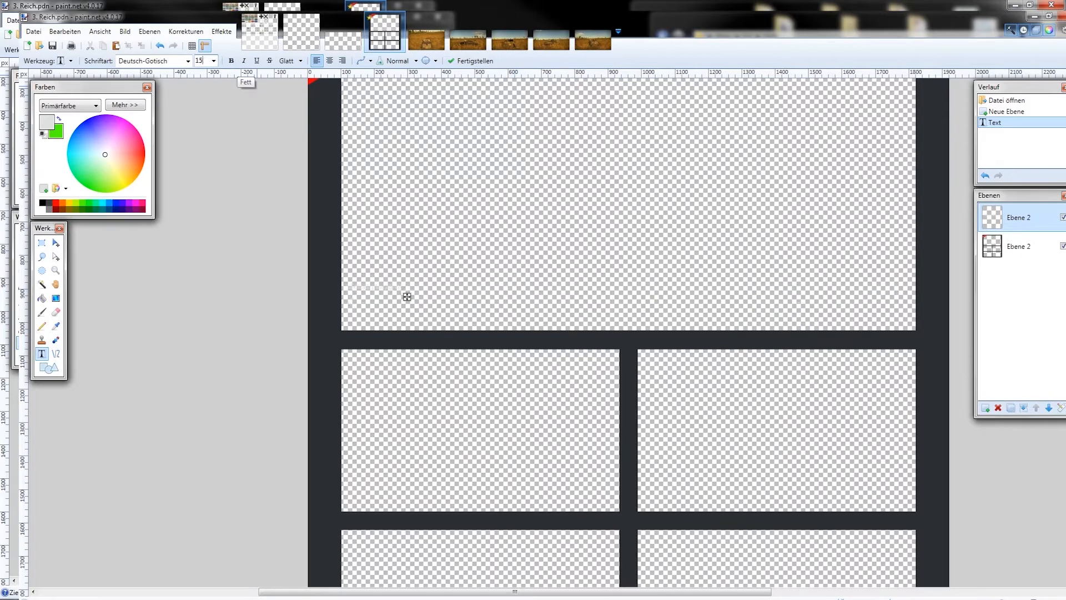
Add a right-aligned, size 48 caption above the title reading "Historical, 1942" and "11. SS PzGrnDiv, Kursk"
type("48")
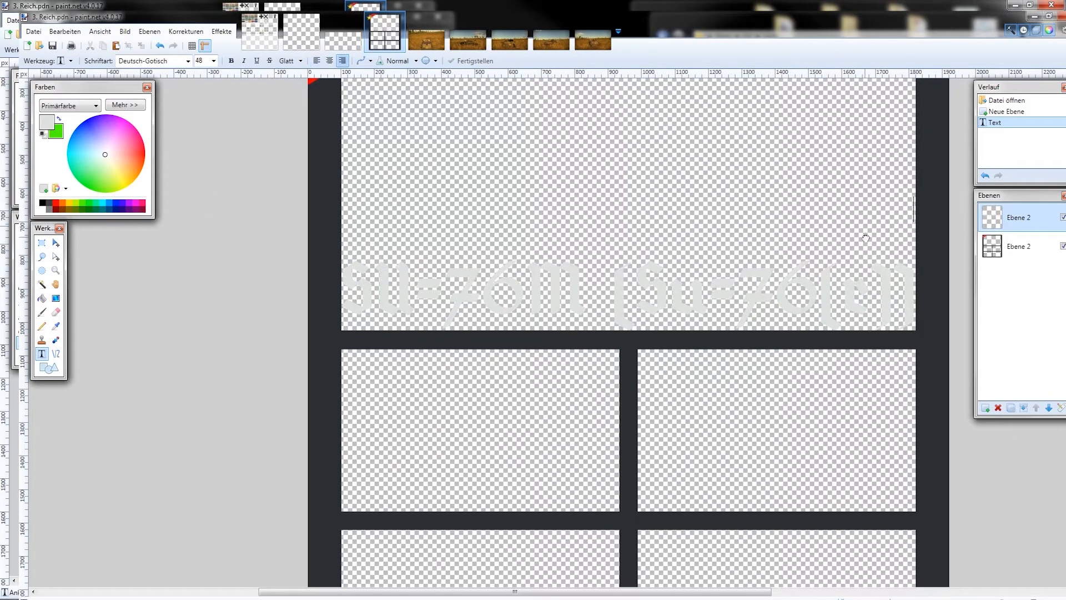
left_click(867, 235)
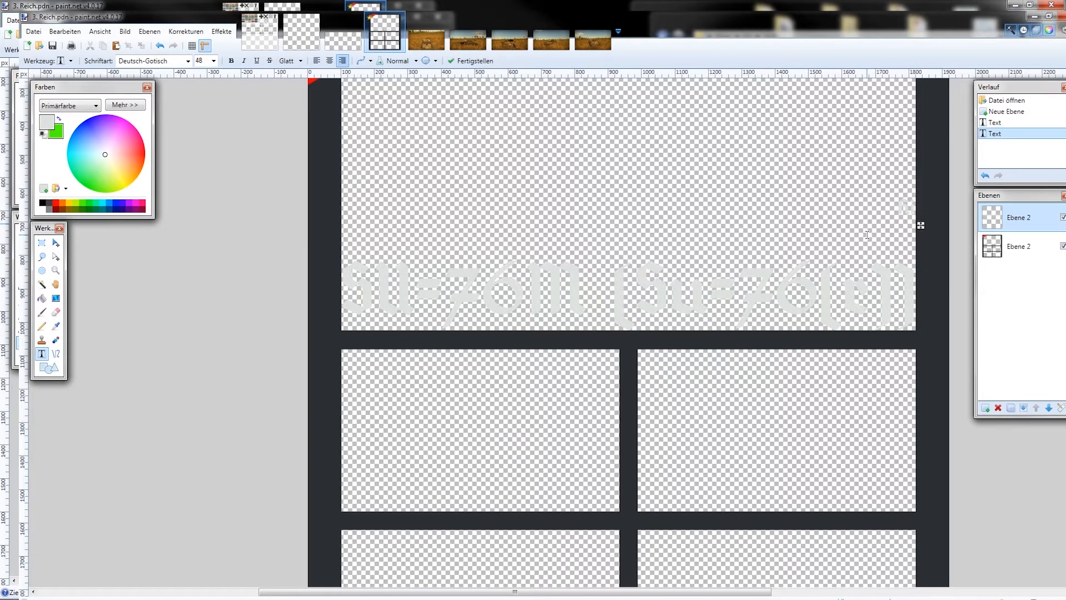
type("Hi")
scroll(867, 234, "up", 5)
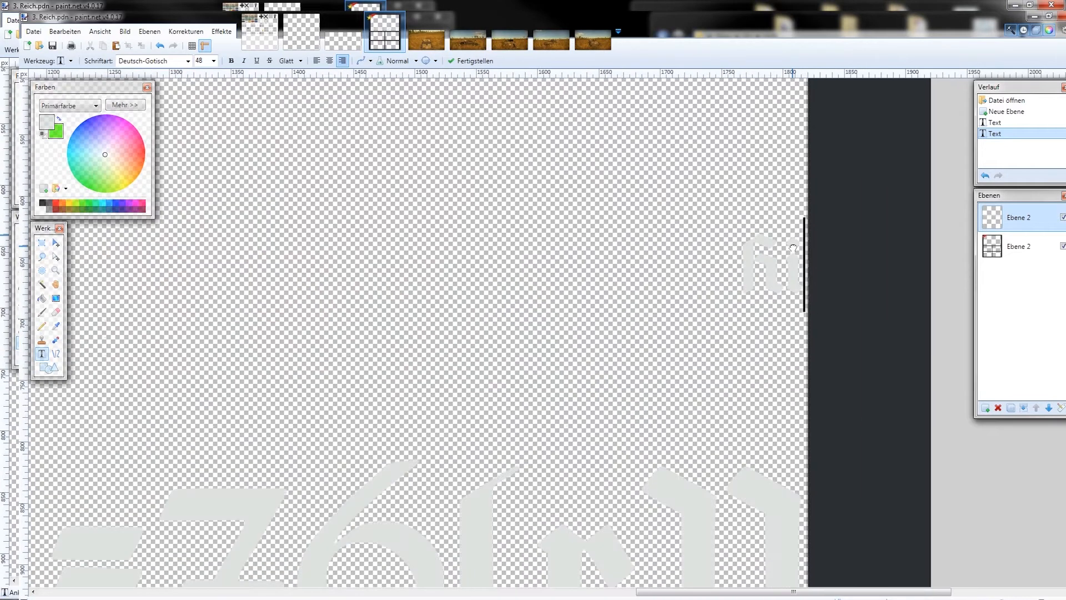
type("storical, 1942 ")
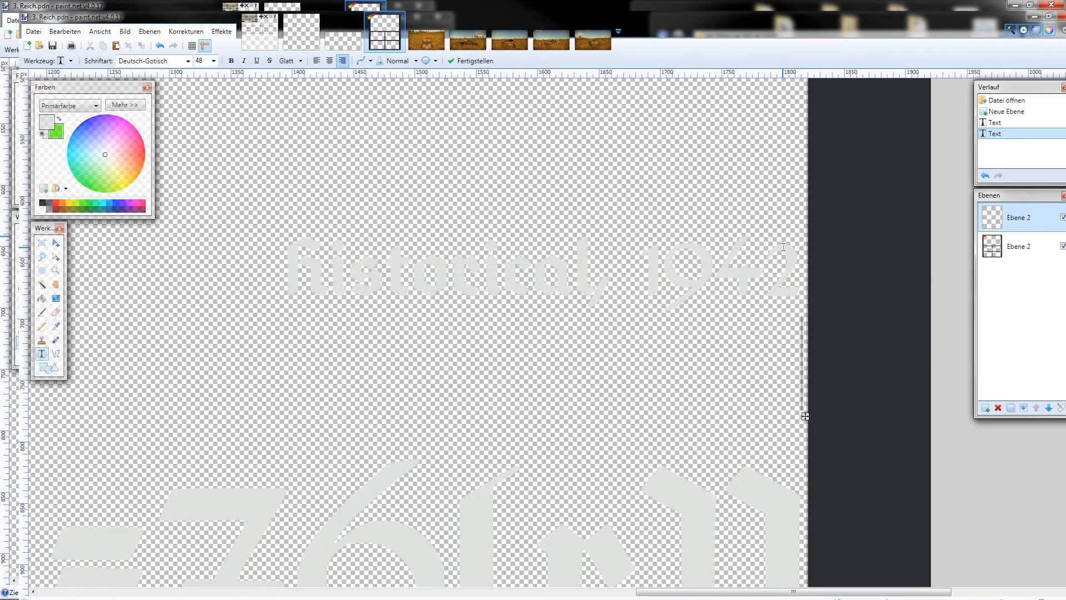
type("11. SS Pz.Gre")
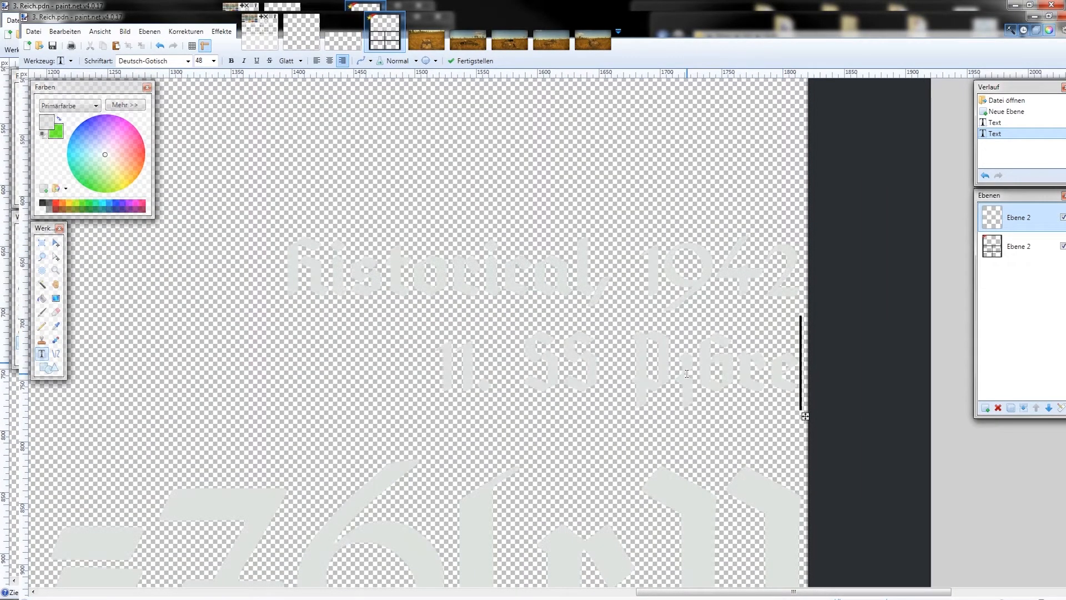
type("n.Div, Nordl")
Draw a filled dark grey rectangle behind the title and a parallelogram behind the caption on the template's frame layer
scroll(601, 300, "down", 1)
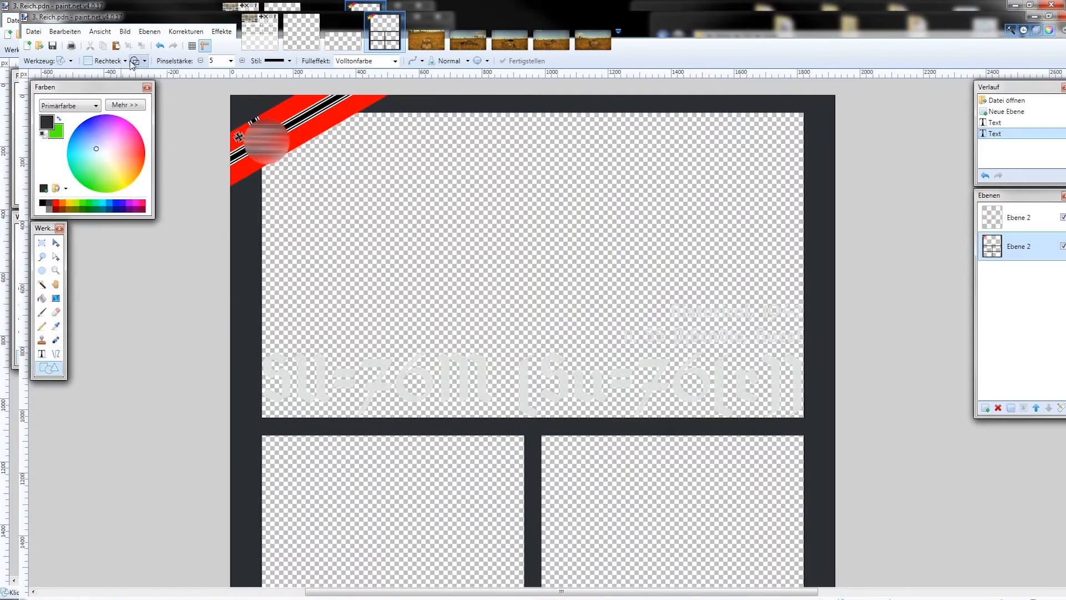
left_click_drag(260, 347, 804, 418)
scroll(652, 300, "up", 4)
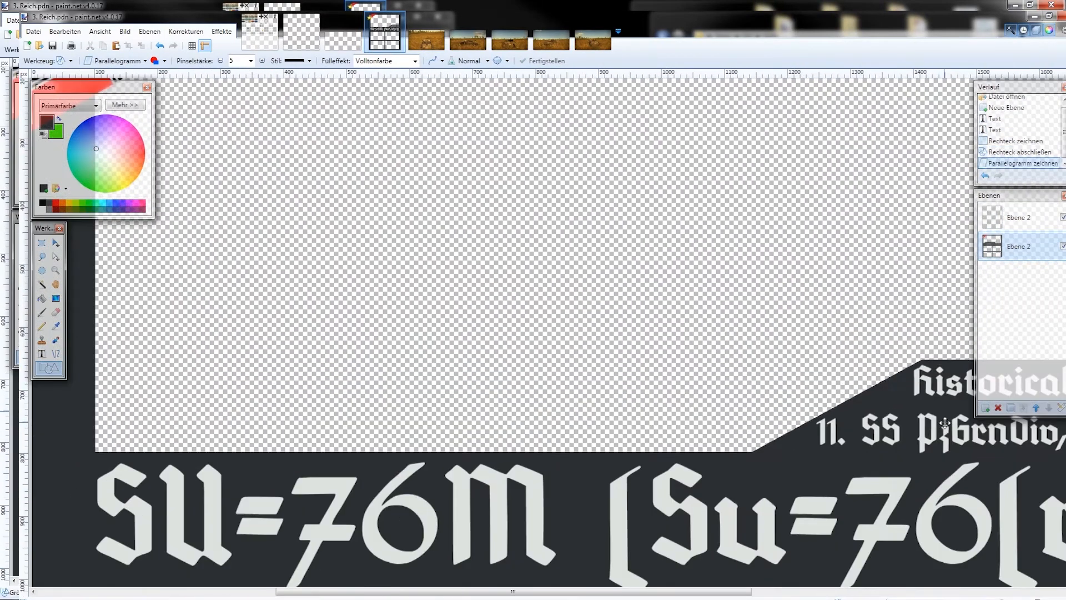
Reduce the title's double-stroke hyphens to single strokes and reposition the hyphens between the letters and numbers
scroll(533, 300, "down", 3)
key("s")
scroll(356, 346, "up", 4)
scroll(355, 346, "down", 2)
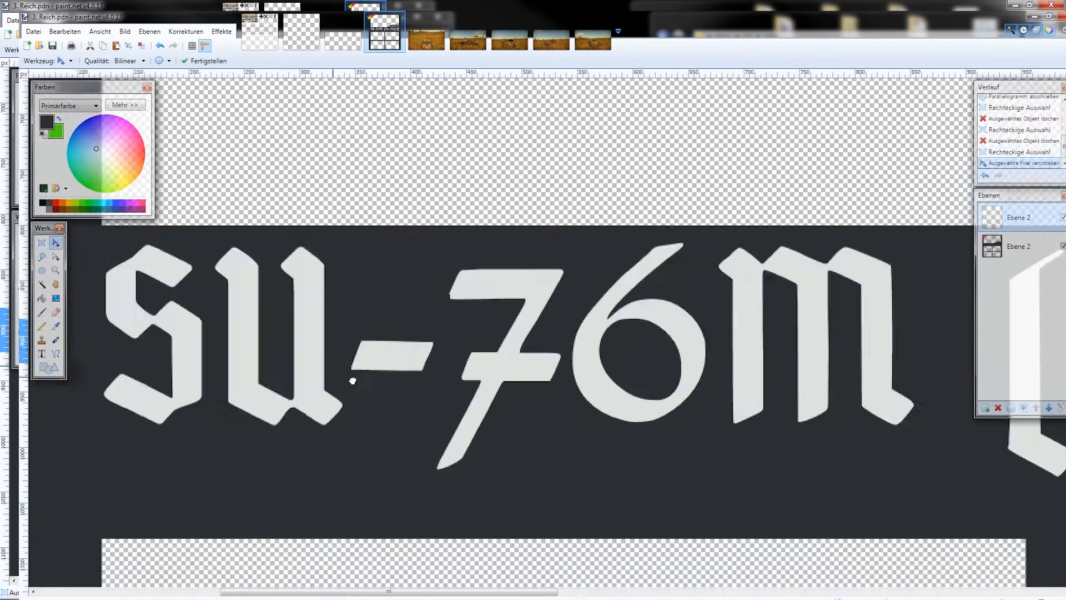
scroll(645, 446, "up", 3)
scroll(645, 445, "down", 4)
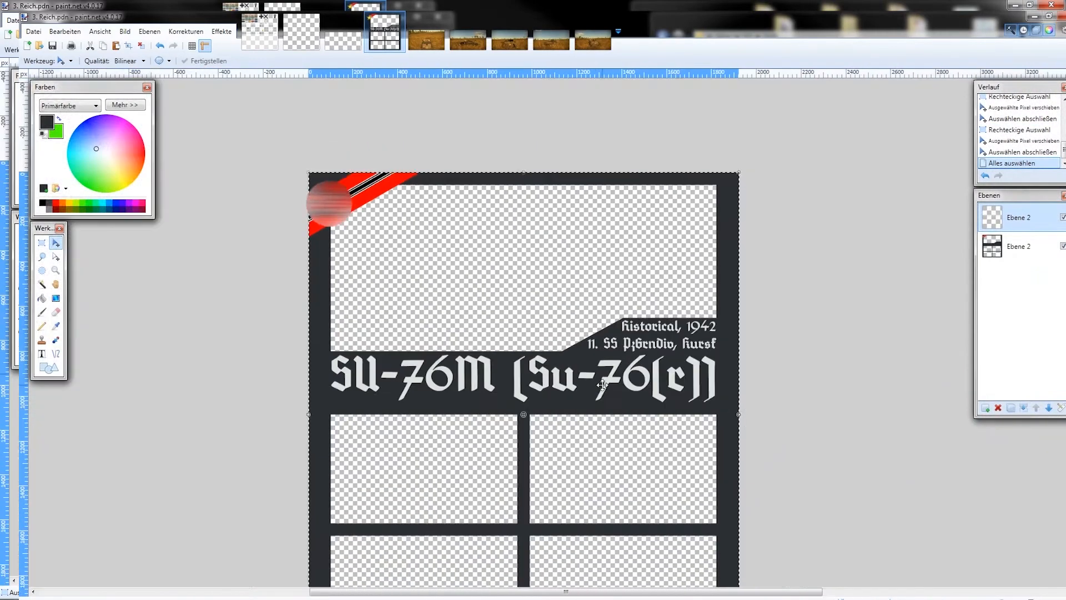
Place the five in-game SU-76M screenshots on layers below the frame layer, one in the large frame and four in the small frames
left_click(605, 28)
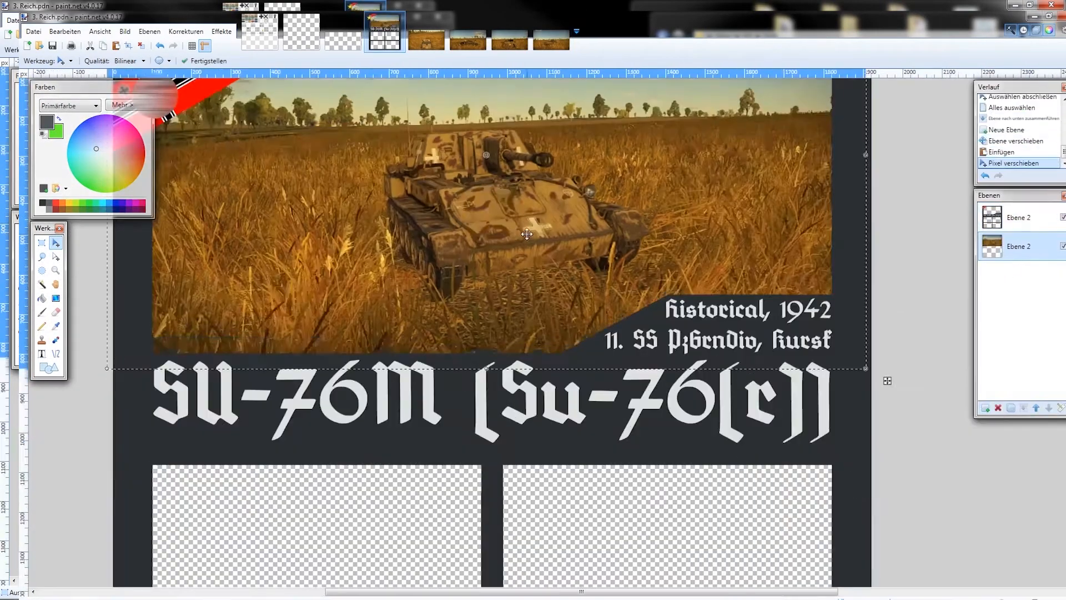
scroll(533, 300, "down", 2)
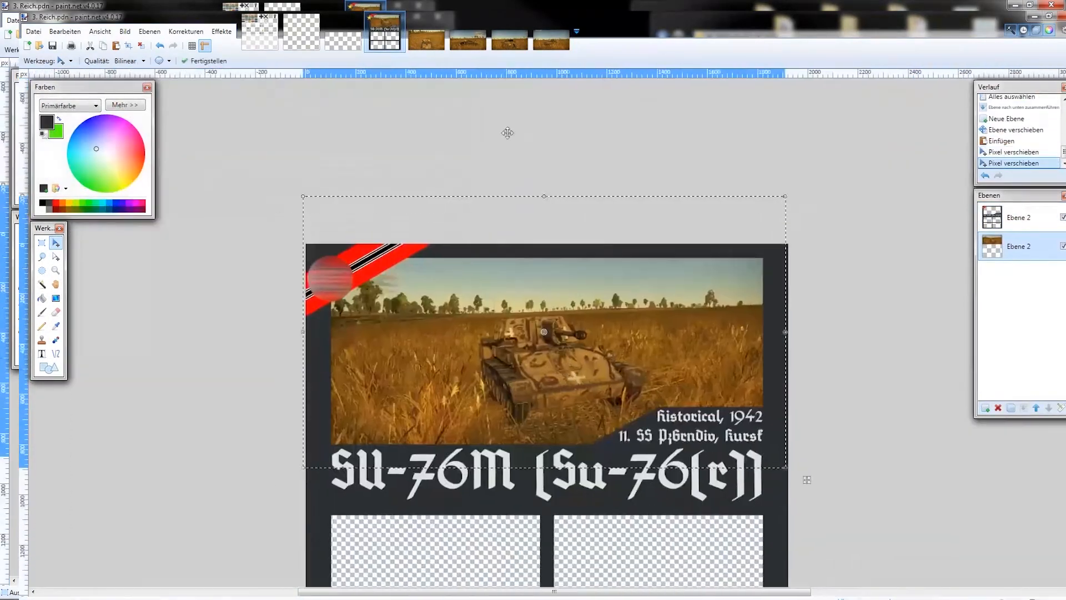
scroll(492, 287, "up", 2)
scroll(492, 287, "down", 1)
scroll(492, 288, "up", 3)
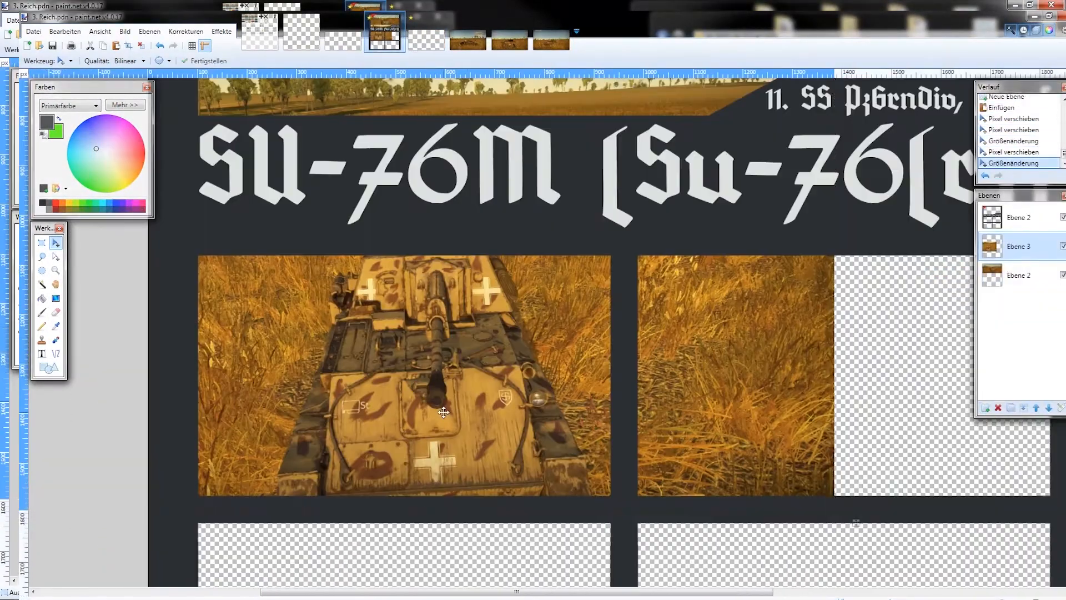
scroll(492, 287, "down", 3)
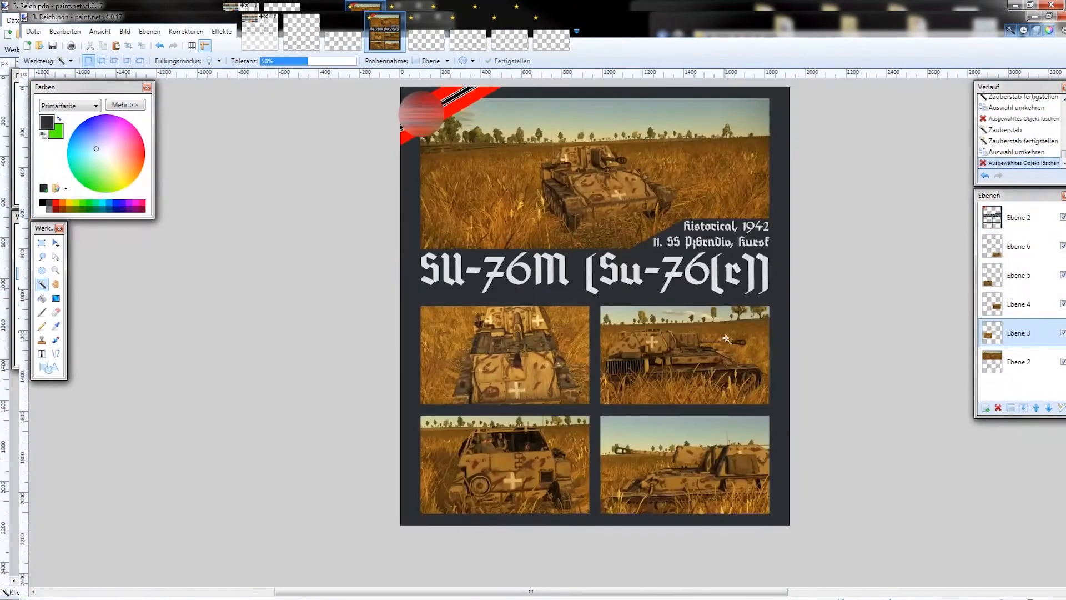
Merge the frame layer and all screenshot layers down into a single layer
key("ctrl+m")
key("ctrl+m")
key("ctrl+m")
key("ctrl+m")
key("ctrl+m")
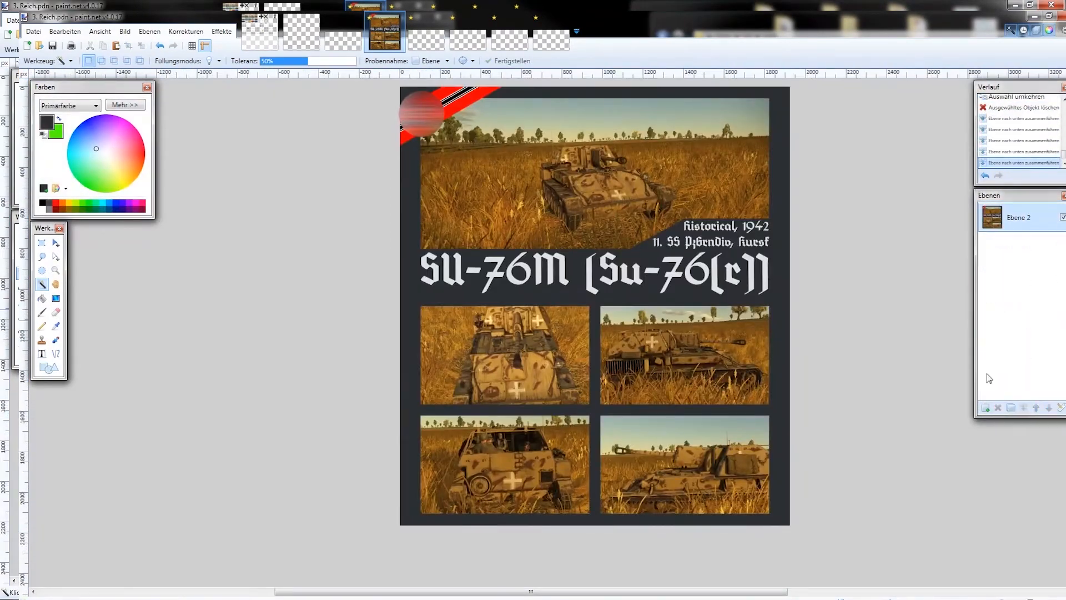
Save the finished collage as a new image named Su76(r) in the thumbs folder
key("ctrl+shift+s")
left_click(186, 354)
left_click(183, 389)
left_click(184, 340)
type("Su76")
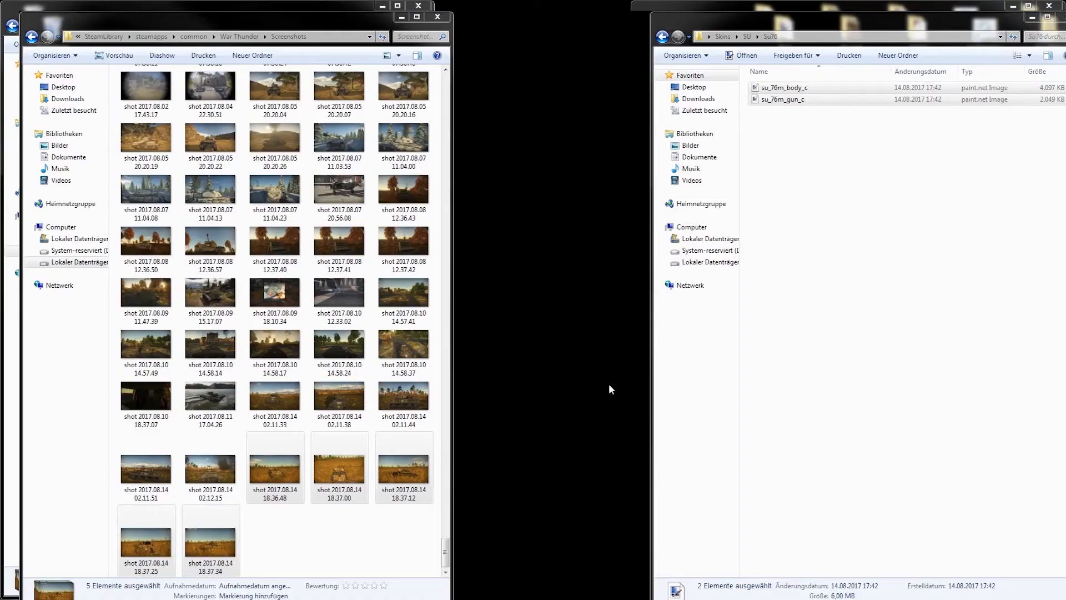
Create a folder named "skins" inside the Su76 folder and open it
right_click(780, 137)
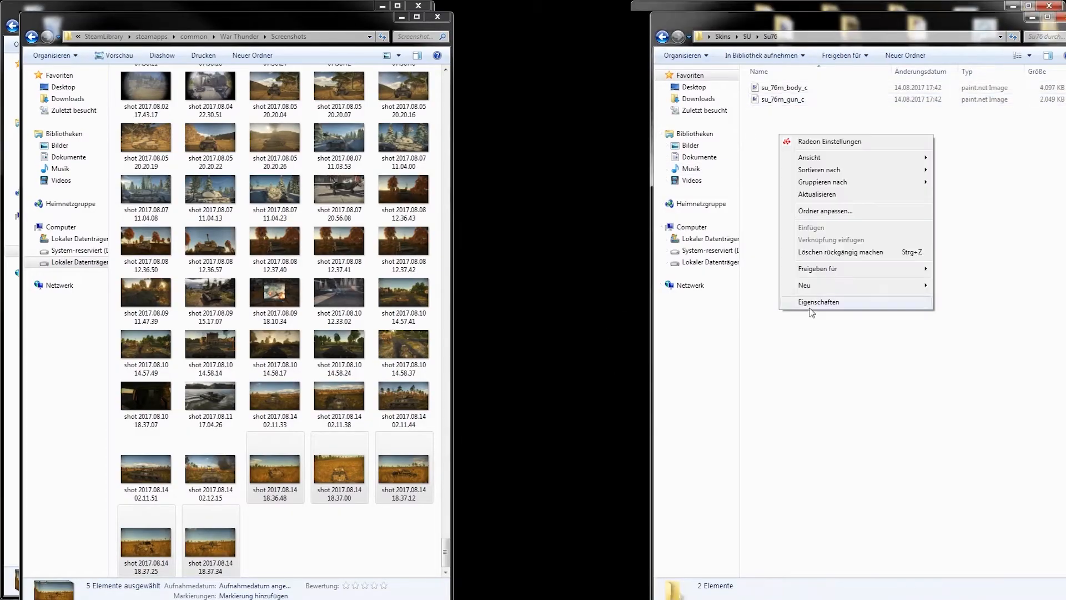
mouse_move(834, 287)
left_click(961, 286)
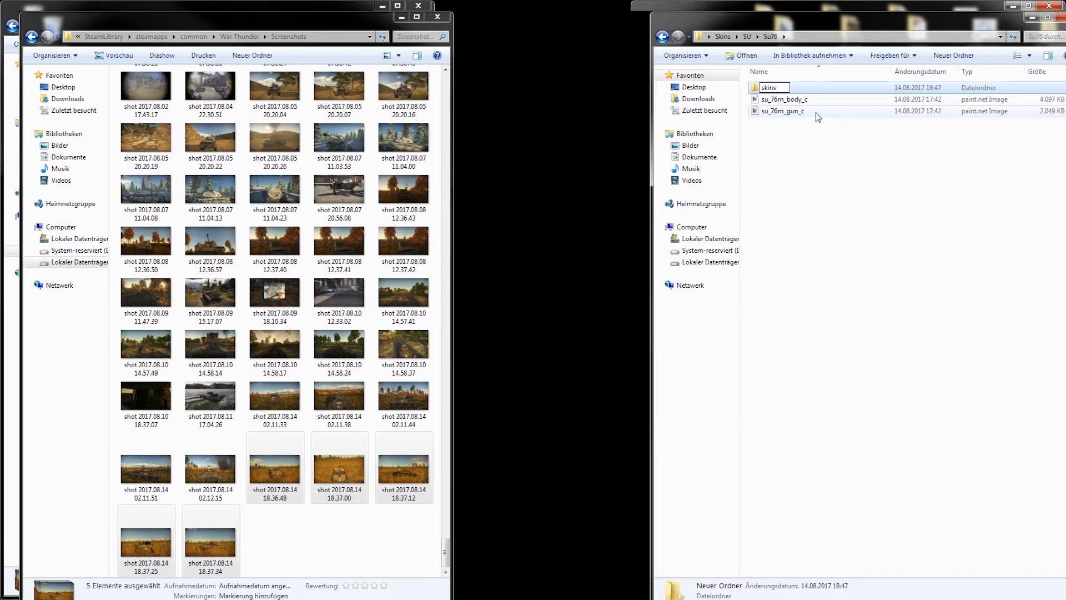
key("Return")
double_click(770, 87)
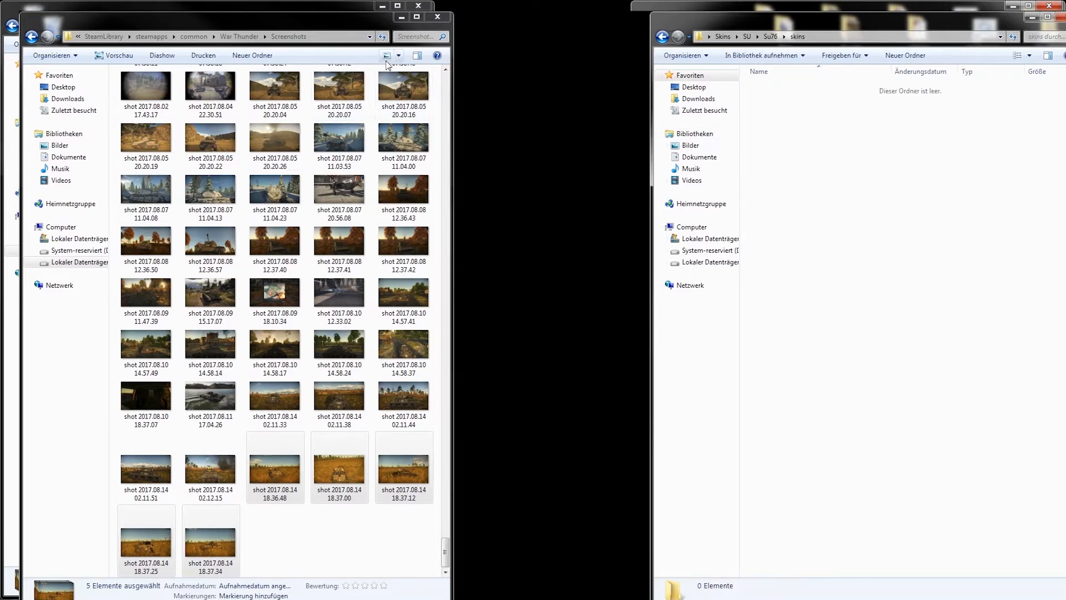
Rename the template_ussr_su_76m_1943 folder in War Thunder's UserSkins folder as "11. SS PzGrnDiv"
left_click(239, 37)
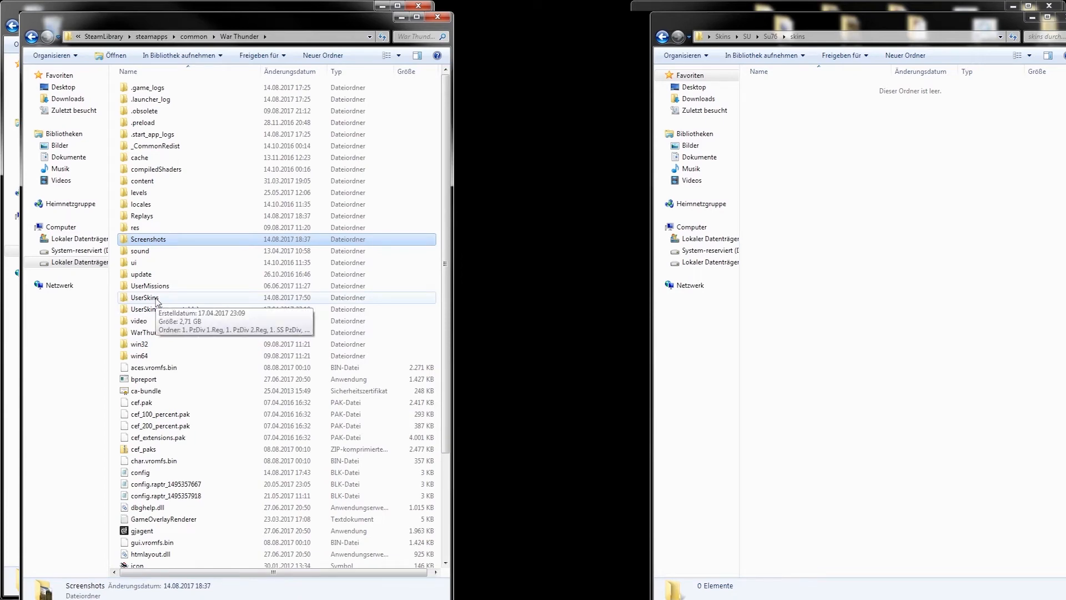
double_click(160, 298)
scroll(198, 359, "down", 5)
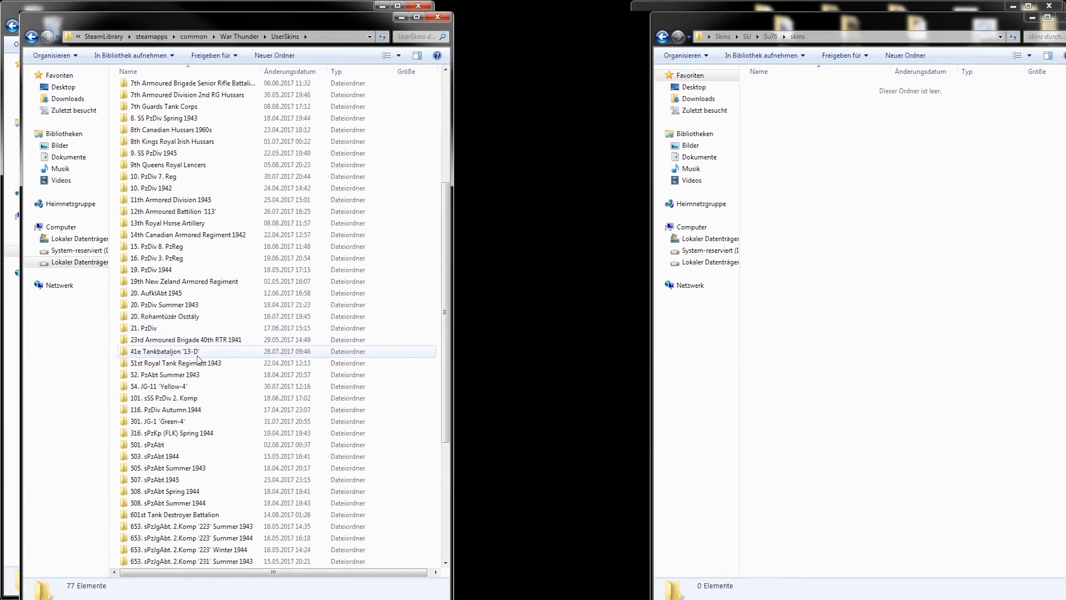
scroll(197, 359, "down", 6)
left_click(182, 552)
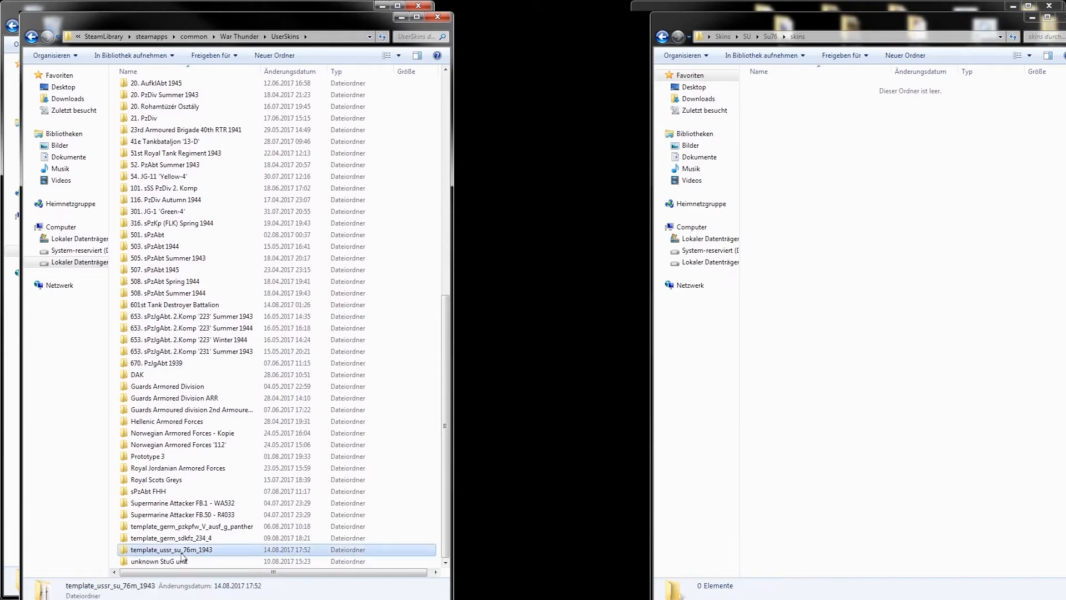
right_click(180, 556)
right_click(173, 549)
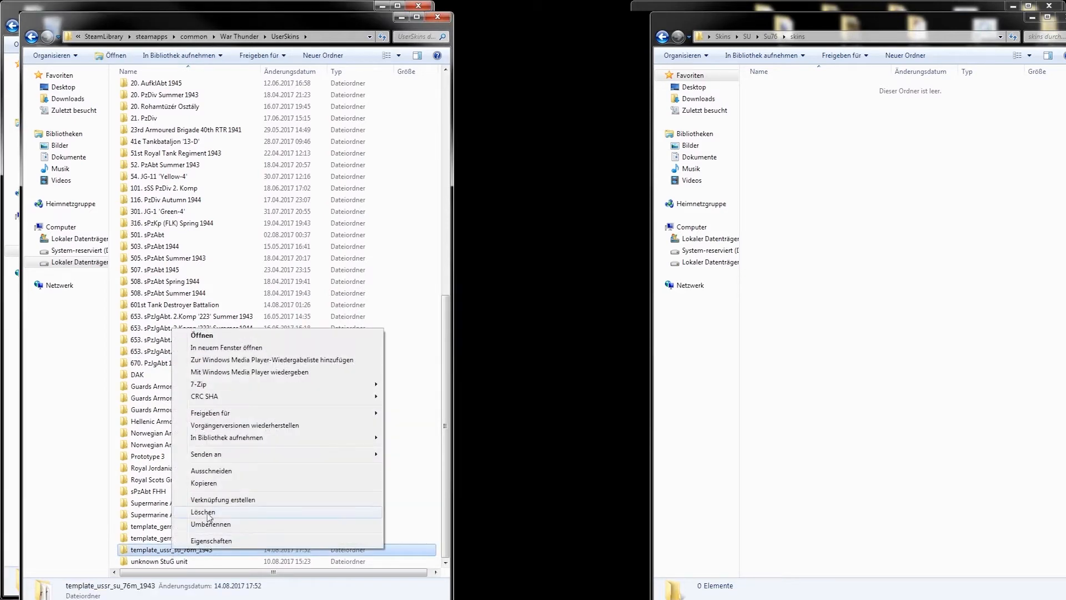
left_click(214, 524)
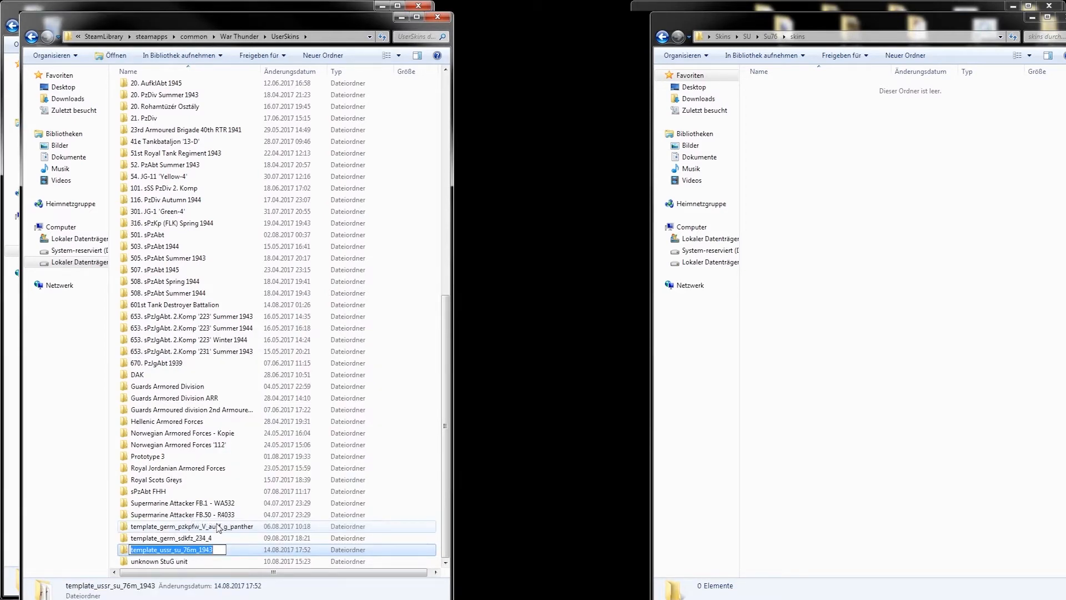
type("11.")
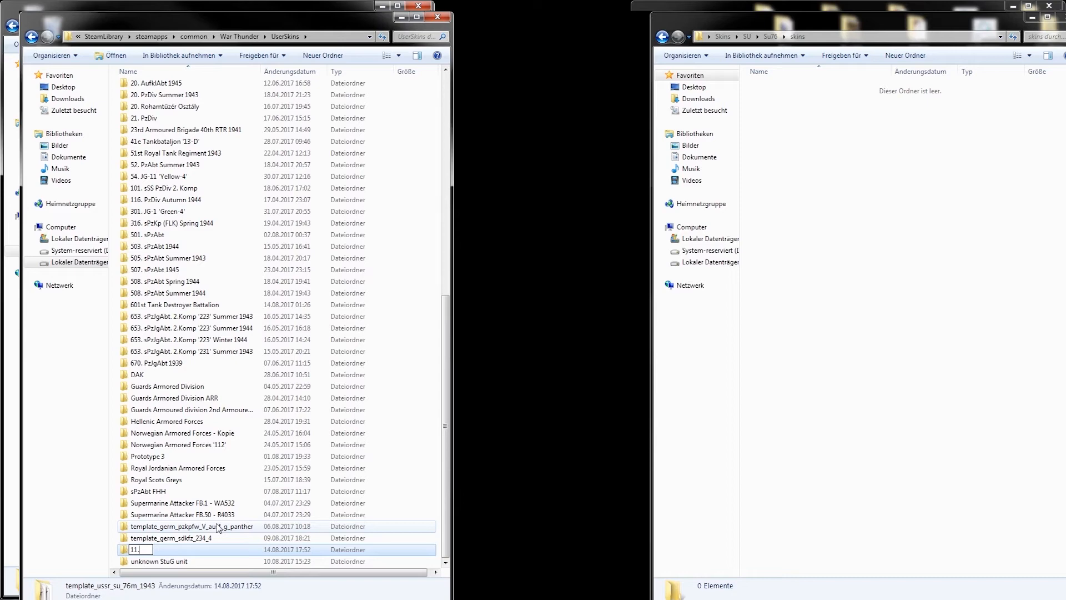
type("SS PzGrnDiv")
key("Return")
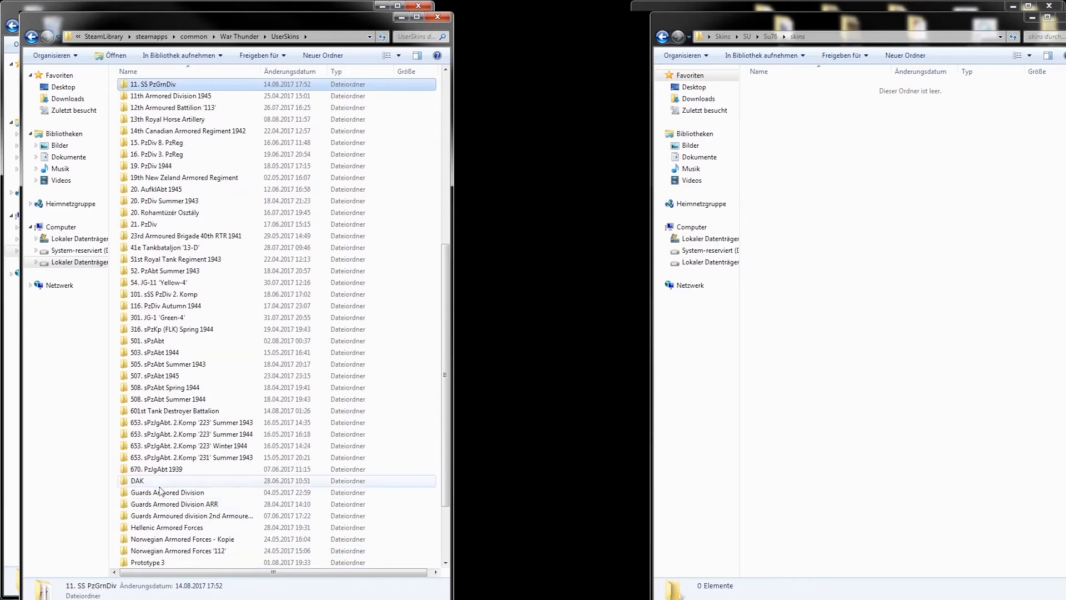
Check the renamed skin folder's files and create a ZIP archive with the same name, "11. SS PzGrnDiv", in the skins folder
scroll(221, 438, "up", 4)
double_click(159, 225)
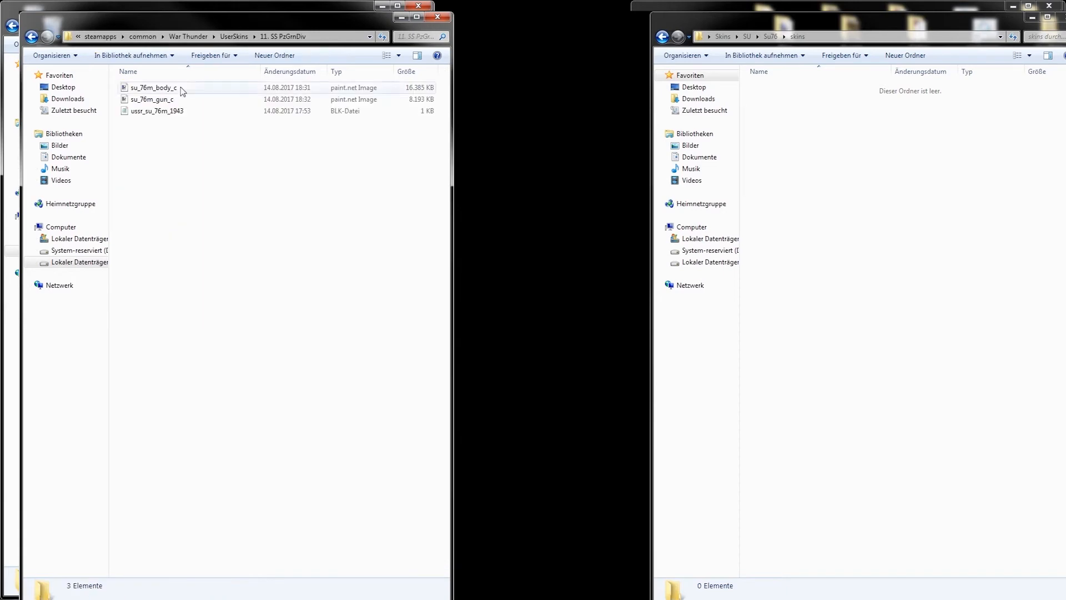
key("BackSpace")
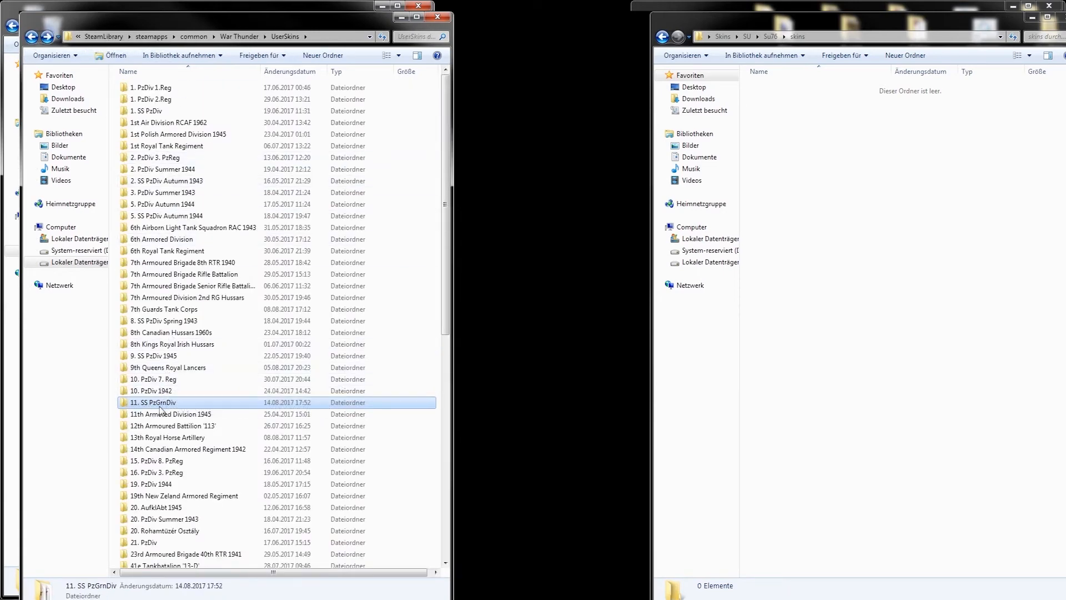
right_click(160, 402)
left_click(201, 588)
key("ctrl+c")
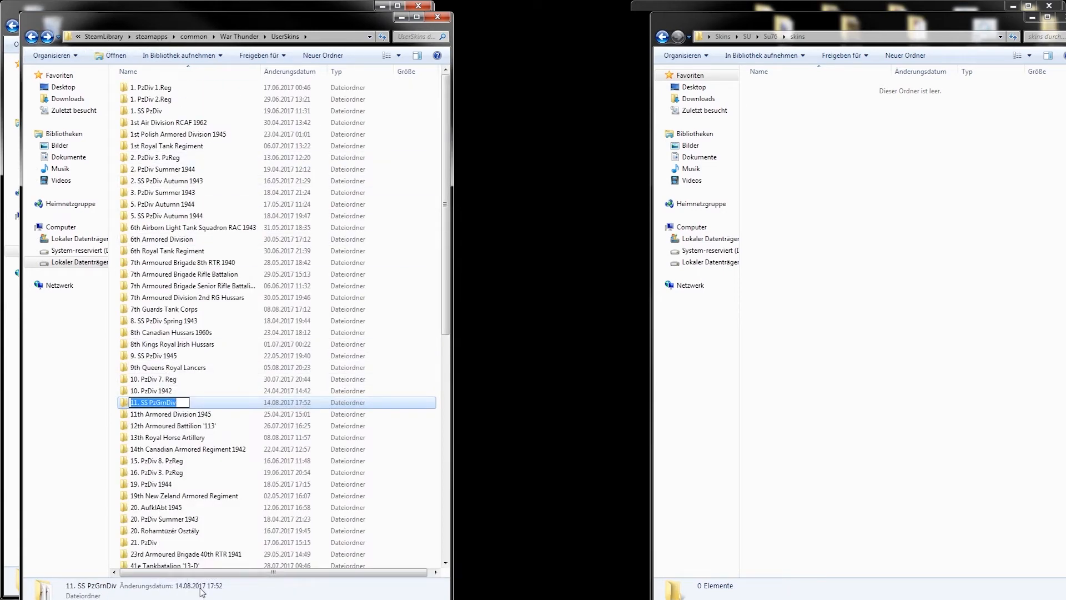
right_click(795, 240)
mouse_move(844, 390)
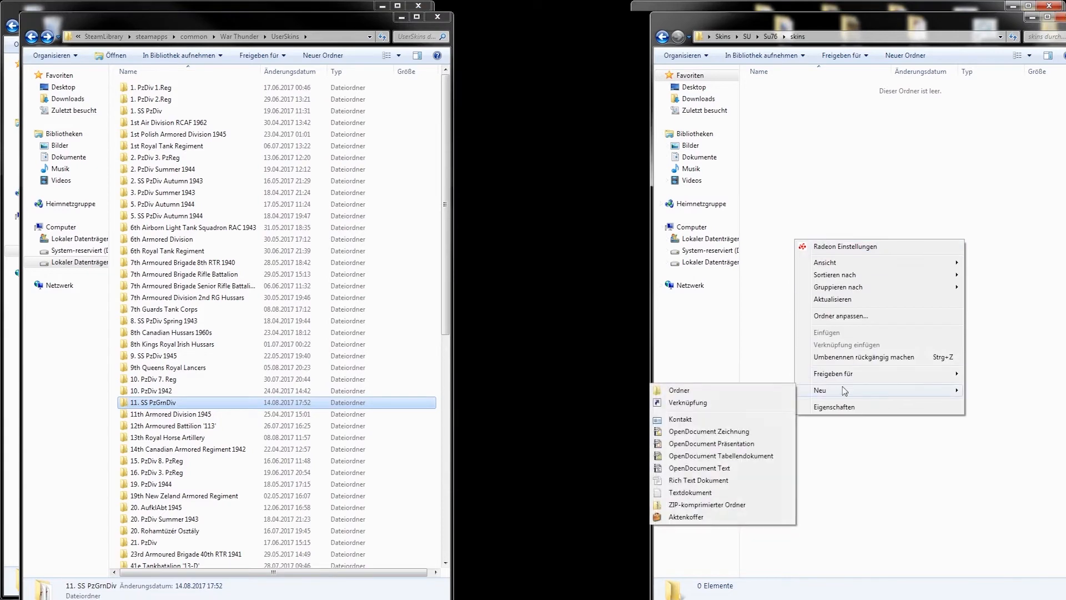
left_click(711, 505)
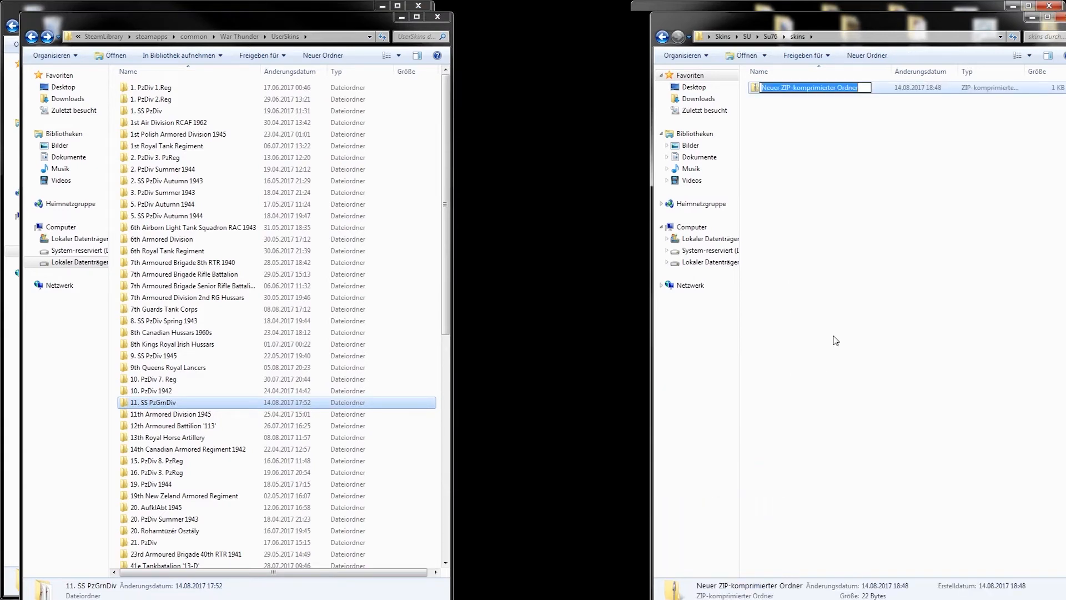
key("ctrl+v")
Copy the 11. SS PzGrnDiv folder from UserSkins into the new ZIP archive and check the archive's contents
left_click_drag(142, 403, 770, 84)
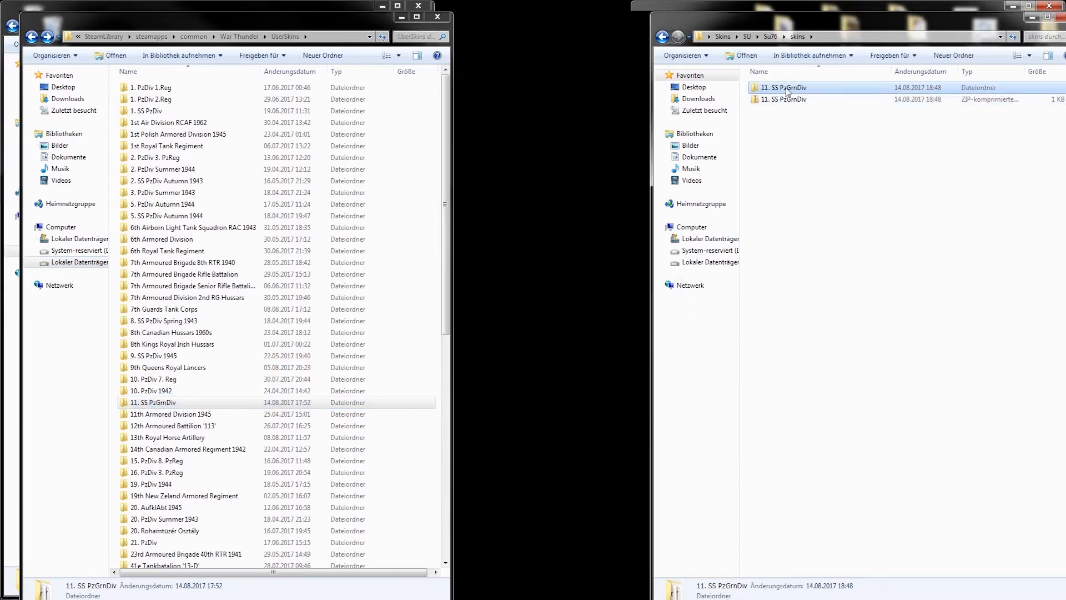
left_click(787, 102)
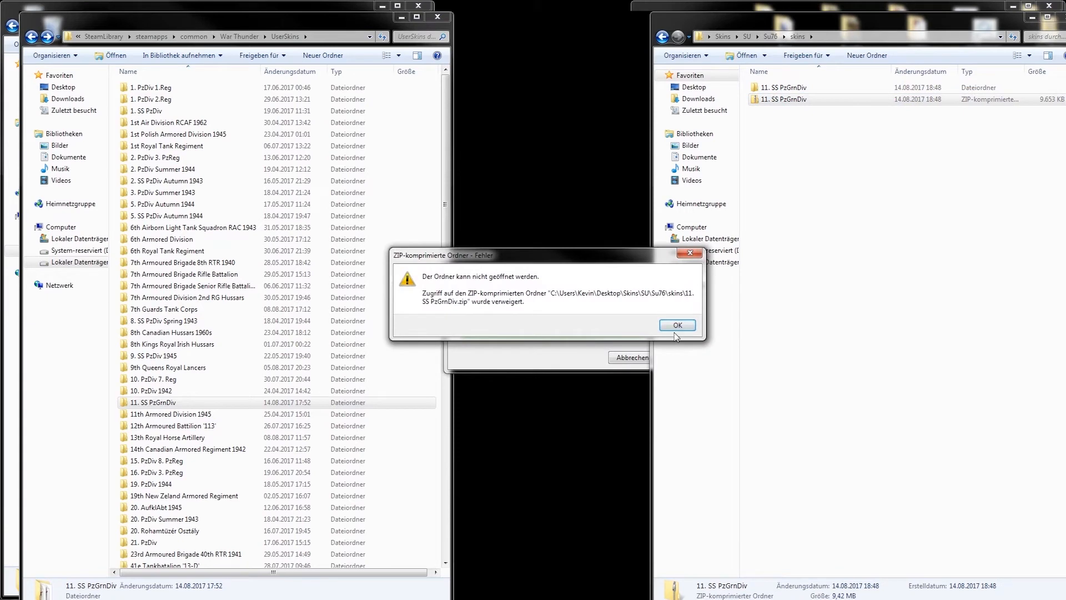
left_click(676, 328)
double_click(779, 100)
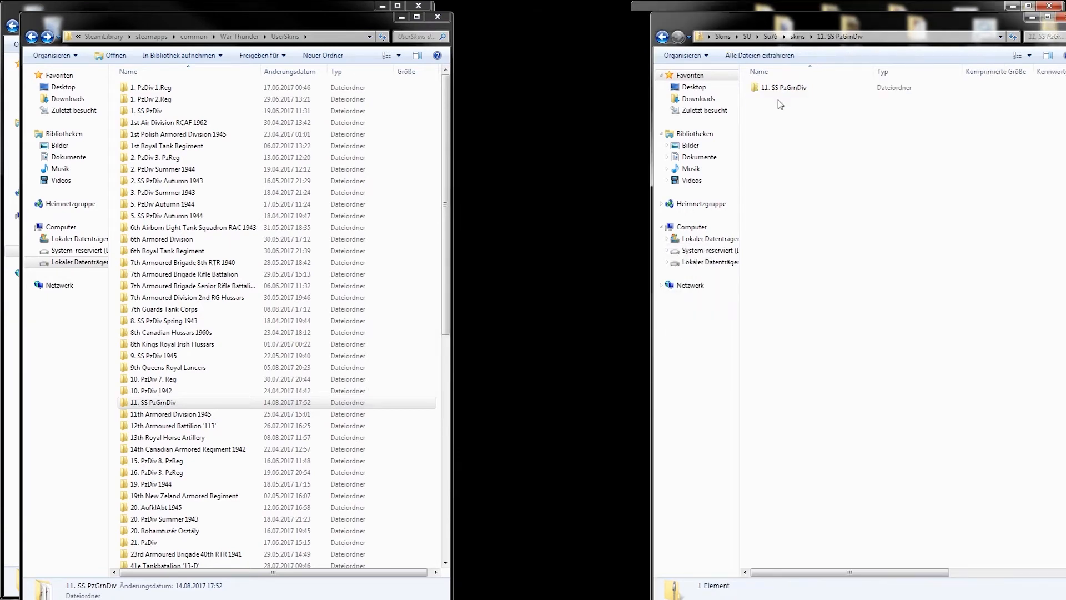
left_click(662, 37)
Delete the uncompressed 11. SS PzGrnDiv folder copy from the skins folder, keeping the ZIP archive
right_click(810, 86)
right_click(759, 85)
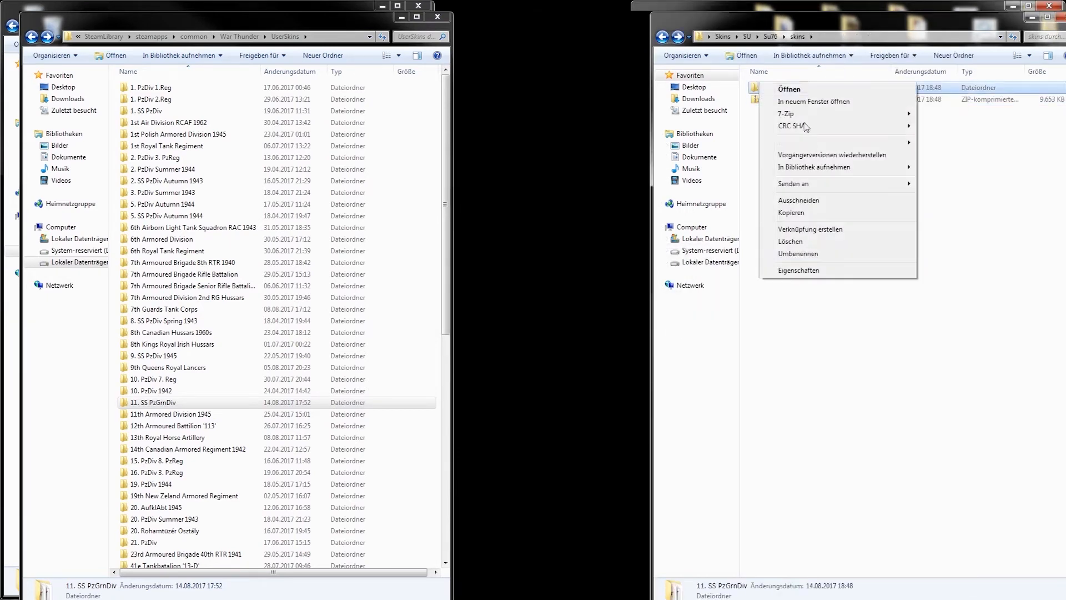
left_click(806, 243)
left_click(596, 362)
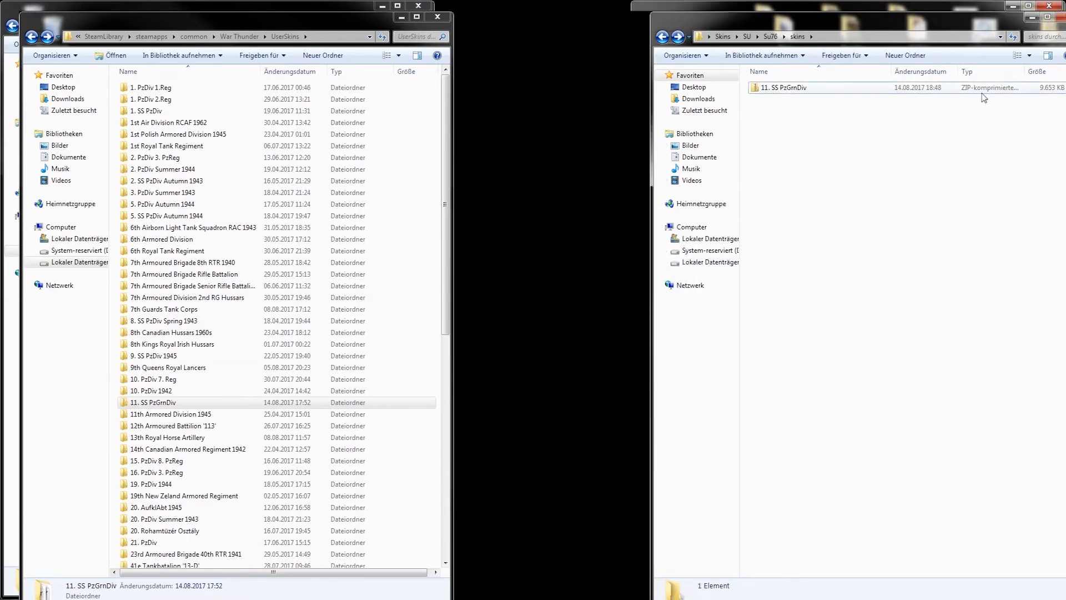
Switch to the War Thunder Live profile page in the browser and start adding a new camouflage
mouse_move(377, 599)
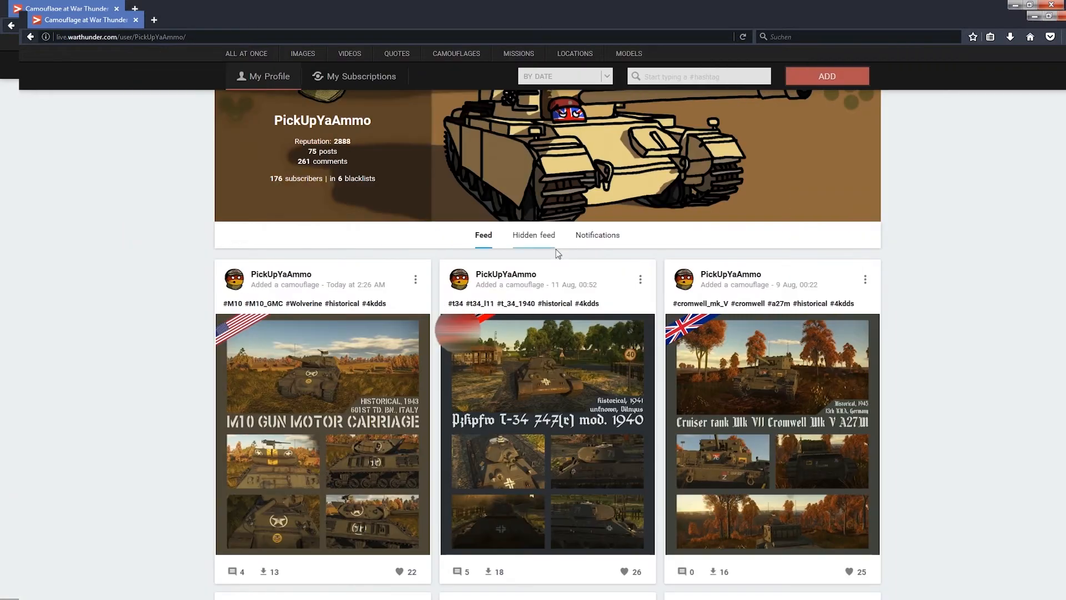
scroll(559, 254, "up", 3)
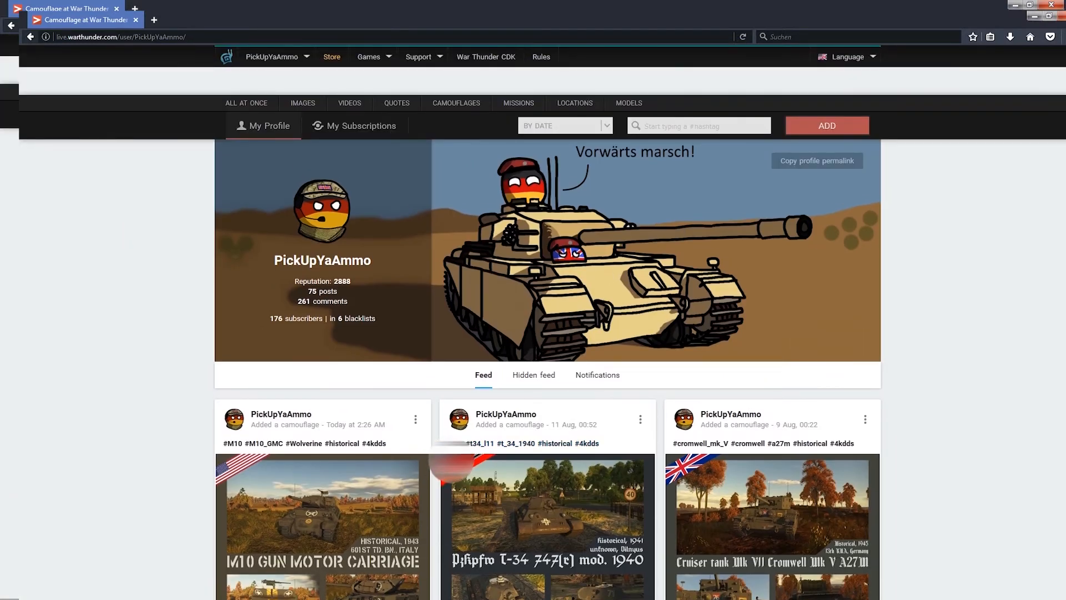
left_click(839, 128)
left_click(822, 165)
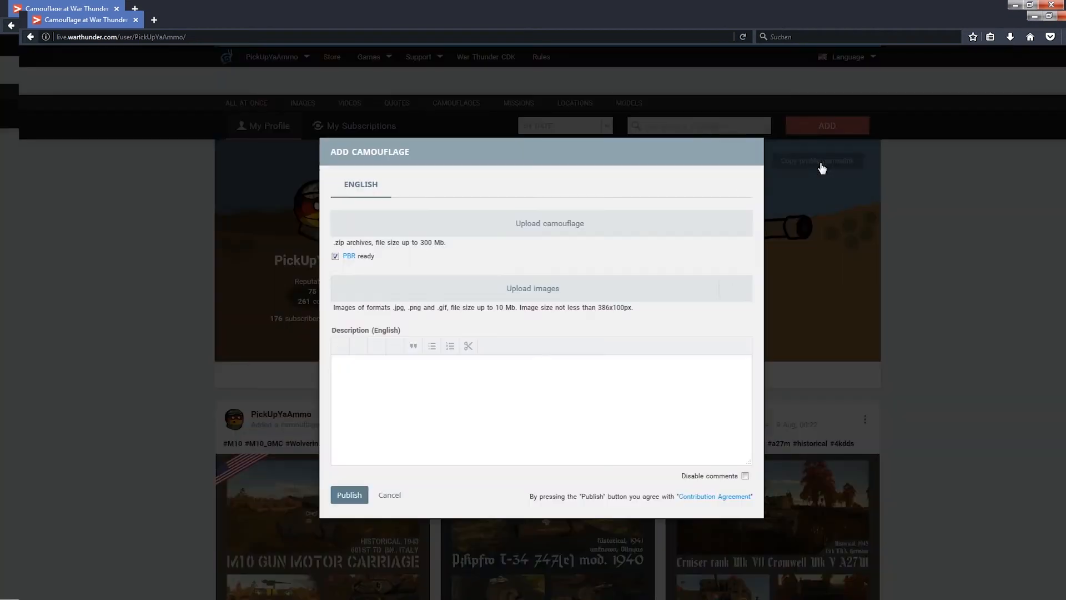
Upload the Su76(r) collage from the thumbs folder as the camouflage post's image
left_click(572, 224)
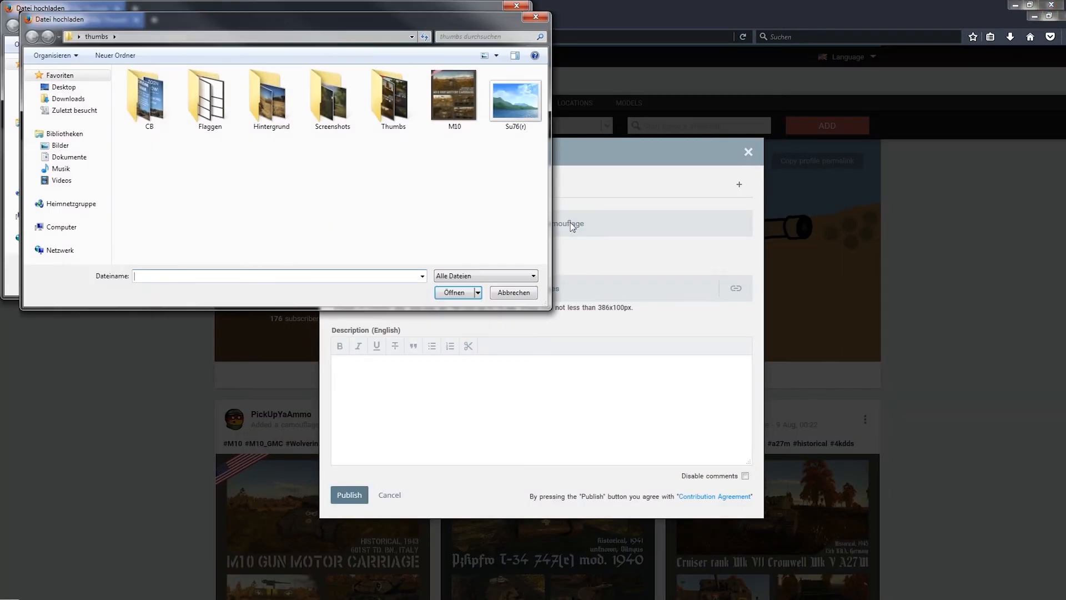
key("Escape")
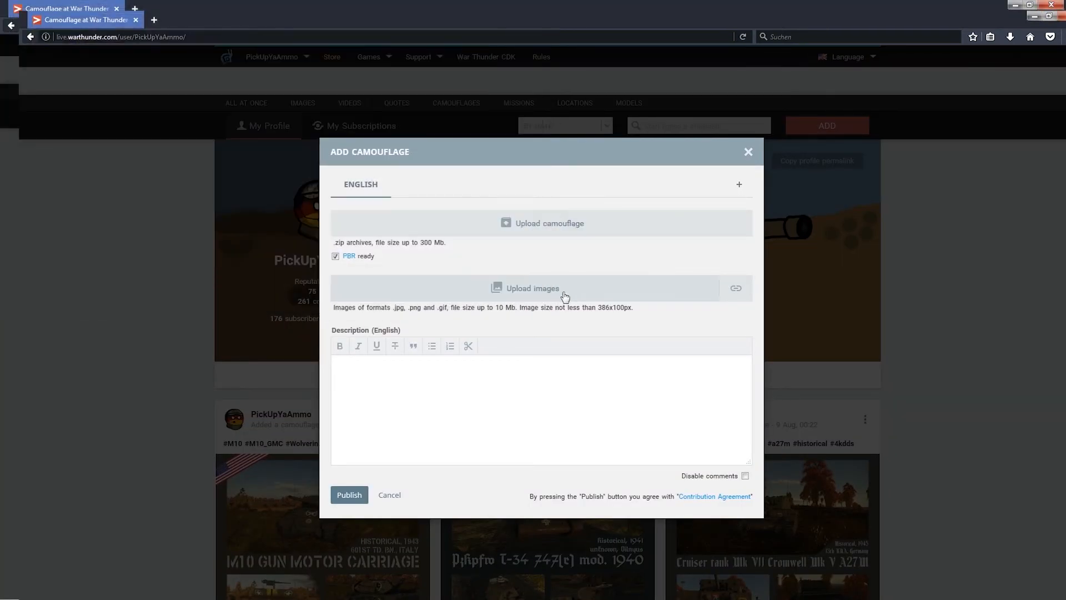
left_click(557, 294)
double_click(518, 102)
Upload the 11. SS PzGrnDiv ZIP archive from Desktop > Skins > SU > Su76 > skins as the post's camouflage file
left_click(553, 138)
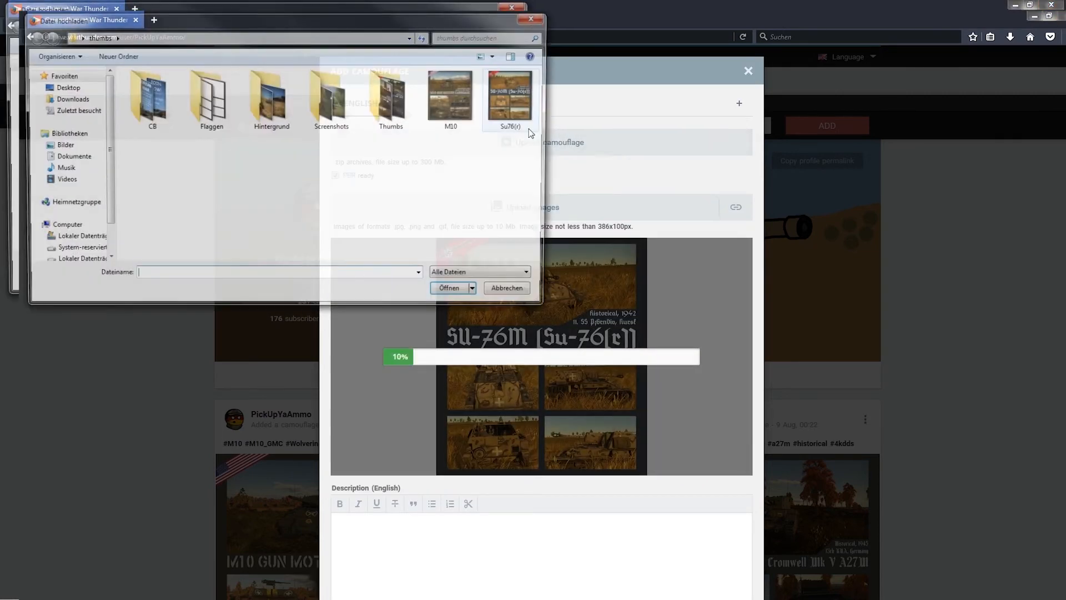
left_click(62, 88)
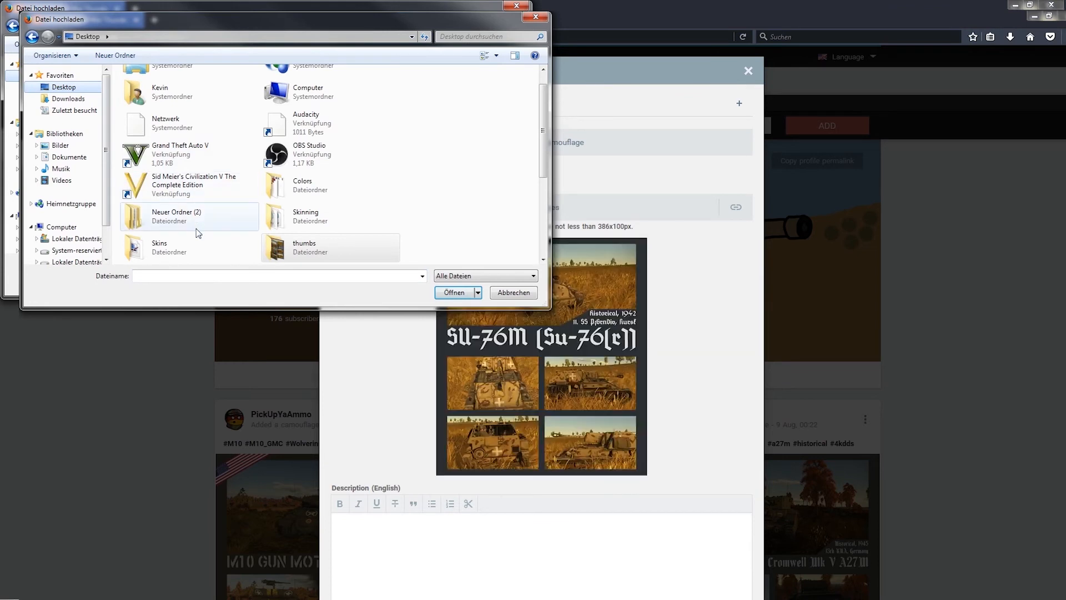
double_click(194, 247)
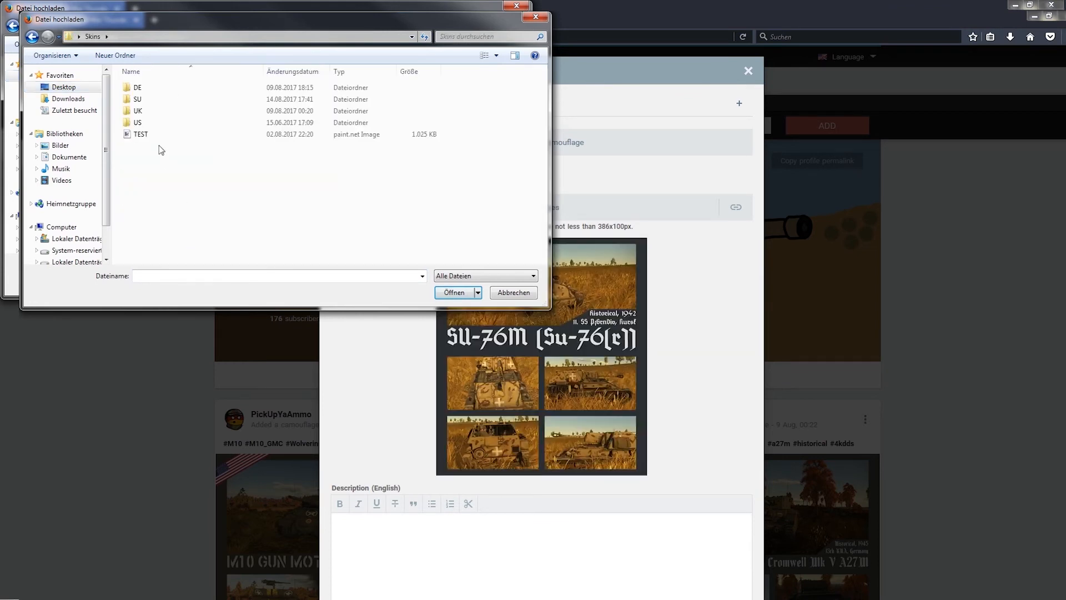
double_click(161, 99)
double_click(157, 98)
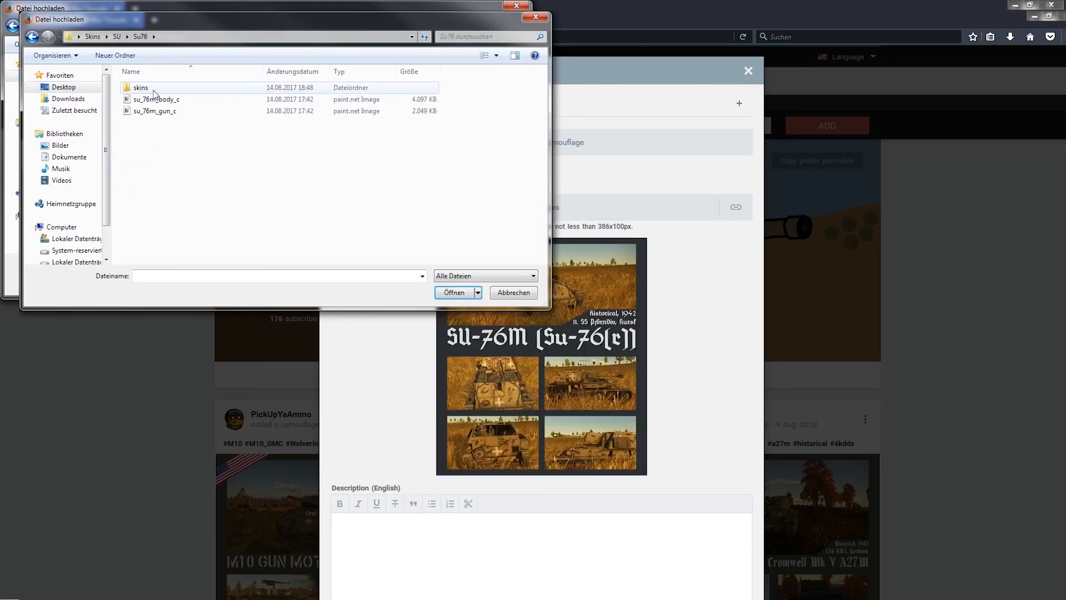
double_click(166, 88)
left_click(171, 90)
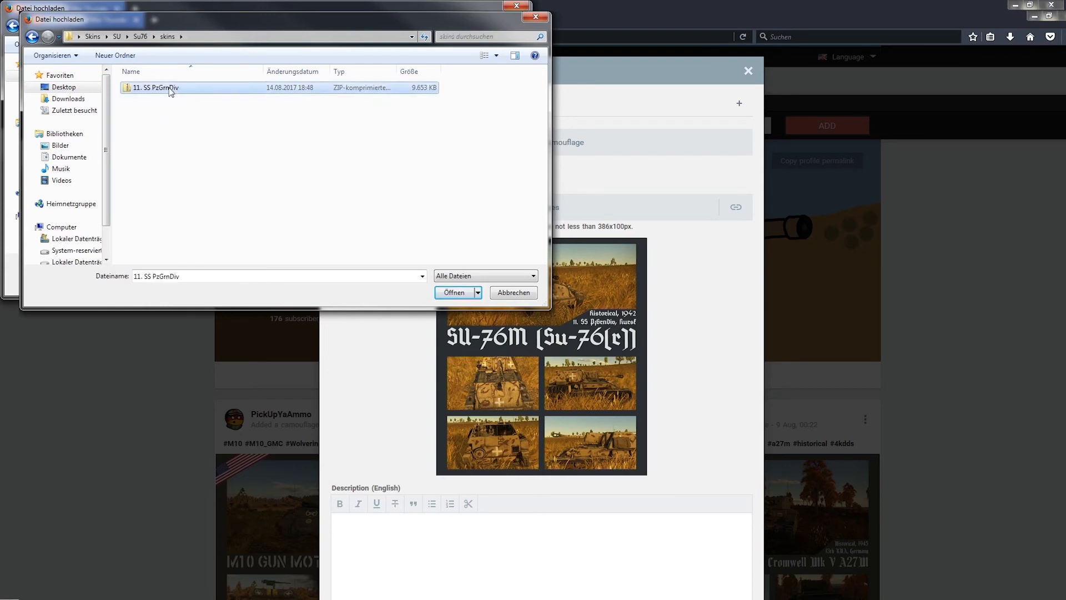
double_click(169, 89)
Enter the hashtags "#su_76 #su76 #su_76m #historical #4kdds" as the English description and publish the camouflage post
scroll(611, 291, "down", 2)
left_click(473, 500)
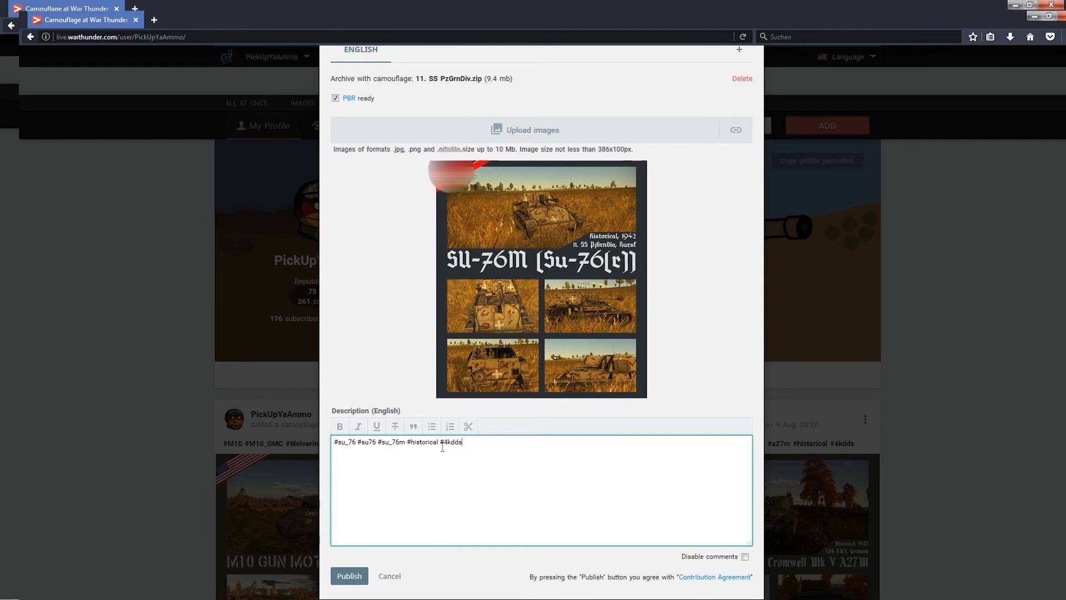
left_click(350, 576)
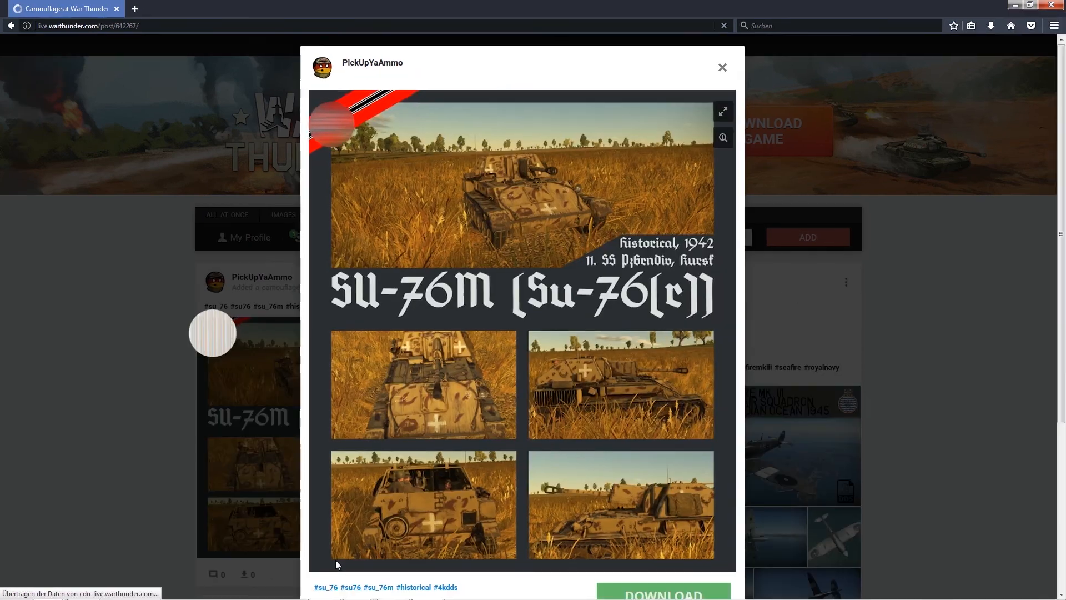
Look over the published SU-76M post, including its collage, hashtags and download area, and close it to return to the profile feed
scroll(708, 428, "down", 1)
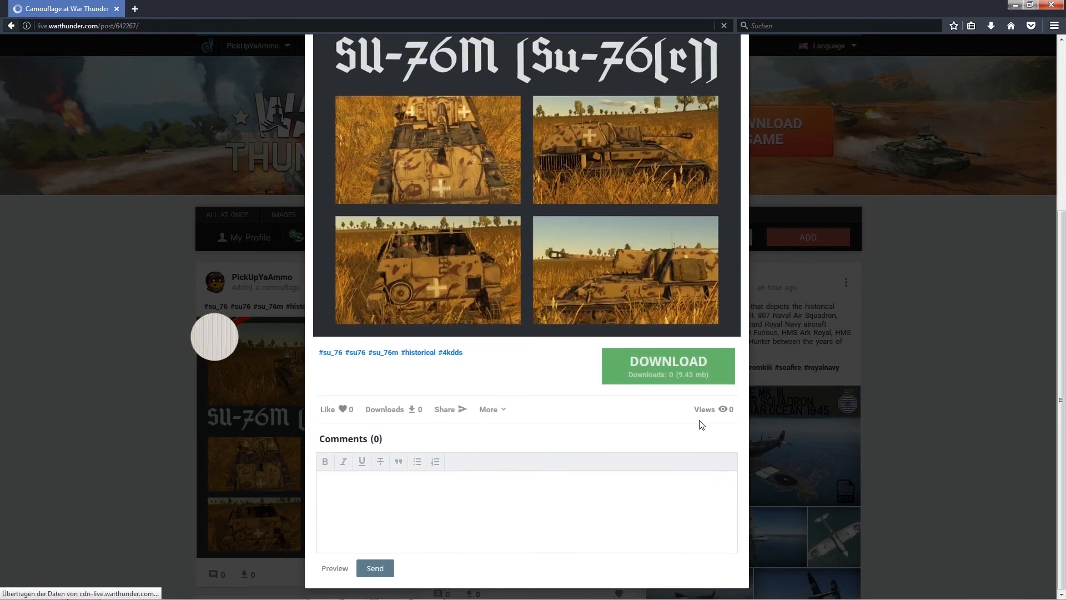
scroll(684, 418, "up", 4)
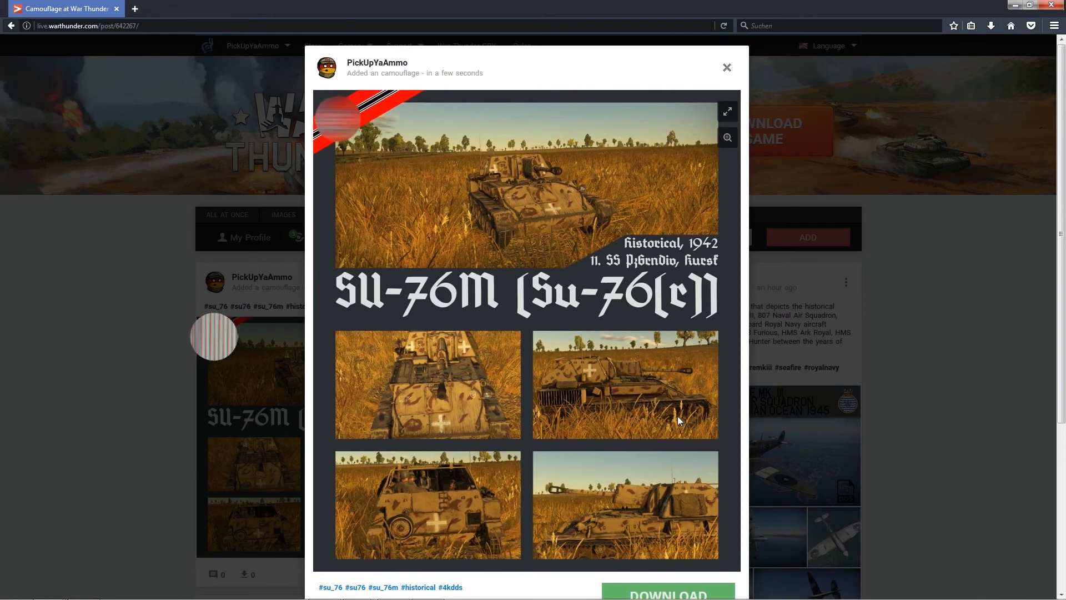
key("Escape")
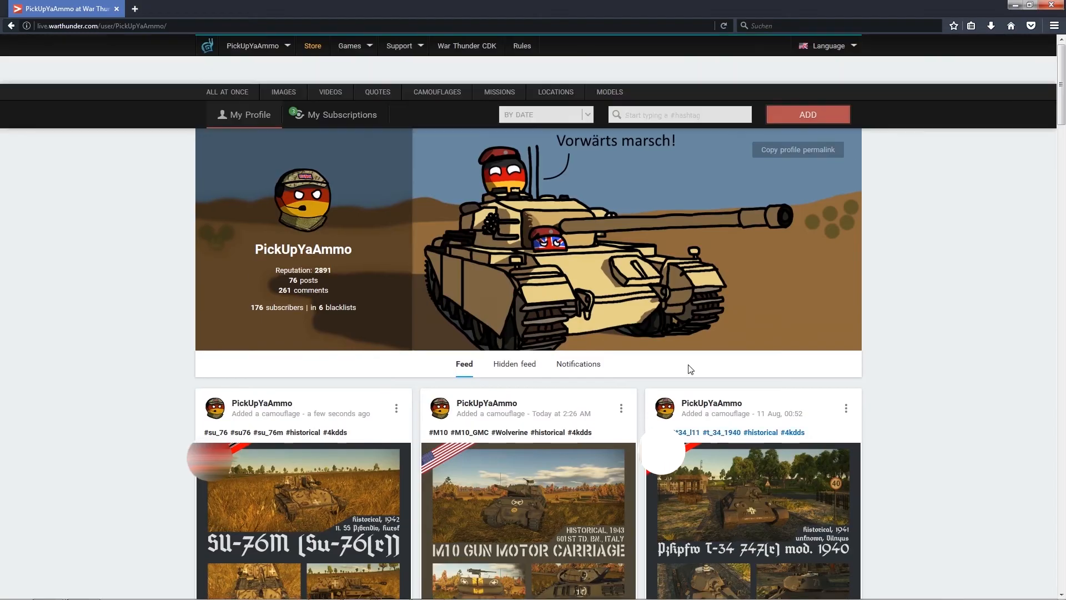